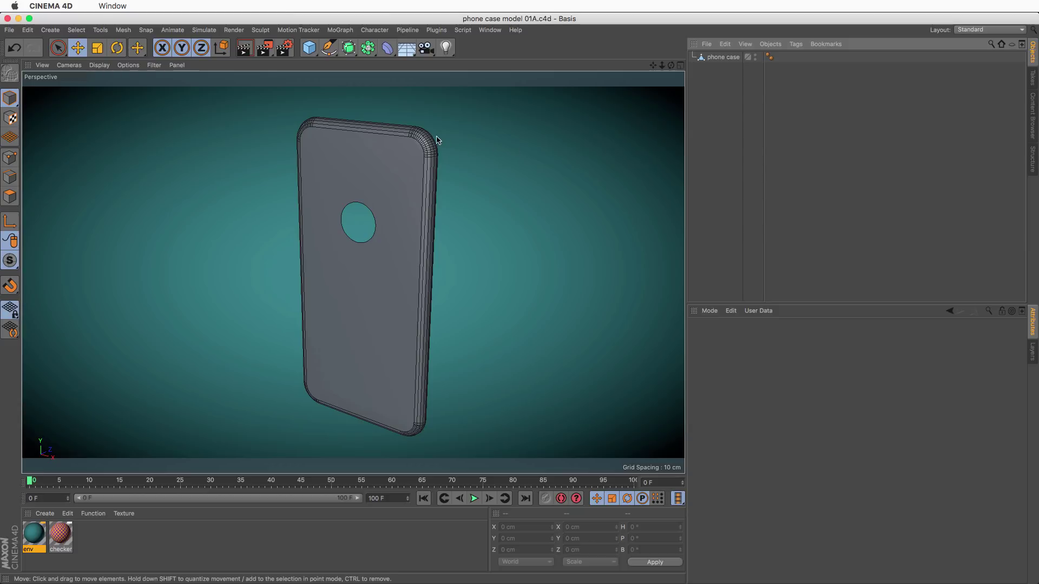
Examine the edge flow around the phone case's rounded upper corner.
scroll(425, 145, up, 10)
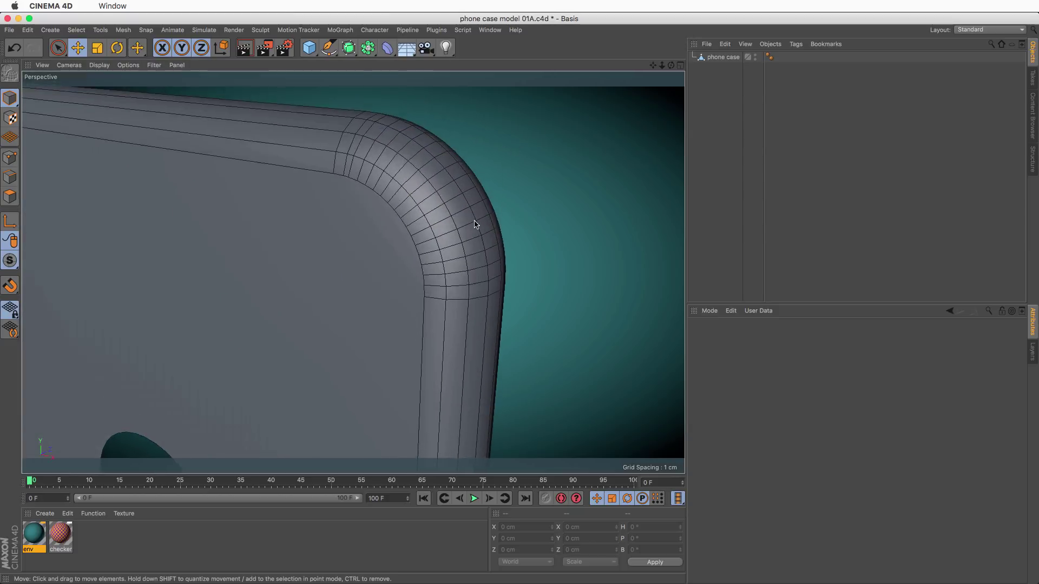
alt+drag(449, 171, 471, 219)
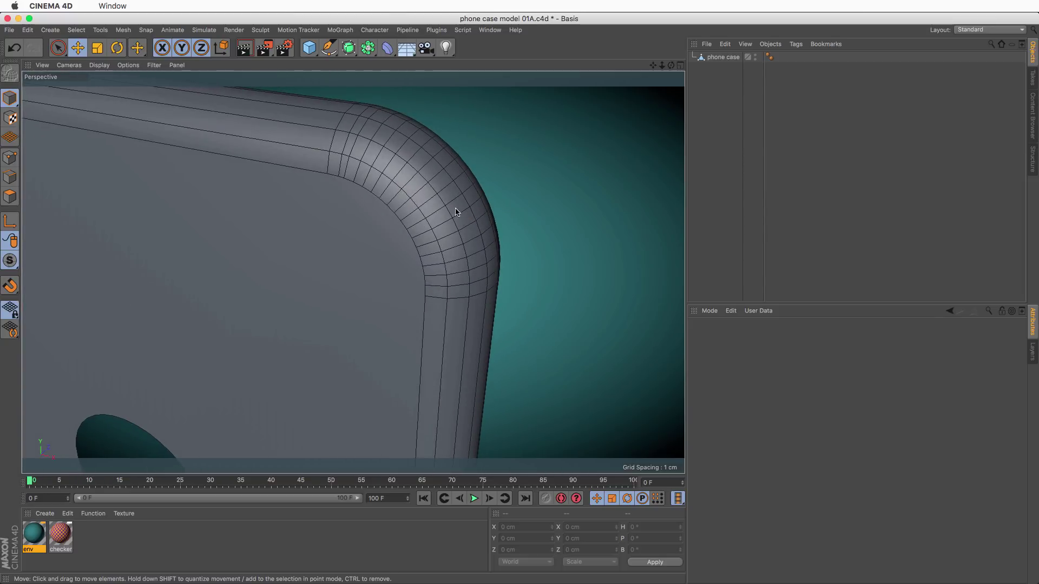
alt+drag(460, 266, 436, 244)
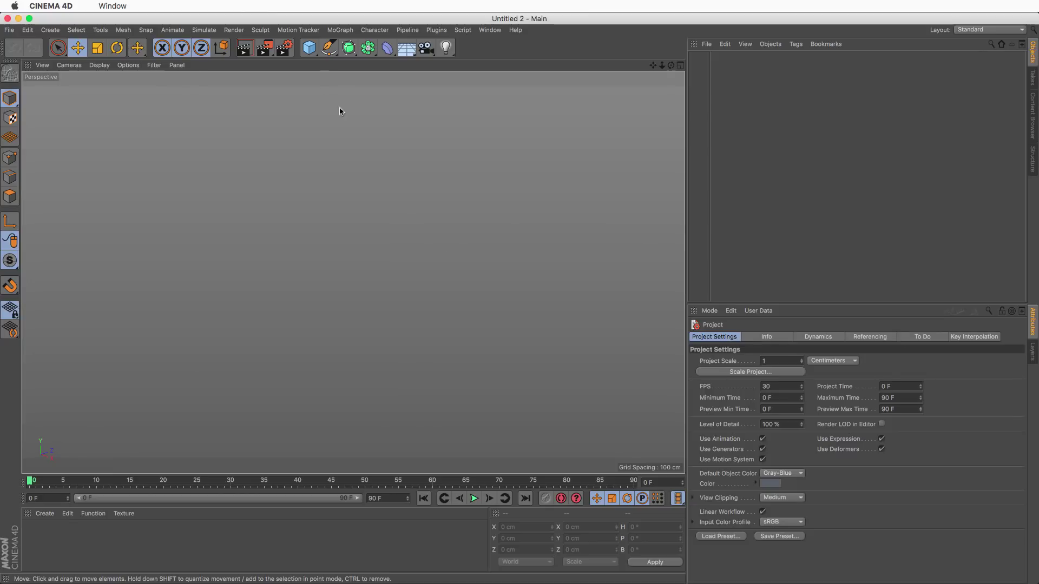
Add a Plane primitive to the empty scene and set the viewport display to Gouraud Shading (Lines).
click(309, 49)
click(407, 82)
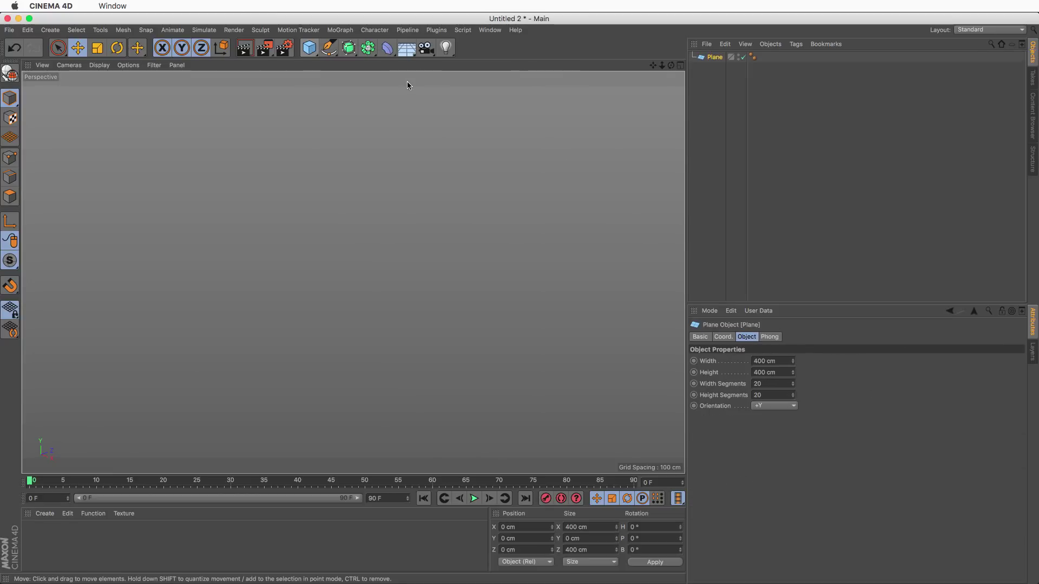
click(99, 66)
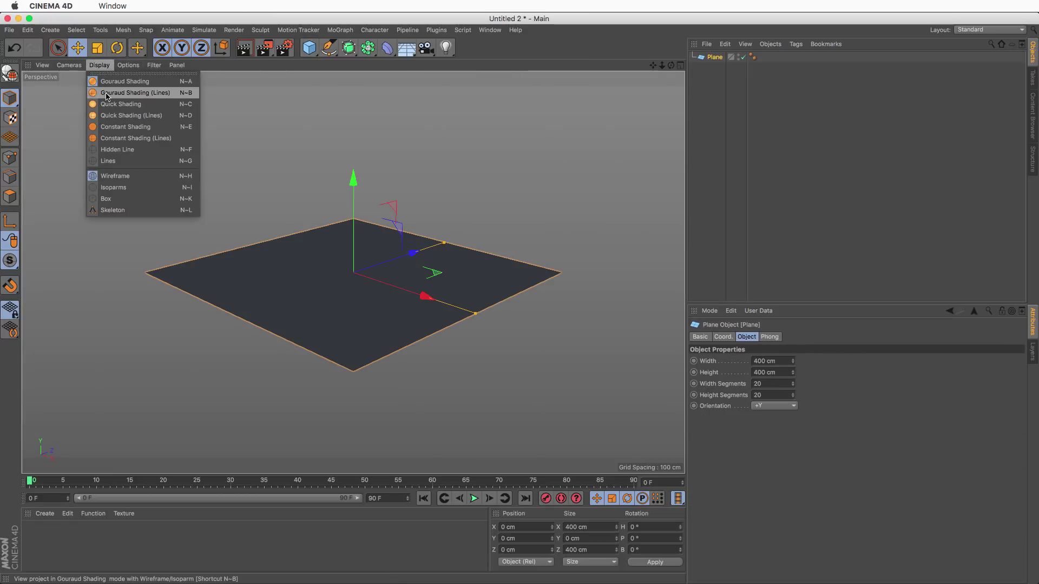
click(107, 93)
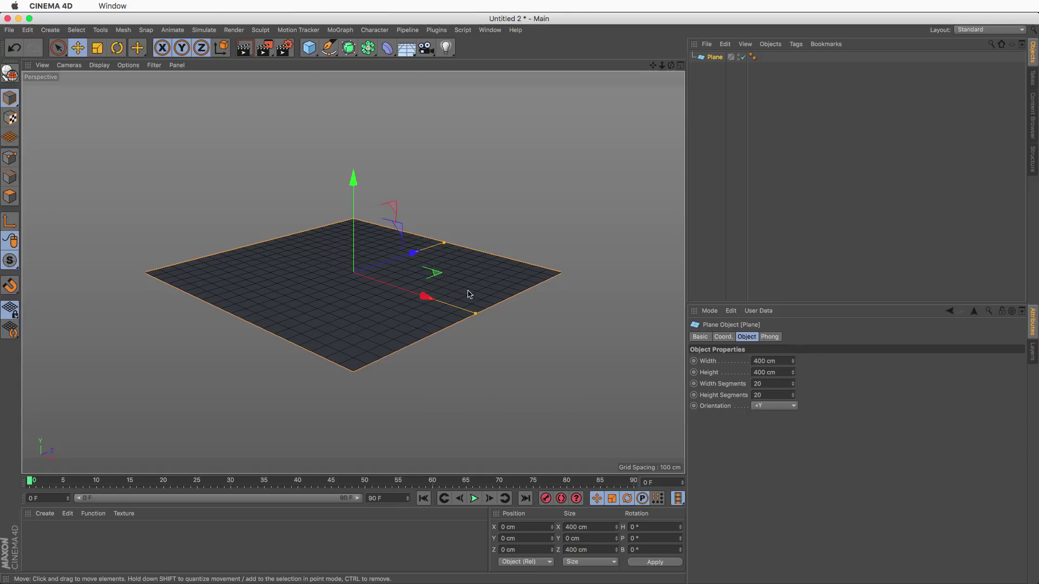
Set the plane's height to 200 cm, with 20 width segments and 10 height segments.
click(779, 372)
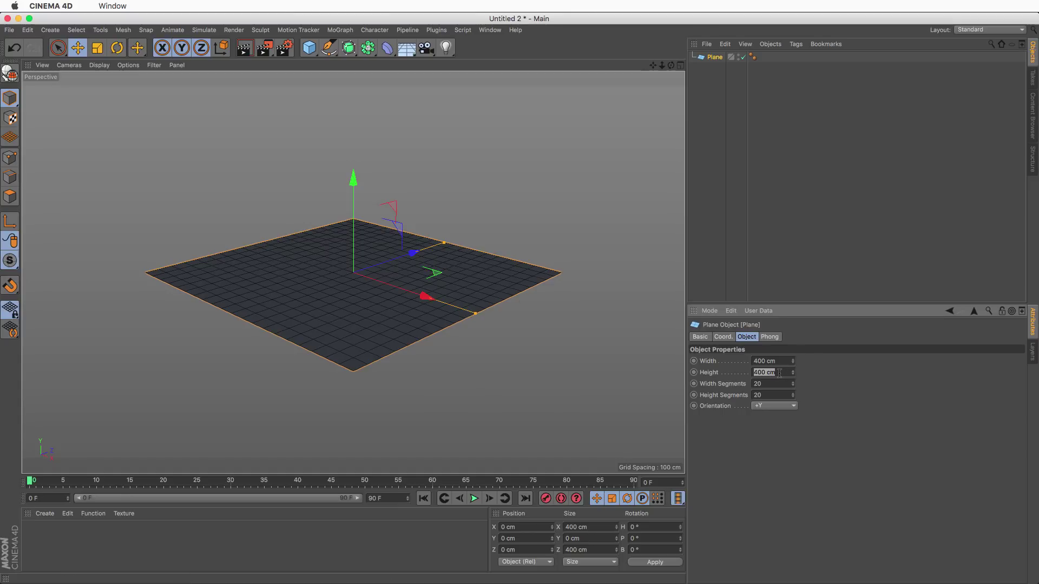
text(2)
key(Return)
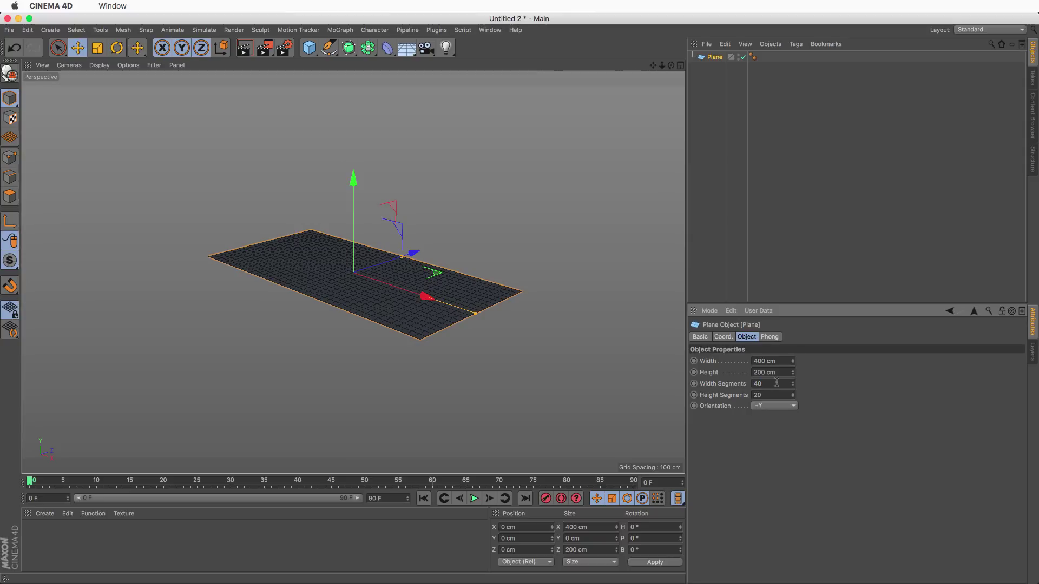
text(20)
key(Tab)
text(10)
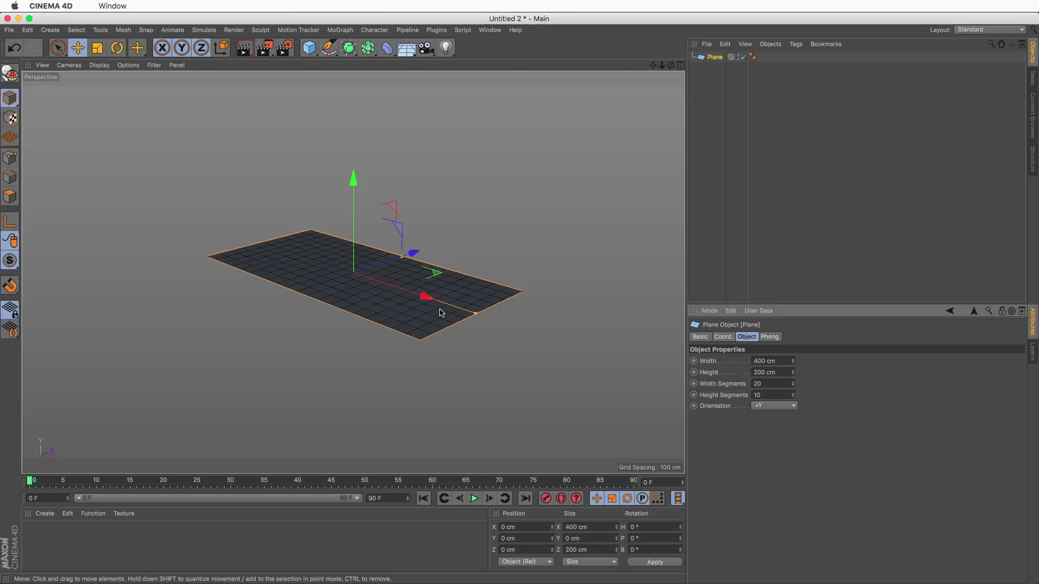
alt+drag(434, 321, 421, 276)
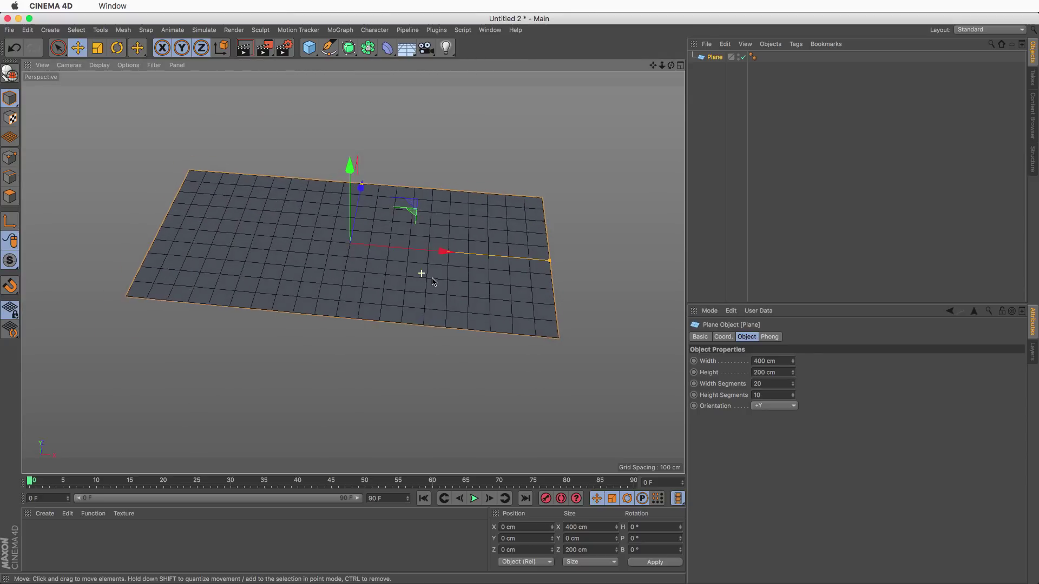
Add a Bend deformer as a child of the plane and set its strength to 24°.
click(387, 48)
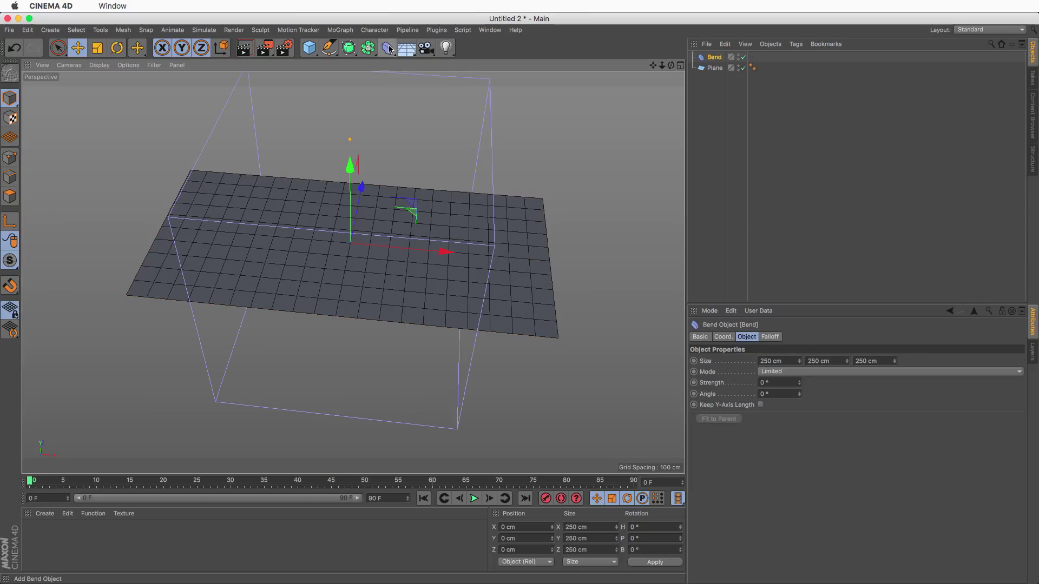
drag(715, 57, 719, 71)
drag(800, 385, 780, 372)
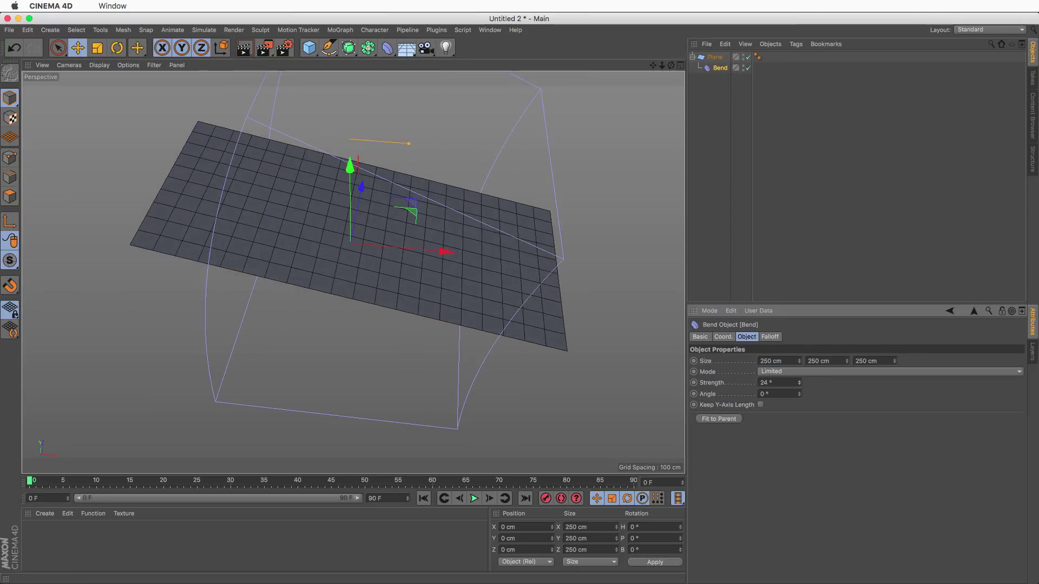
Rotate the Bend deformer to a 90° bank so it curves the plane along its length.
key(r)
drag(378, 209, 436, 289)
click(714, 57)
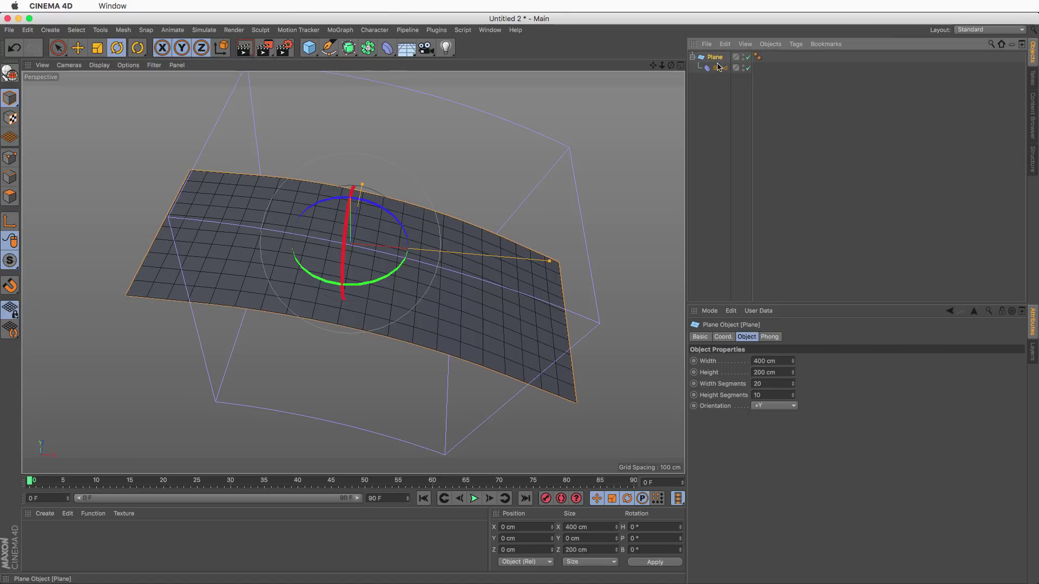
click(717, 67)
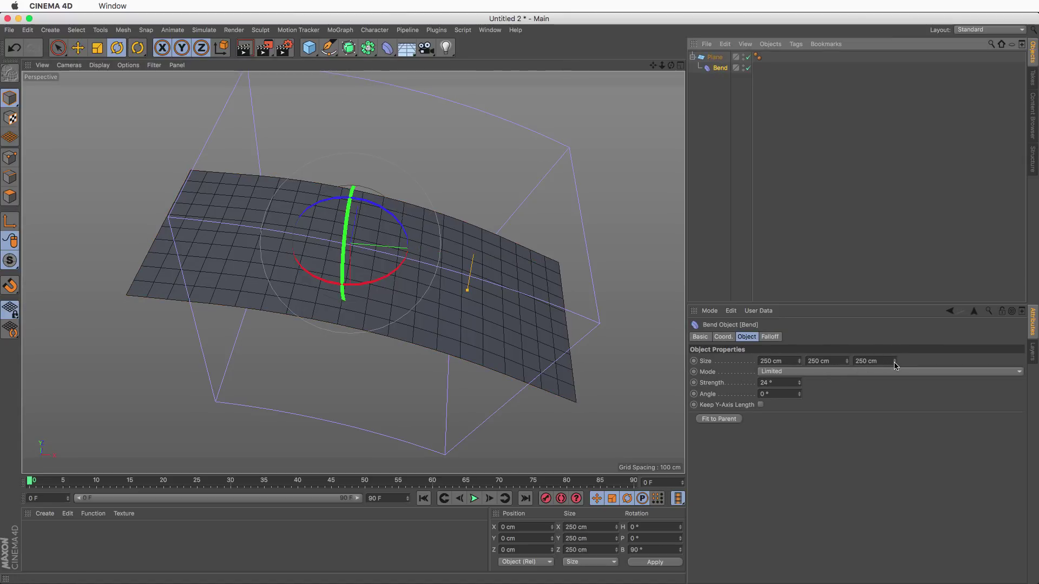
Reduce the Bend deformer's X size to 18 cm and raise its strength to 93°.
mouse_move(799, 363)
mouse_down()
mouse_move(799, 403)
mouse_move(800, 347)
mouse_up()
alt+middle_drag(352, 271, 385, 212)
alt+drag(389, 208, 408, 233)
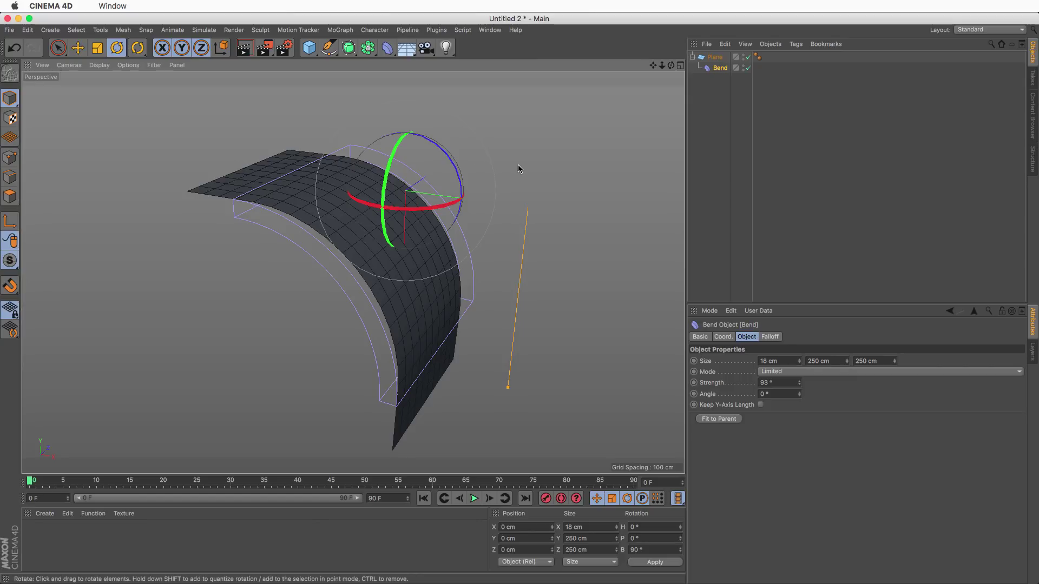
Disable the Bend deformer, duplicate it under the plane, and enable only the copy.
click(747, 67)
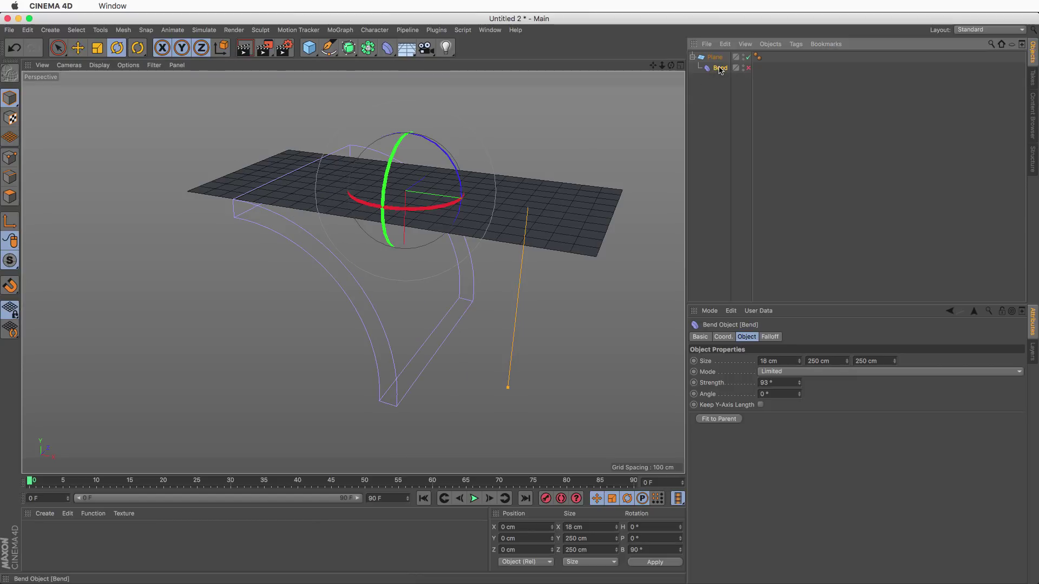
ctrl+drag(719, 68, 720, 63)
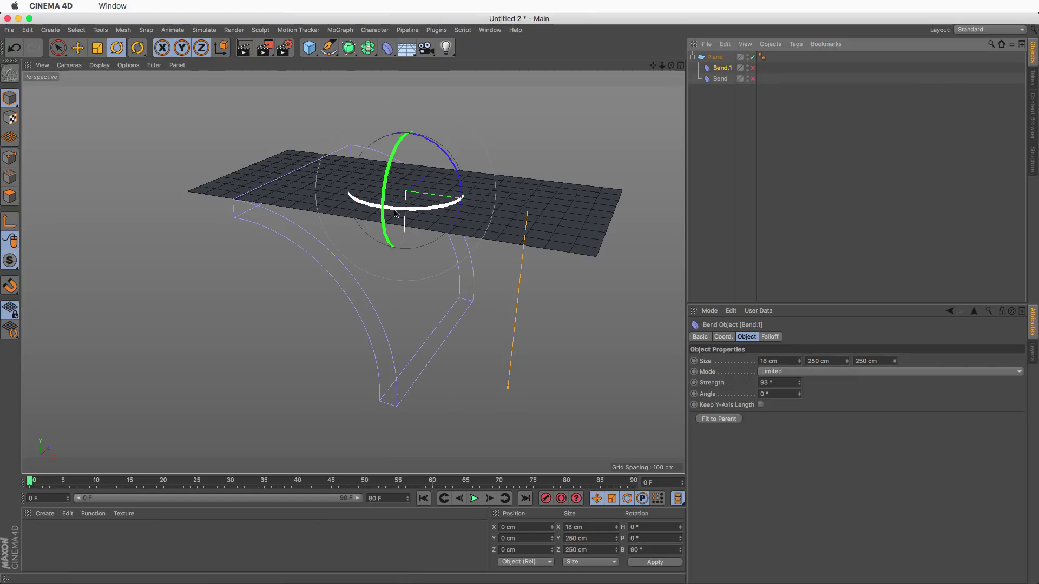
click(752, 67)
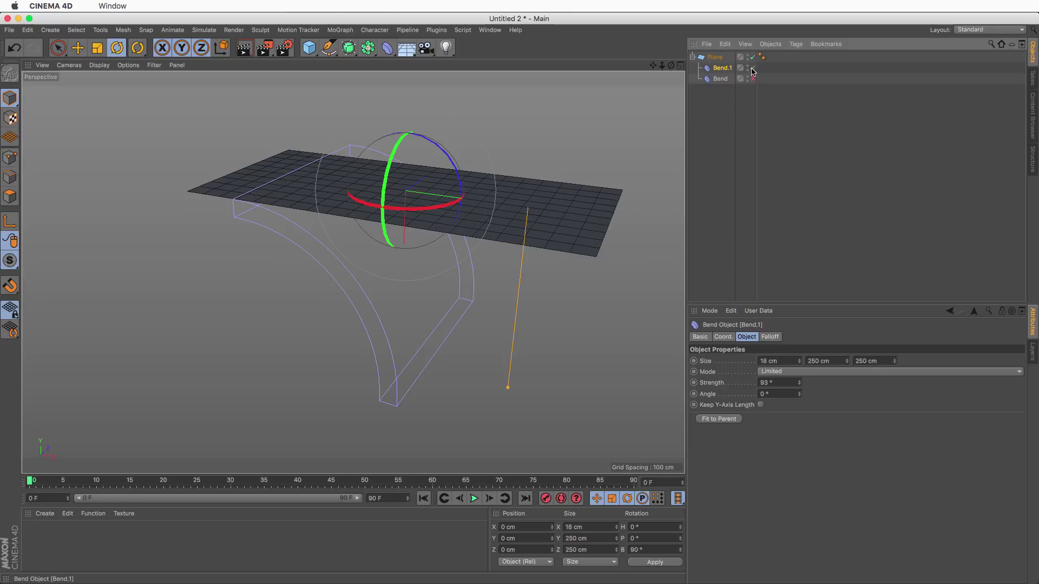
Rotate the duplicated Bend to a 90° heading and set its strength to 156°.
drag(430, 210, 463, 188)
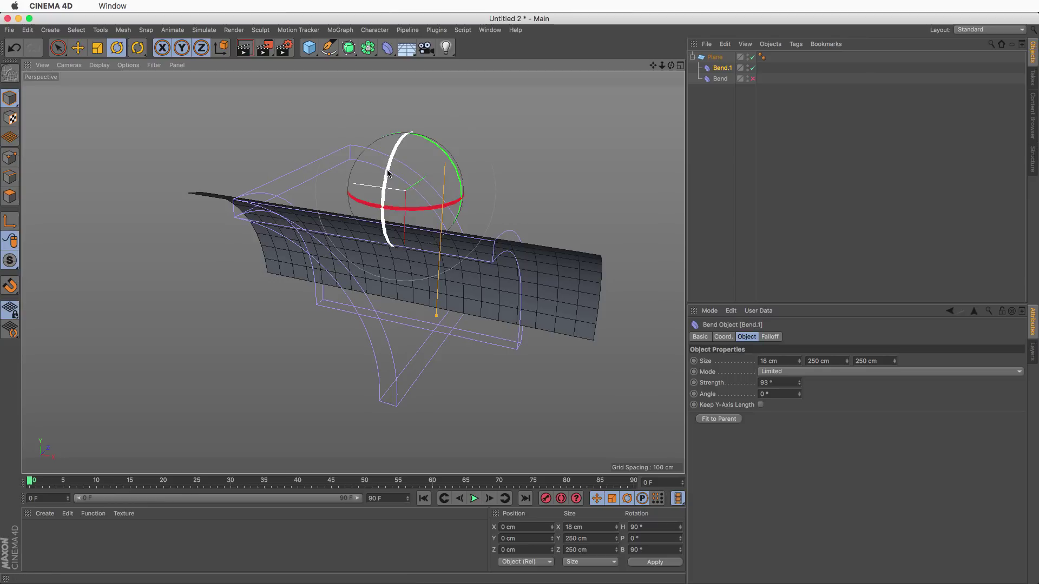
drag(403, 238, 274, 241)
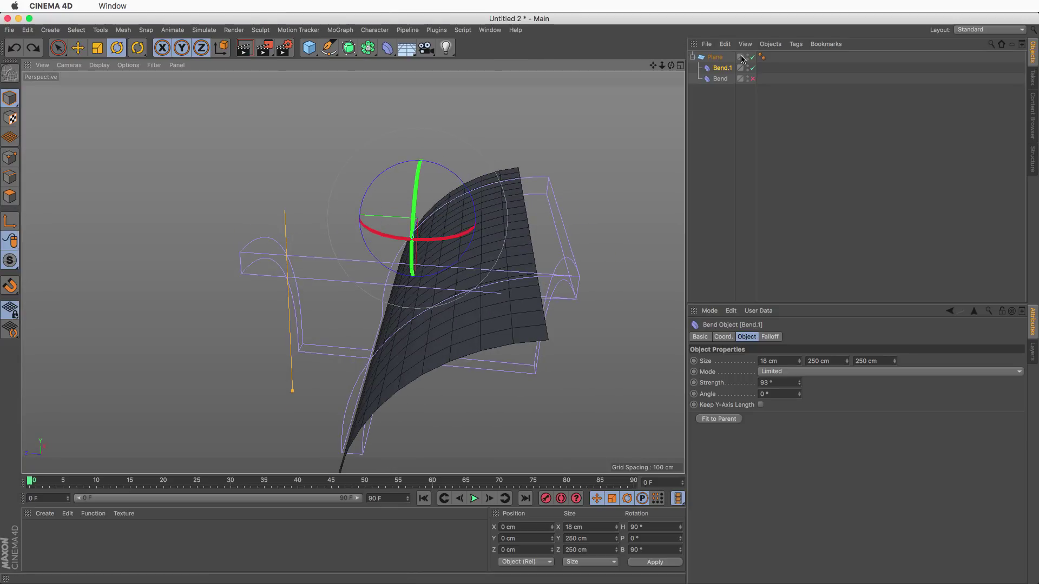
drag(800, 385, 800, 352)
alt+drag(541, 259, 496, 257)
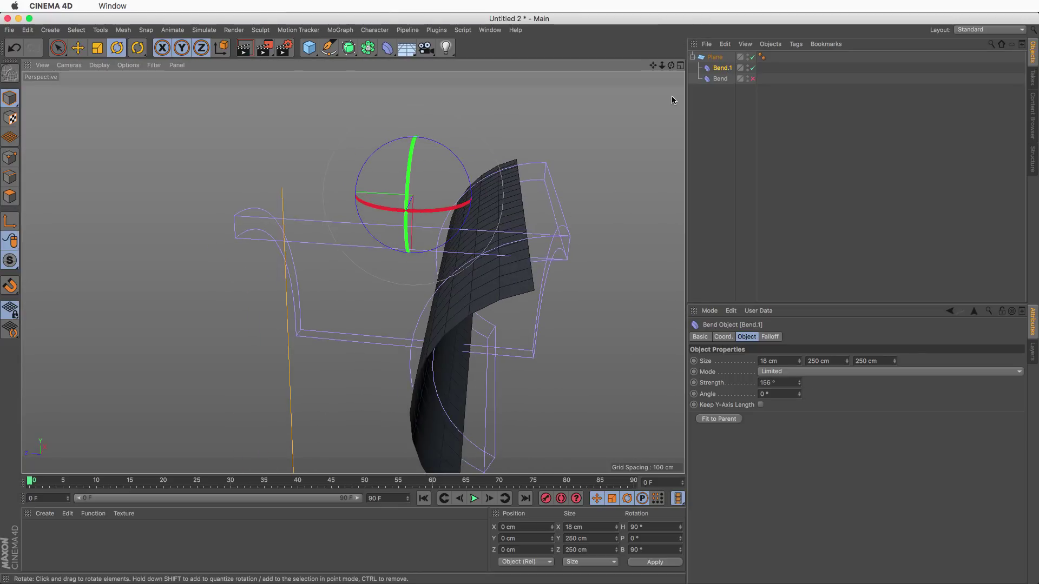
alt+drag(502, 207, 606, 178)
Re-enable the original Bend deformer and rotate it to a 90° pitch.
click(752, 79)
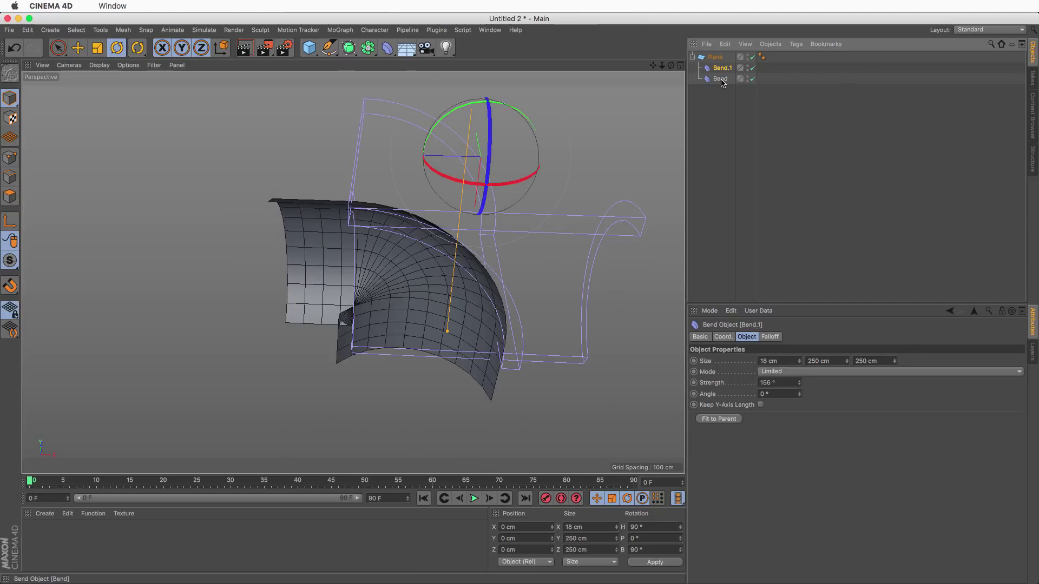
click(720, 78)
alt+drag(514, 271, 484, 152)
alt+middle_drag(449, 158, 435, 180)
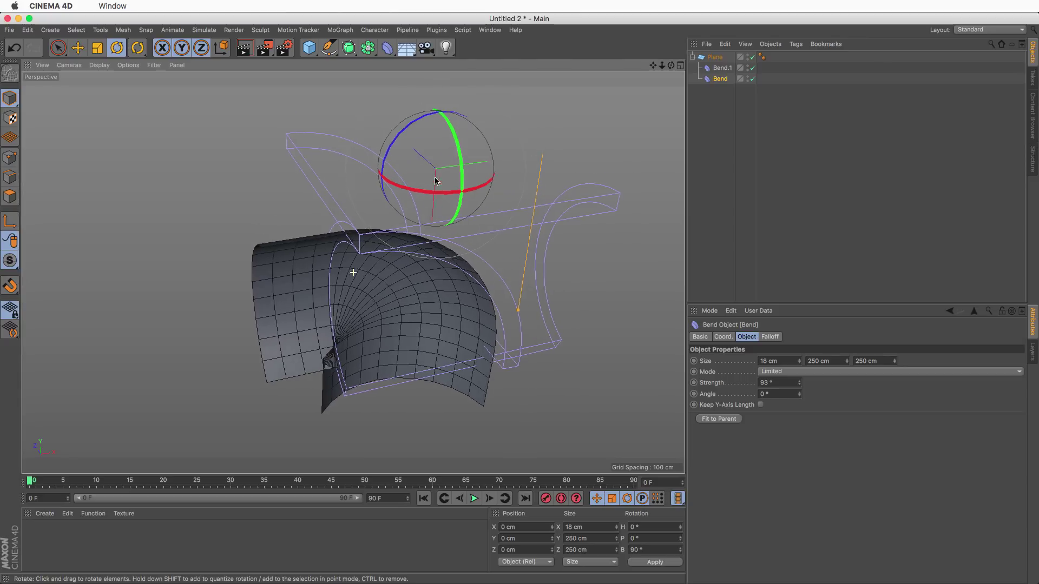
click(719, 80)
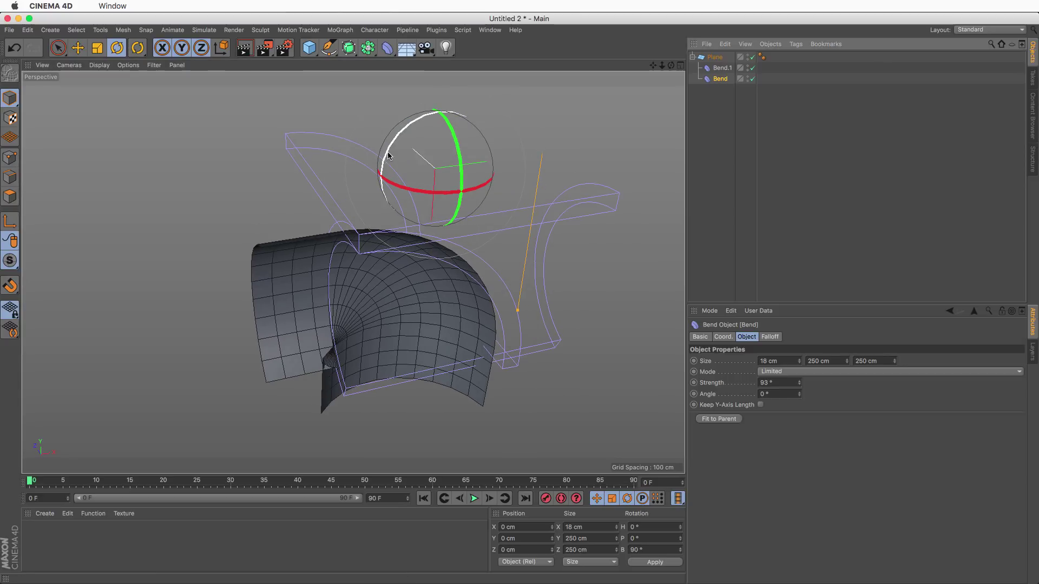
drag(388, 158, 314, 297)
key(super+z)
alt+drag(406, 322, 583, 315)
Reverse the original Bend's direction by setting its strength to -90°.
drag(799, 383, 799, 481)
double_click(789, 382)
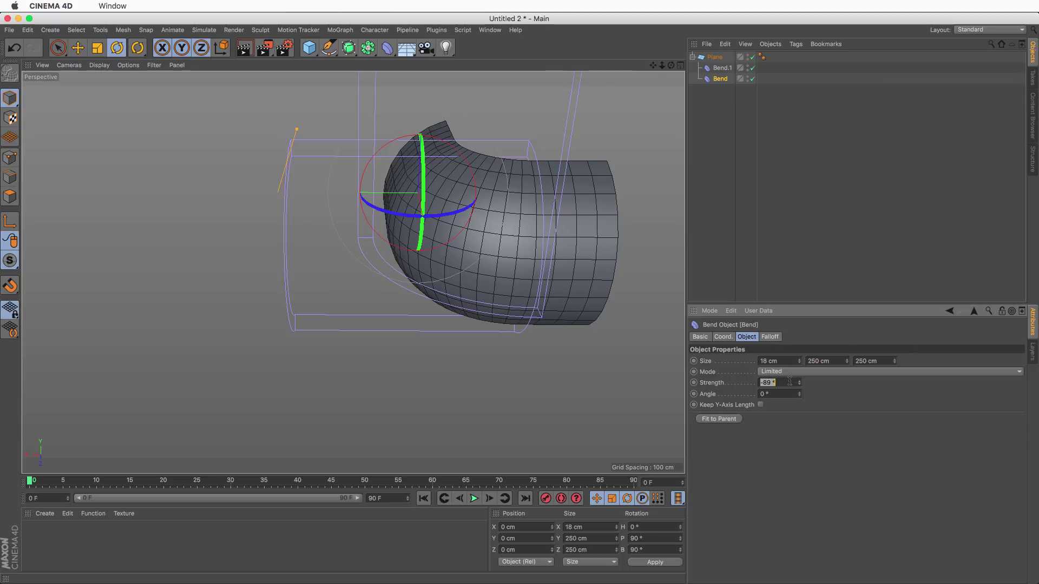
text(-90)
key(Return)
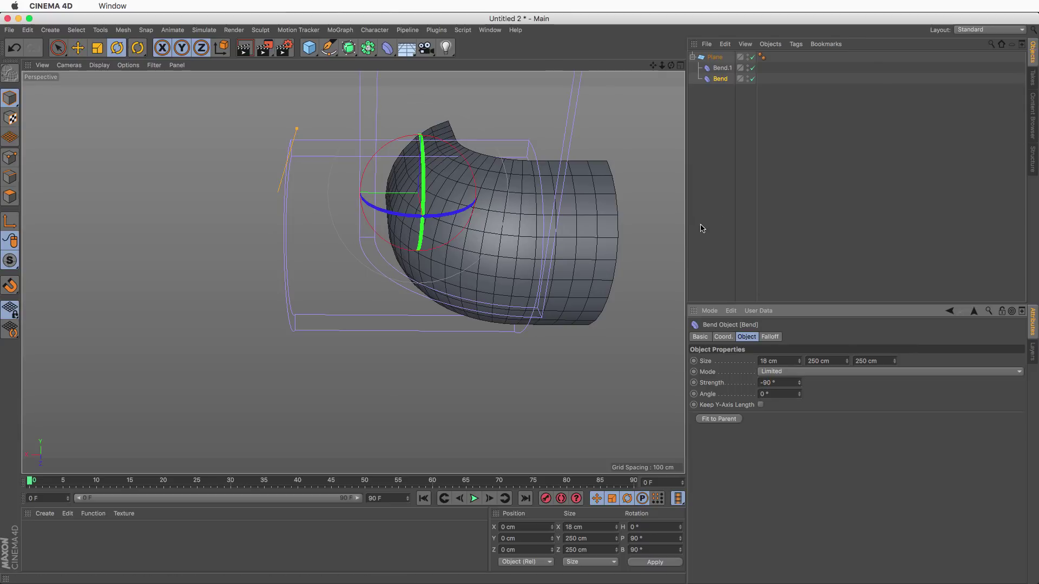
Hide both Bend deformers' cages in the viewport while keeping the deformers enabled.
click(749, 68)
click(748, 66)
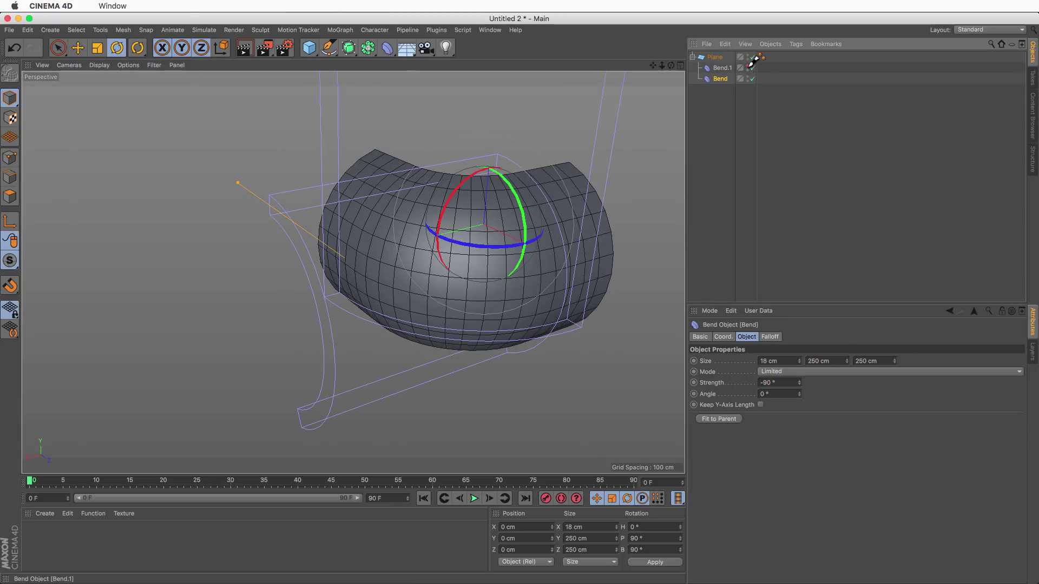
drag(748, 65, 747, 80)
alt+drag(546, 238, 465, 259)
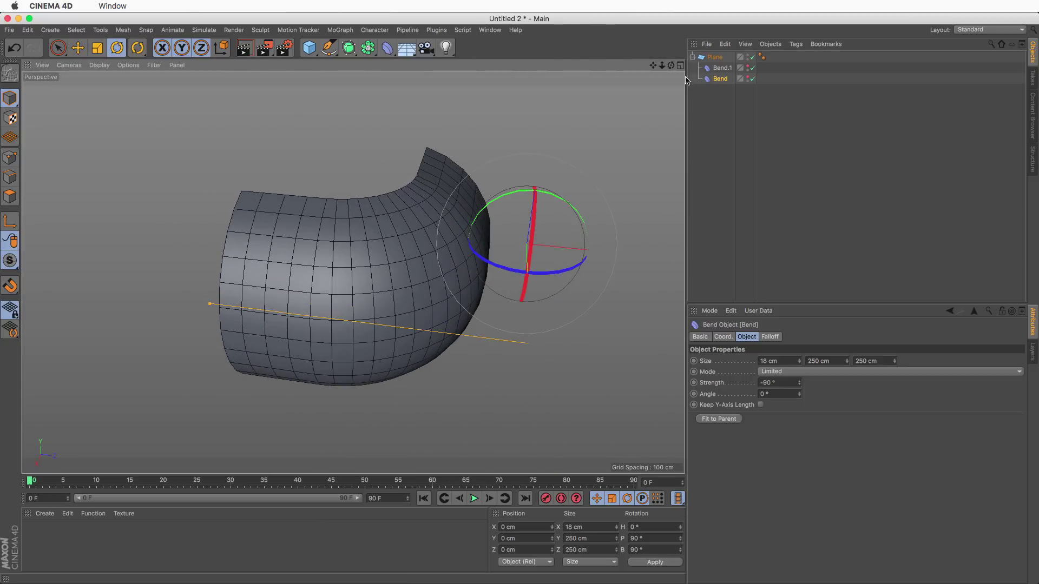
Compare the plane with both Bends disabled, only the copy enabled, and both enabled, and examine the resulting double-curved surface.
click(752, 68)
click(752, 68)
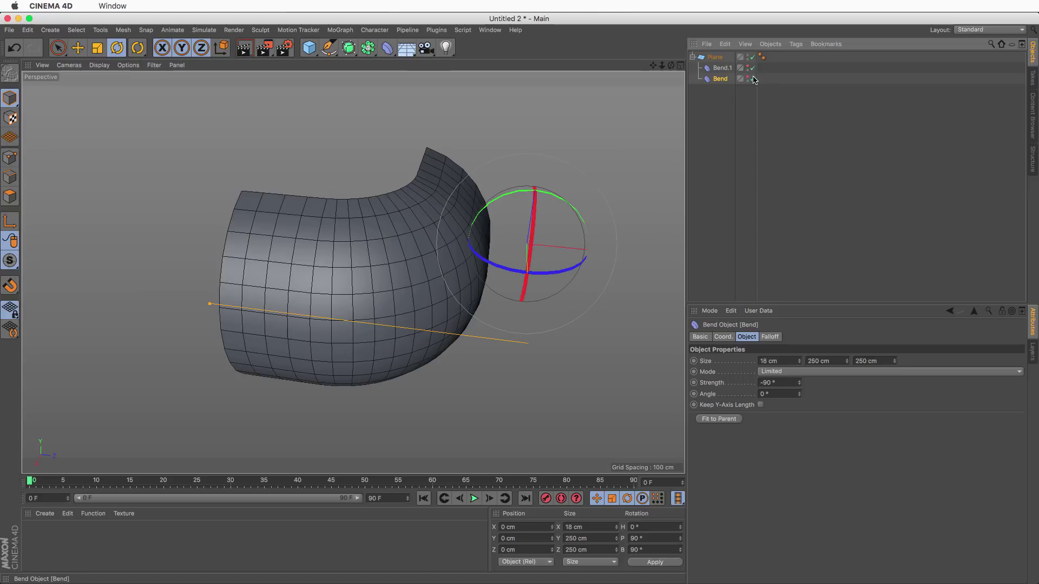
click(752, 78)
click(752, 68)
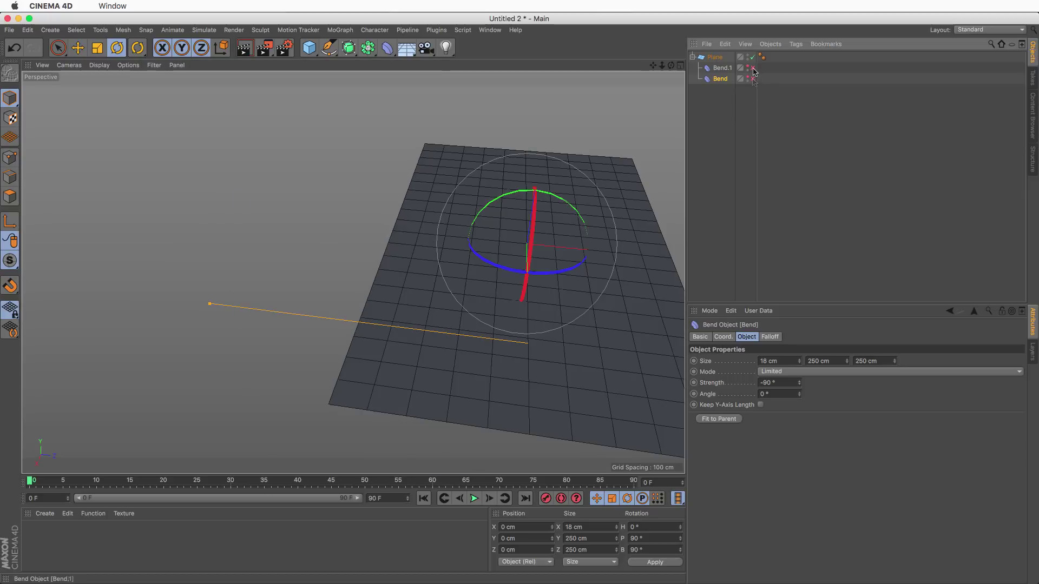
click(752, 68)
alt+drag(425, 335, 490, 290)
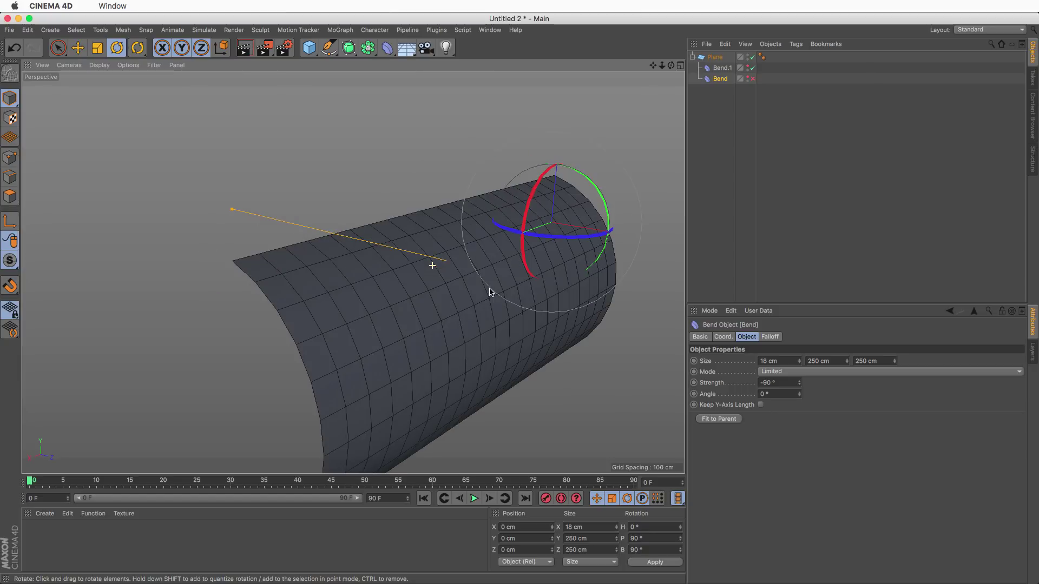
click(752, 78)
alt+drag(552, 231, 492, 220)
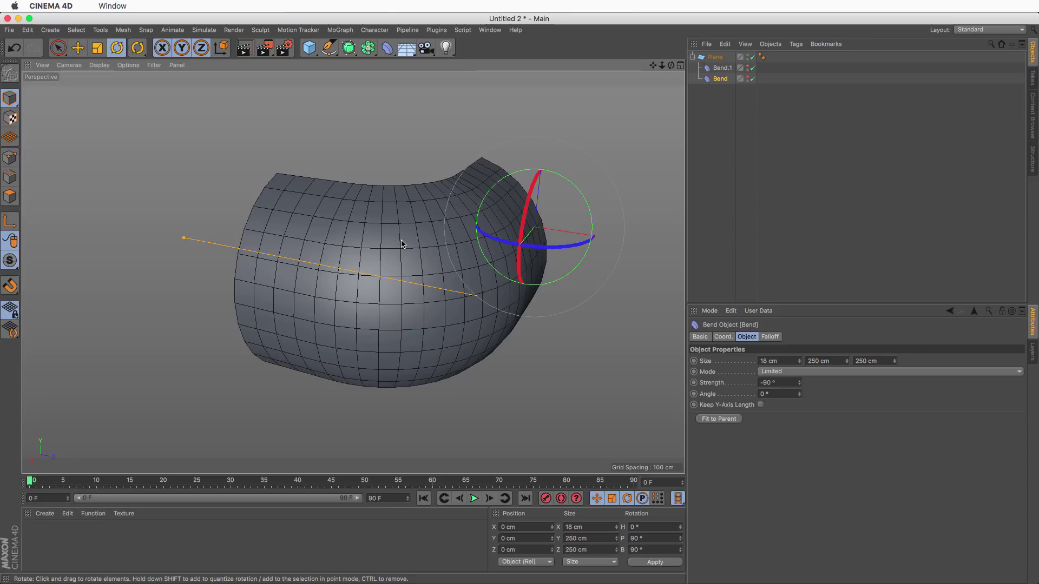
alt+drag(426, 253, 419, 207)
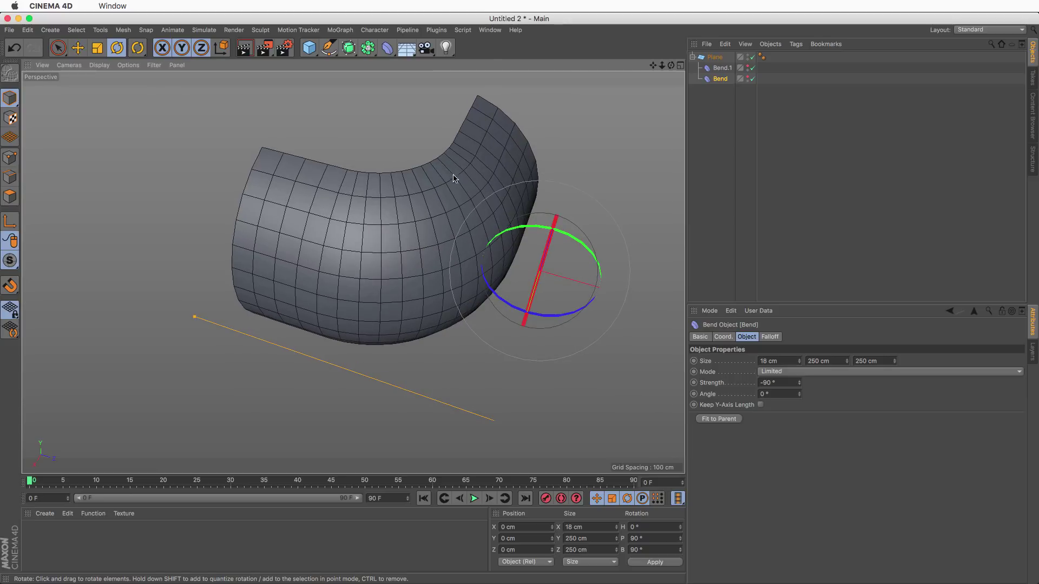
alt+drag(453, 178, 538, 174)
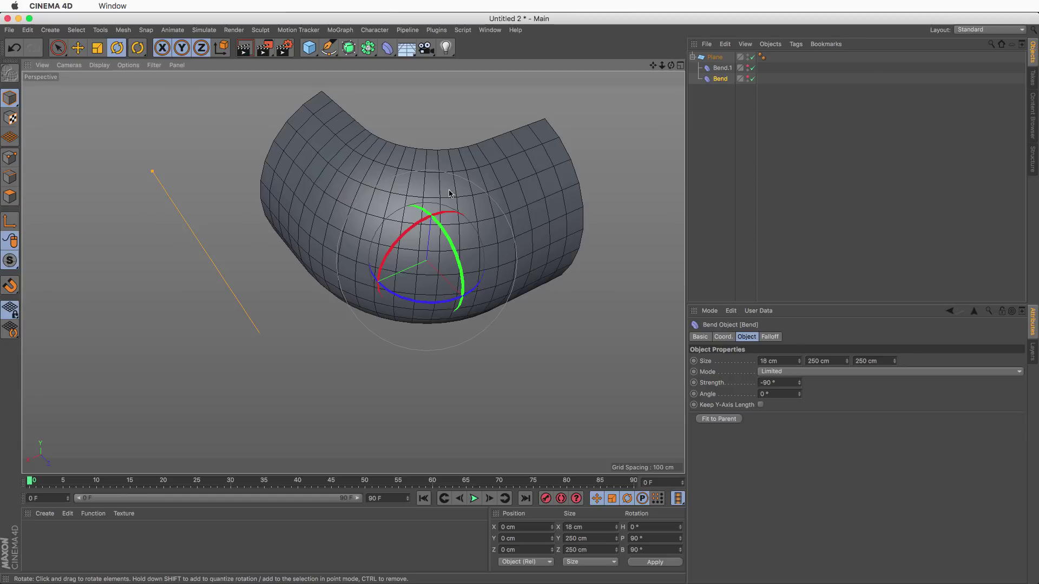
alt+drag(449, 193, 360, 200)
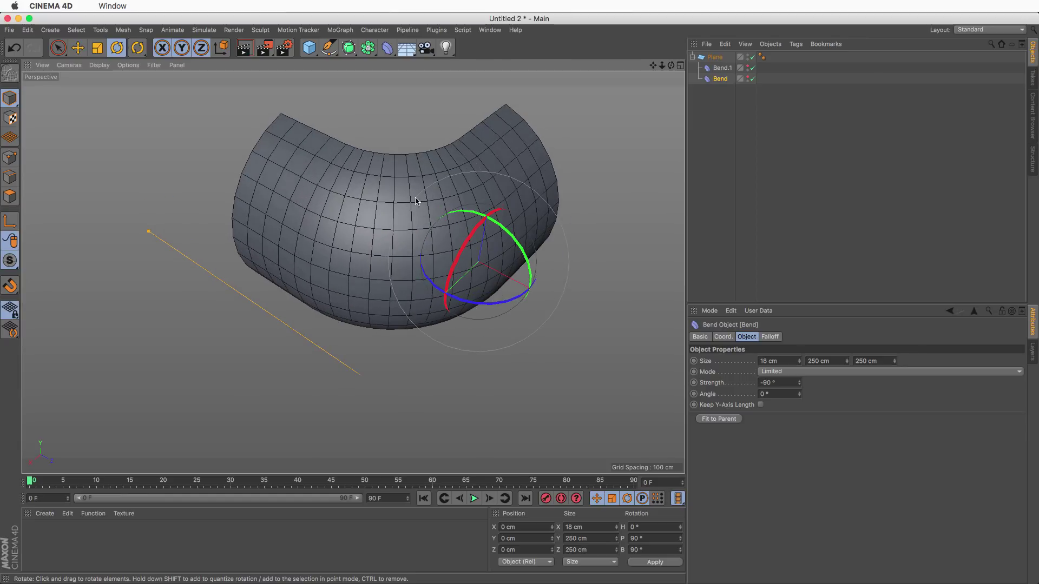
Examine the polygon grid of the double-curved surface up close and from several angles.
scroll(348, 200, up, 5)
scroll(389, 225, up, 3)
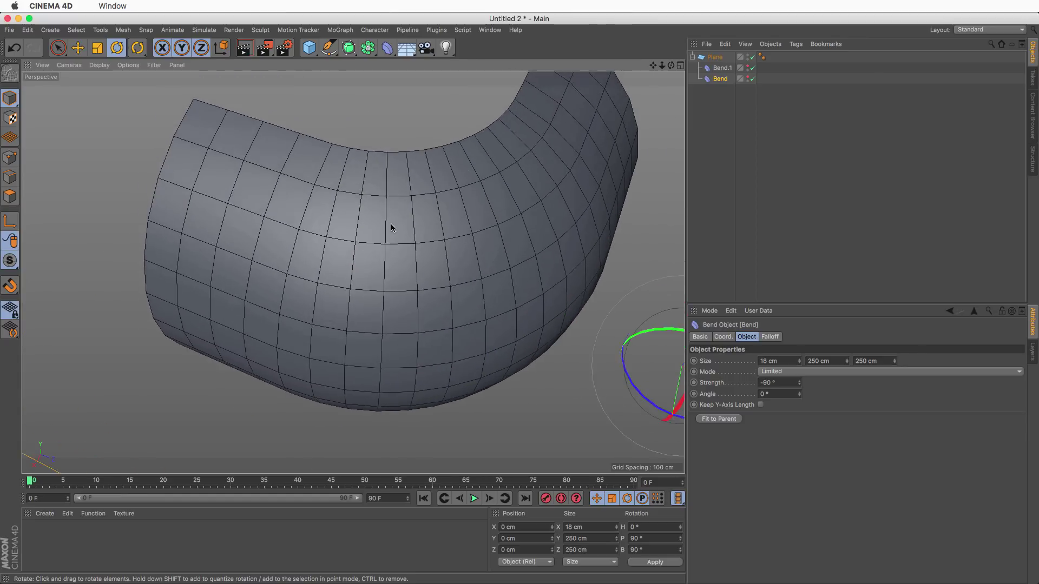
scroll(417, 225, up, 4)
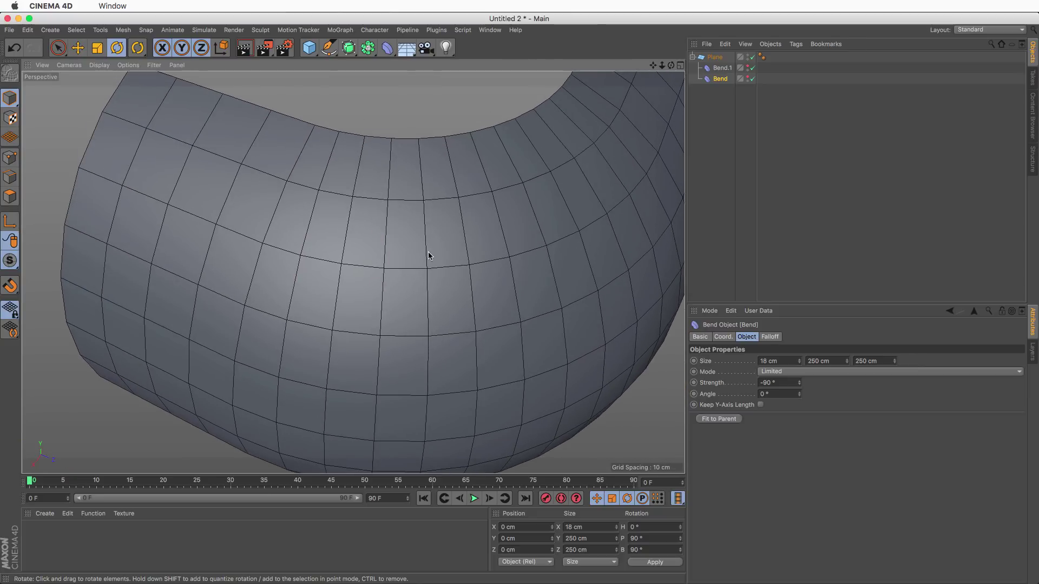
scroll(491, 231, down, 6)
alt+drag(446, 266, 446, 292)
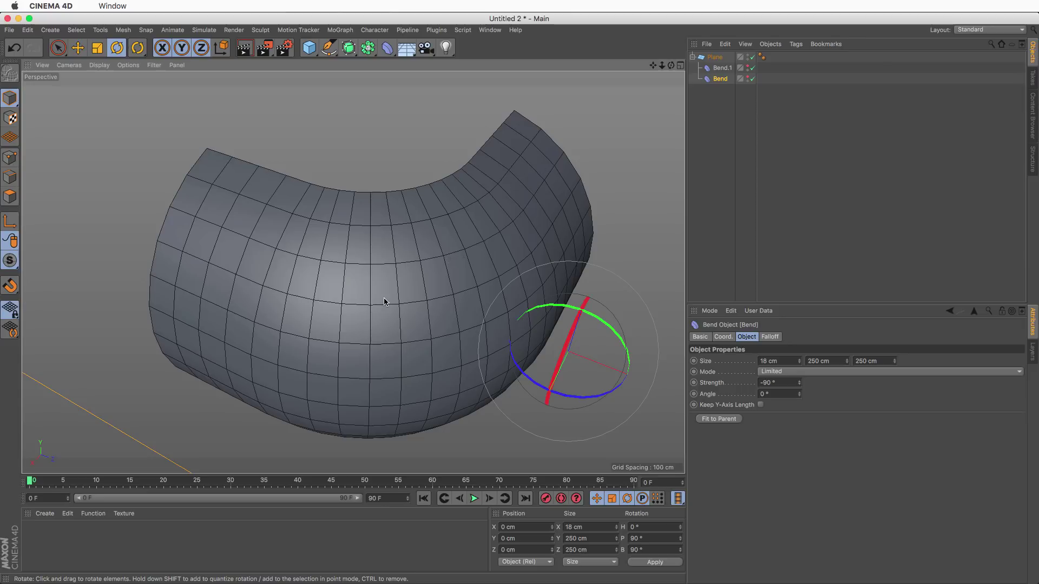
mouse_move(411, 310)
alt+mouse_down()
mouse_move(409, 295)
mouse_move(425, 314)
alt+mouse_up()
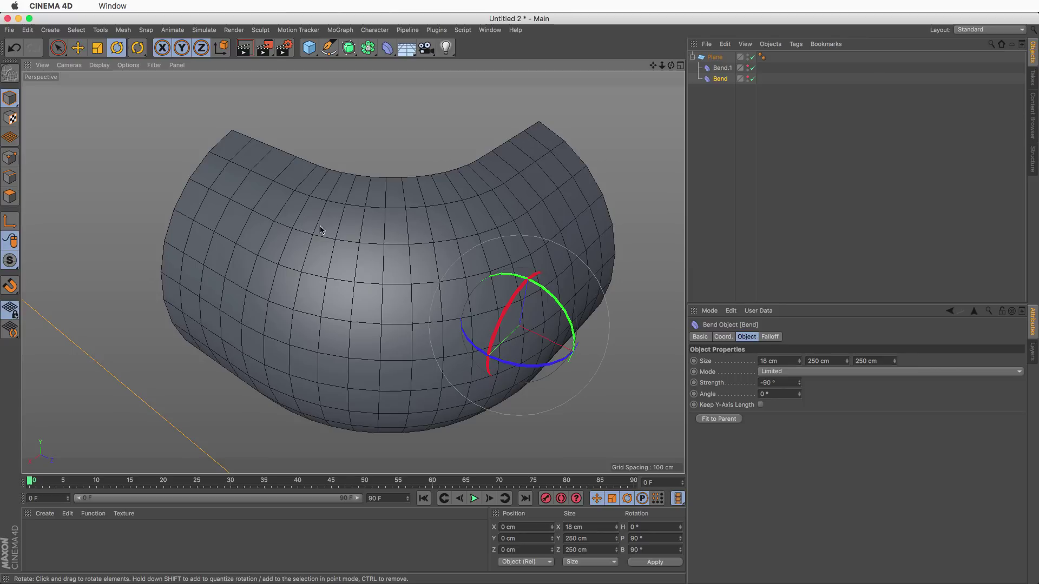
alt+drag(410, 262, 420, 253)
alt+right_drag(420, 252, 400, 243)
alt+drag(400, 243, 399, 238)
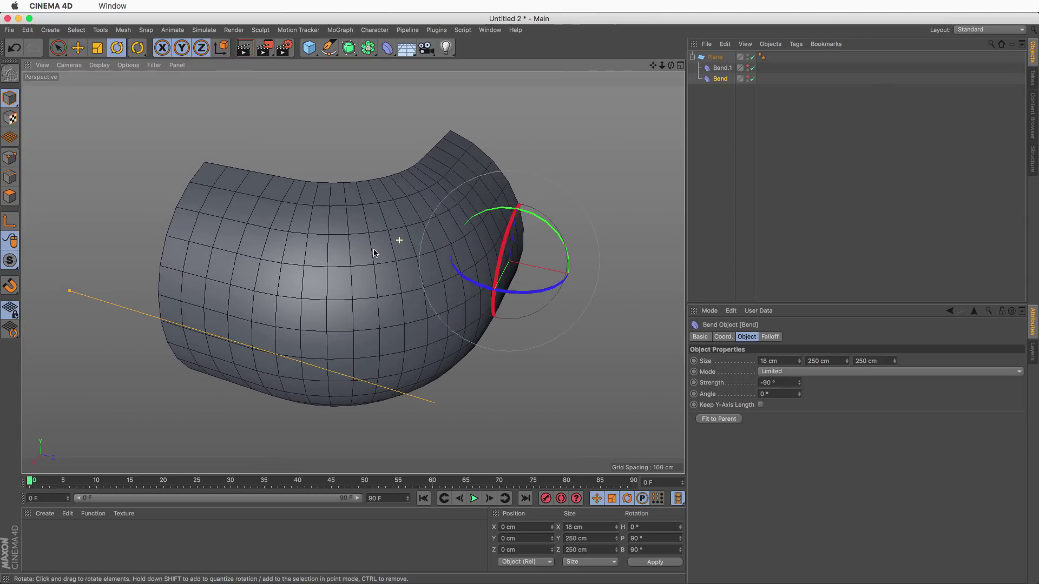
Bake the bent plane into a polygon object with Current State to Object and delete the original with its Bend deformers.
right_click(714, 57)
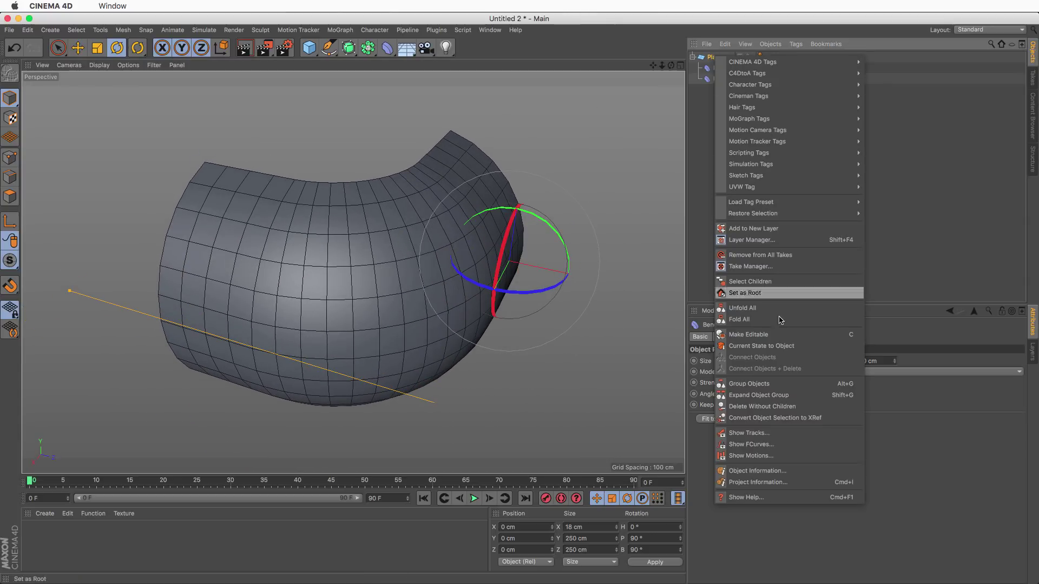
click(768, 346)
key(Delete)
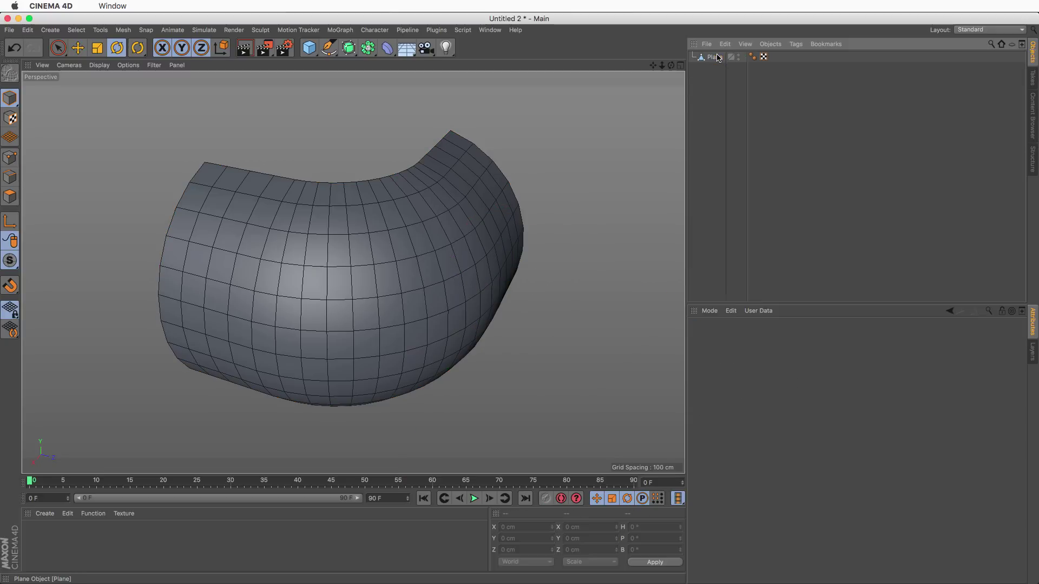
Select all polygons of the baked Plane object in polygon mode.
click(714, 57)
click(10, 196)
mouse_move(388, 239)
alt+mouse_down()
mouse_move(359, 281)
mouse_move(172, 224)
mouse_move(388, 239)
alt+mouse_up()
alt+drag(352, 274, 437, 267)
mouse_move(444, 270)
alt+right_down()
mouse_move(433, 270)
mouse_move(461, 267)
alt+right_up()
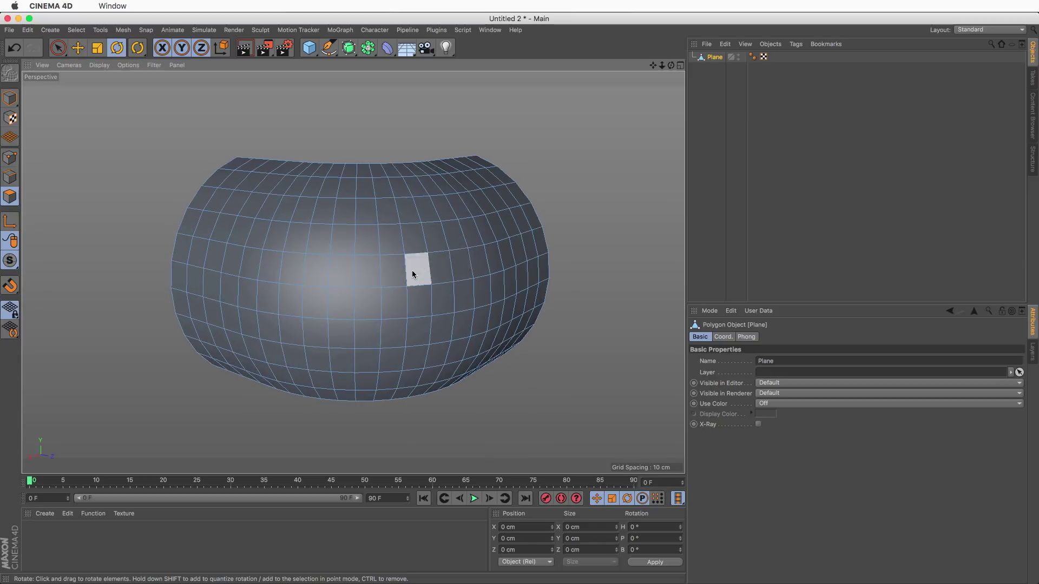
key(super+a)
Switch to the BP - UV Edit layout and apply a Frontal projection to the plane's UV polygons.
click(993, 30)
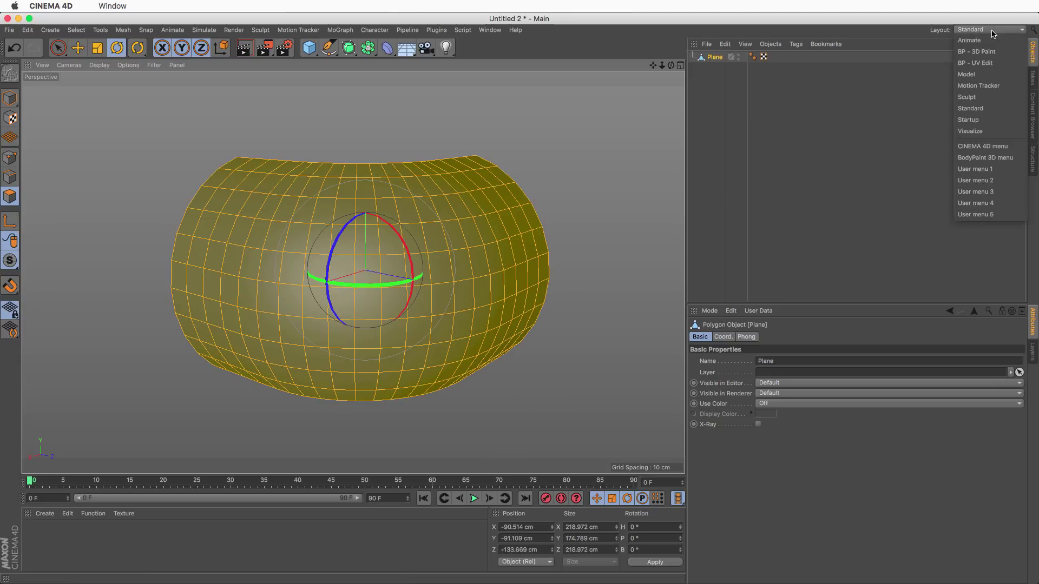
click(997, 64)
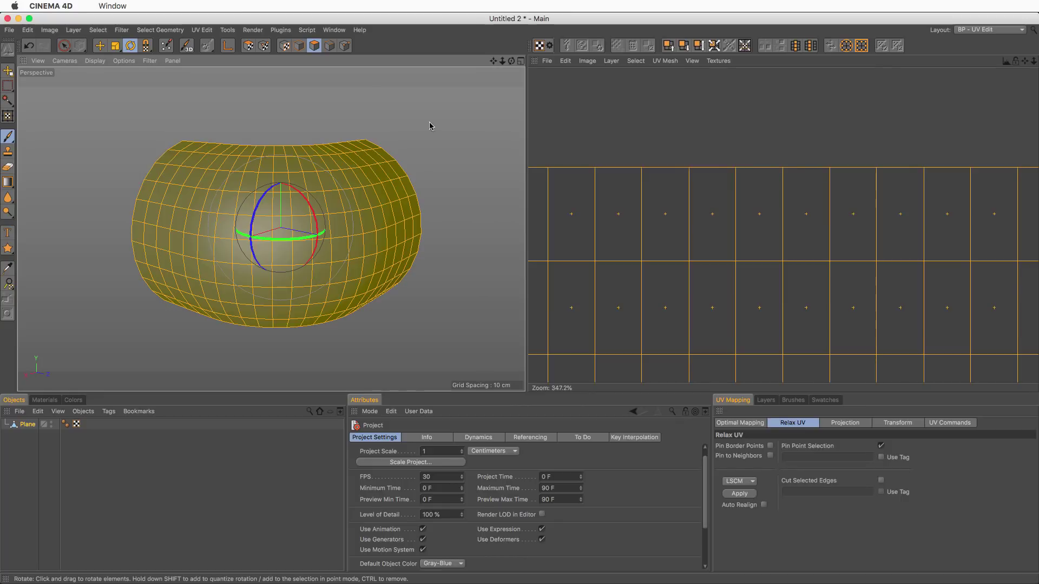
click(248, 45)
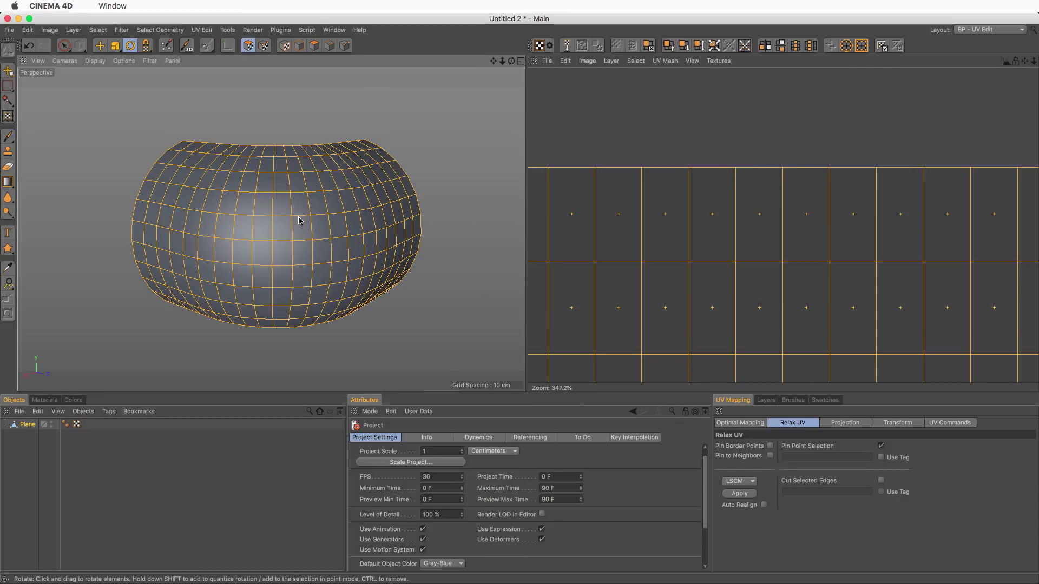
click(844, 422)
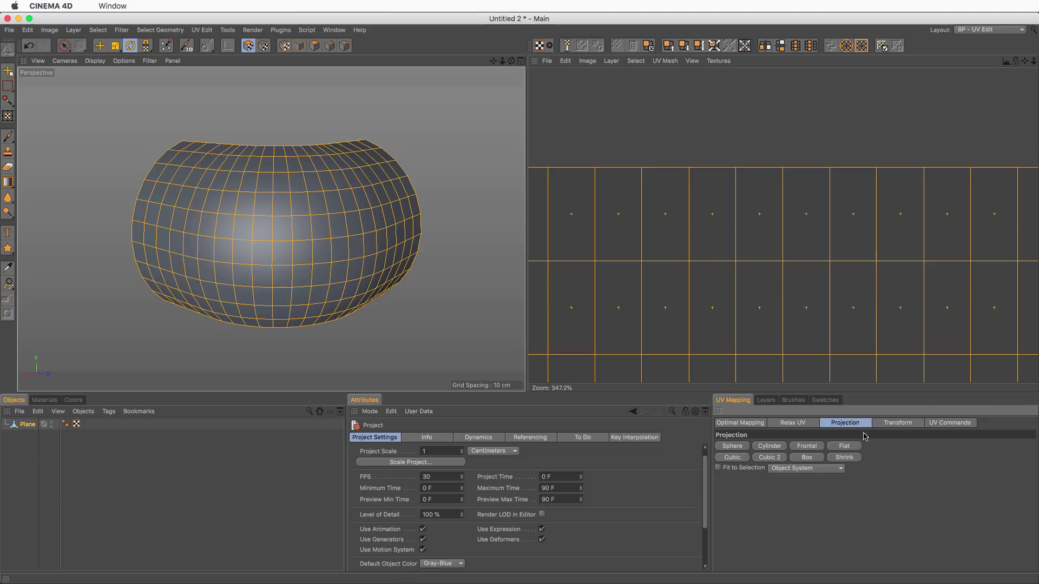
click(807, 445)
scroll(776, 308, down, 5)
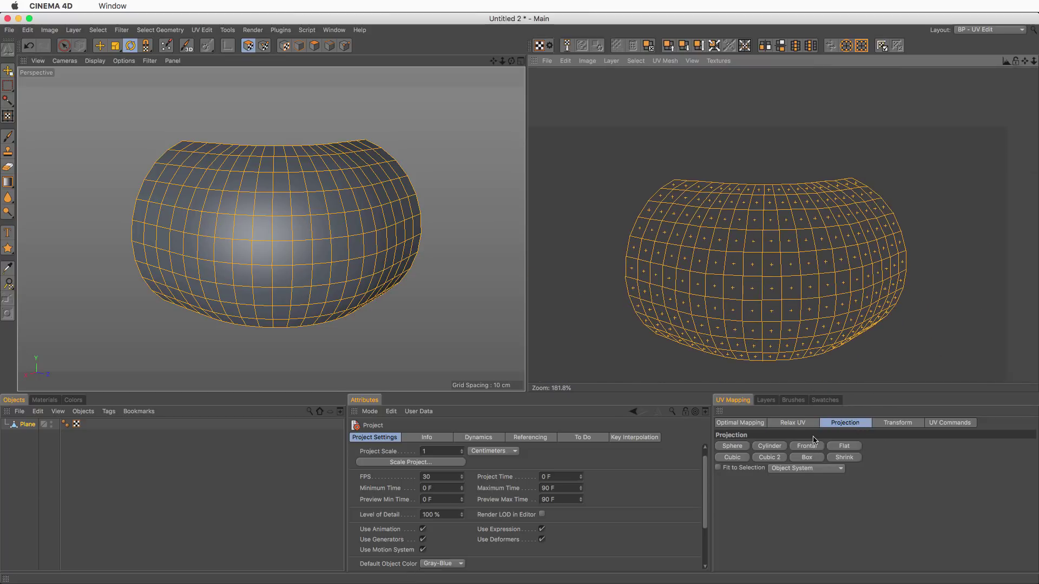
Relax the plane's UVs with LSCM, with Pin Point Selection off, and again with ABF to compare the unwraps.
click(794, 423)
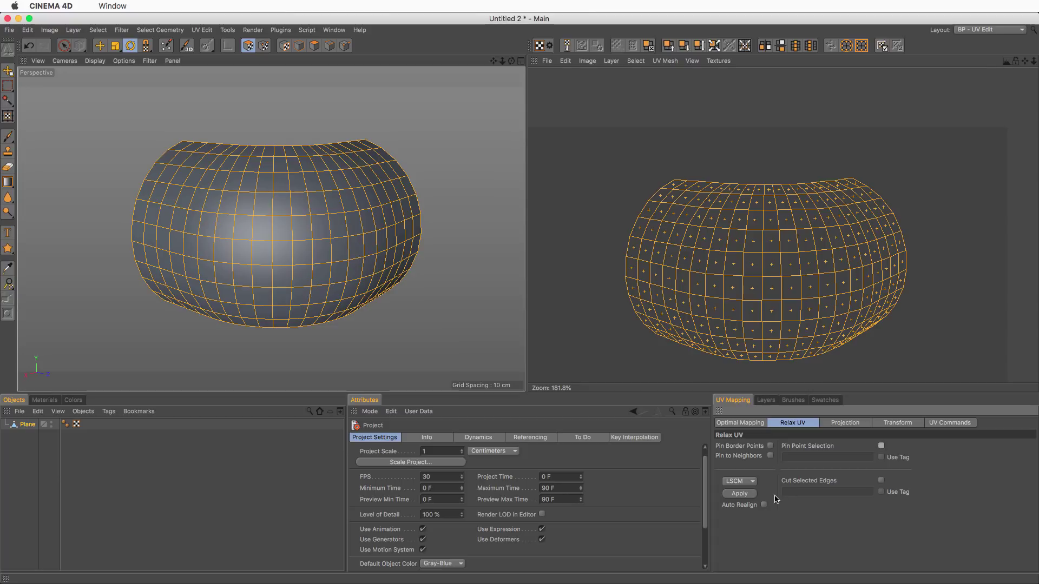
click(739, 494)
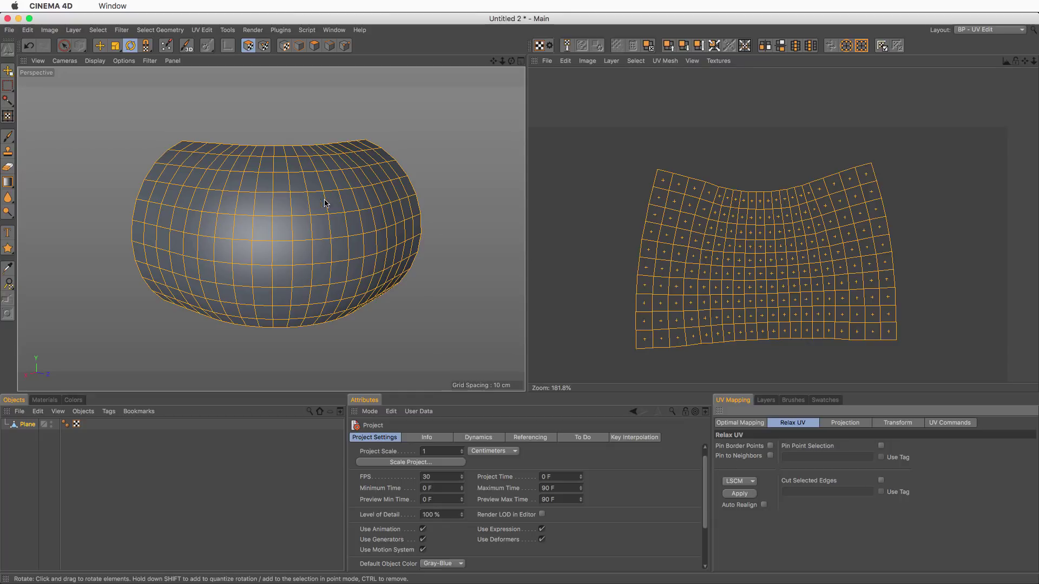
click(739, 481)
click(743, 503)
click(747, 493)
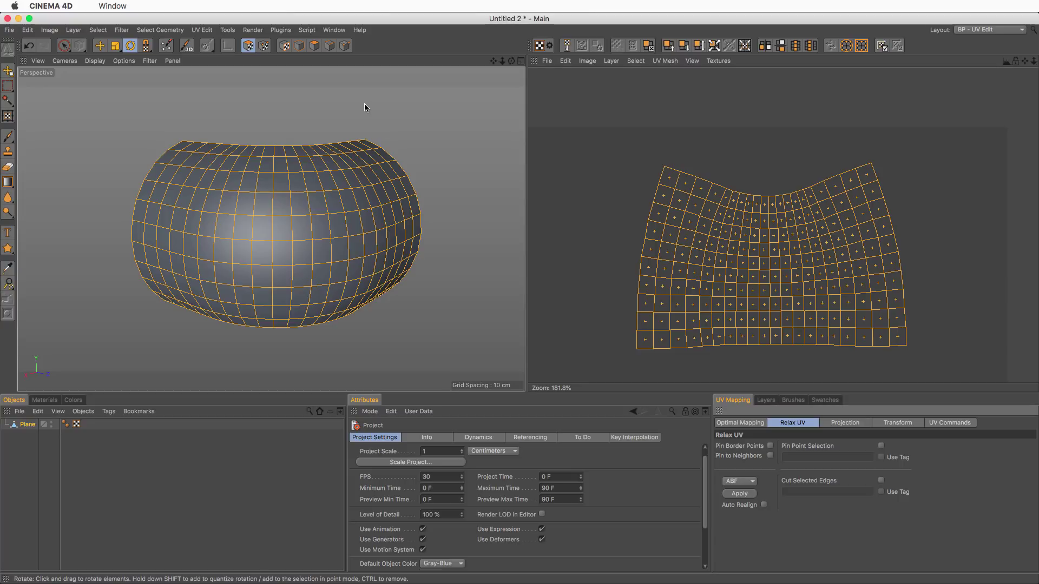
Select all the inner vertical edge loops across the curved plane, from one side to the other, in edge mode.
click(329, 46)
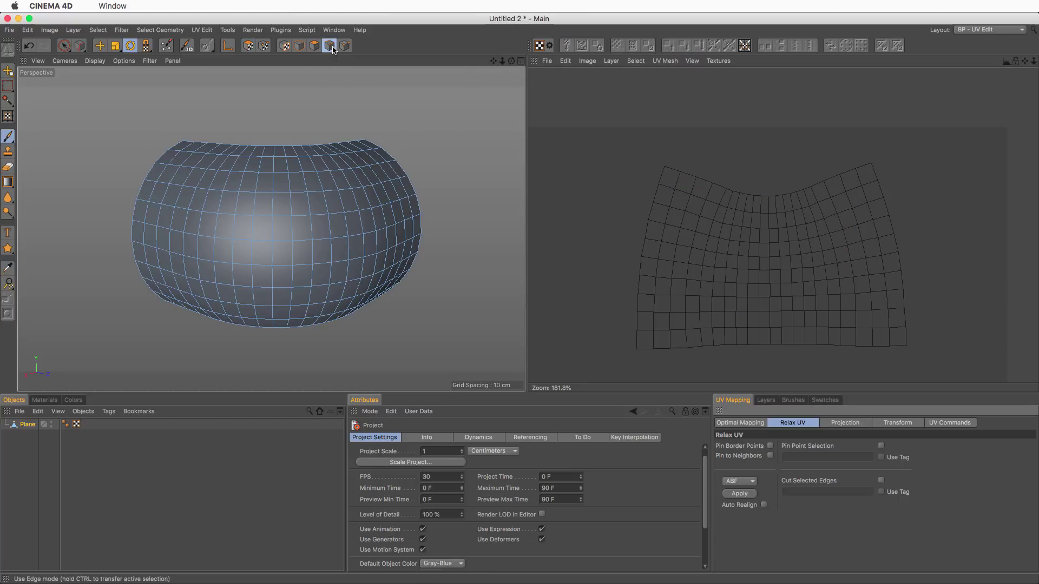
key(e)
double_click(173, 159)
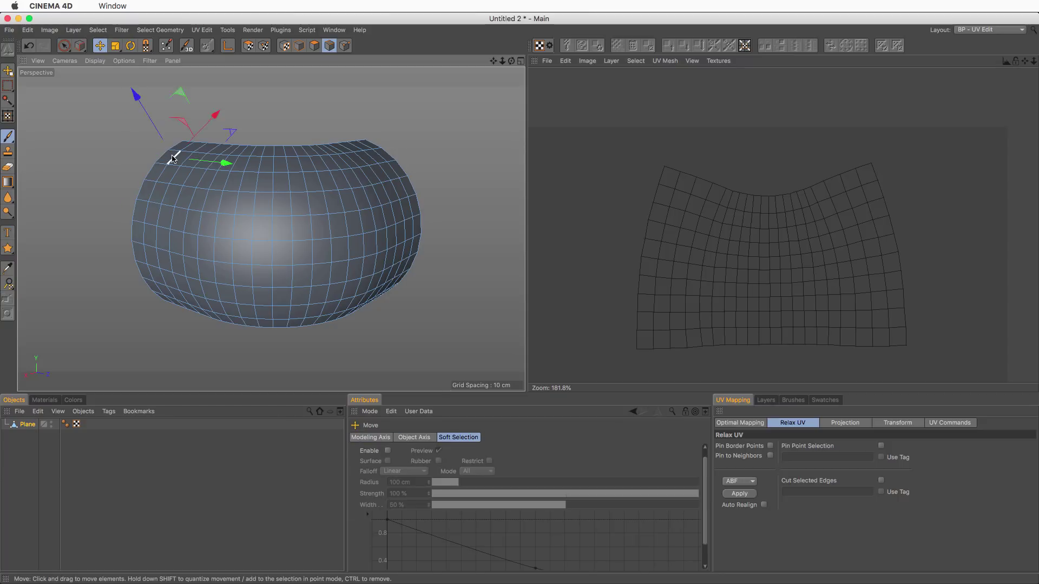
shift+double_click(201, 158)
shift+double_click(213, 160)
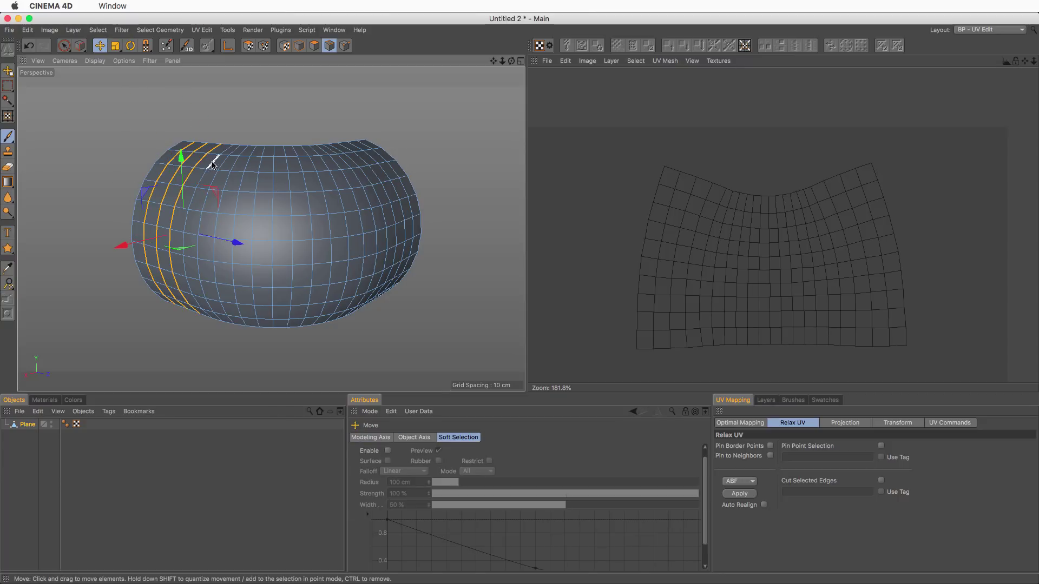
shift+double_click(224, 163)
shift+double_click(233, 167)
shift+double_click(249, 171)
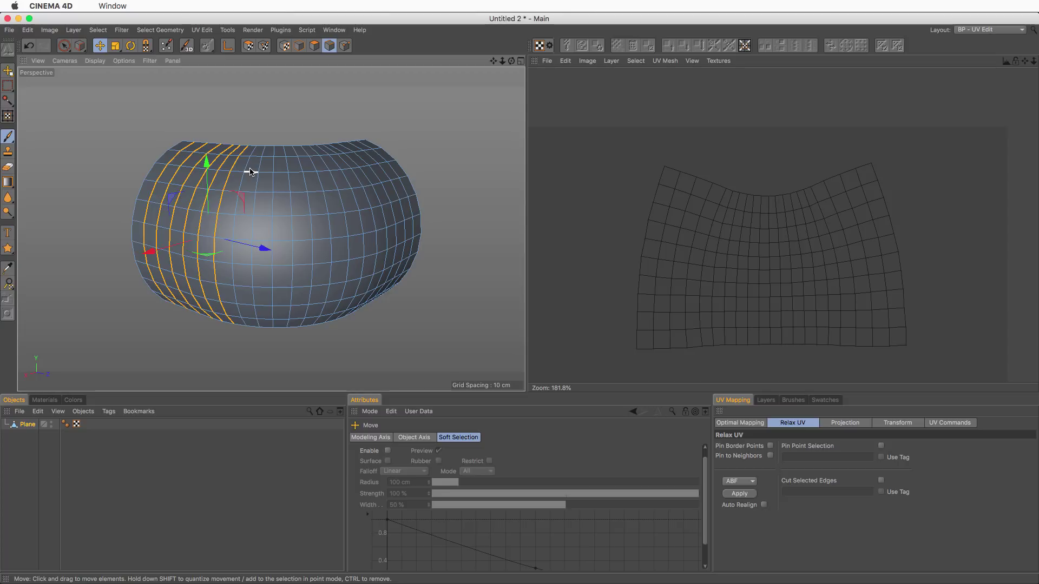
shift+double_click(255, 164)
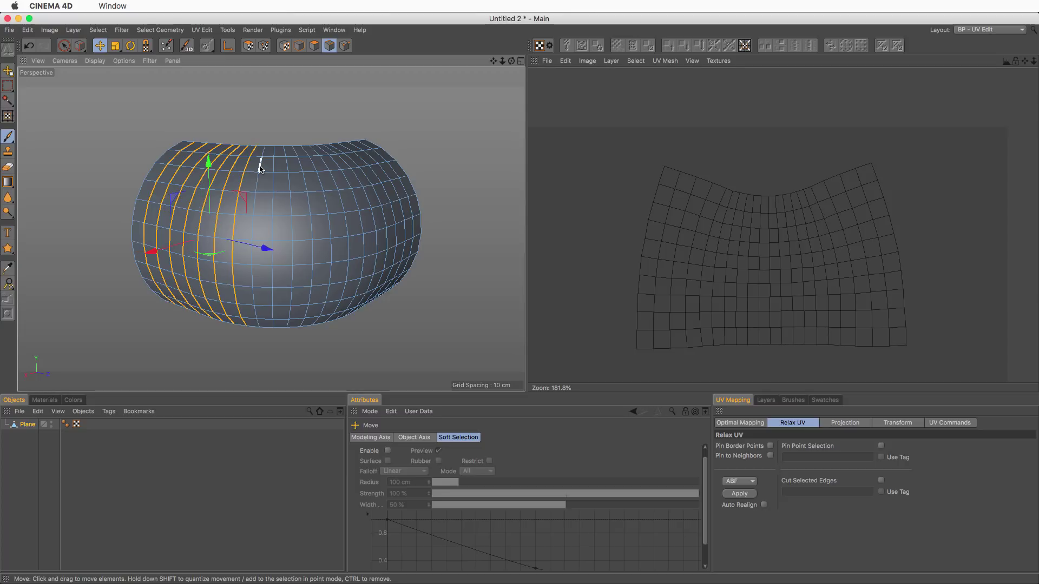
shift+double_click(267, 168)
shift+double_click(271, 168)
shift+double_click(287, 169)
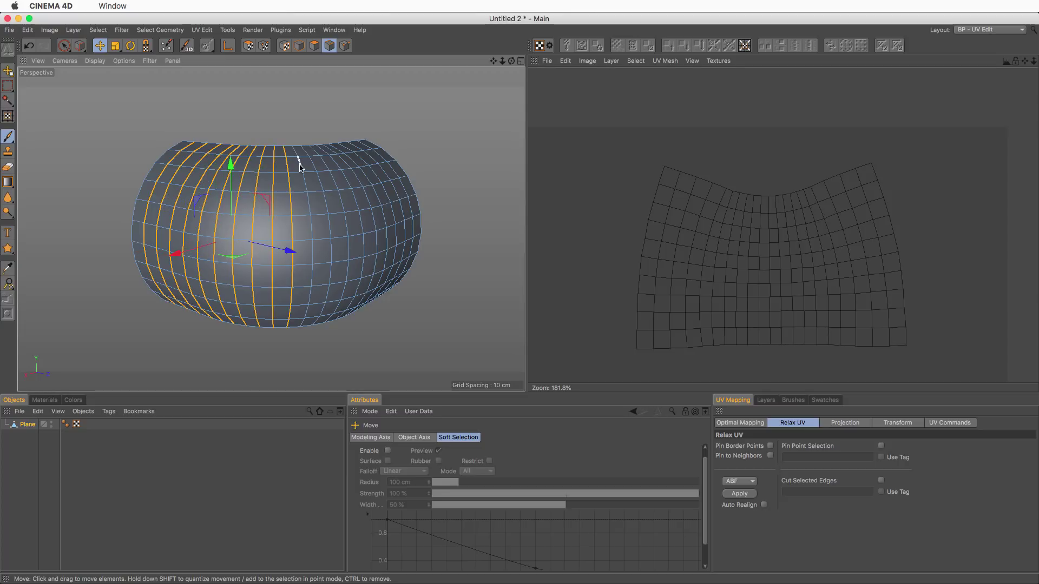
shift+double_click(306, 167)
shift+double_click(320, 166)
shift+double_click(334, 166)
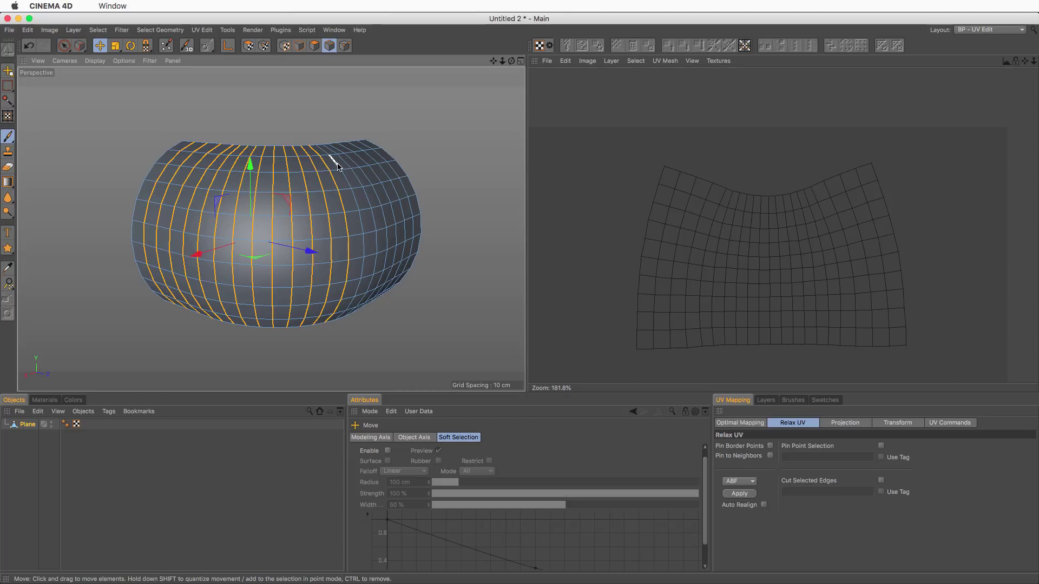
shift+double_click(345, 165)
shift+double_click(352, 164)
shift+double_click(360, 164)
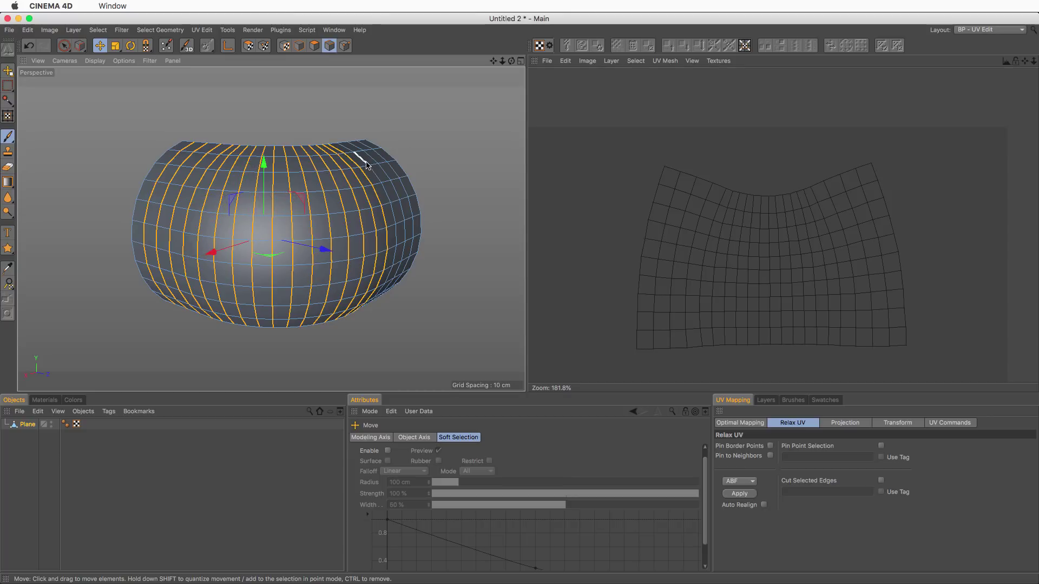
shift+double_click(365, 164)
shift+double_click(372, 163)
shift+double_click(378, 163)
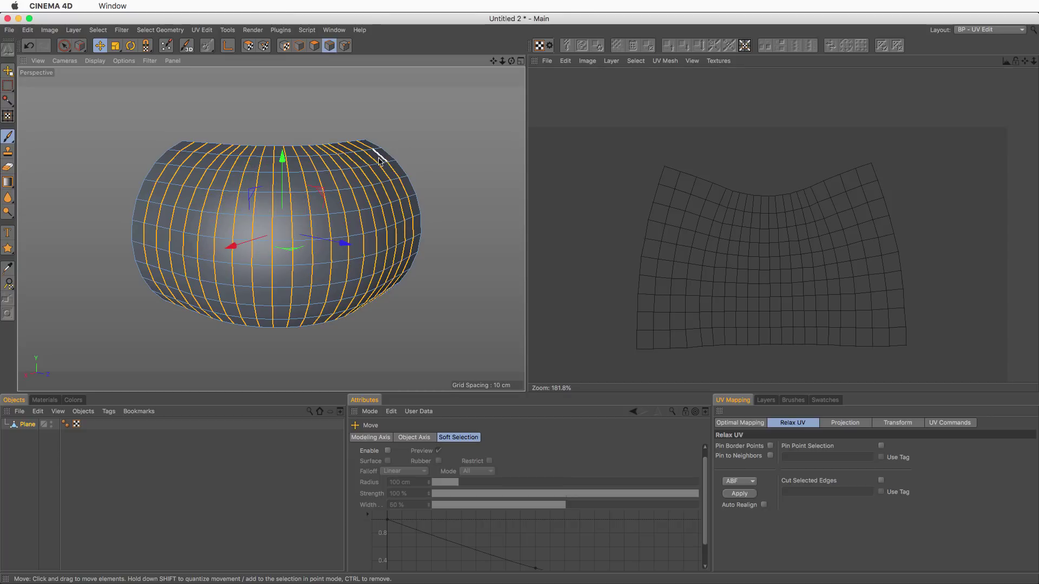
Remove the row of edges along the surface's lower border from the loop selection using Live Selection.
alt+drag(232, 240, 194, 305)
key(9)
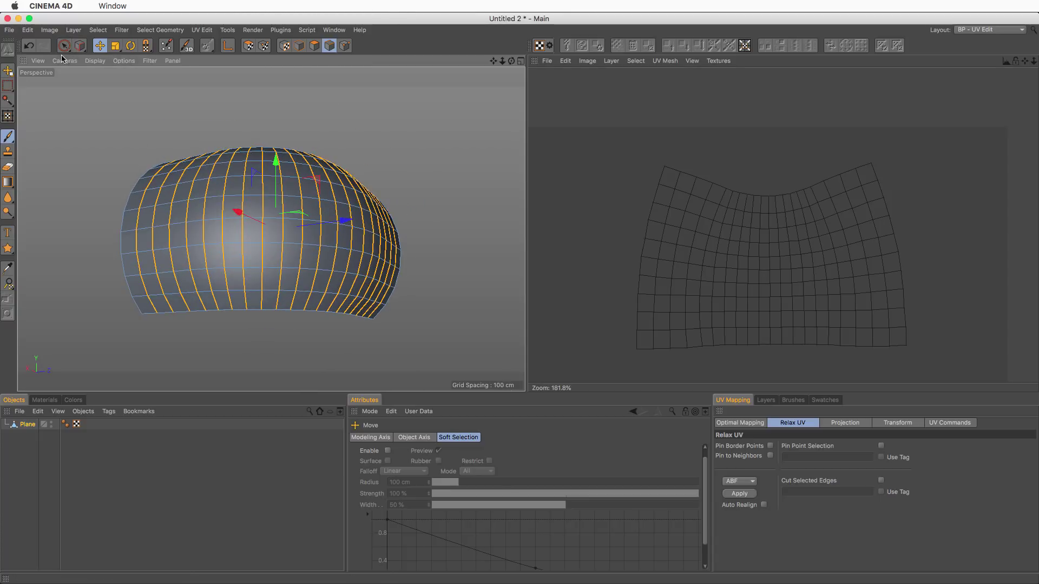
ctrl+drag(147, 309, 403, 325)
alt+drag(369, 257, 382, 232)
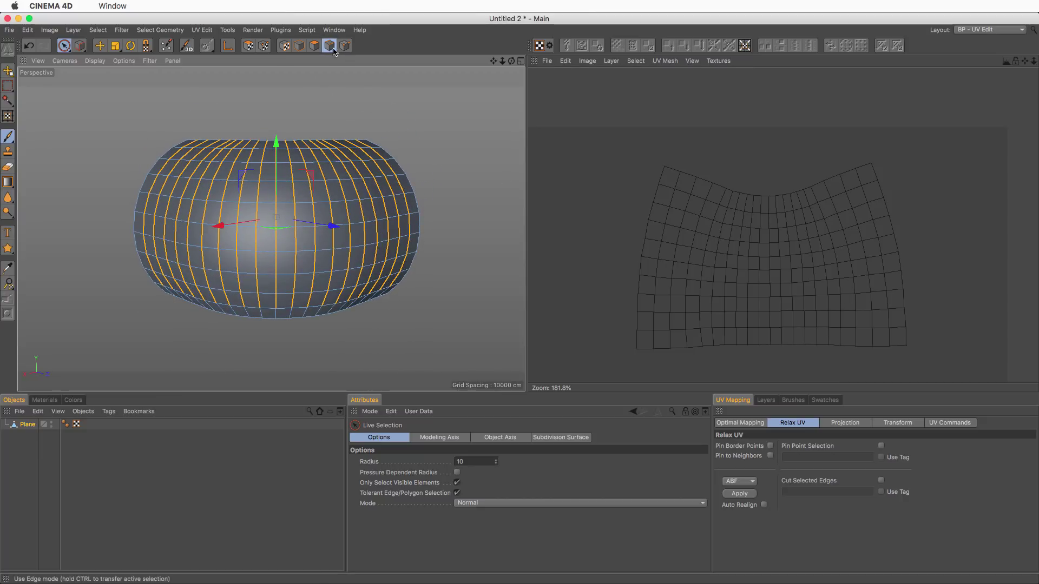
Relax the UVs with LSCM and Cut Selected Edges enabled, and inspect the unwrapped strips in the UV view.
click(253, 48)
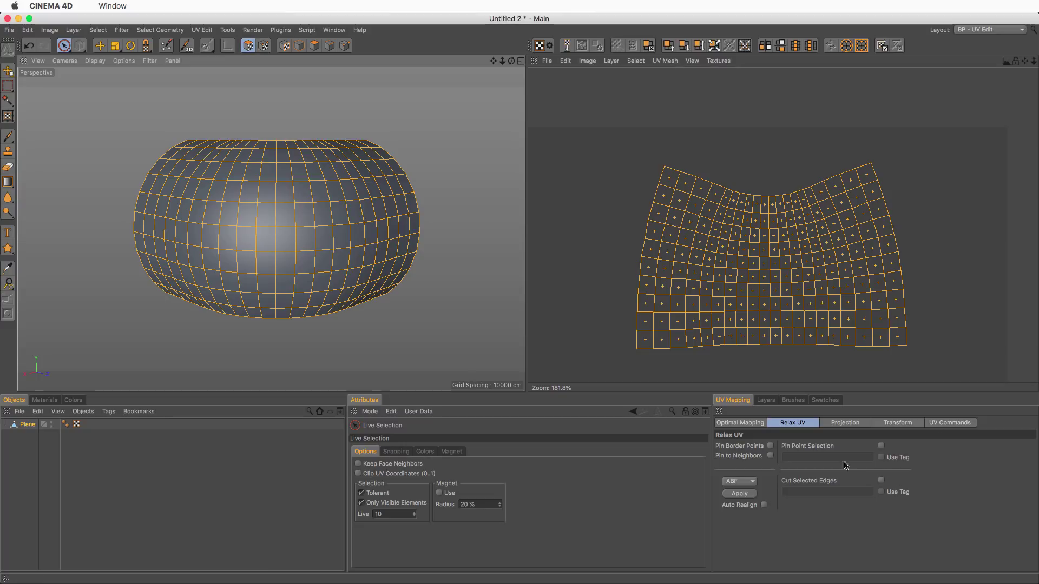
click(881, 480)
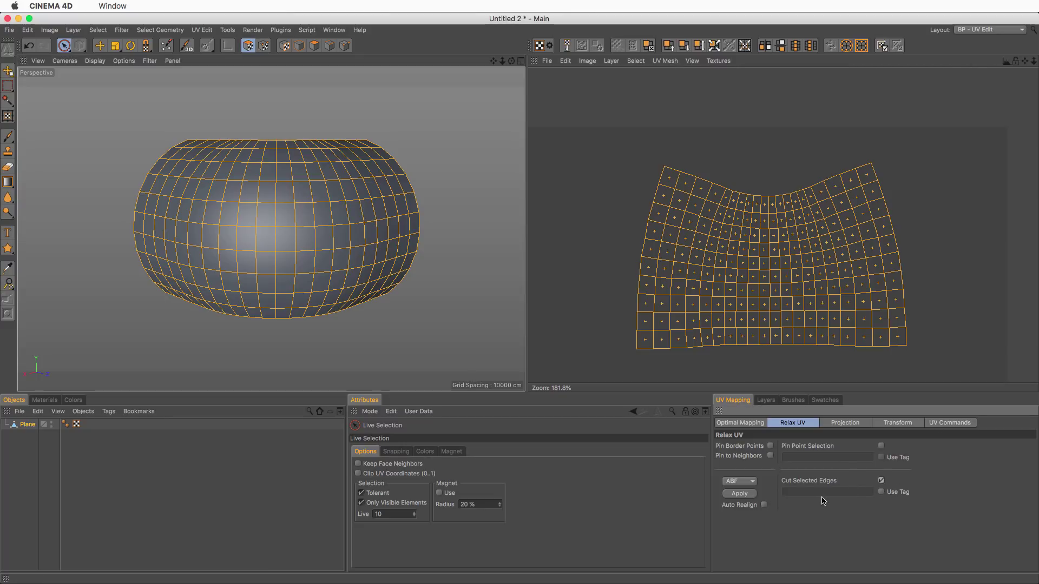
click(741, 481)
click(742, 495)
click(739, 493)
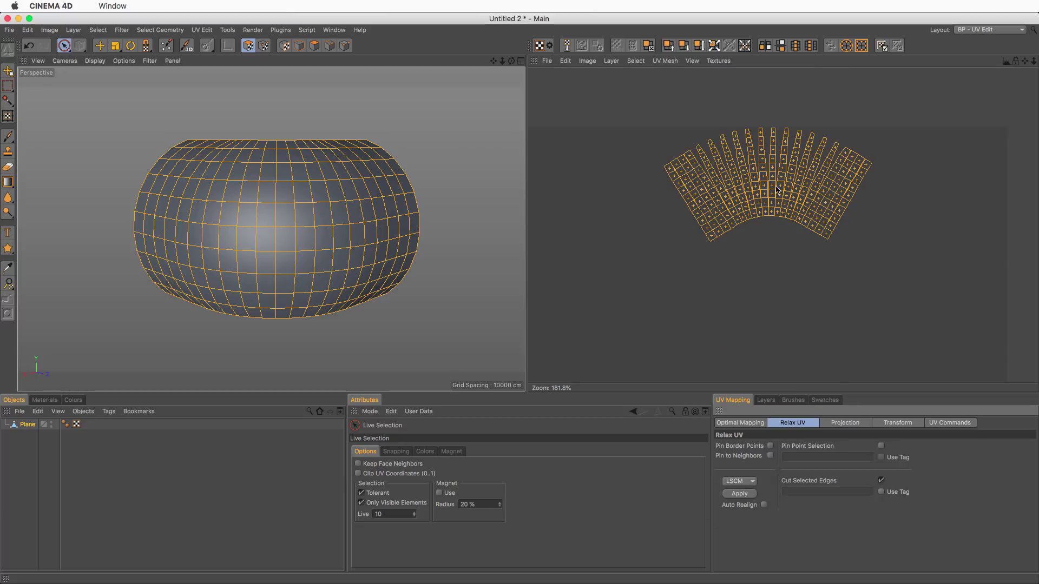
scroll(765, 175, up, 5)
scroll(765, 175, down, 2)
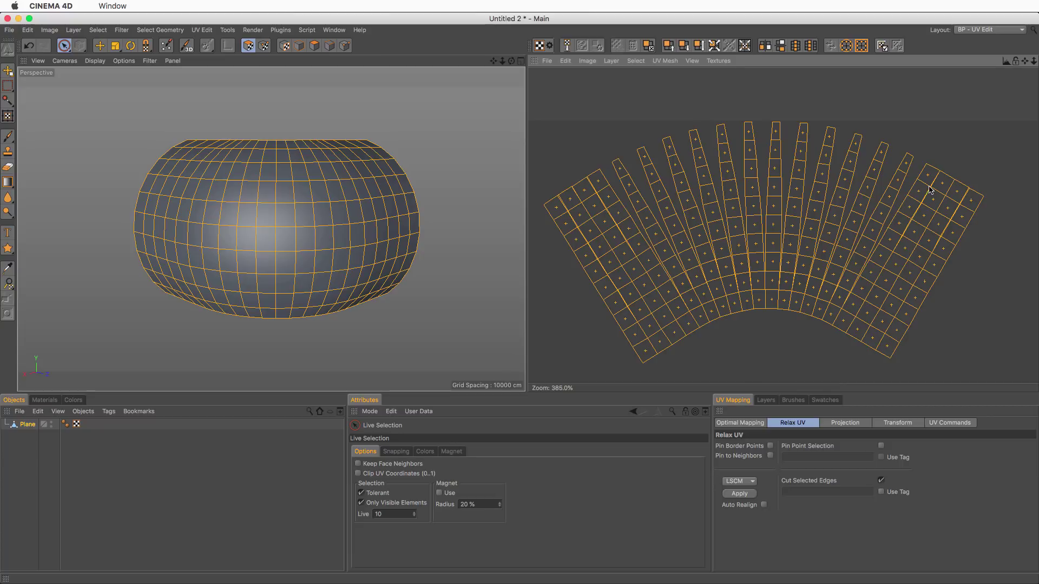
scroll(934, 190, up, 5)
scroll(927, 193, down, 5)
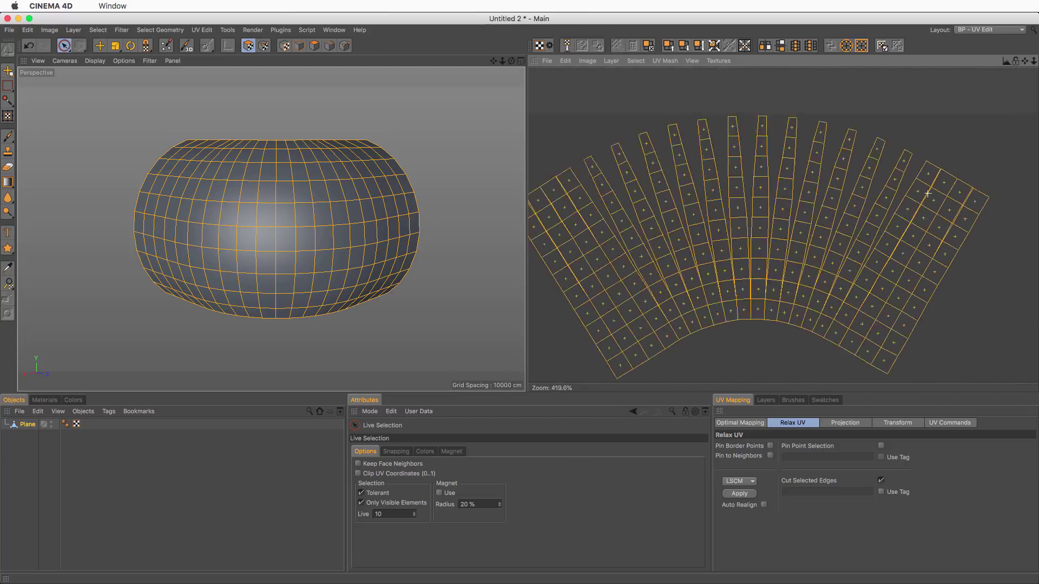
scroll(927, 193, up, 4)
scroll(839, 227, down, 3)
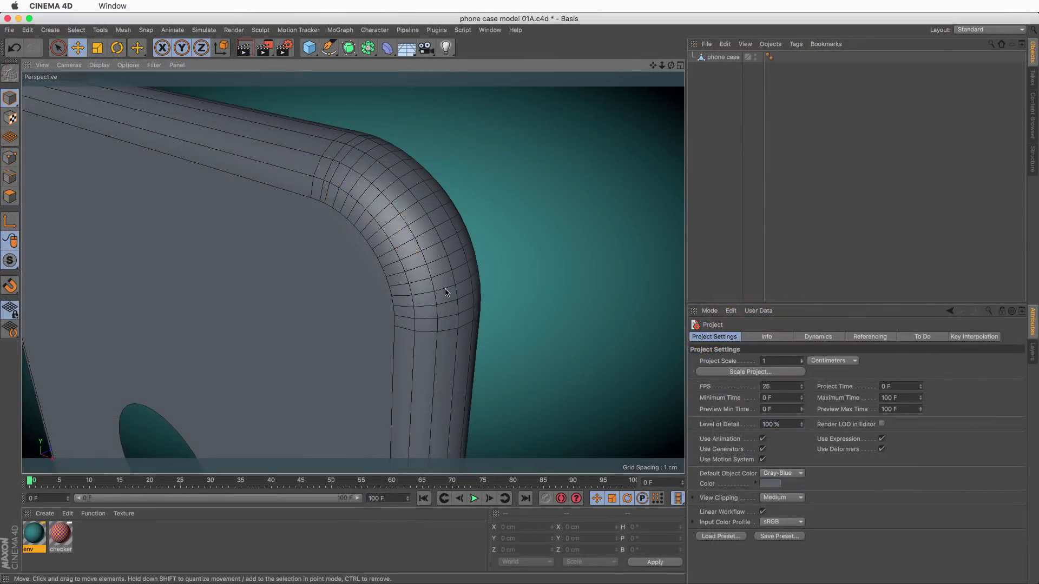
Add a UVW tag to the phone case with Set from Projection, and delete that tag again.
alt+middle_drag(432, 231, 427, 252)
alt+right_drag(429, 202, 511, 193)
alt+middle_drag(451, 222, 447, 248)
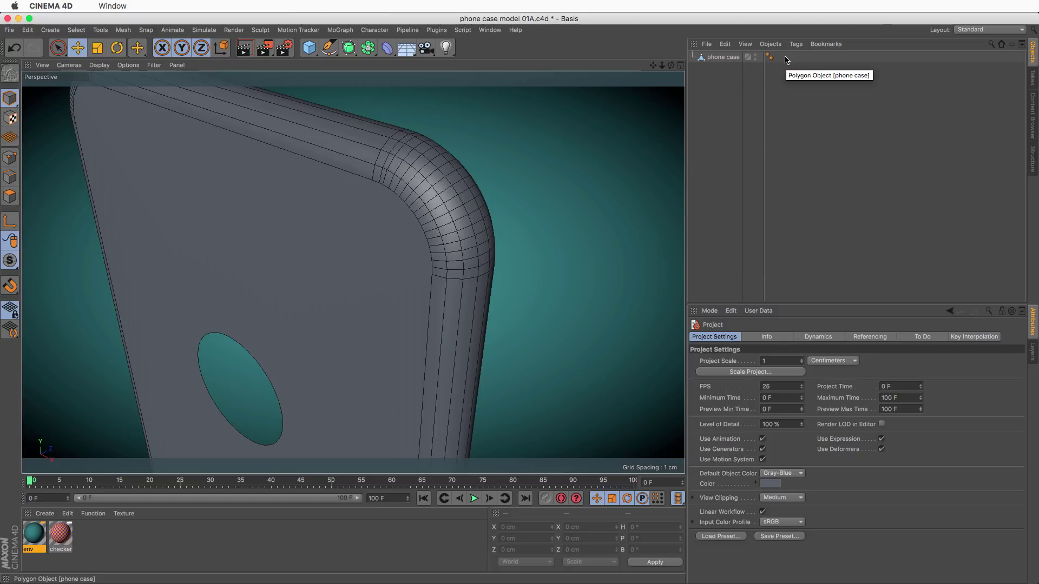
click(721, 58)
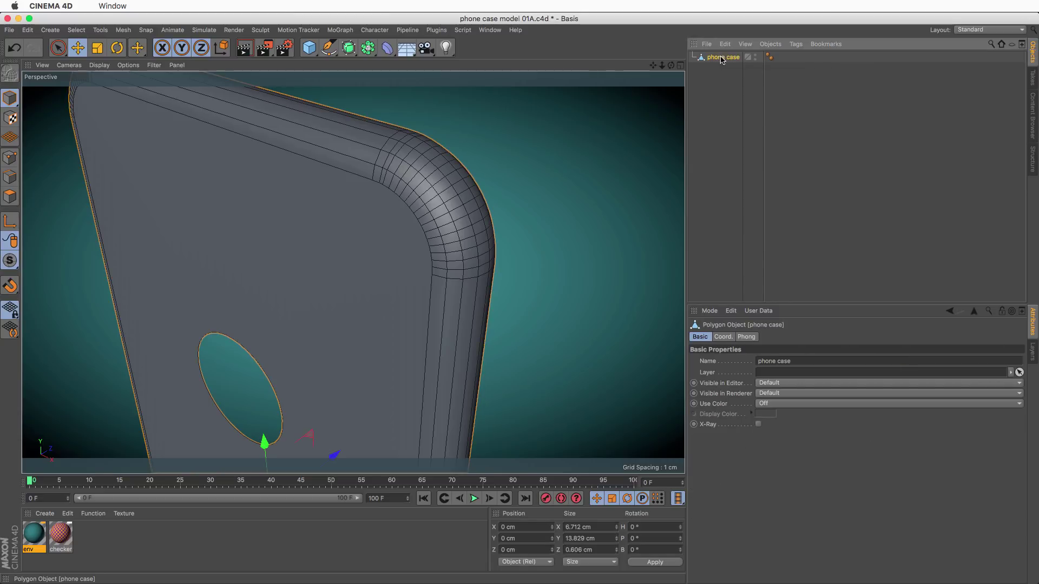
click(796, 45)
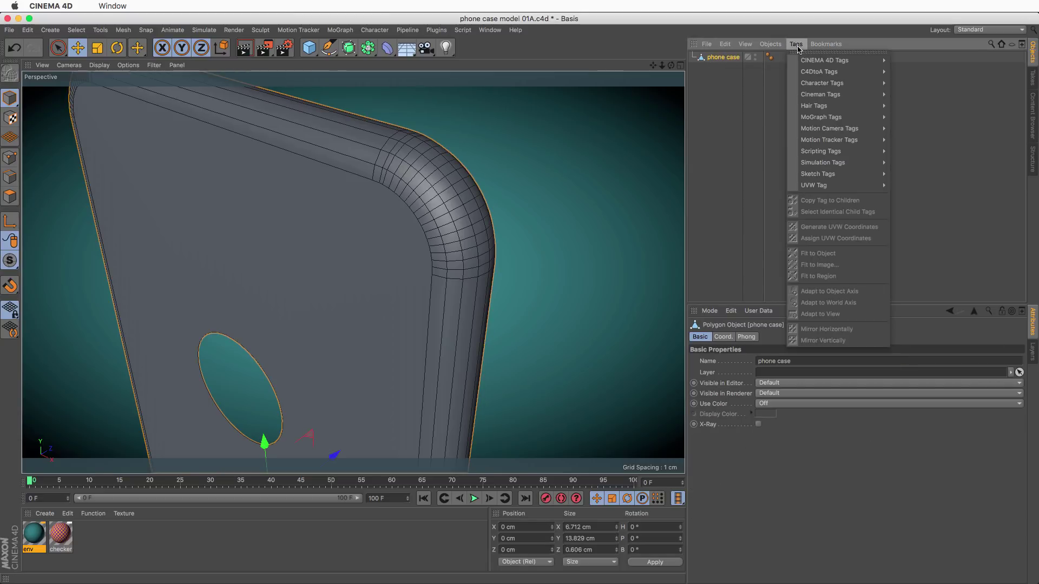
mouse_move(843, 185)
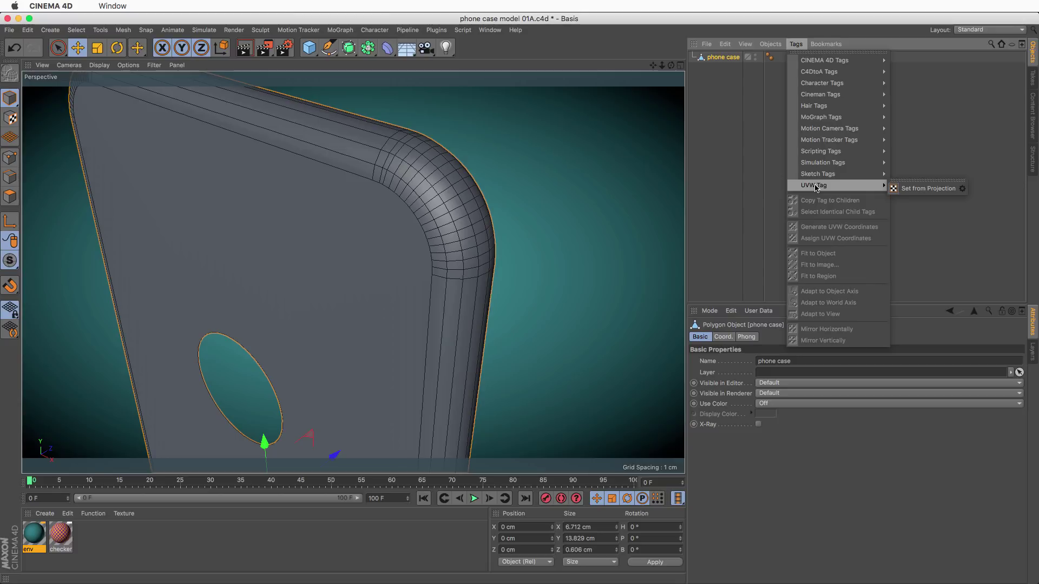
click(937, 192)
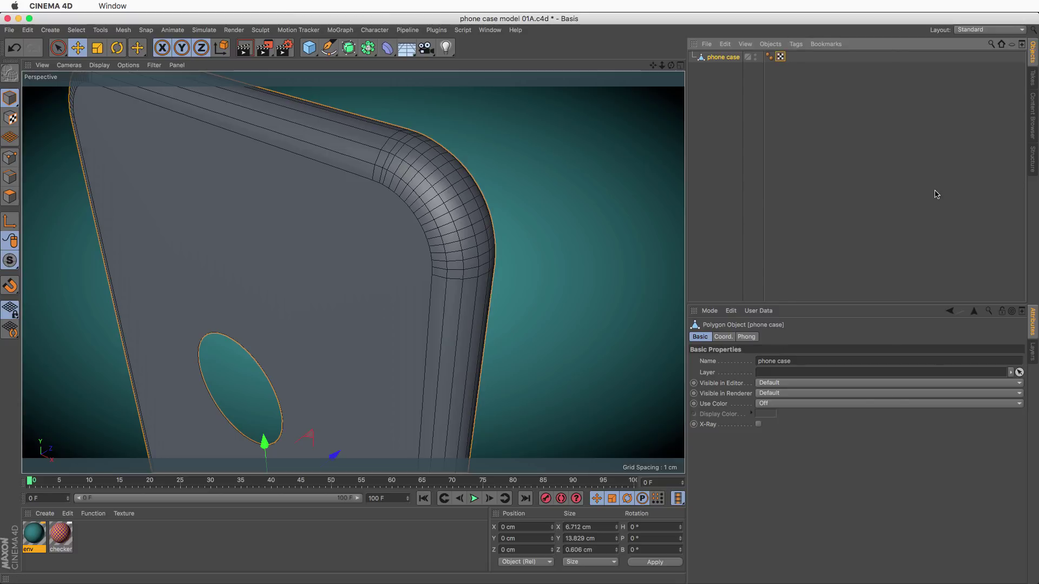
click(781, 58)
key(Delete)
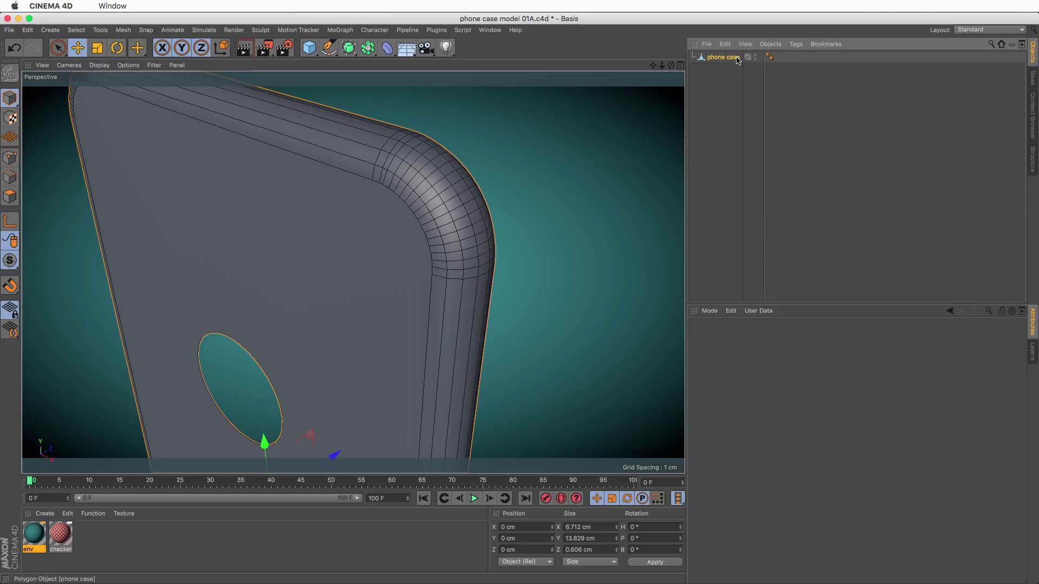
Generate UVW coordinates for the phone case from a temporarily applied checker material, and delete its texture tag.
click(736, 59)
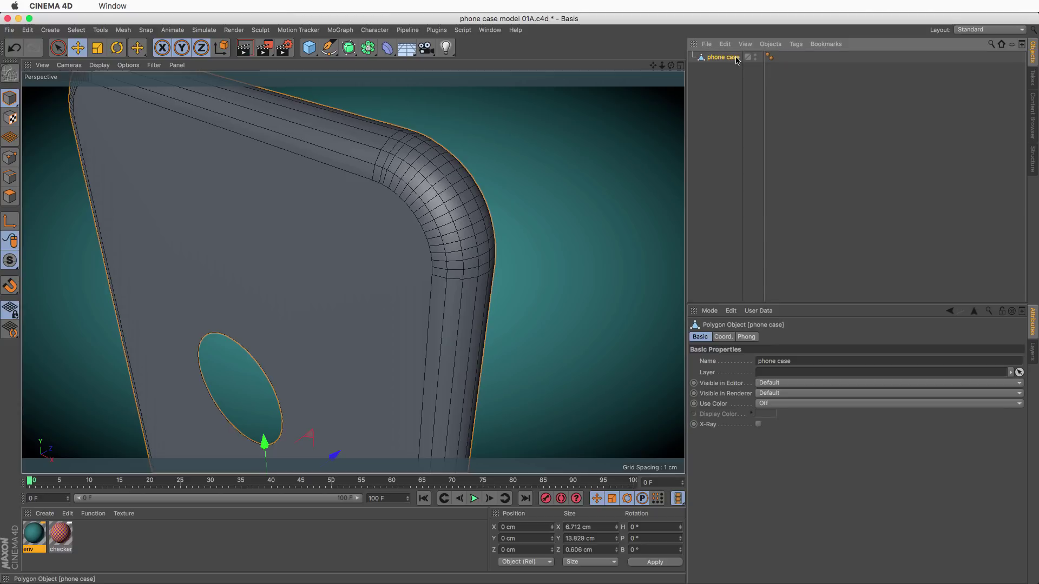
drag(43, 536, 734, 58)
click(795, 44)
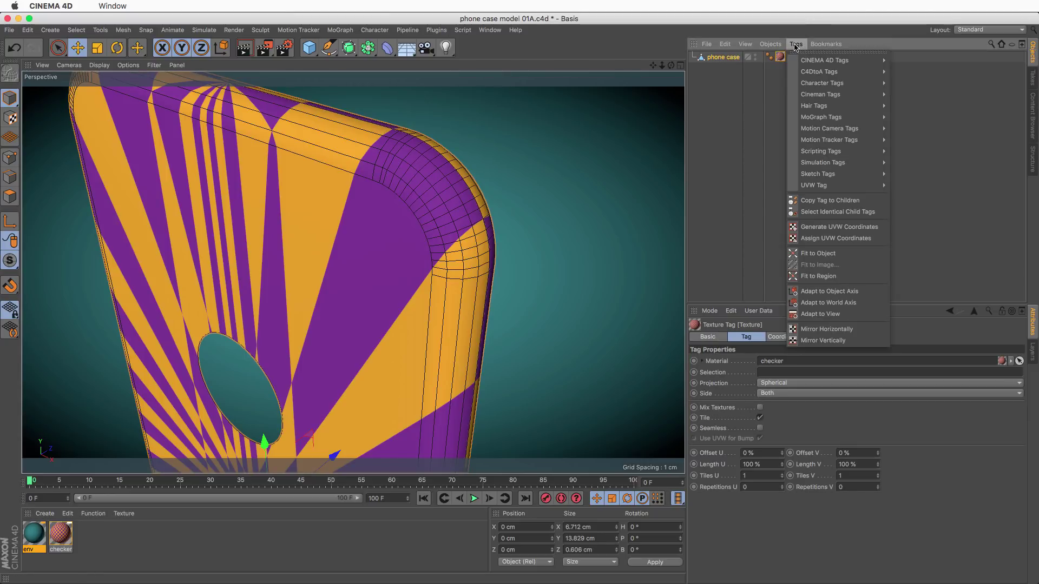
click(832, 229)
key(Delete)
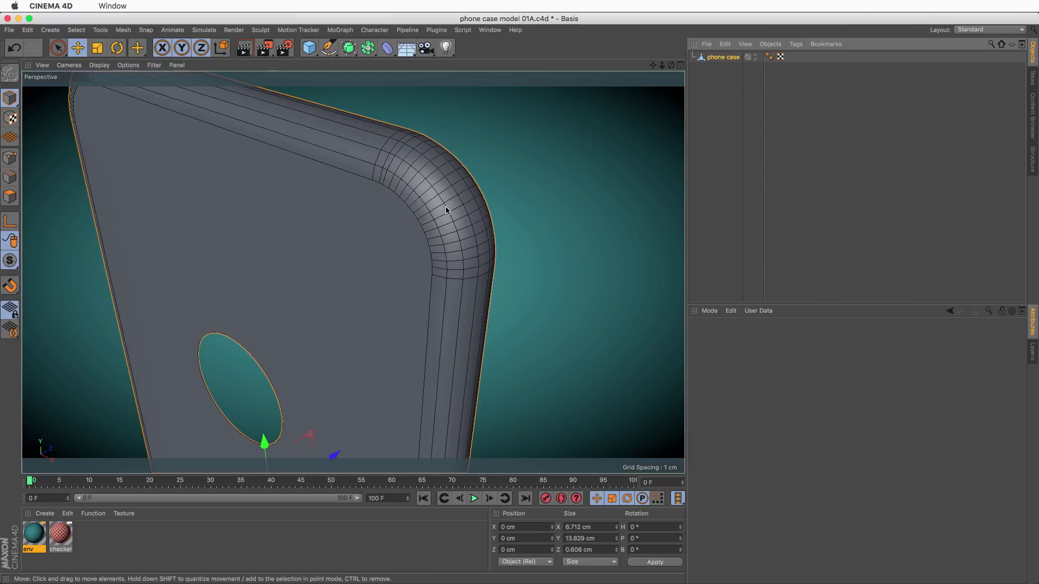
Select the phone case's UVW tag and switch the workspace to the BP - UV Edit layout.
click(780, 57)
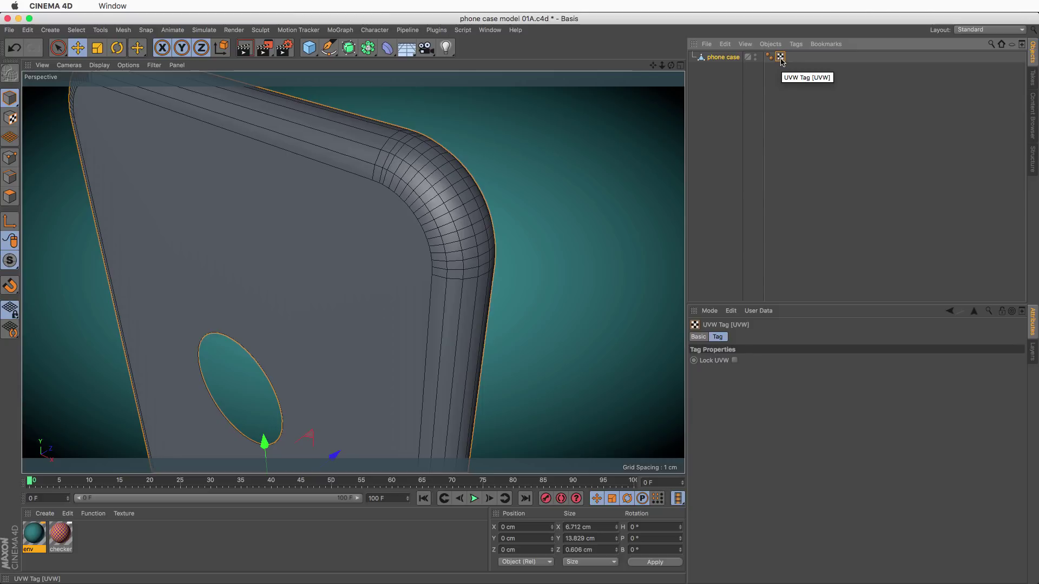
click(988, 30)
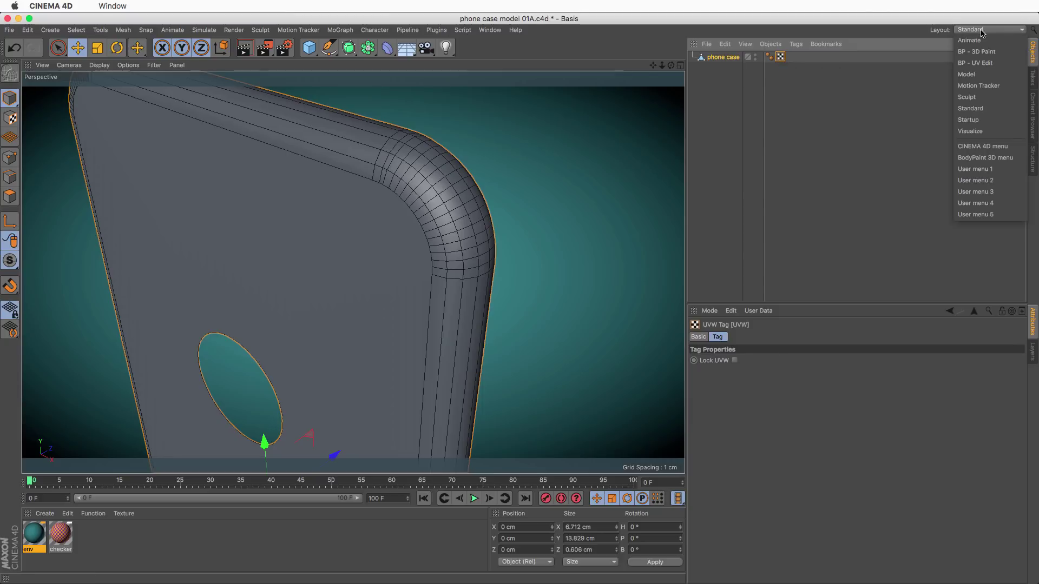
click(987, 63)
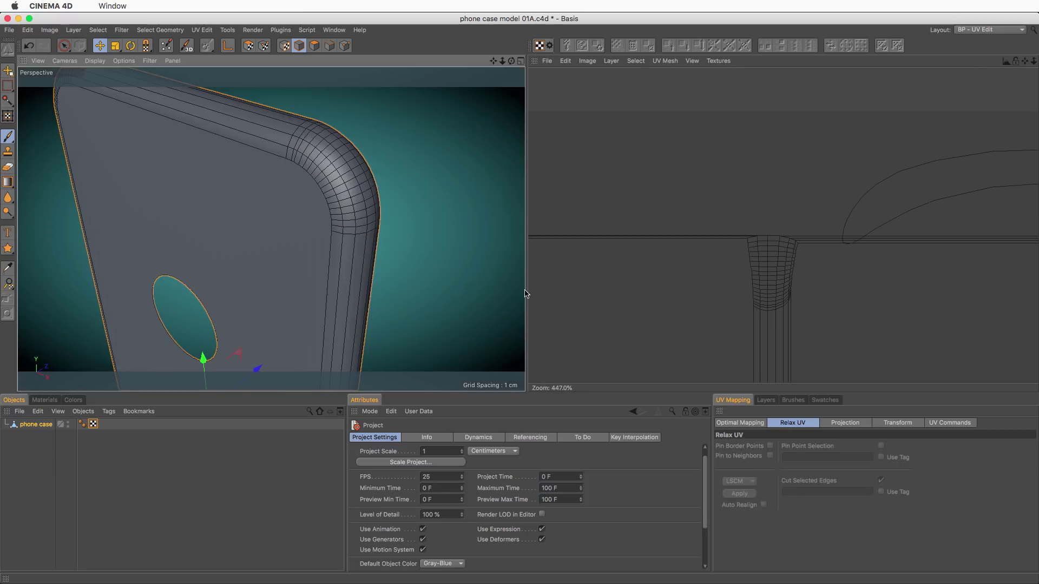
Show the whole phone case in the maximized Back view, with mesh lines displayed over the shading.
click(520, 61)
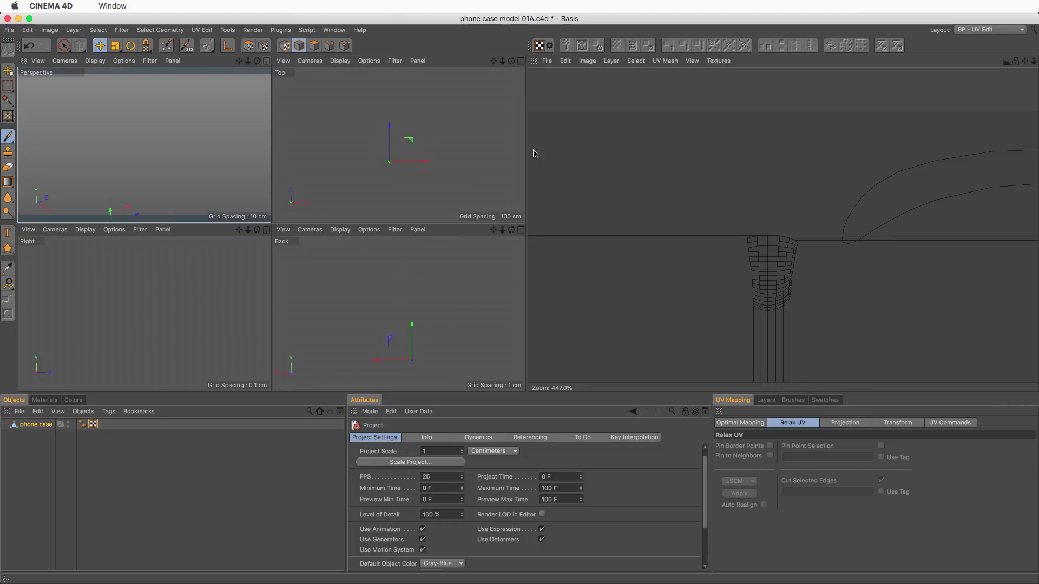
click(520, 227)
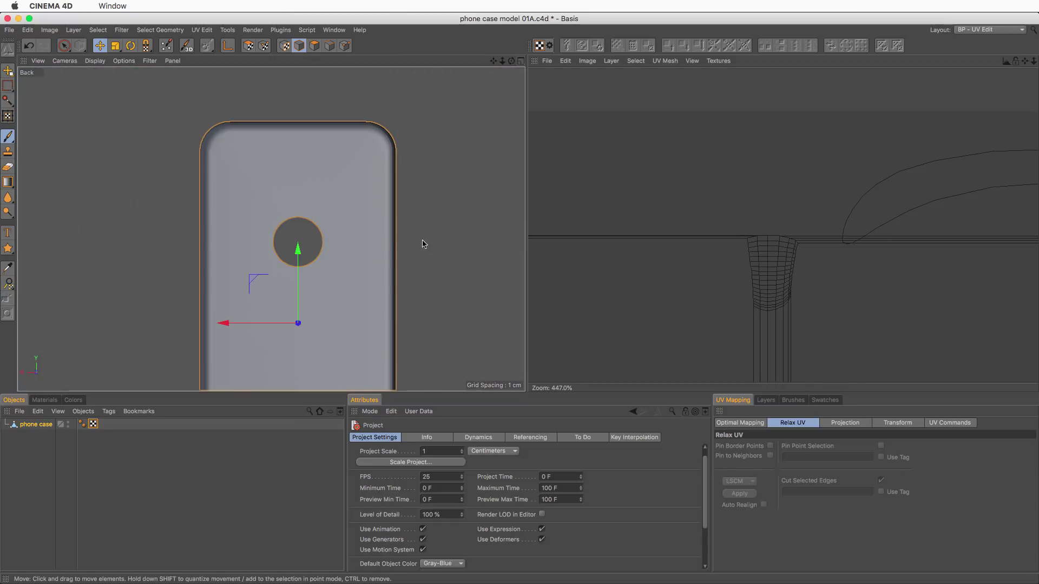
click(94, 60)
click(103, 90)
alt+right_drag(380, 240, 371, 254)
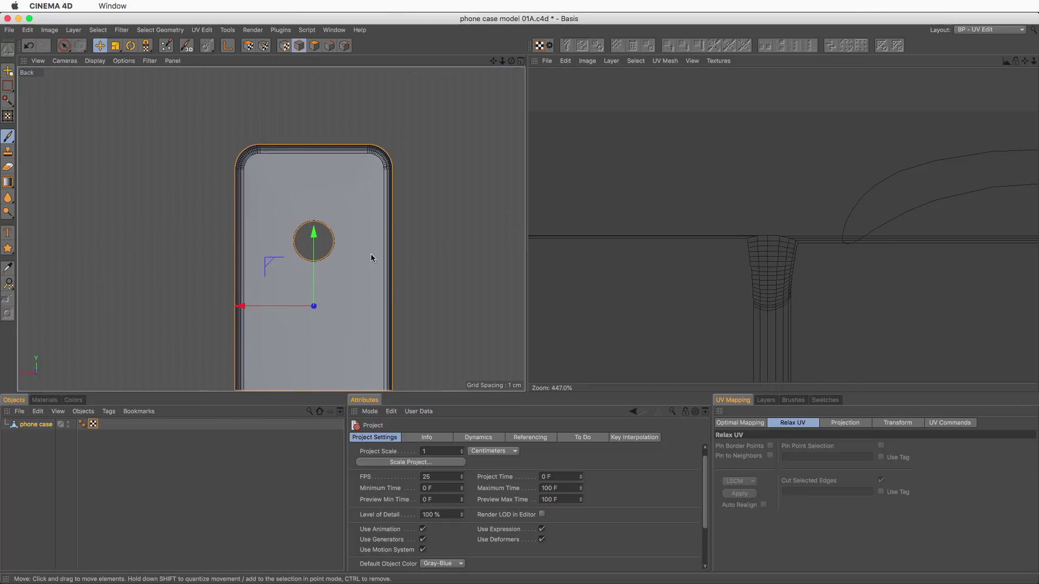
alt+middle_drag(371, 254, 328, 176)
alt+right_drag(328, 177, 332, 181)
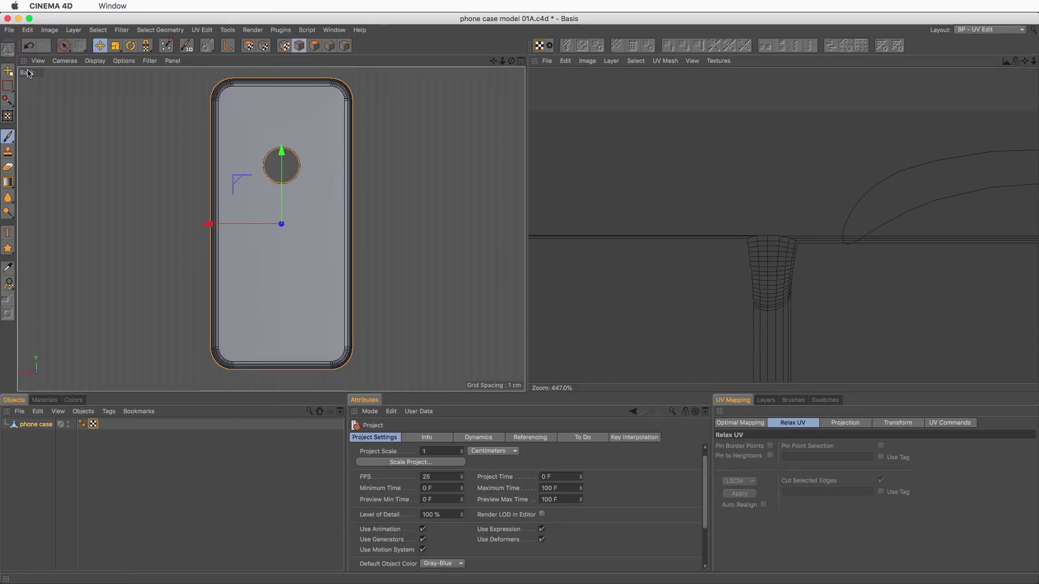
Select all of the phone case's UV polygons and apply a Frontal projection to them from the Back view.
click(248, 46)
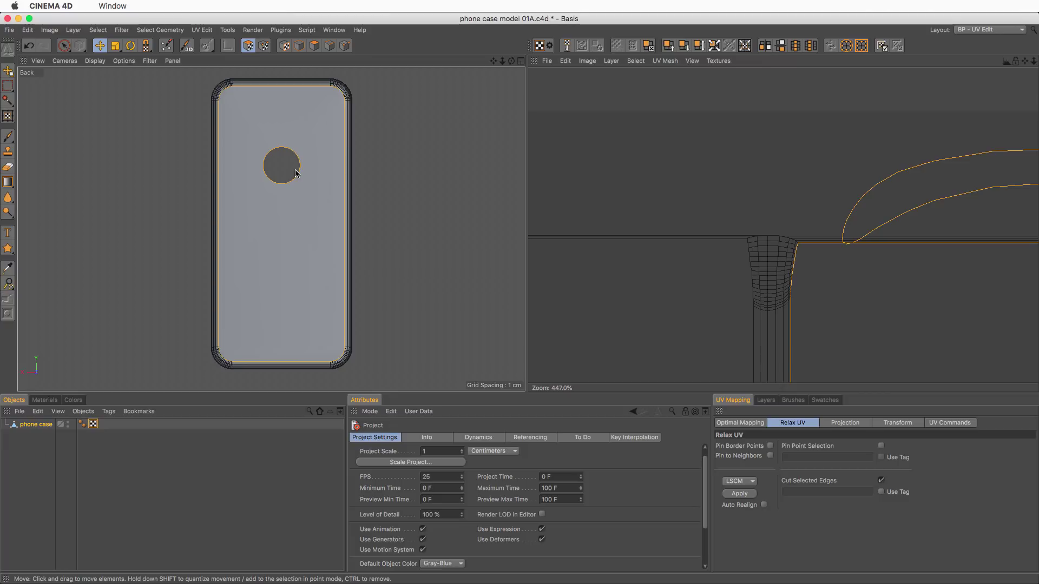
key(ctrl+a)
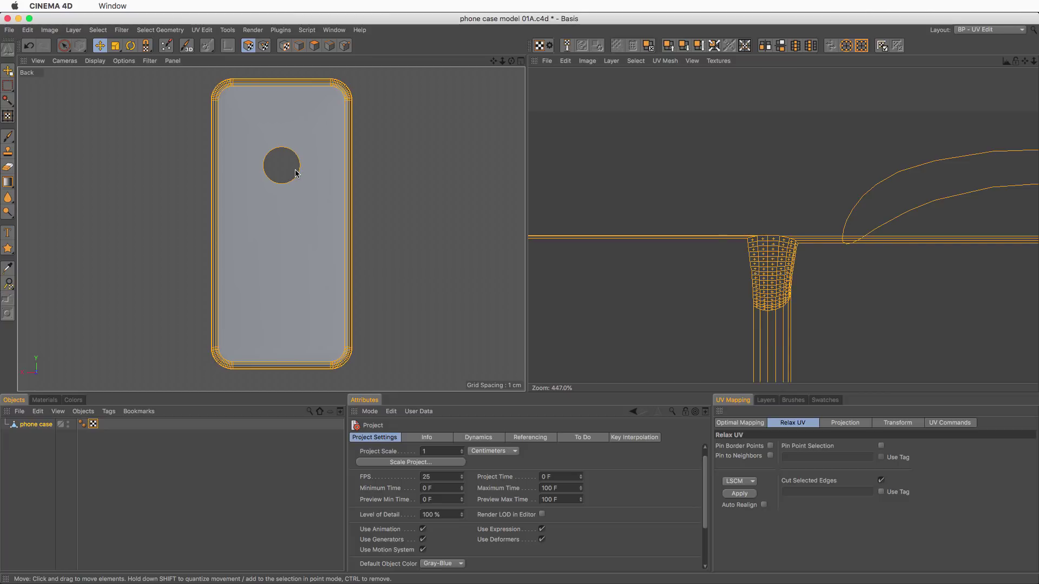
scroll(869, 260, down, 6)
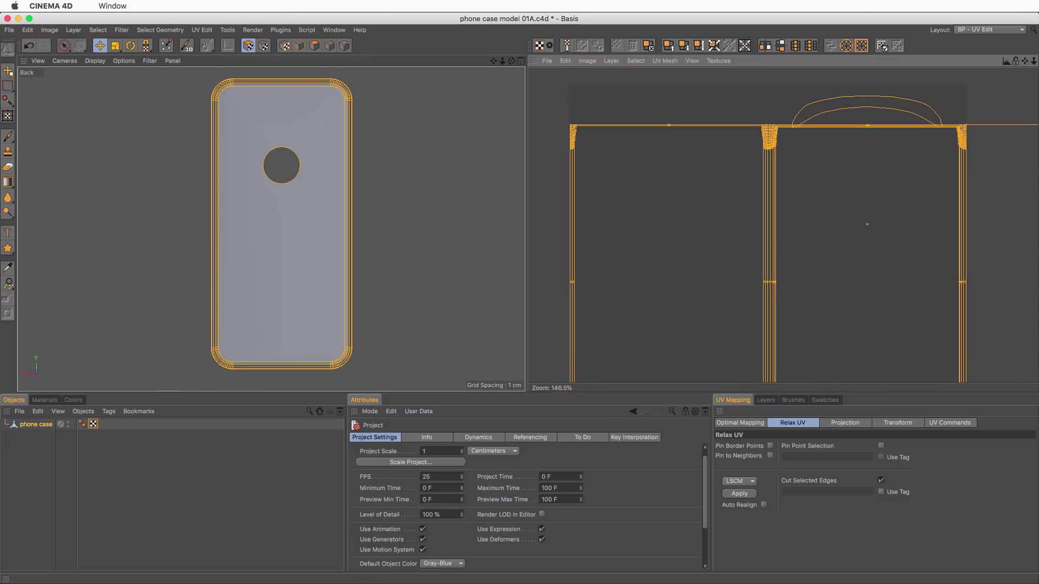
scroll(869, 259, down, 3)
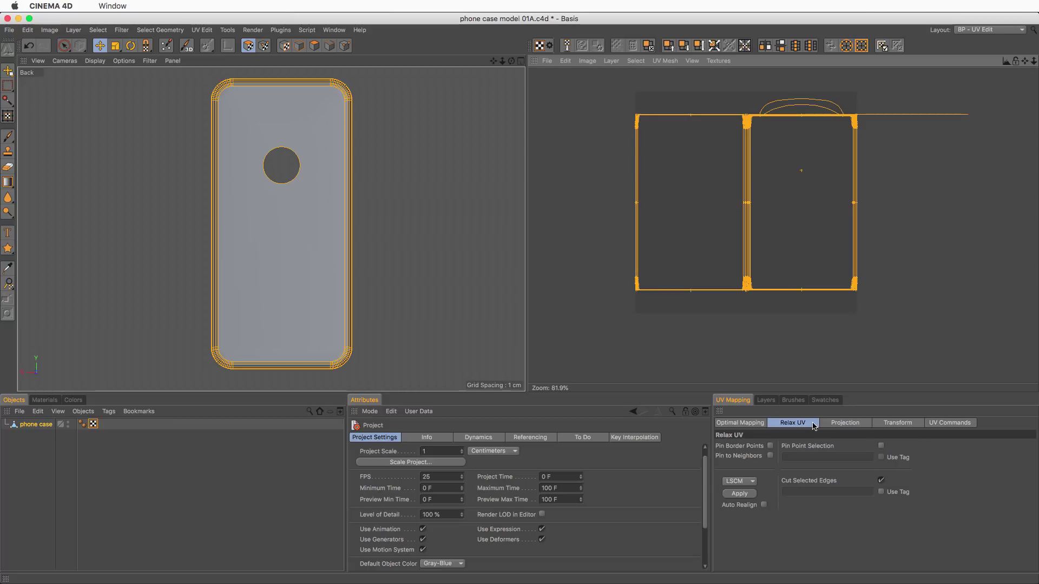
click(844, 422)
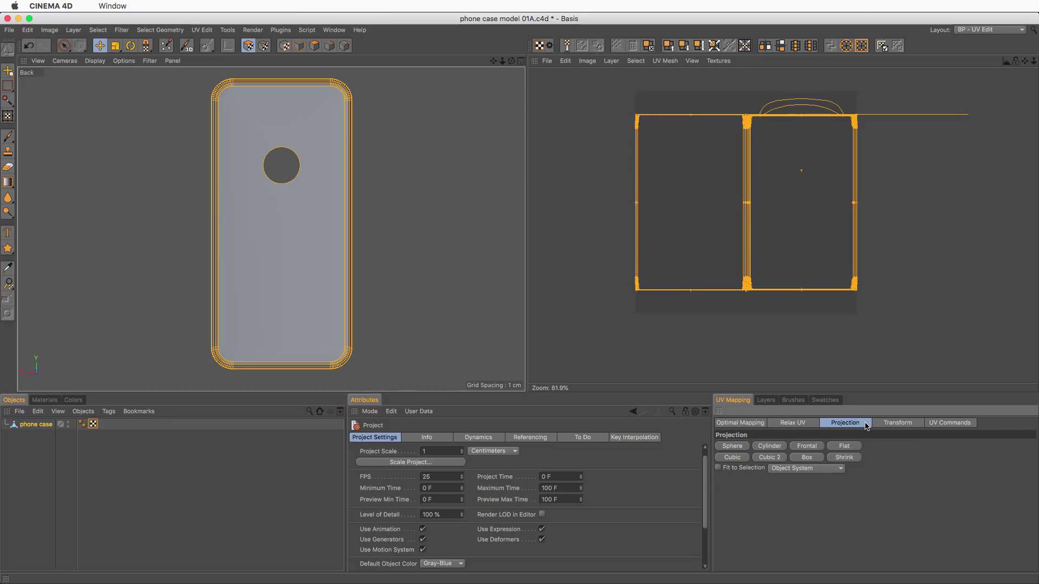
click(806, 445)
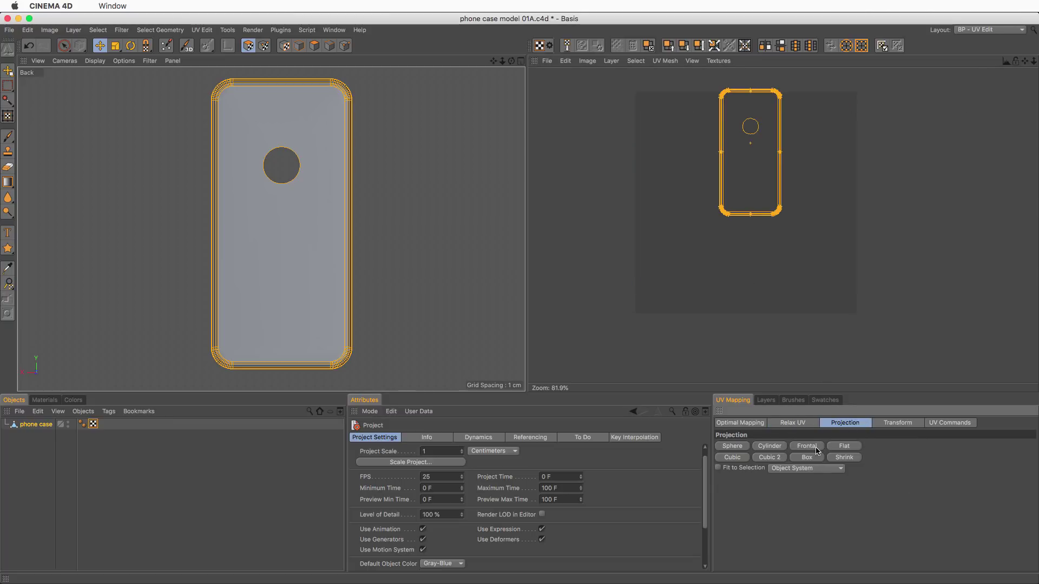
Examine how the case's rounded corners and side strips are laid out in the frontal UV projection.
scroll(720, 170, up, 8)
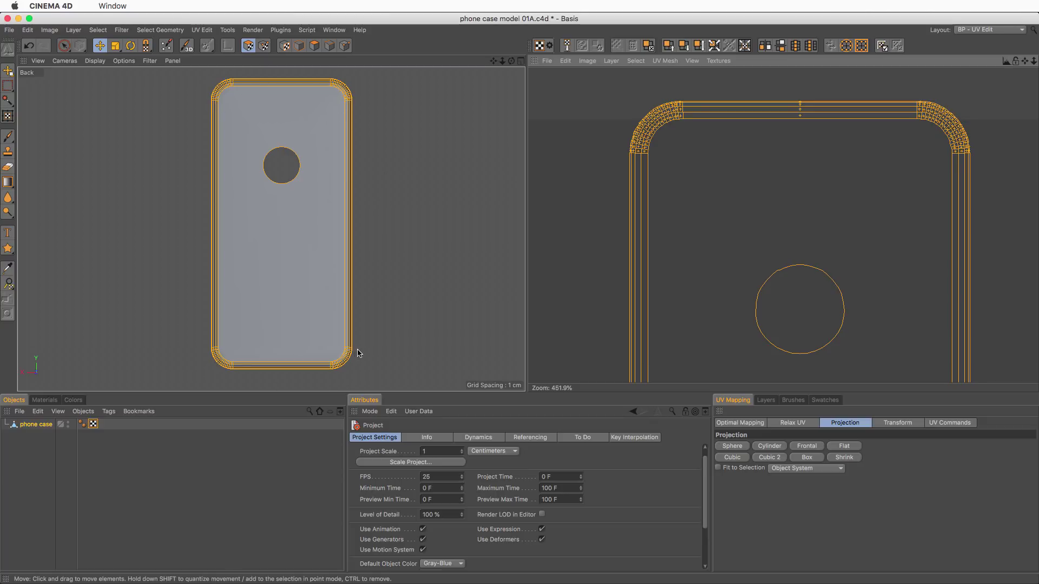
scroll(782, 249, down, 3)
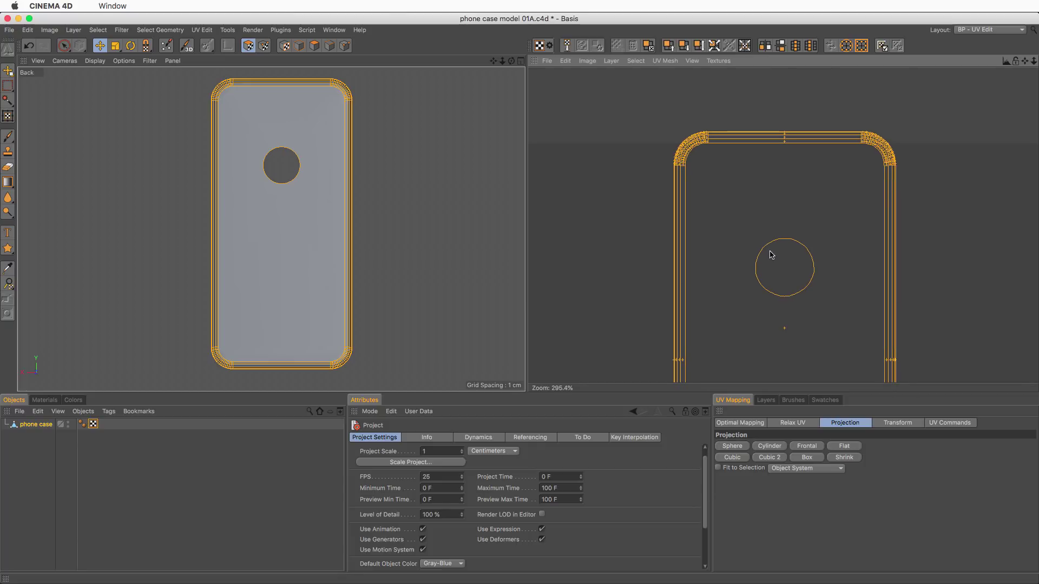
scroll(675, 164, up, 20)
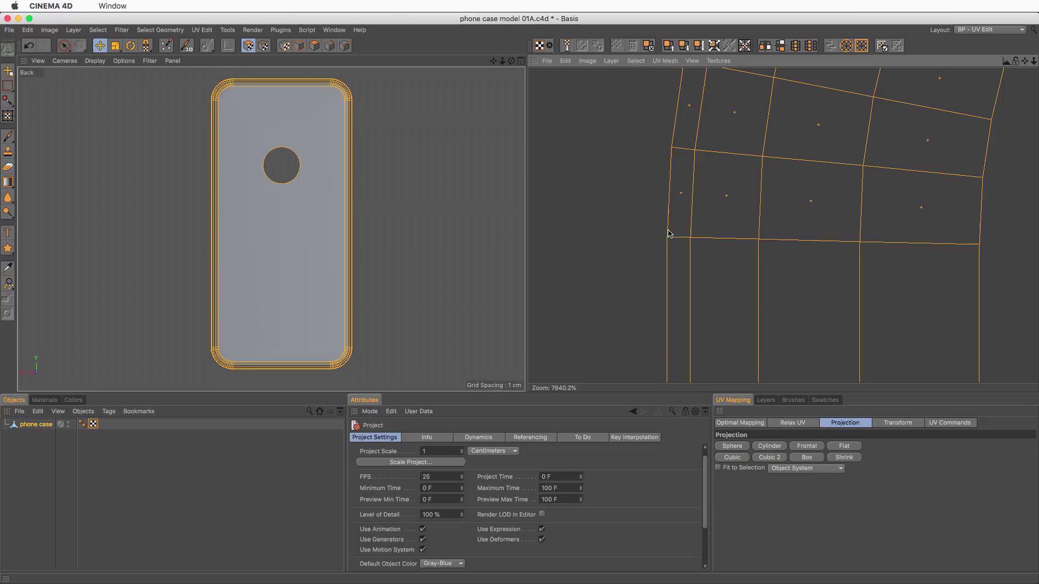
scroll(852, 216, down, 12)
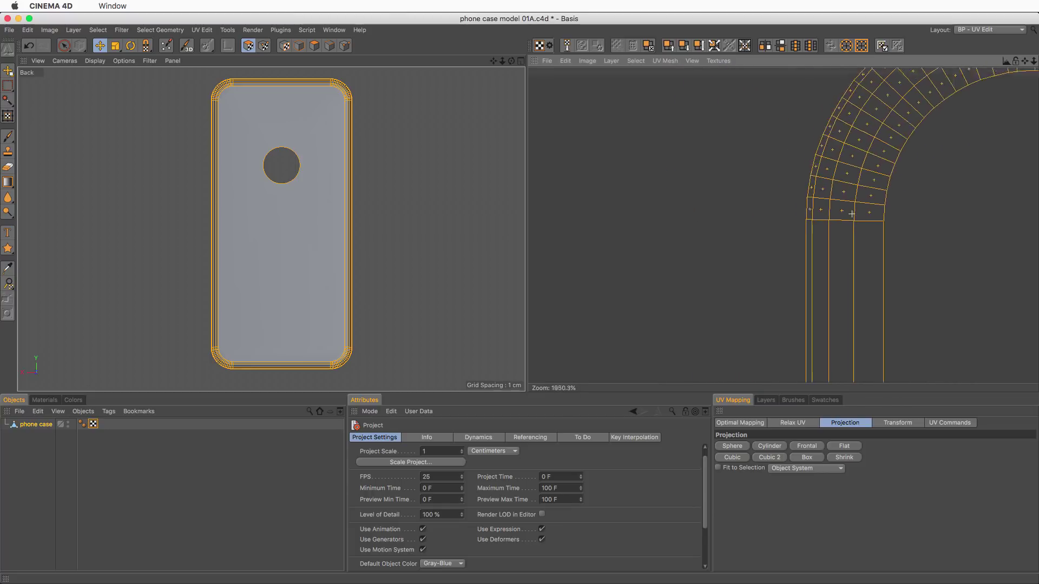
scroll(968, 201, down, 4)
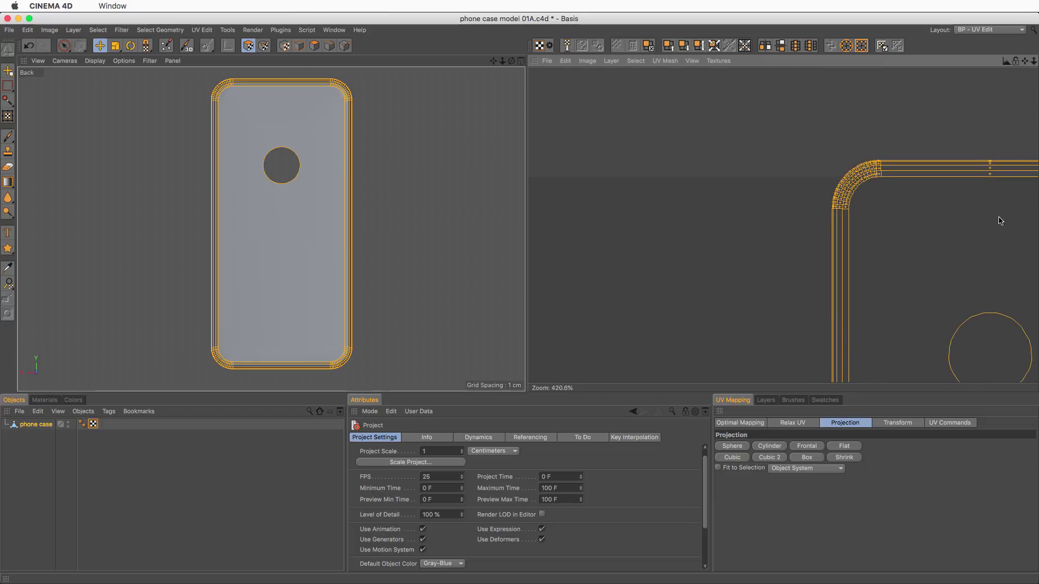
scroll(921, 235, down, 4)
middle_drag(998, 370, 930, 257)
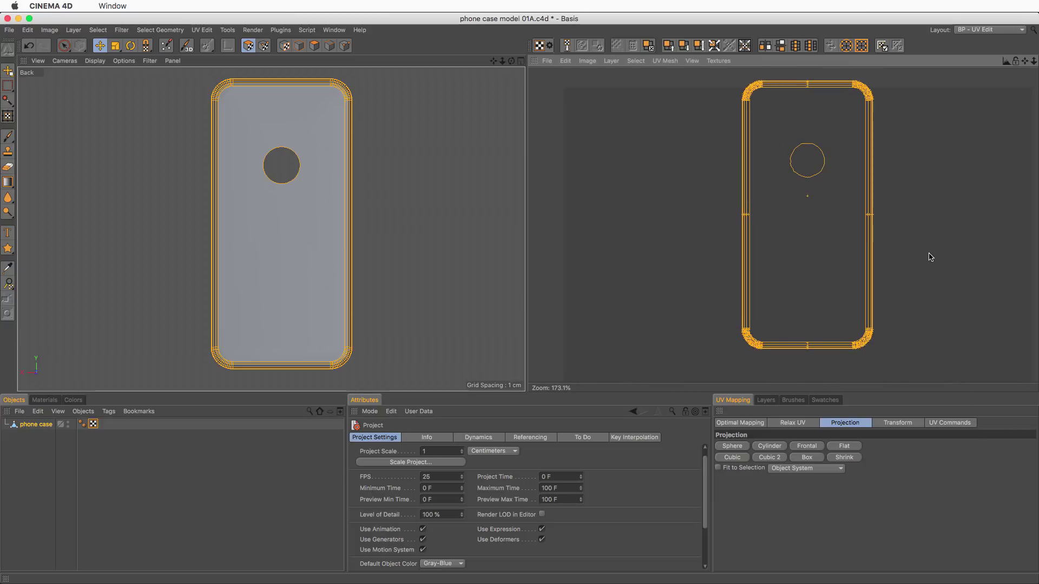
Relax the phone case's UVs with LSCM and Cut Selected Edges disabled, and inspect the unwrapped corners and sides.
click(801, 425)
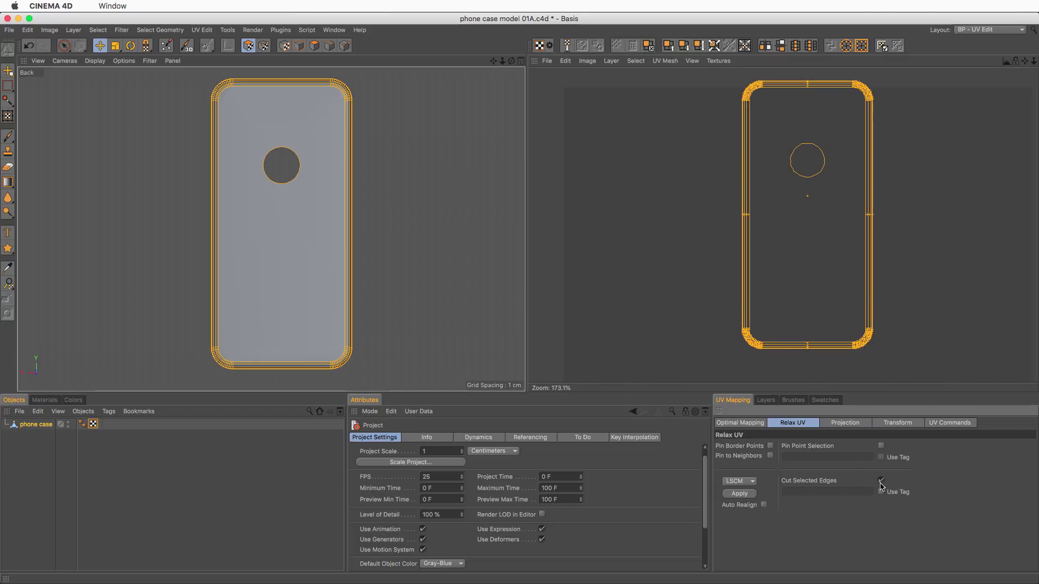
click(746, 495)
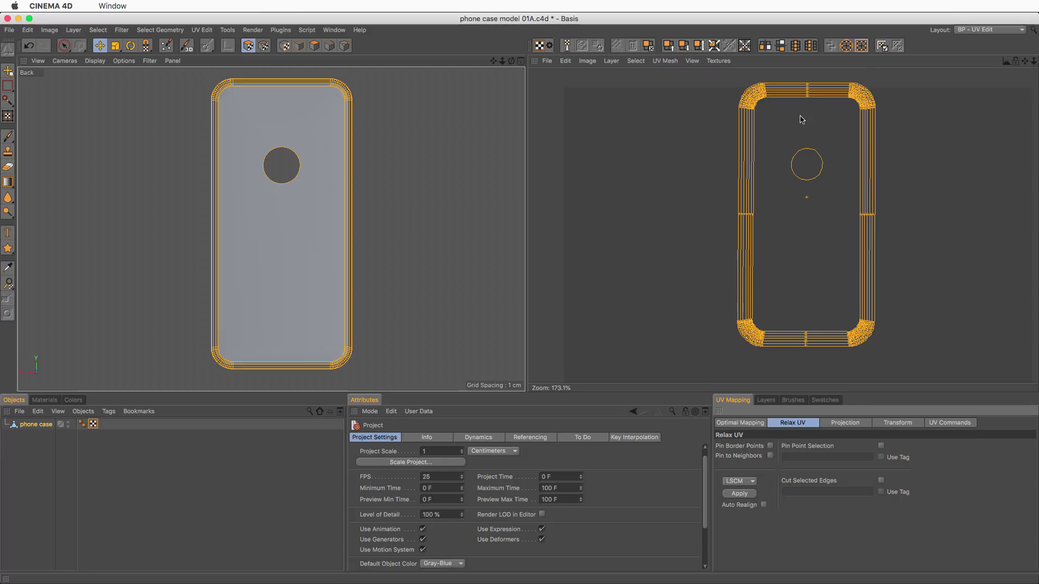
scroll(762, 104, up, 5)
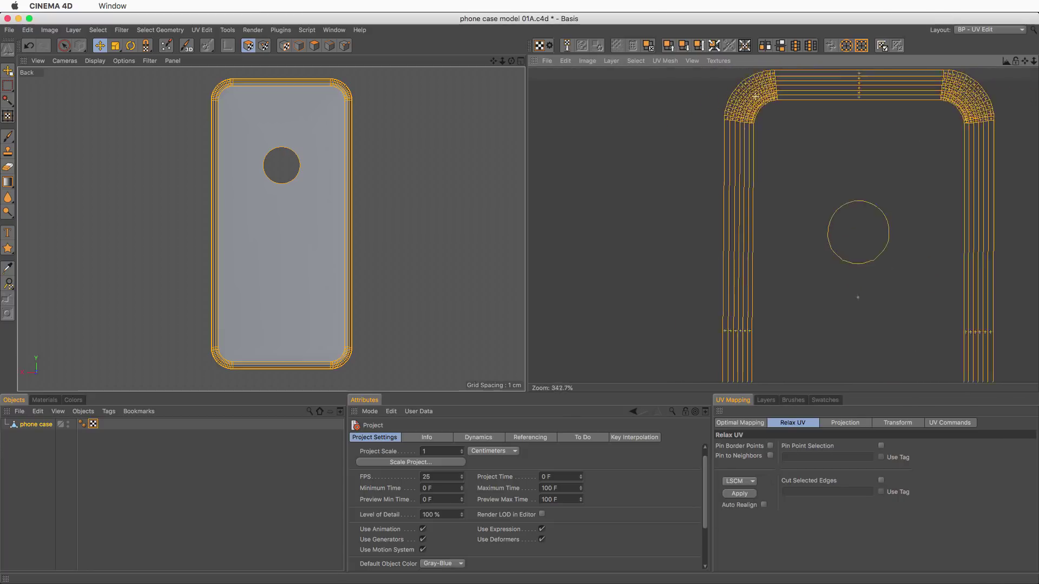
scroll(755, 96, down, 5)
scroll(766, 324, up, 15)
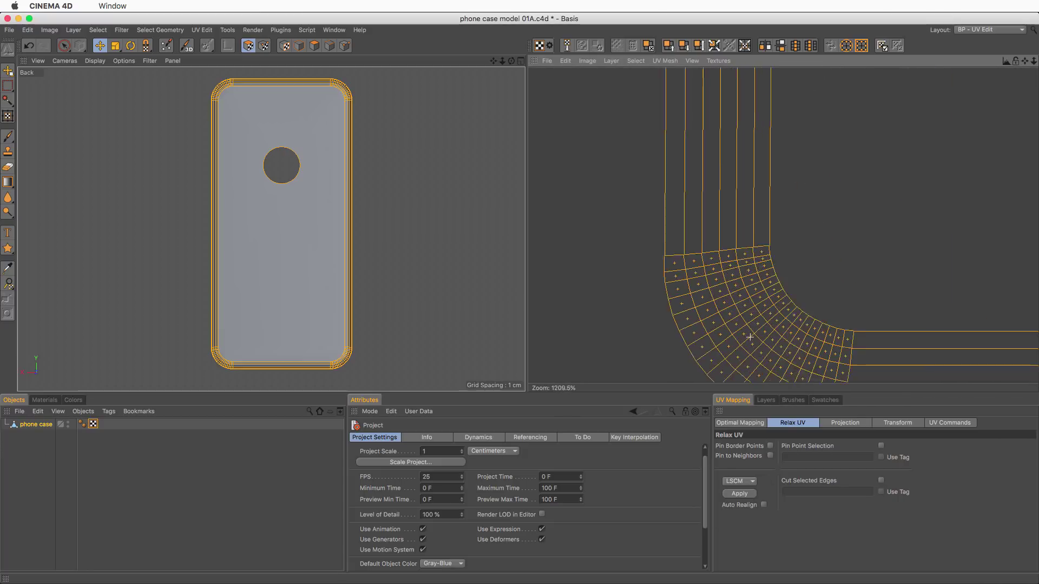
scroll(749, 338, down, 14)
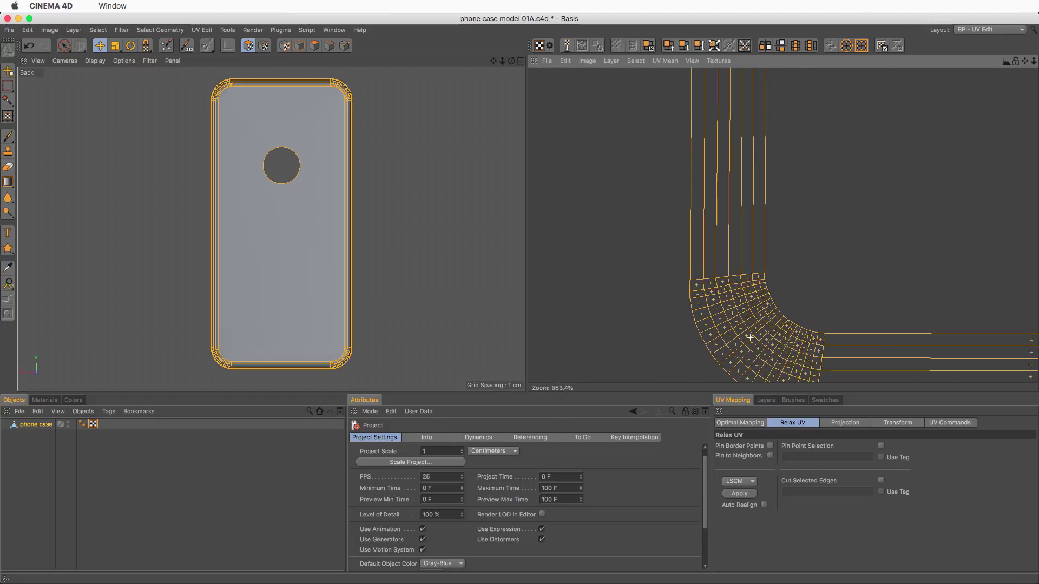
alt+middle_drag(833, 219, 764, 306)
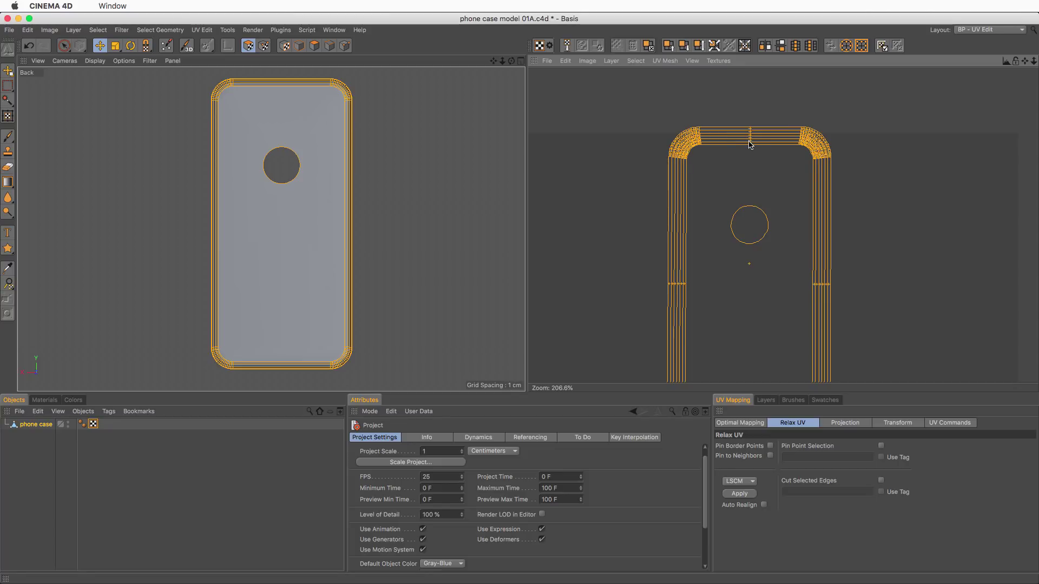
Apply the checker material to the phone case in the Standard layout and inspect the pattern on its corner, sides and back.
click(985, 31)
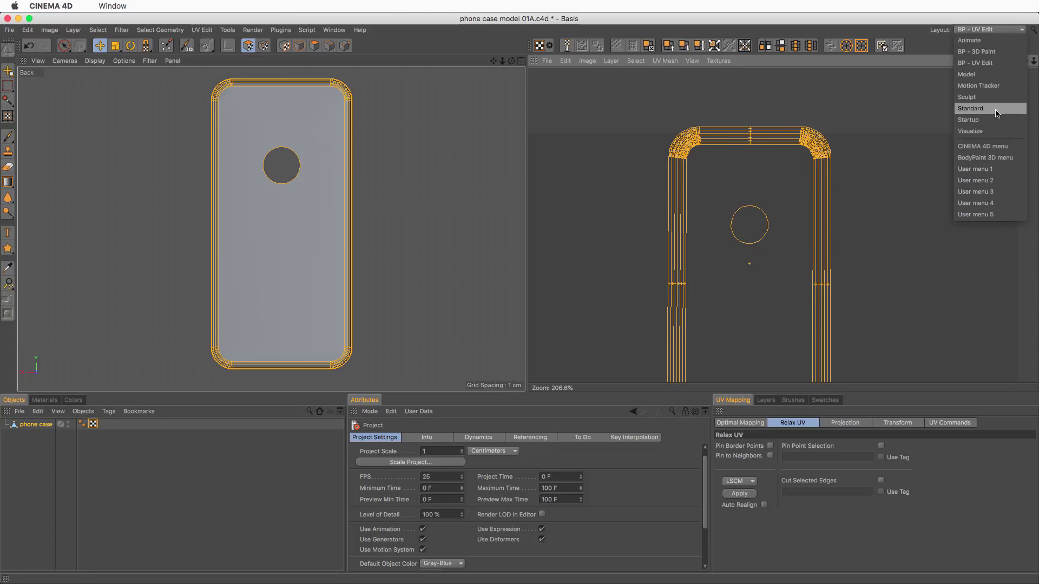
click(997, 112)
drag(60, 532, 725, 57)
click(679, 66)
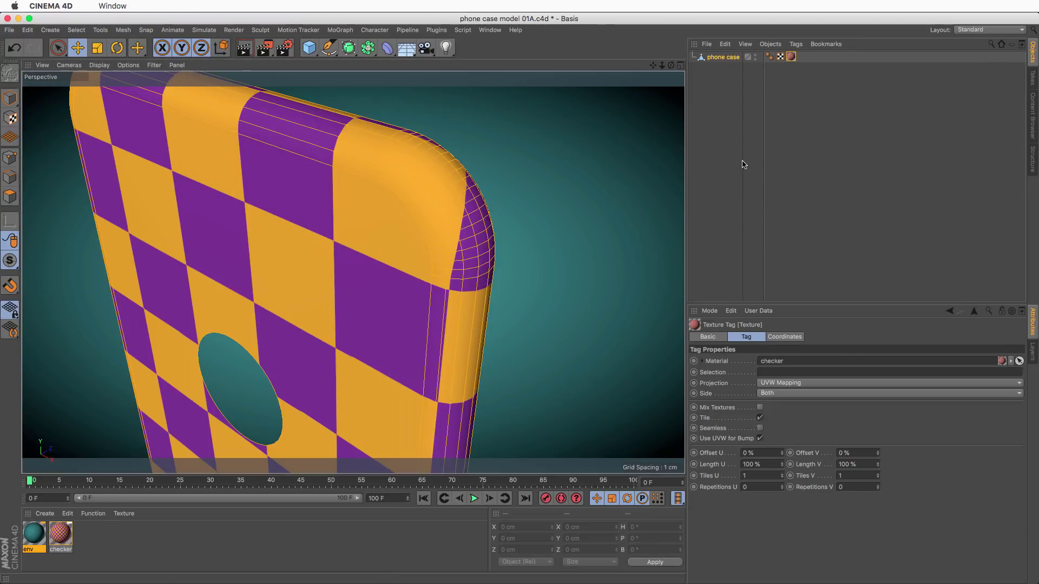
click(742, 164)
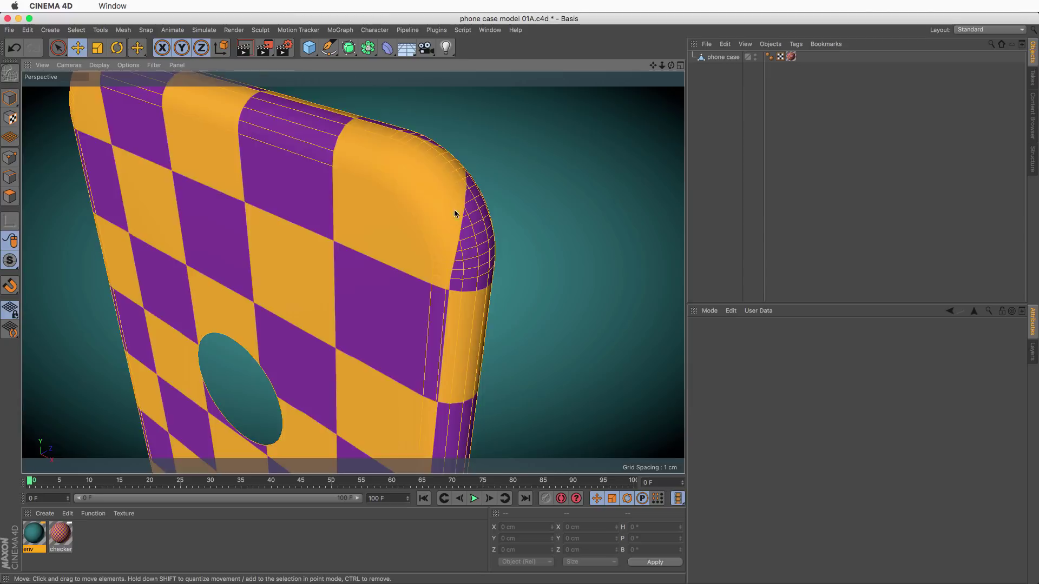
alt+drag(443, 210, 388, 203)
scroll(414, 249, down, 5)
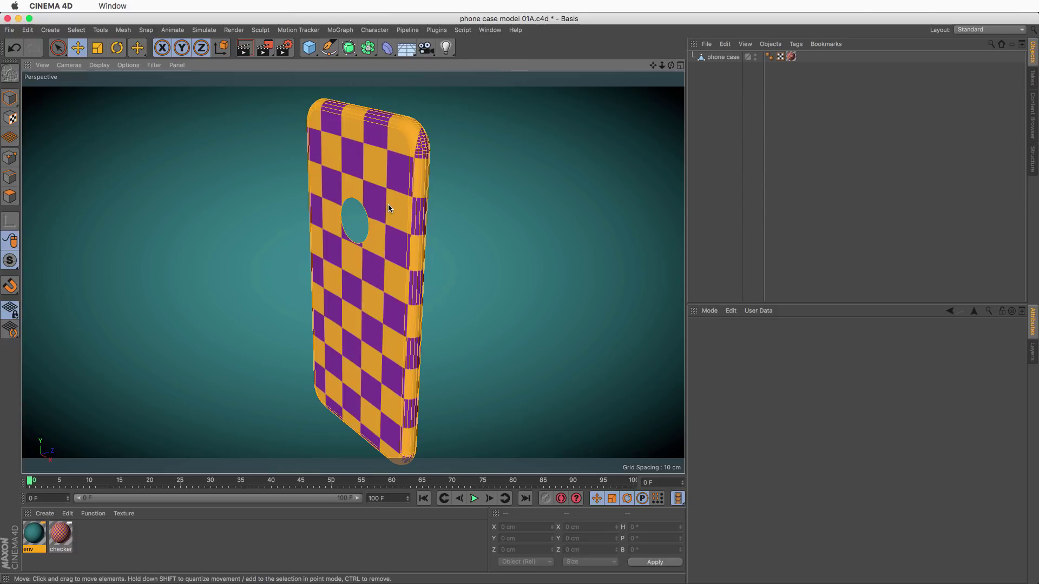
Return to the BP - UV Edit layout and undo the checker material assignment and the LSCM relax.
click(985, 31)
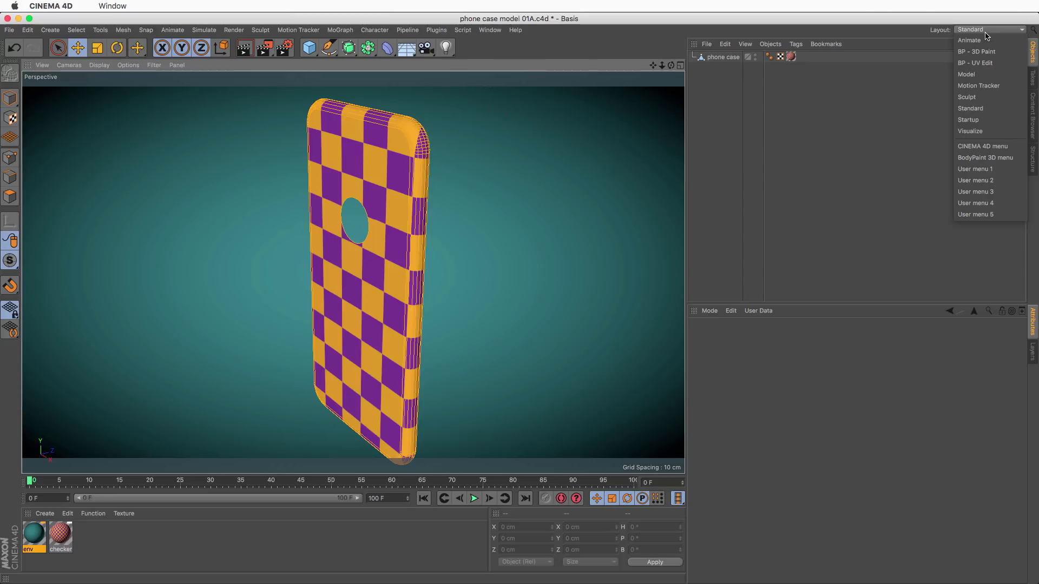
click(989, 63)
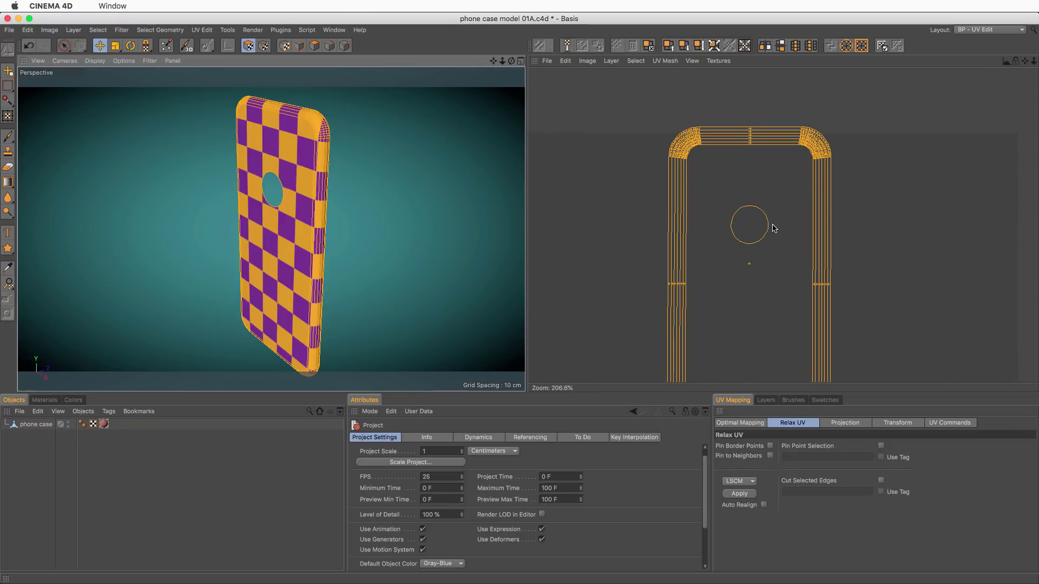
scroll(776, 255, down, 3)
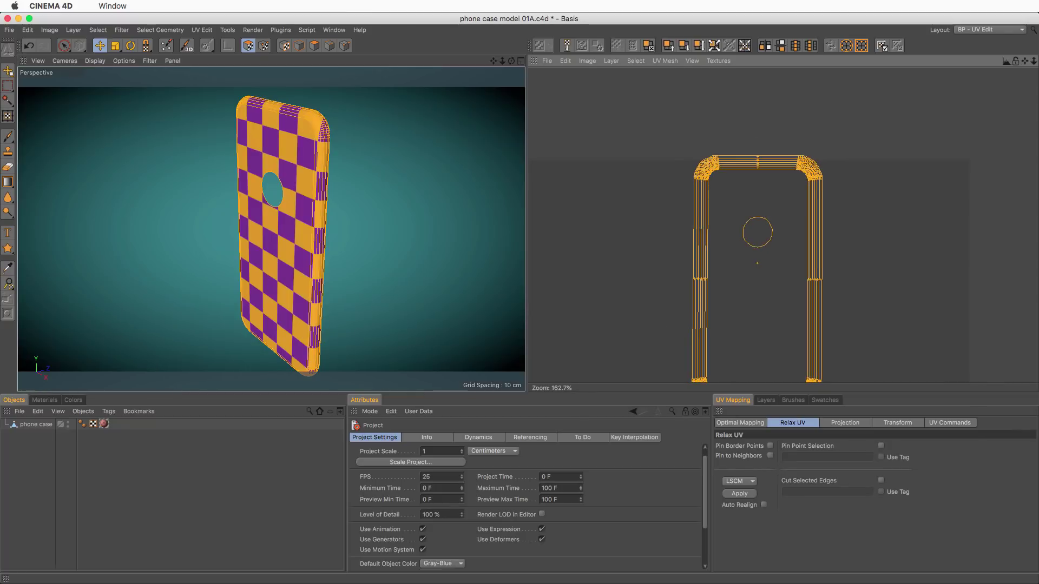
alt+middle_drag(781, 255, 783, 213)
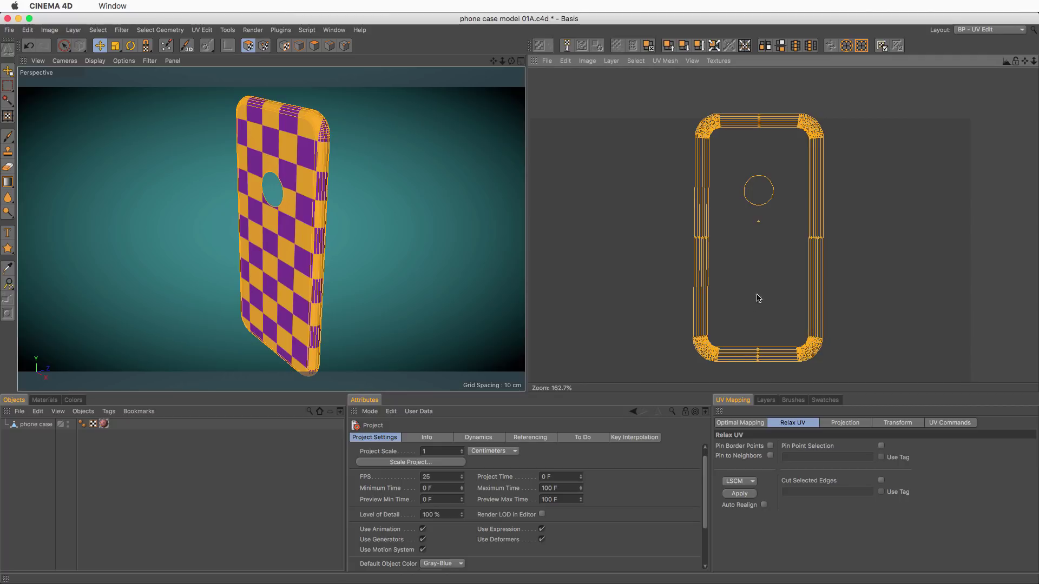
key(super+z)
key(super+z)
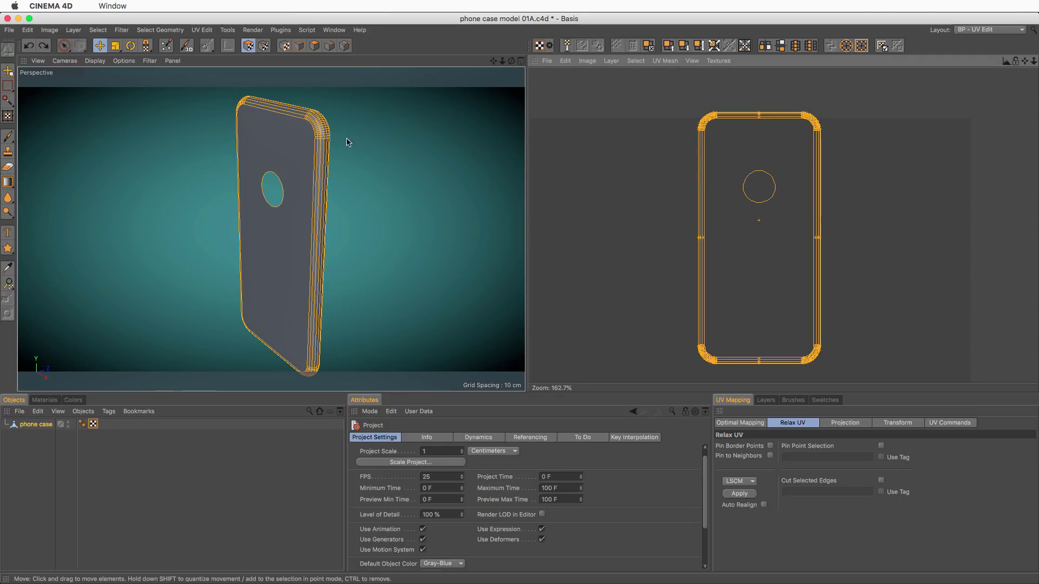
Select the flat back face of the phone case as polygons and transfer that selection to Point mode.
click(740, 493)
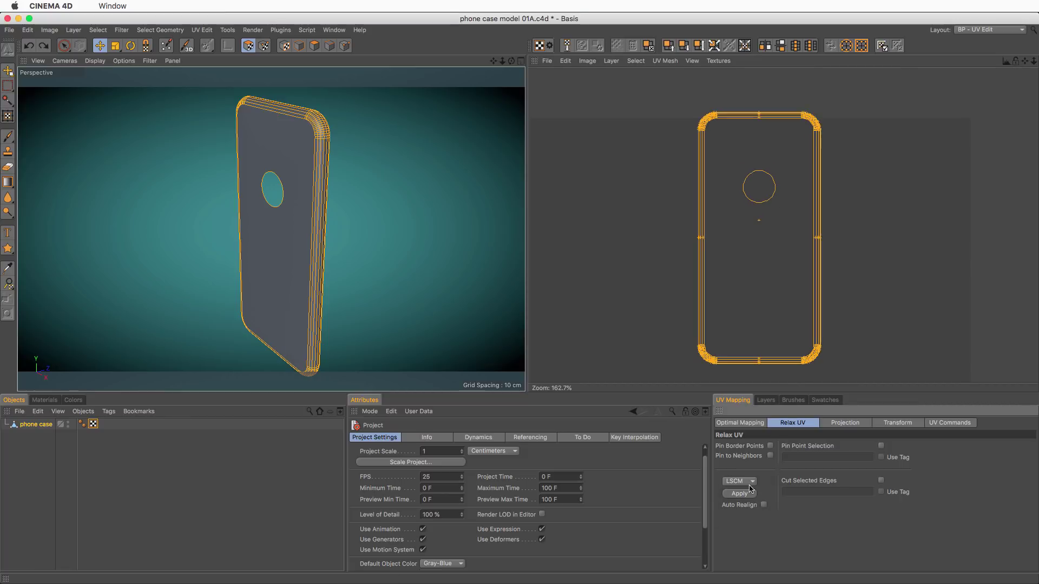
click(314, 47)
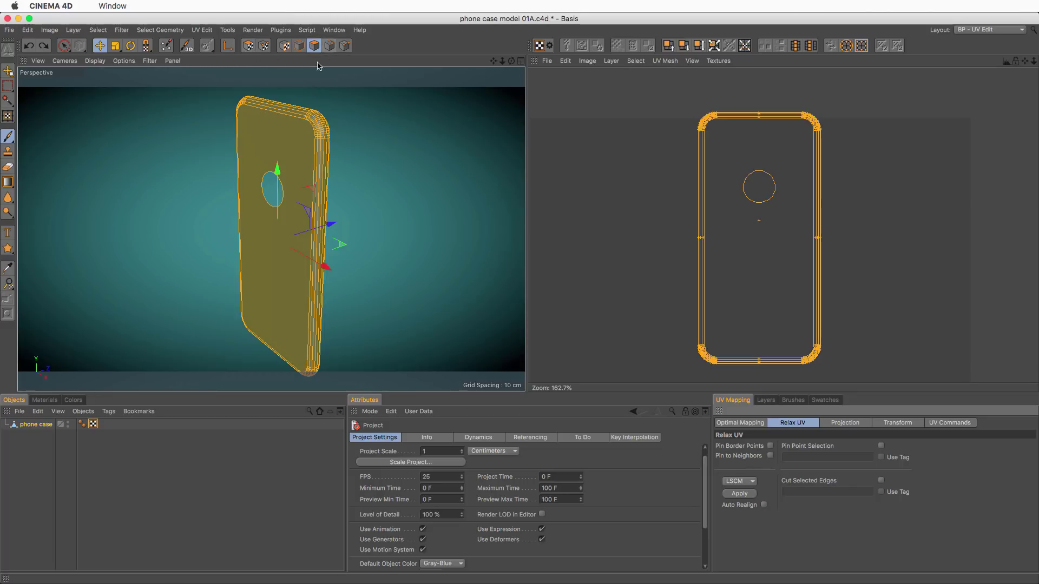
click(291, 150)
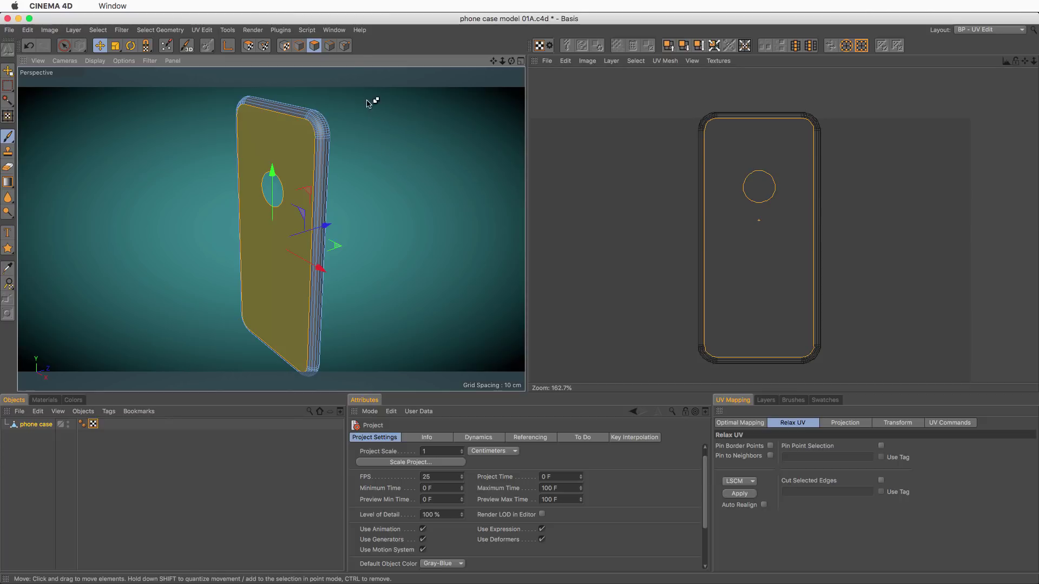
click(346, 48)
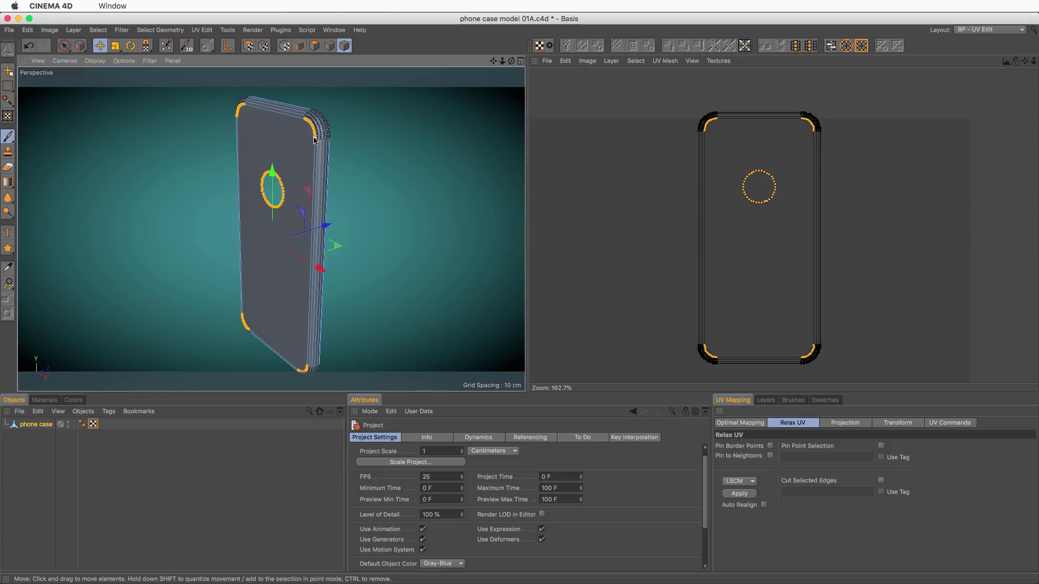
Select all of the case's UV polygons in UV Polygon Edit mode and check the point selection in Point mode.
click(248, 45)
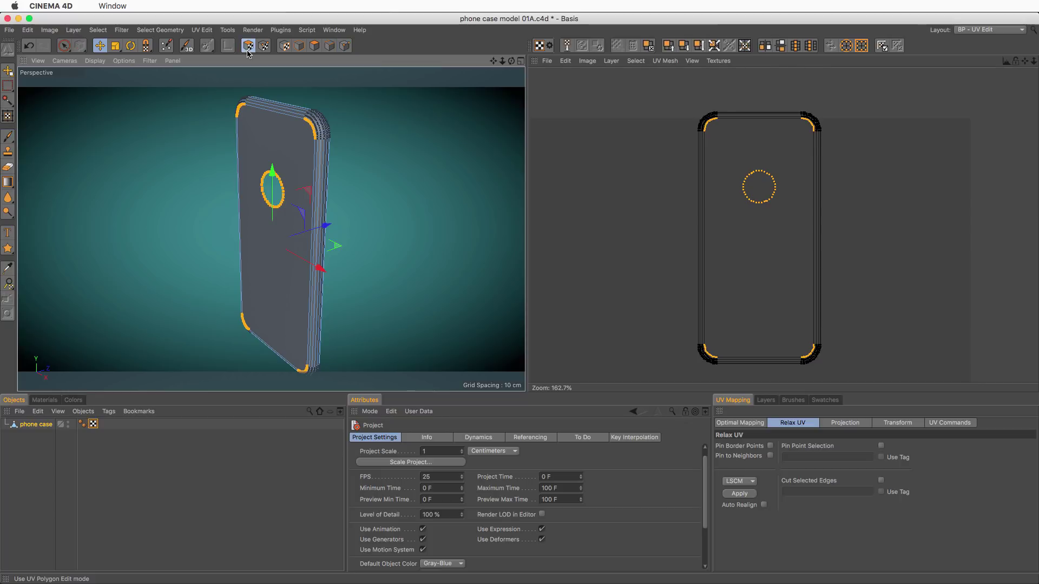
key(super+a)
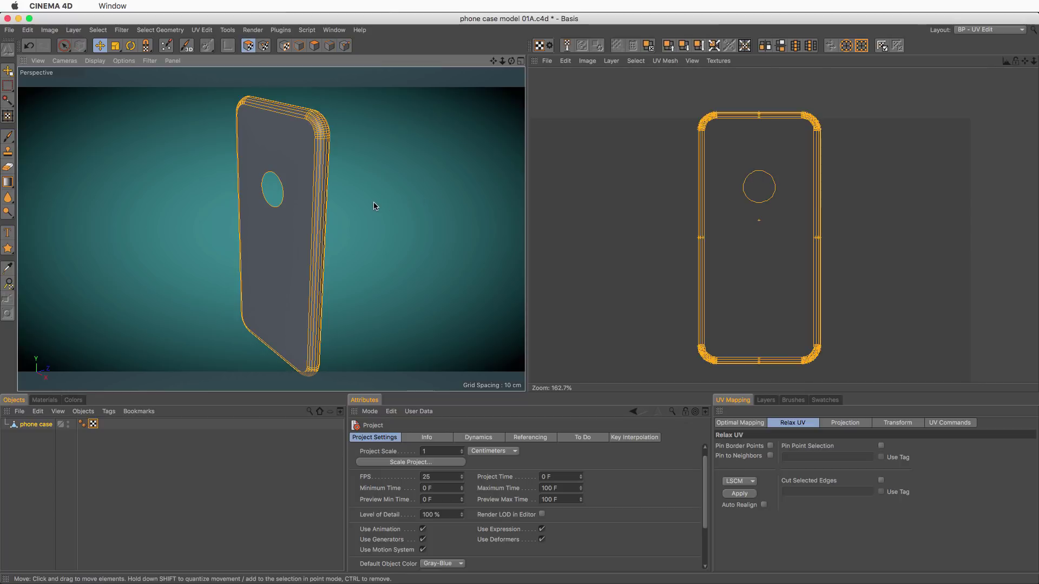
click(344, 45)
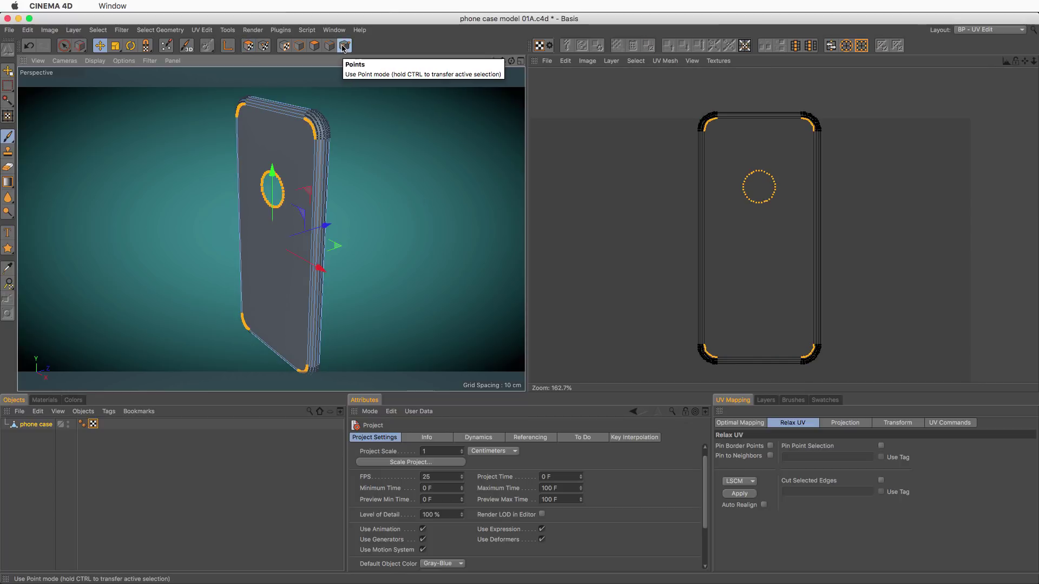
click(248, 45)
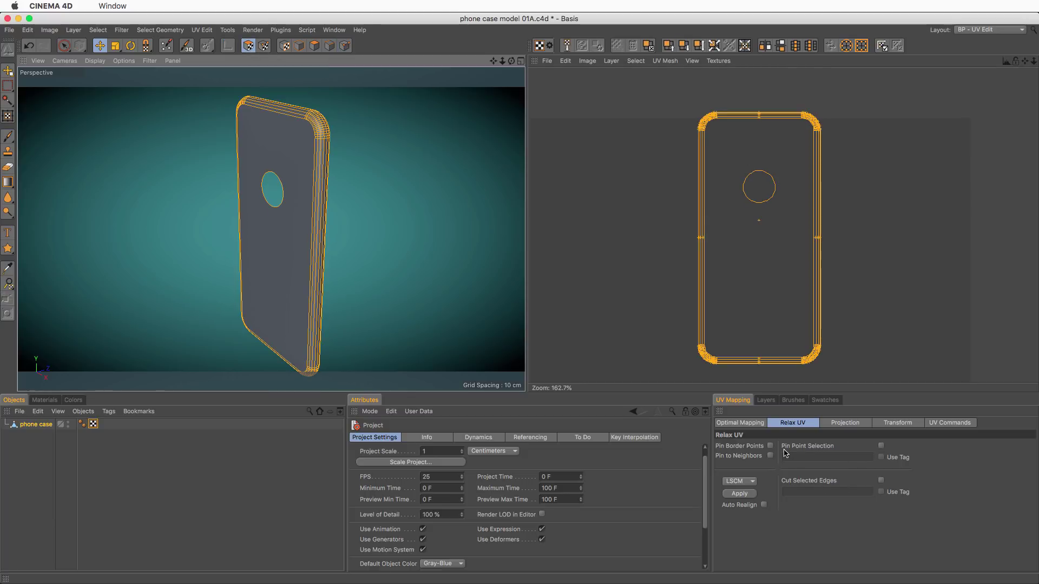
Enable Pin Point Selection and relax all of the case's UV polygons with LSCM, keeping the back face's points pinned.
click(881, 446)
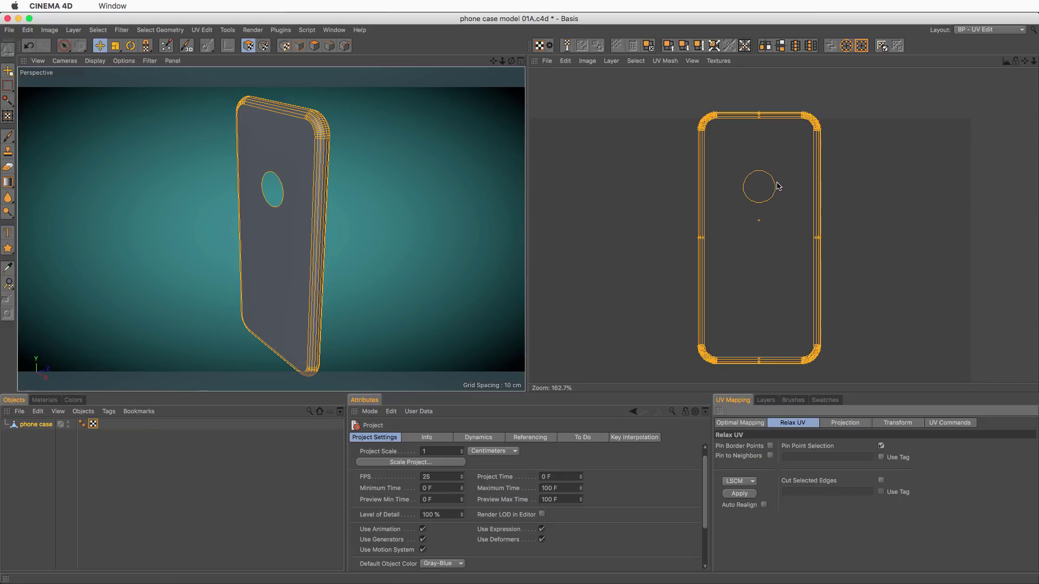
click(345, 46)
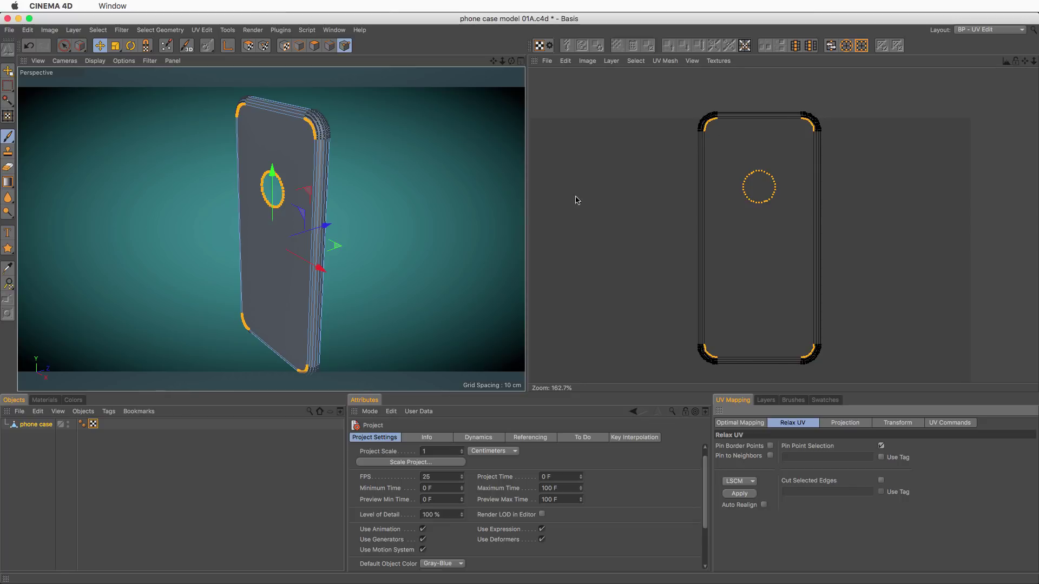
click(248, 46)
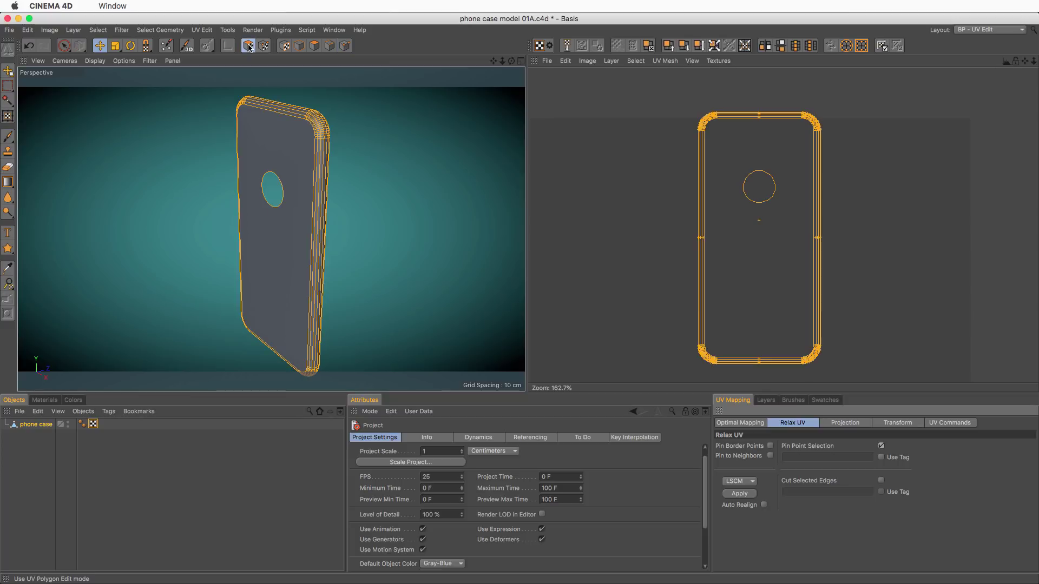
click(740, 494)
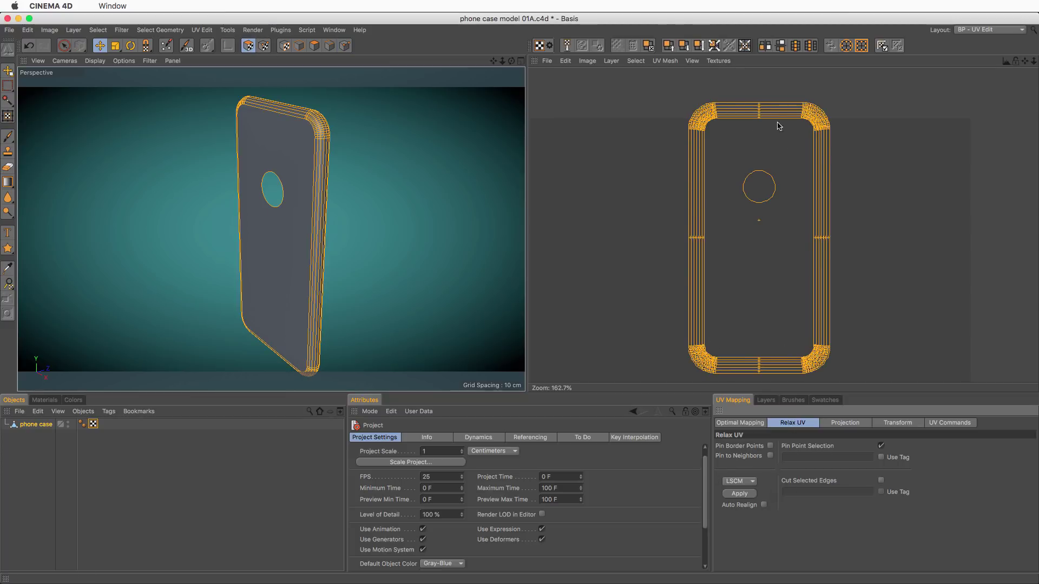
Examine the pinned LSCM result in the UV view, comparing the rounded corners with the adjoining side strips.
scroll(813, 122, up, 10)
scroll(813, 121, down, 9)
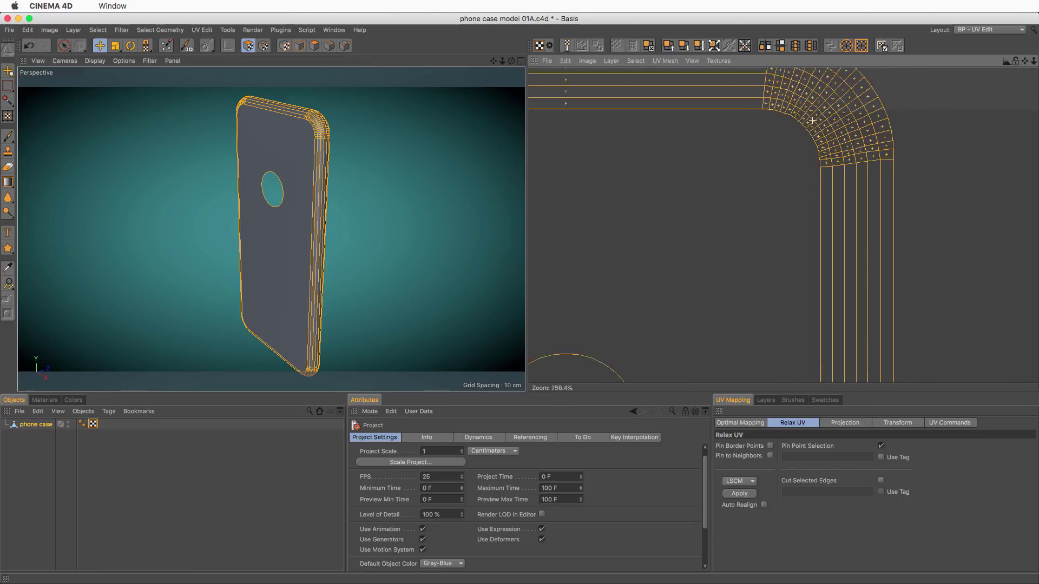
scroll(812, 120, up, 8)
scroll(850, 162, up, 4)
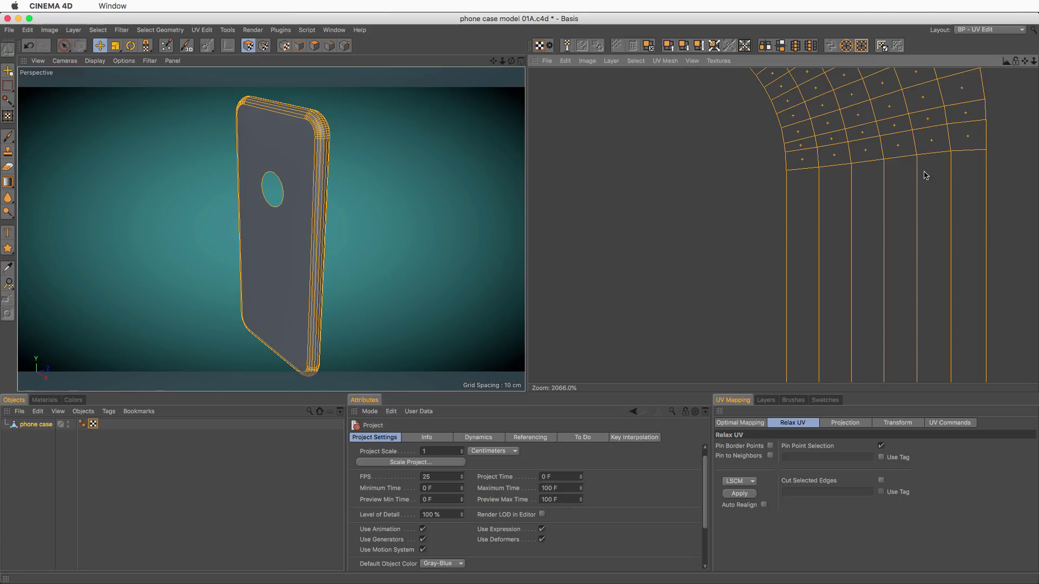
scroll(823, 157, down, 10)
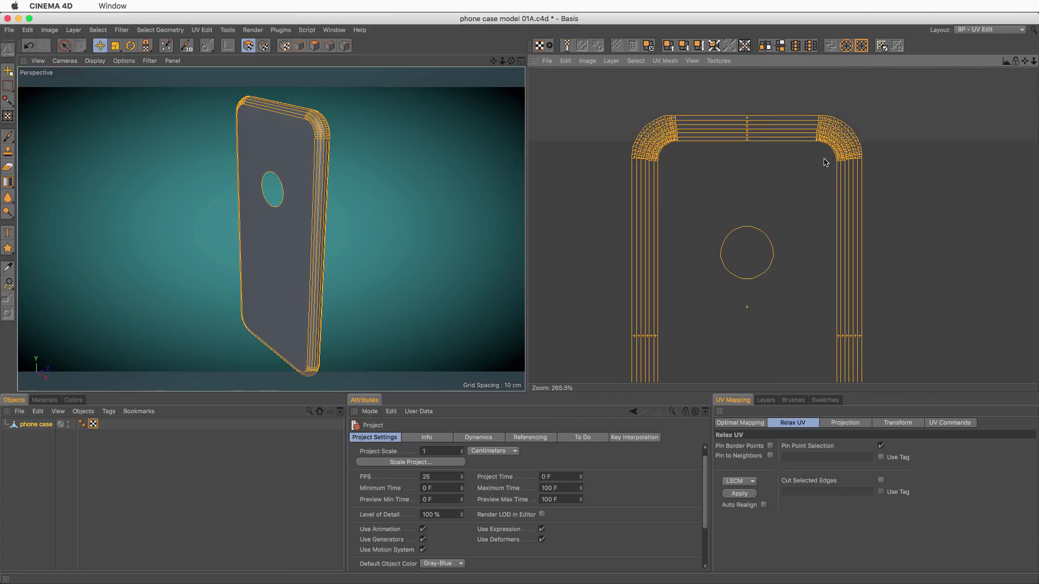
alt+middle_drag(826, 208, 838, 144)
scroll(827, 208, down, 2)
alt+middle_drag(826, 208, 818, 162)
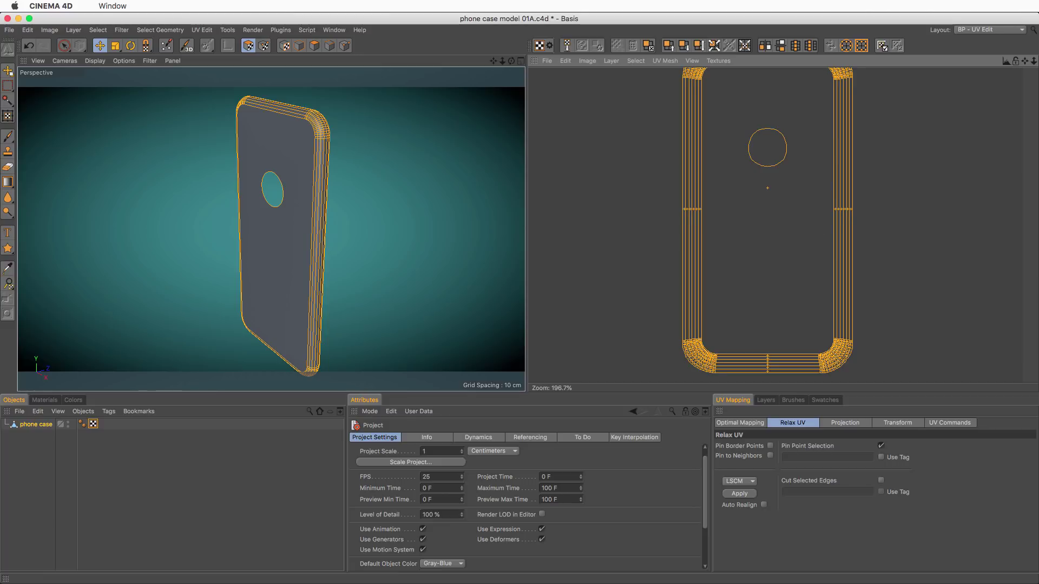
alt+middle_drag(825, 122, 815, 161)
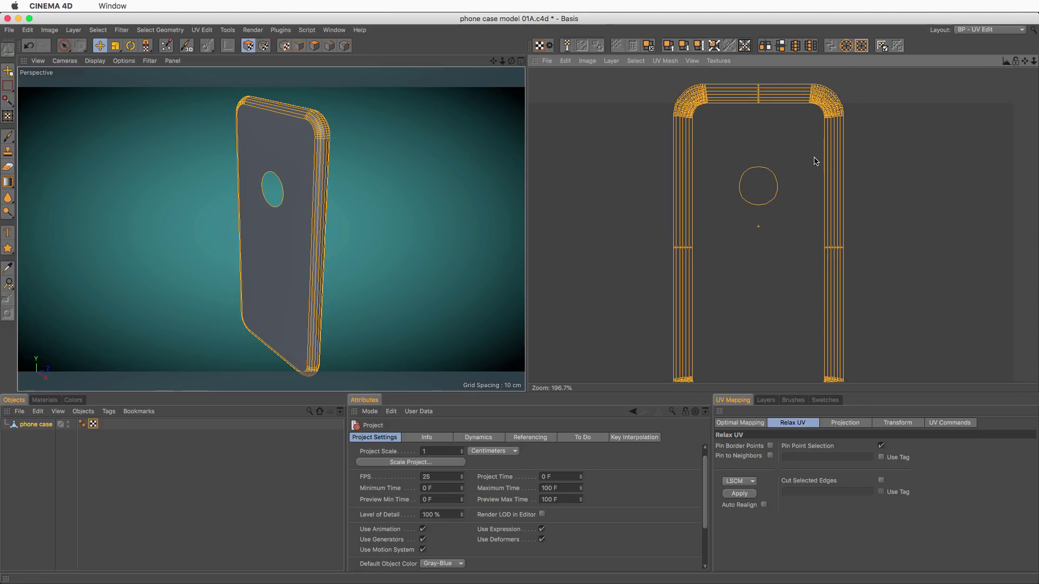
Undo the pinned LSCM relax and clear the phone case's edge selection in Edge mode.
key(super+z)
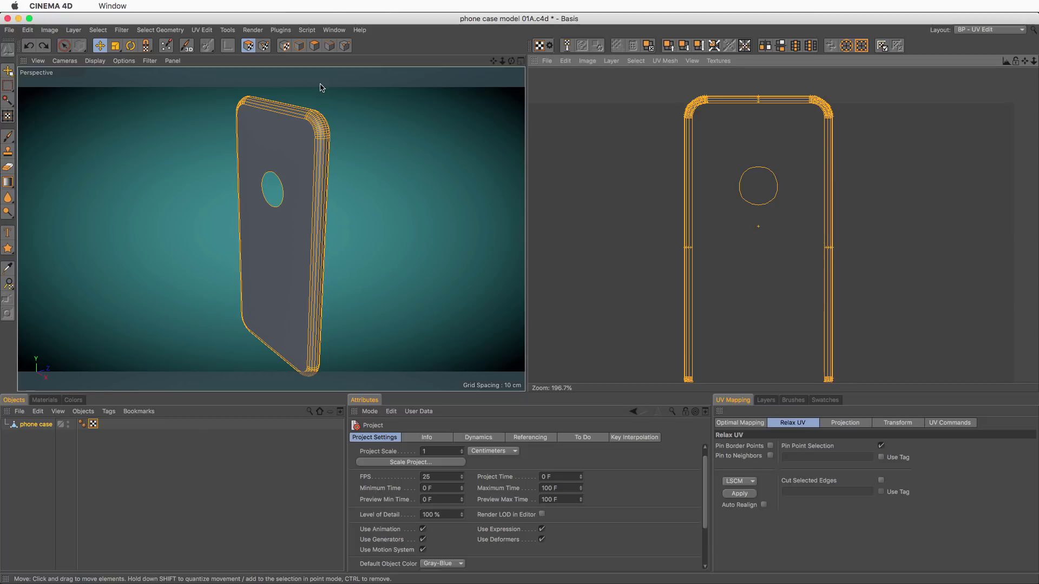
click(330, 47)
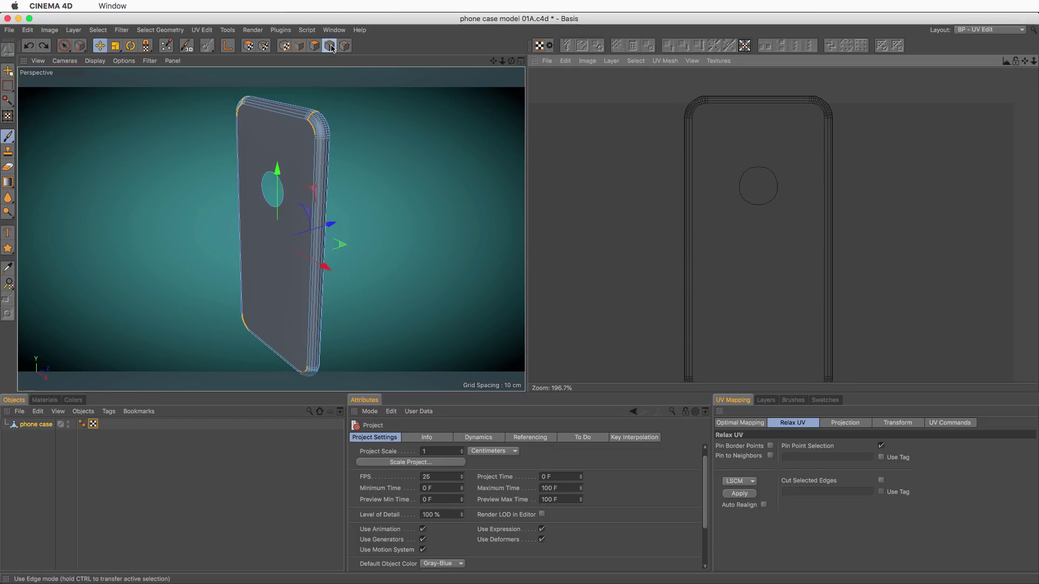
click(64, 46)
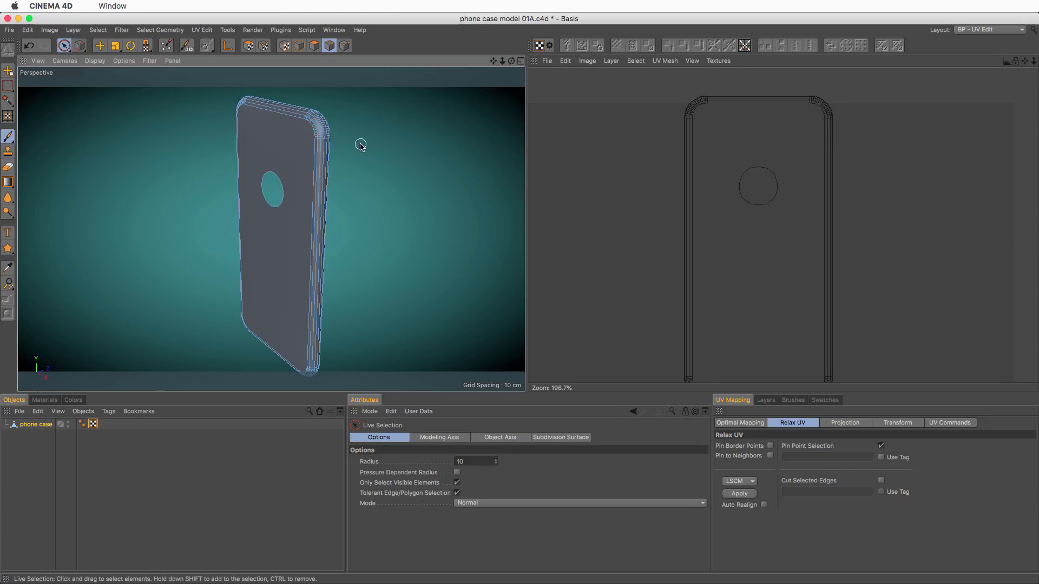
In the Standard layout, select the cross-section edge loop where the case's rounded corner meets the top strip.
click(962, 30)
click(1002, 111)
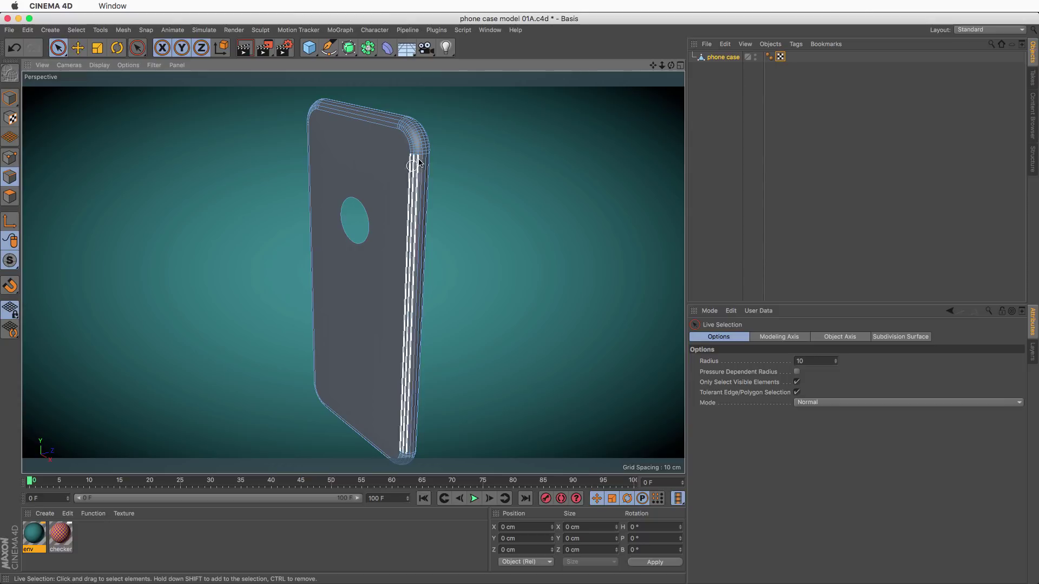
alt+right_drag(406, 128, 529, 132)
alt+middle_drag(464, 172, 503, 250)
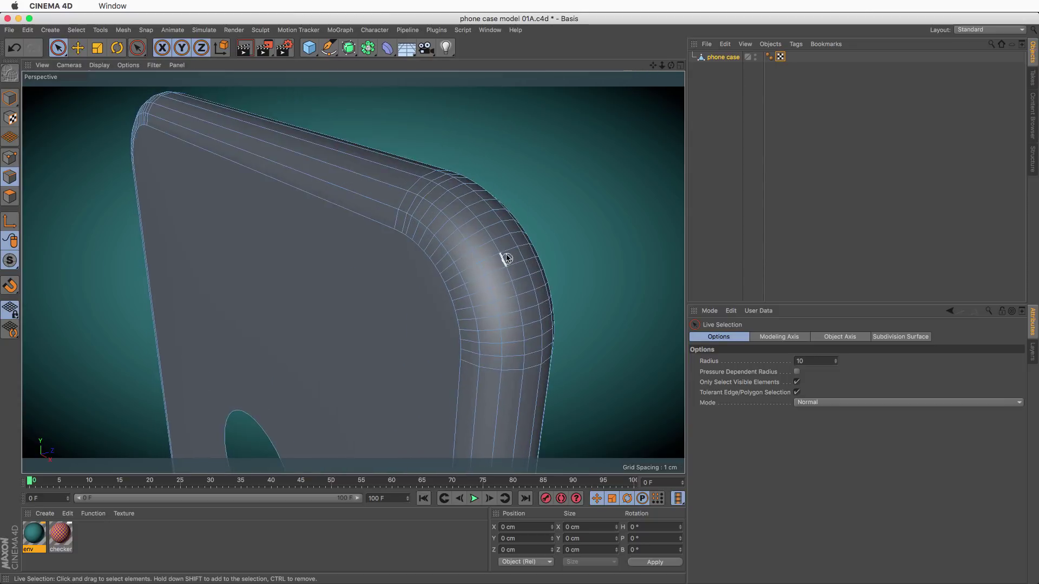
alt+drag(503, 249, 449, 185)
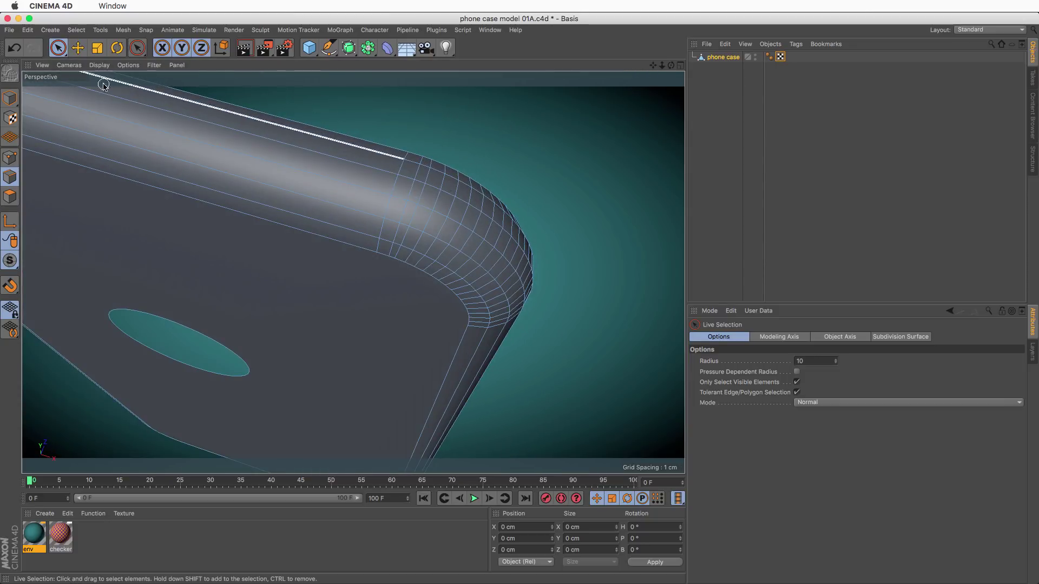
click(78, 48)
alt+drag(389, 154, 410, 170)
double_click(399, 167)
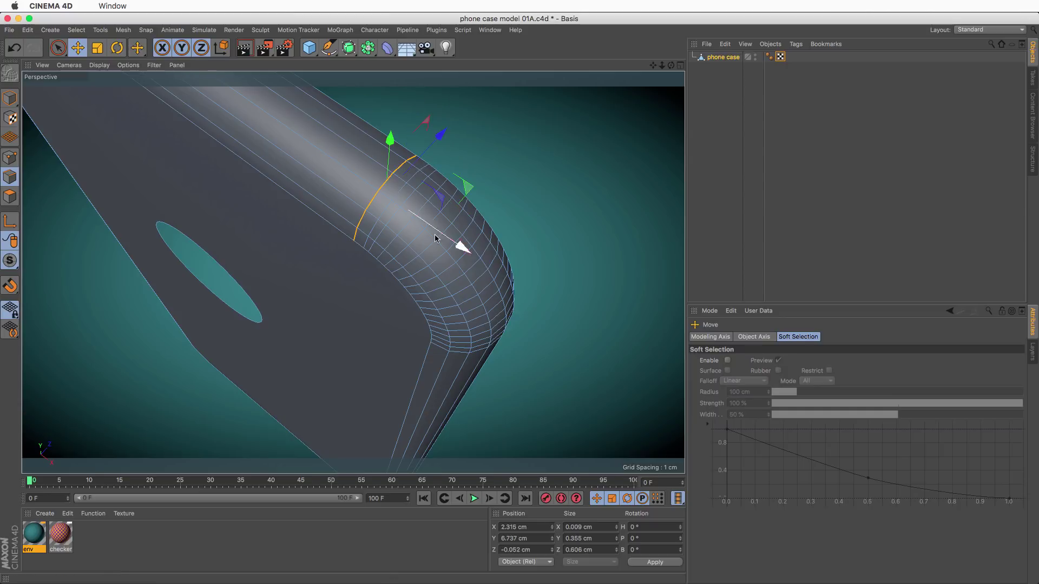
Add the cross-section edge loop where the same rounded top corner meets the long side strip to the selection.
alt+right_drag(436, 238, 427, 325)
alt+drag(457, 245, 488, 333)
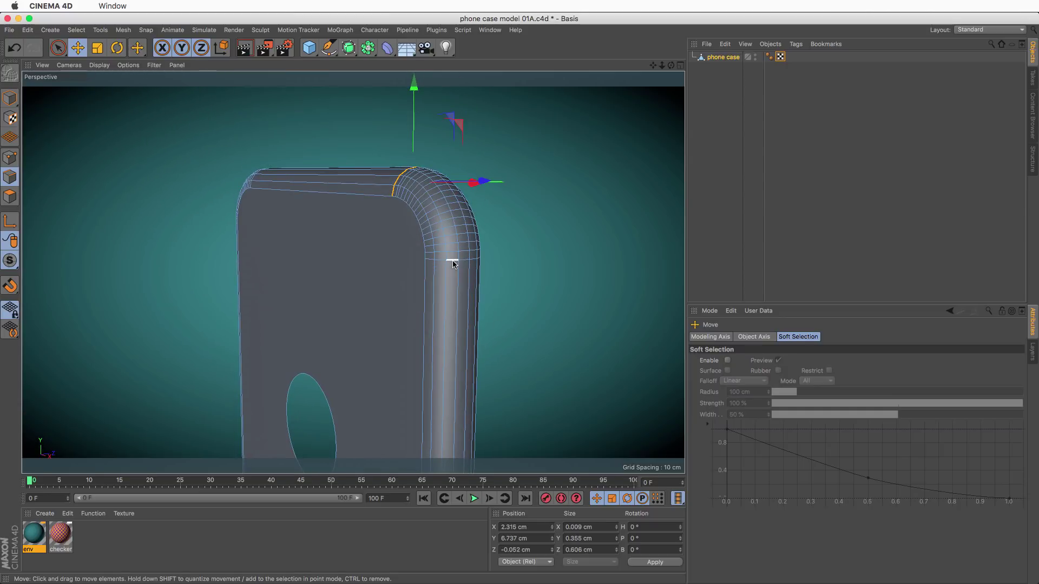
shift+double_click(451, 259)
Add the two edge loops bordering the rounded bottom corner on the same long side to the selection.
alt+right_drag(438, 364, 410, 372)
alt+middle_drag(451, 341, 467, 107)
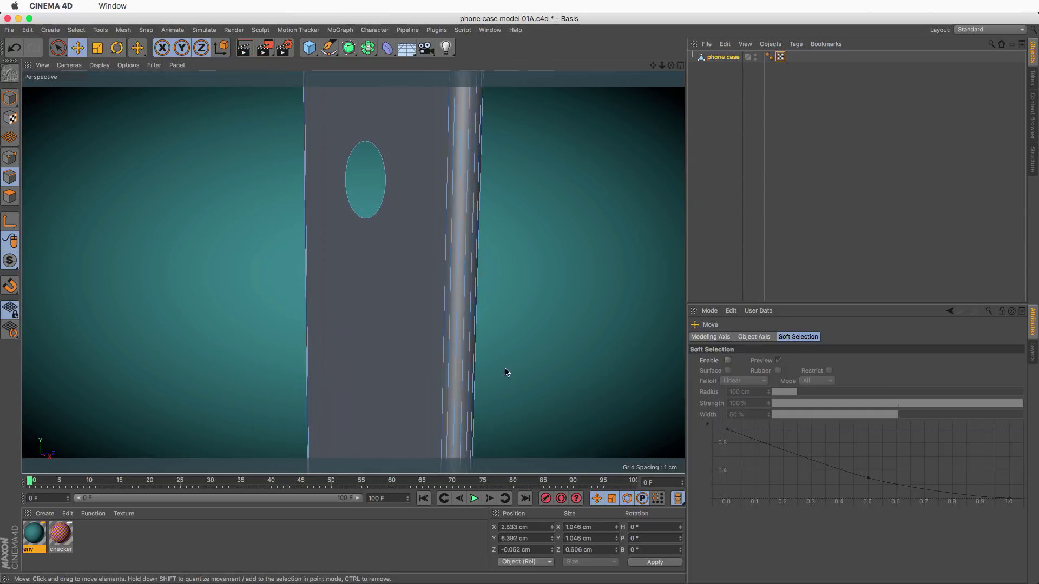
alt+middle_drag(506, 372, 509, 98)
scroll(458, 351, up, 5)
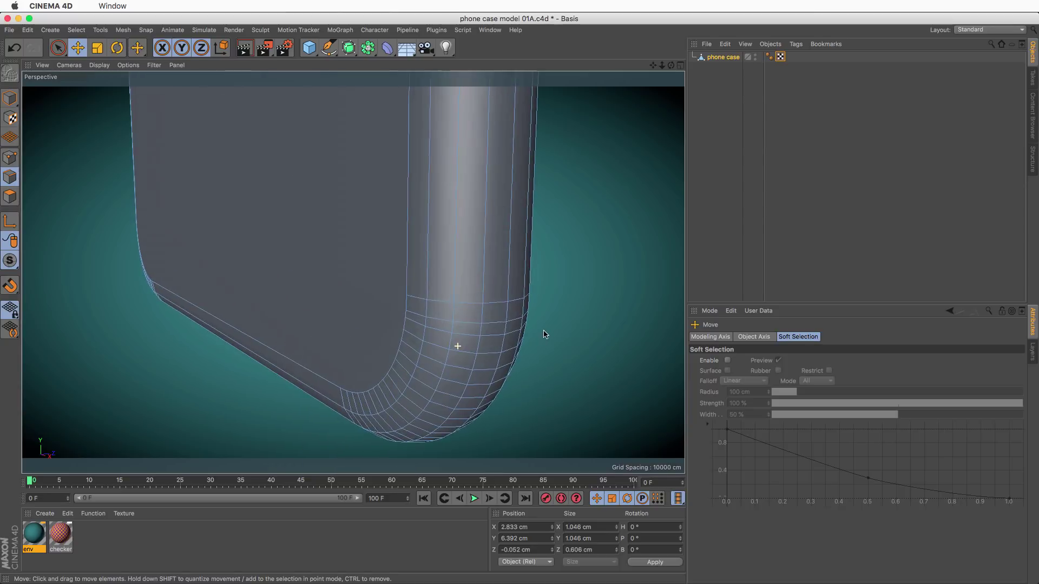
shift+double_click(475, 301)
alt+drag(452, 306, 350, 387)
alt+middle_drag(350, 388, 500, 237)
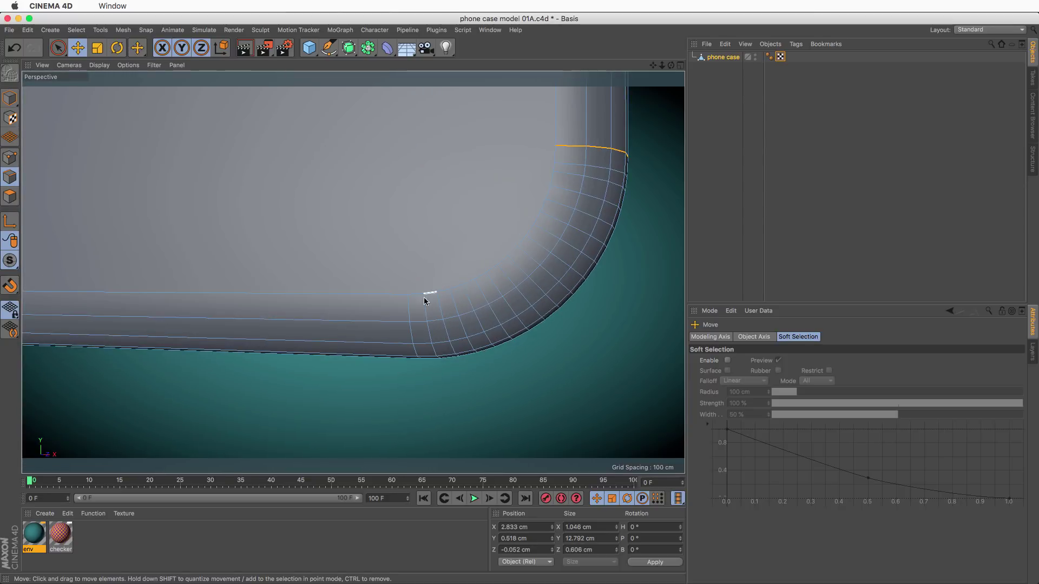
shift+double_click(412, 317)
Add the two edge loops bordering the opposite rounded bottom corner to the edge selection.
alt+right_drag(464, 244, 336, 260)
alt+middle_drag(309, 232, 420, 240)
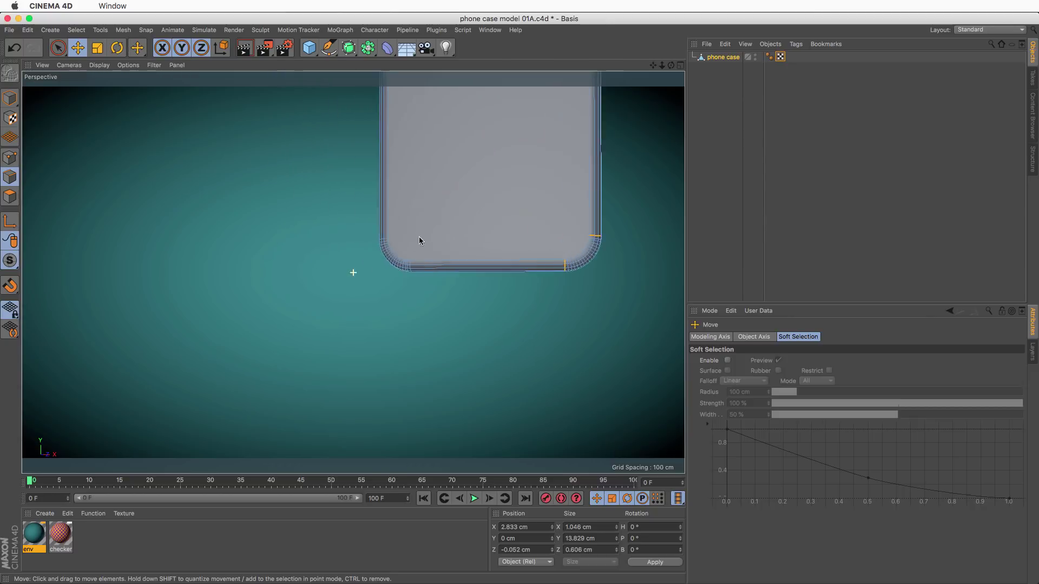
alt+drag(420, 239, 460, 203)
scroll(396, 264, up, 5)
shift+double_click(477, 264)
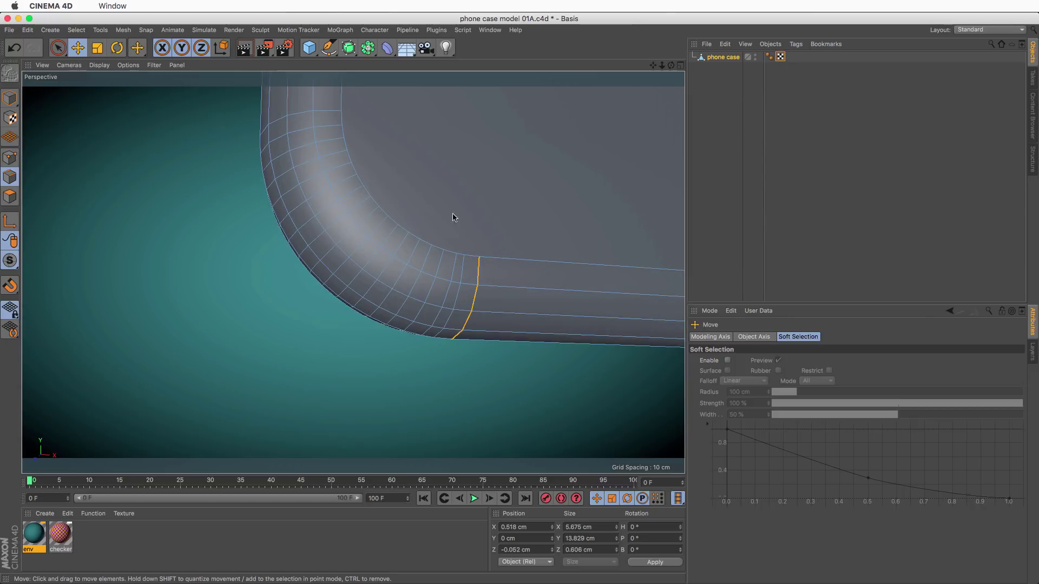
shift+double_click(327, 115)
Add the two edge loops bordering the remaining rounded top corner to the edge selection.
scroll(327, 115, down, 5)
alt+middle_drag(462, 160, 437, 381)
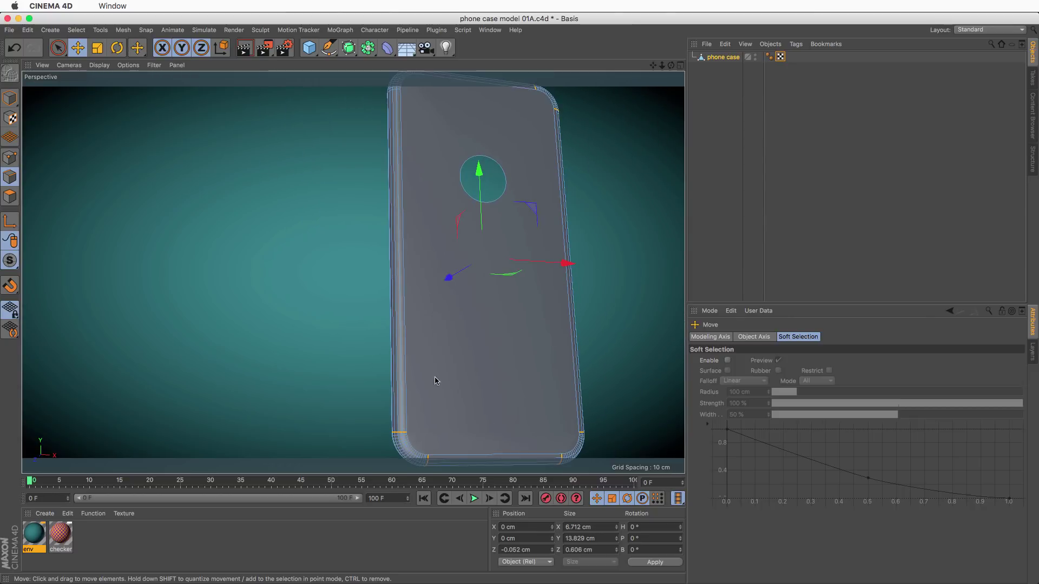
alt+middle_drag(412, 188, 398, 378)
scroll(489, 249, up, 6)
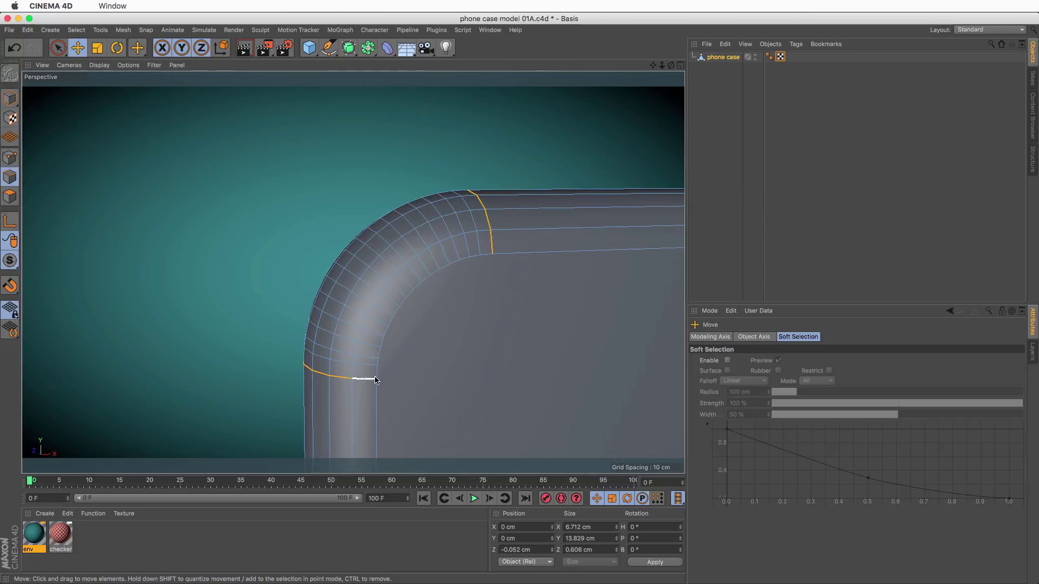
Inspect the selected corner edge loops from several angles, check the back face's point selection in Point mode, and return to Edge mode.
scroll(589, 341, down, 5)
alt+middle_drag(584, 378, 339, 241)
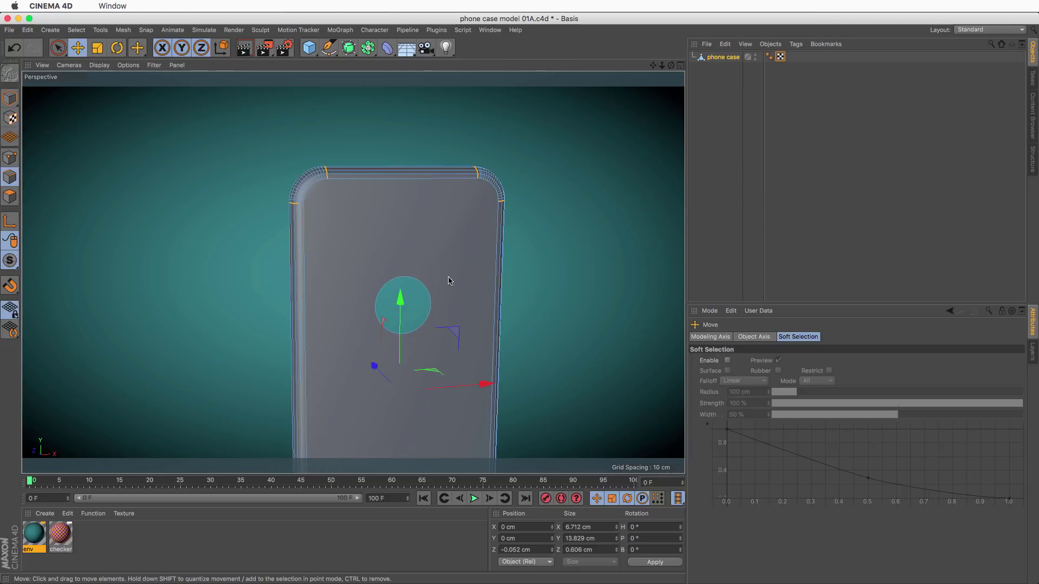
alt+drag(448, 280, 461, 195)
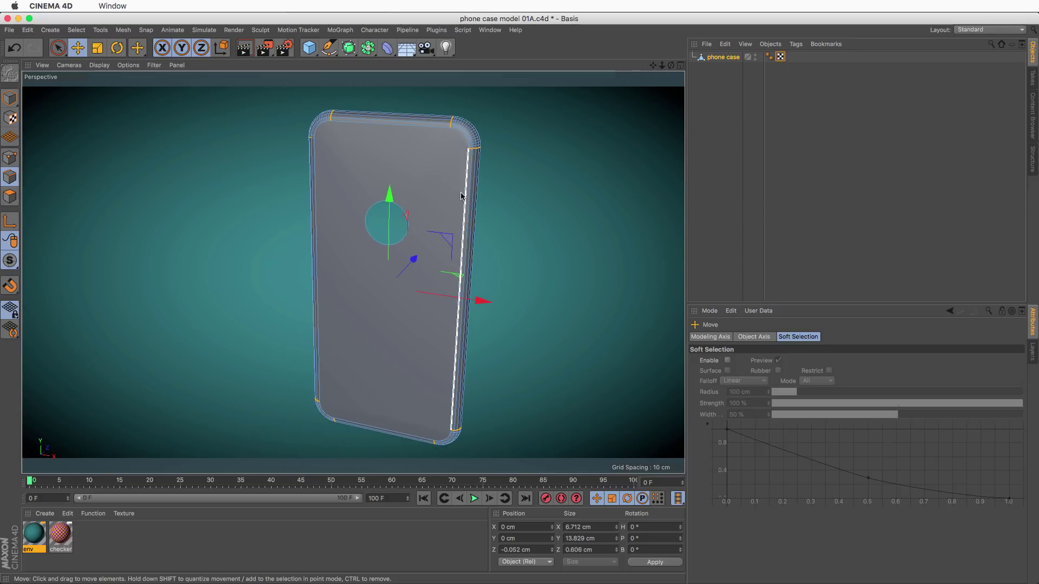
scroll(462, 208, right, 2)
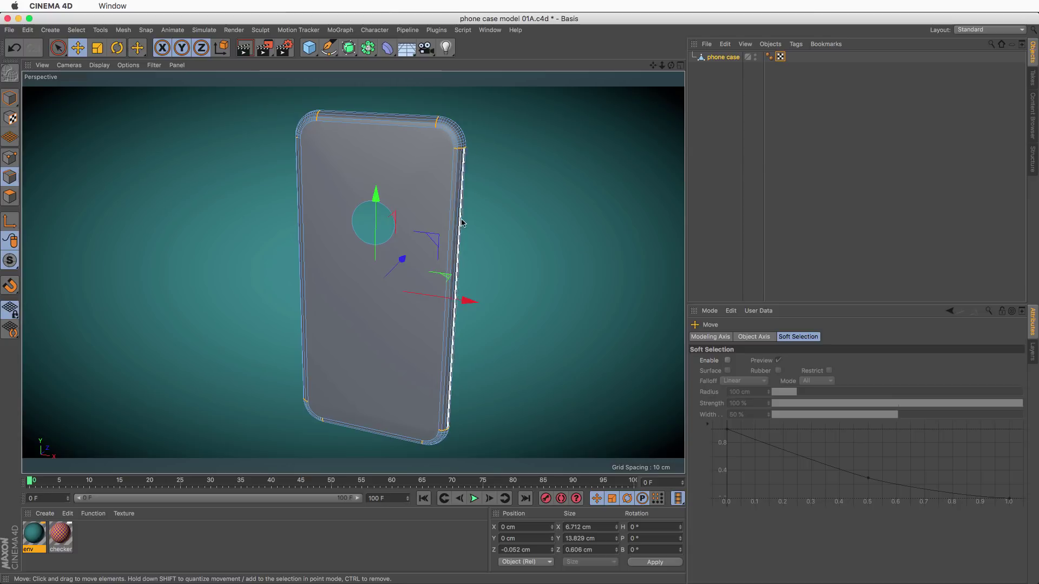
scroll(492, 204, up, 5)
alt+drag(492, 204, 551, 213)
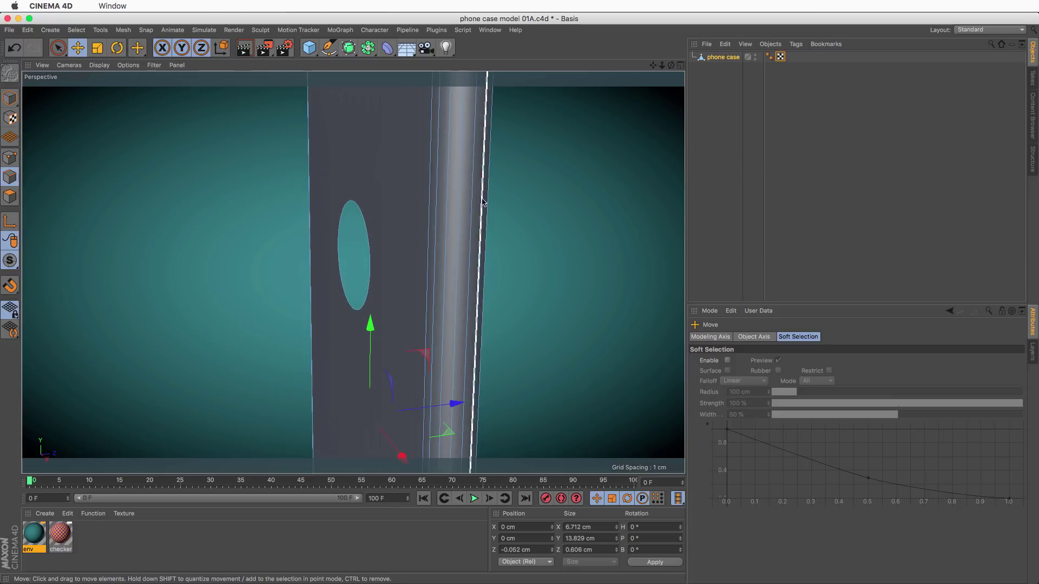
scroll(444, 215, down, 5)
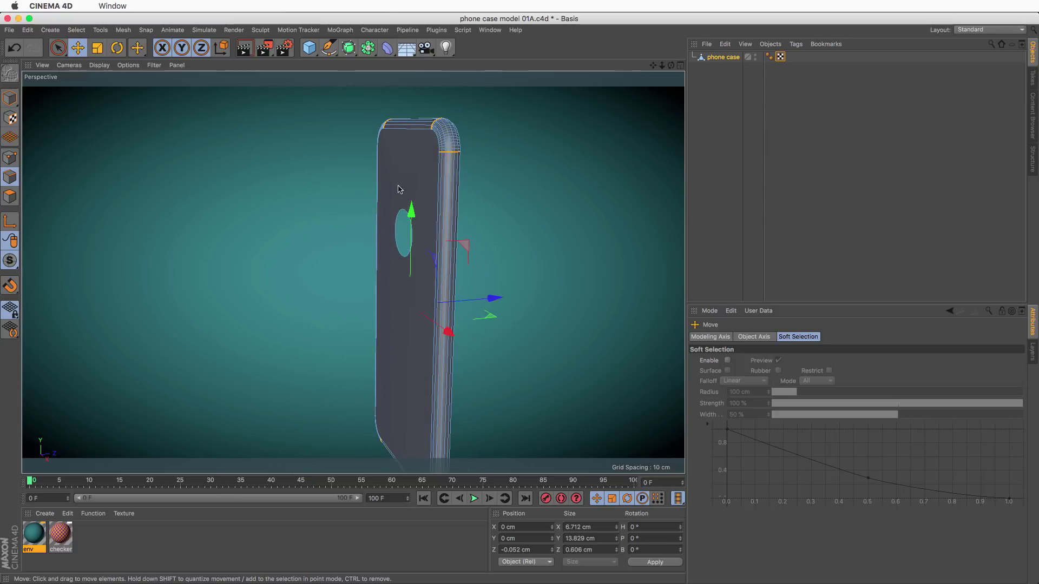
alt+middle_drag(398, 190, 431, 223)
alt+drag(418, 231, 320, 228)
alt+middle_drag(408, 308, 376, 181)
scroll(444, 217, down, 4)
alt+middle_drag(443, 217, 426, 306)
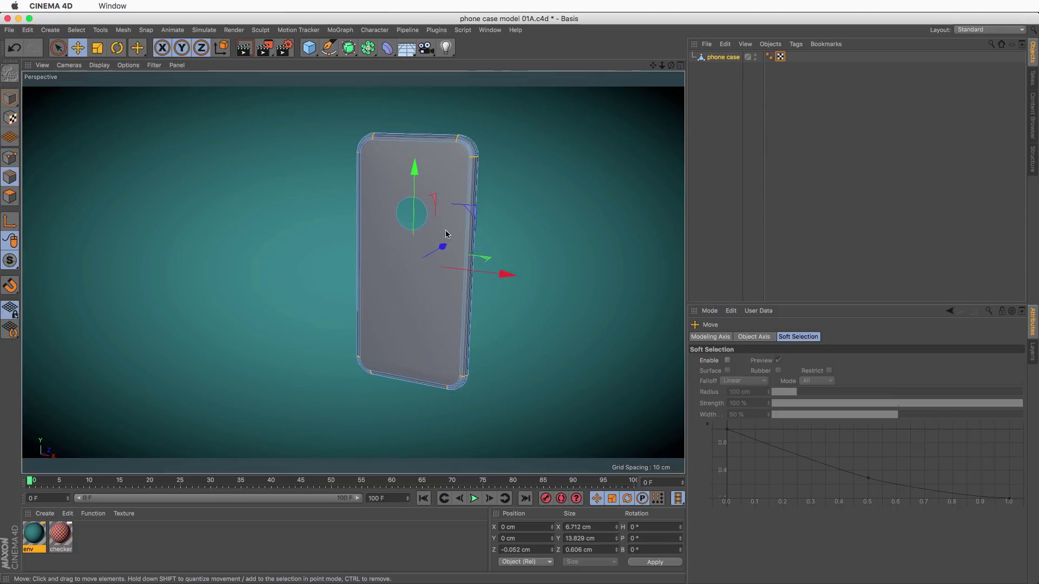
alt+drag(444, 214, 508, 151)
scroll(544, 149, up, 5)
alt+middle_drag(429, 146, 411, 238)
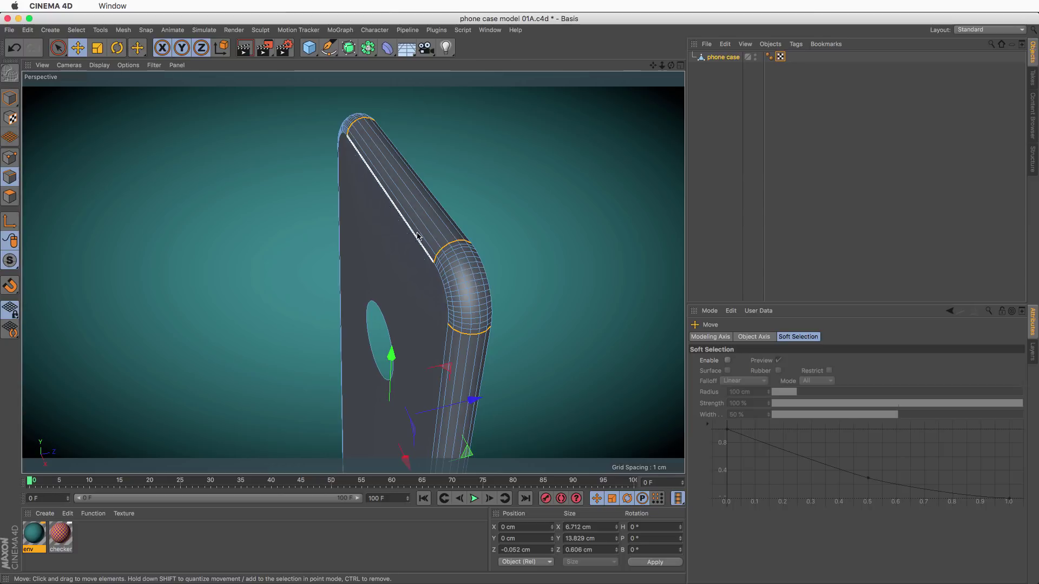
alt+drag(415, 261, 381, 172)
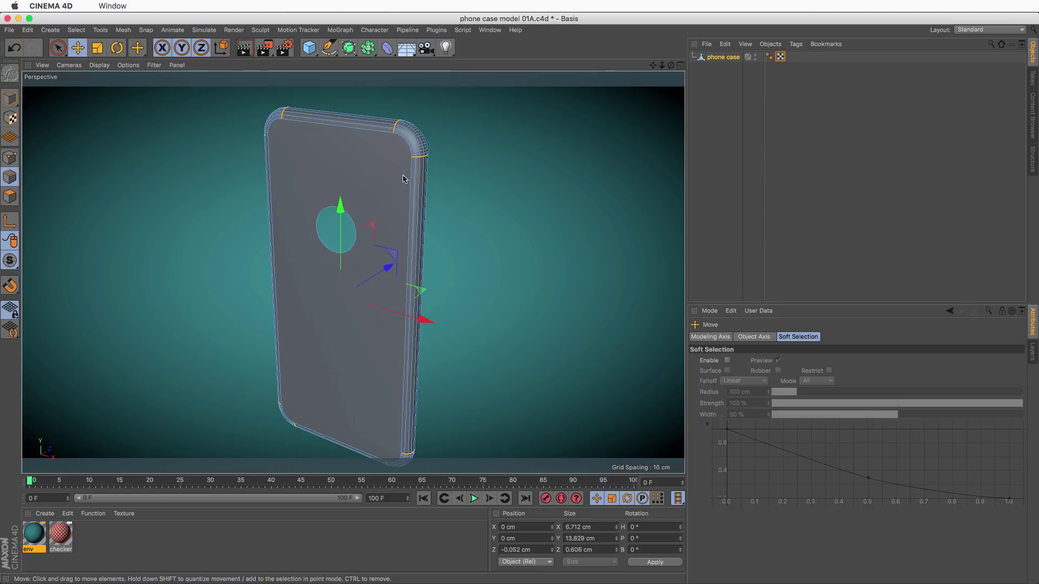
click(10, 157)
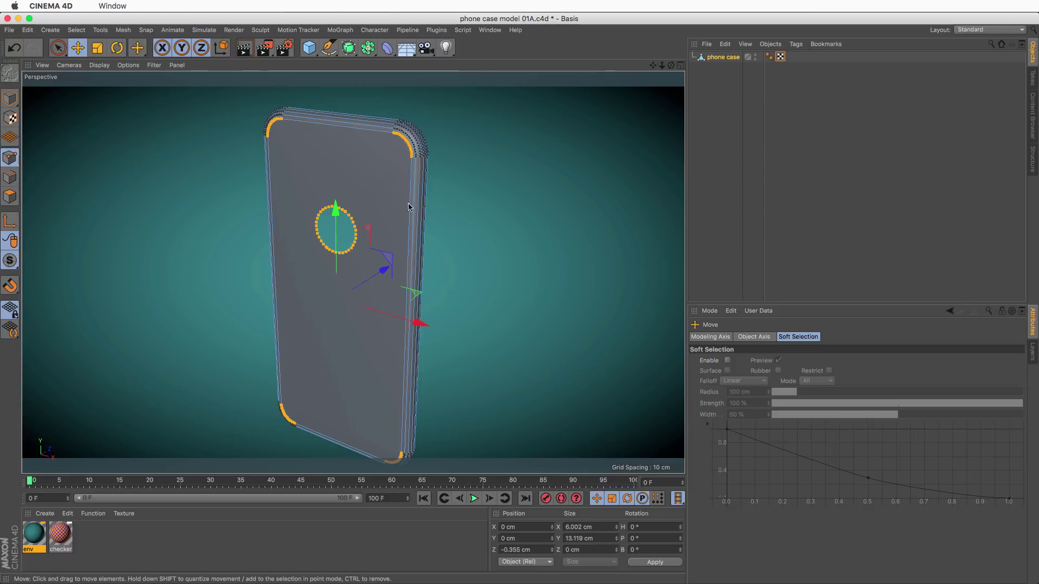
click(13, 179)
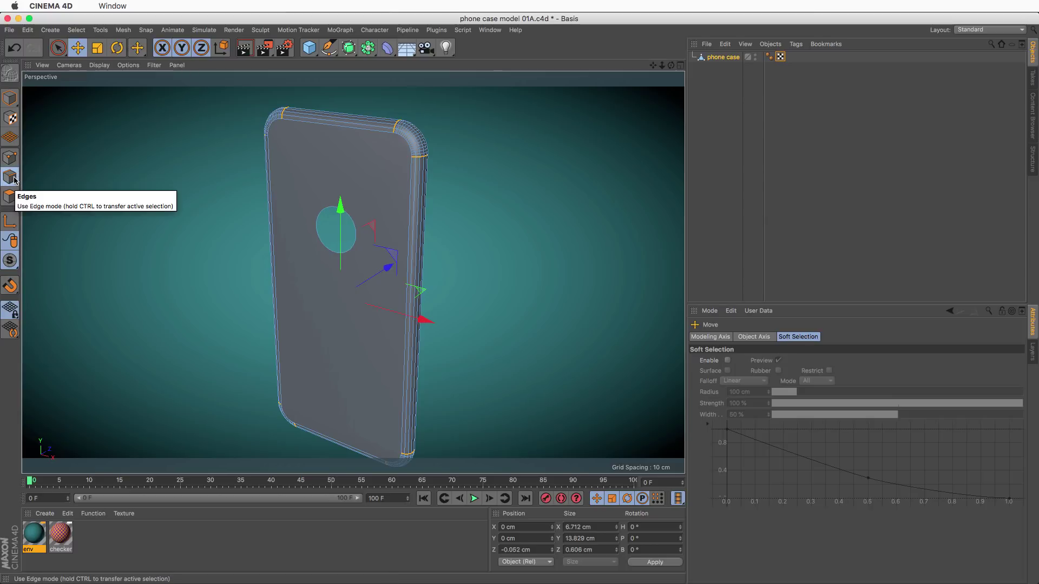
In the BP - UV Edit layout, enable Cut Selected Edges and relax the case's UV polygons with LSCM, keeping the point selection pinned.
click(972, 33)
click(982, 65)
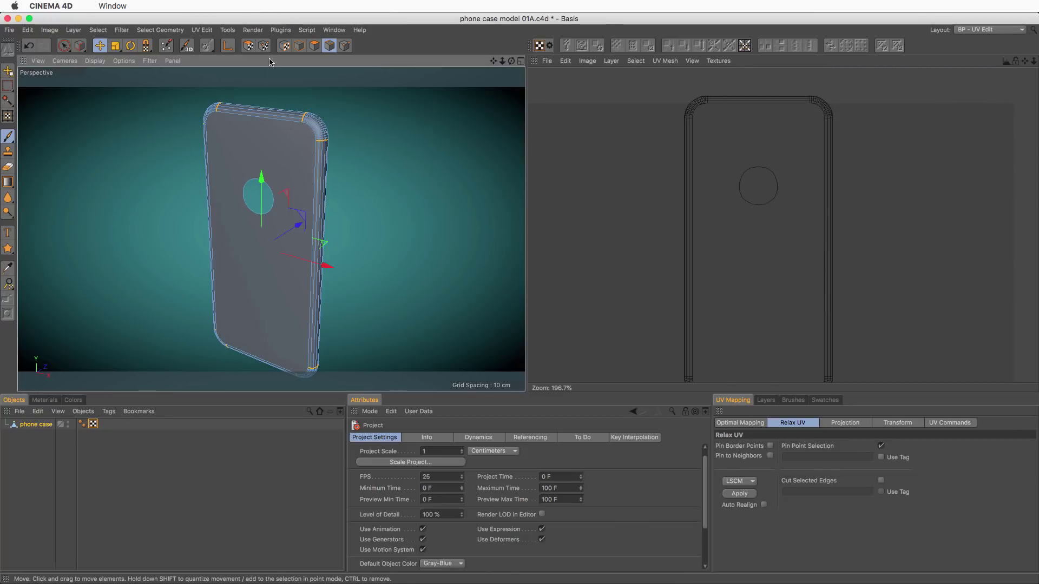
click(249, 46)
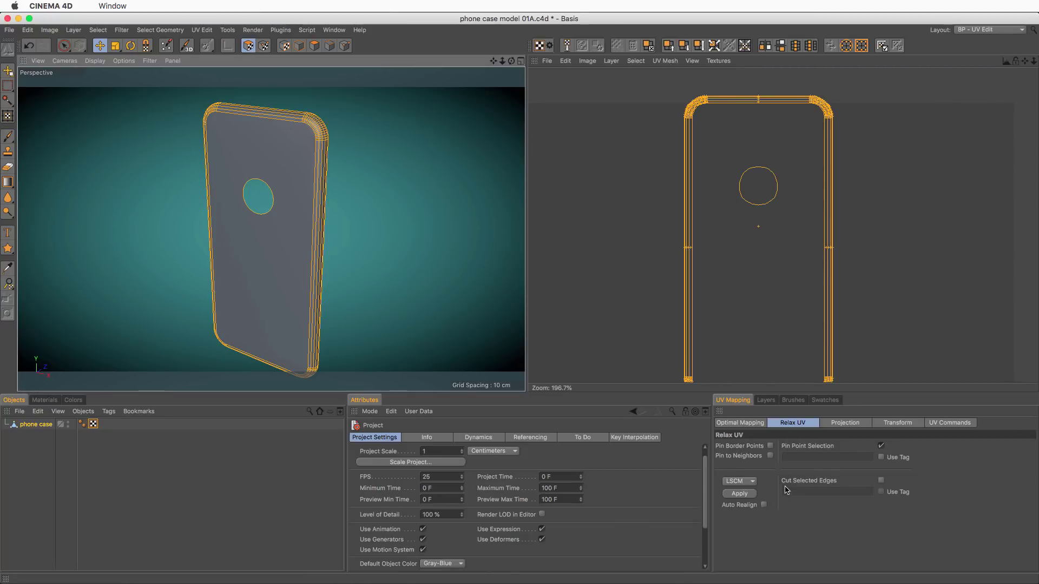
click(882, 481)
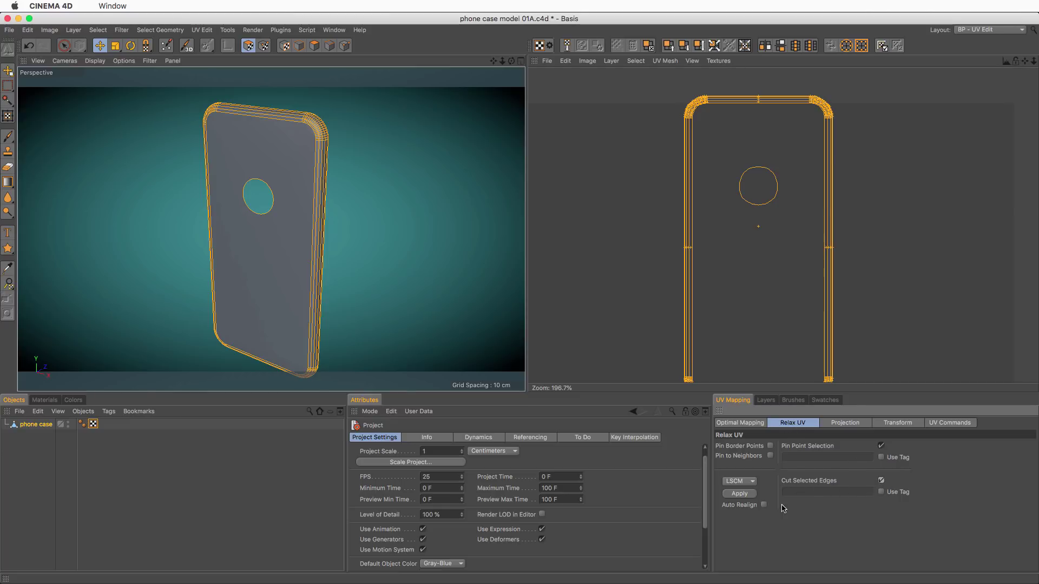
click(739, 494)
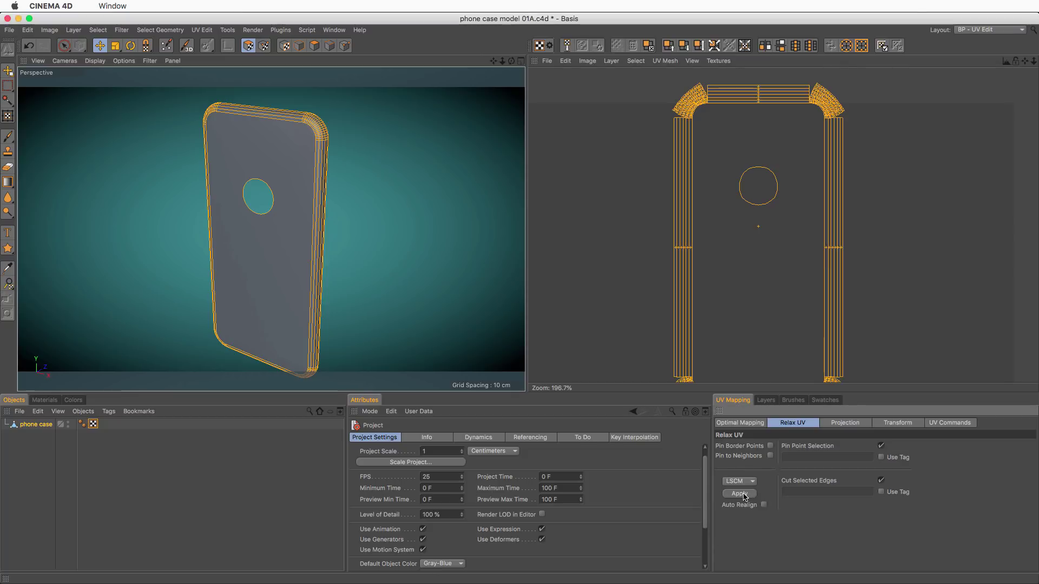
Examine the cut seams between the rounded corners and the adjoining side strips at the top and bottom of the UV layout.
scroll(822, 88, up, 10)
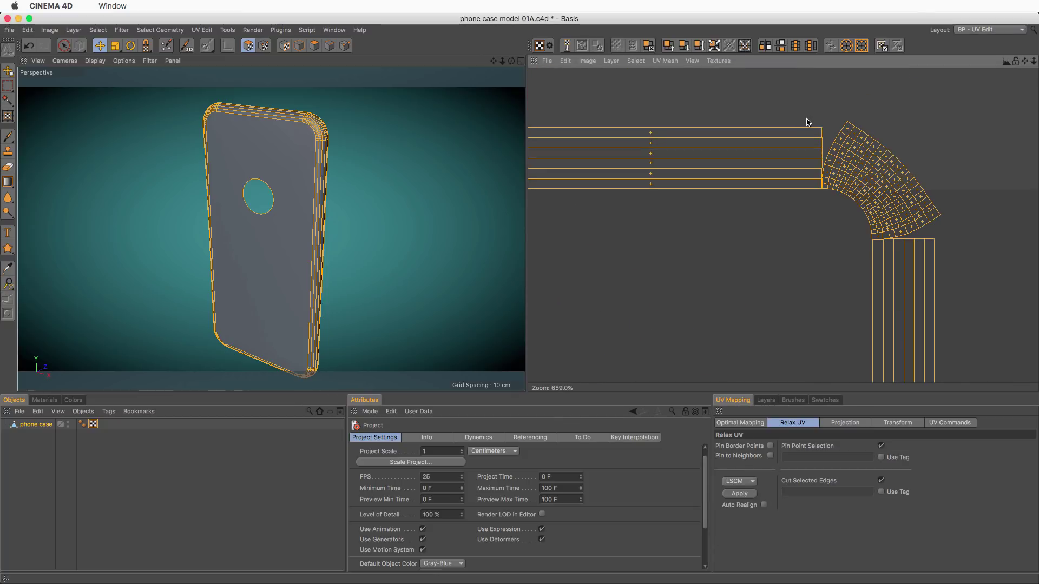
scroll(795, 154, up, 1)
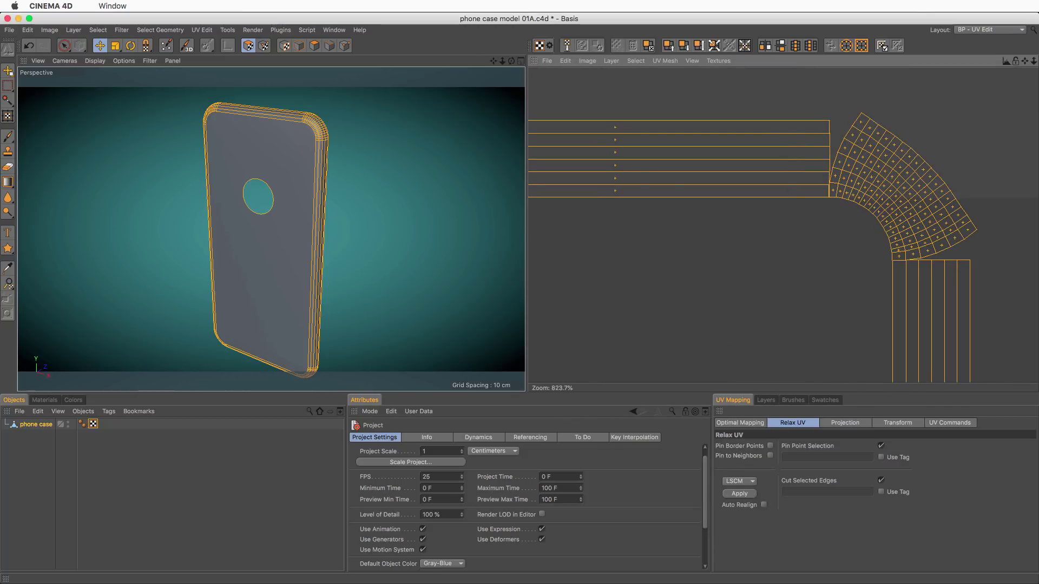
scroll(865, 292, down, 8)
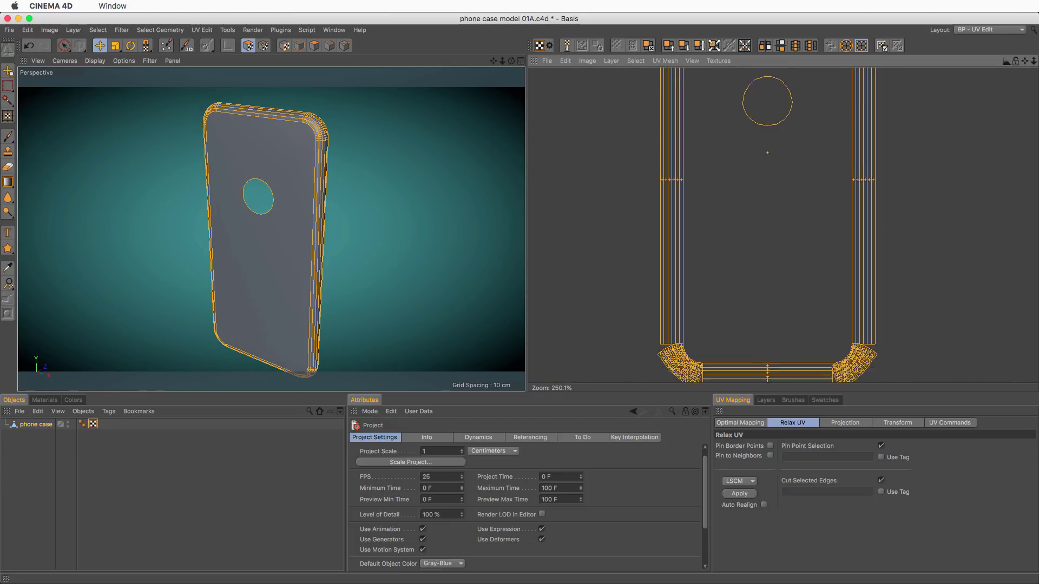
alt+middle_drag(898, 349, 898, 345)
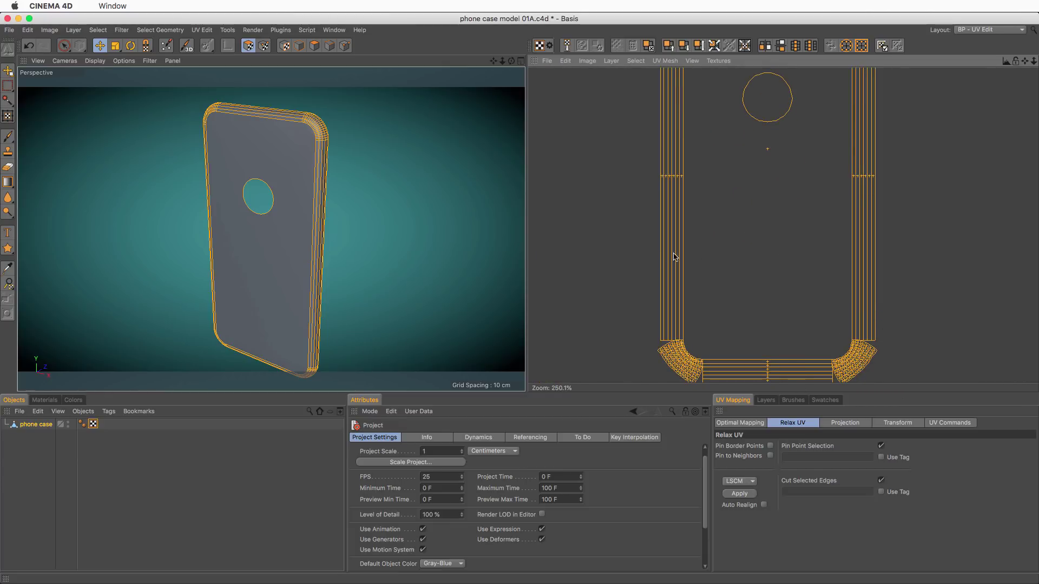
scroll(674, 359, up, 10)
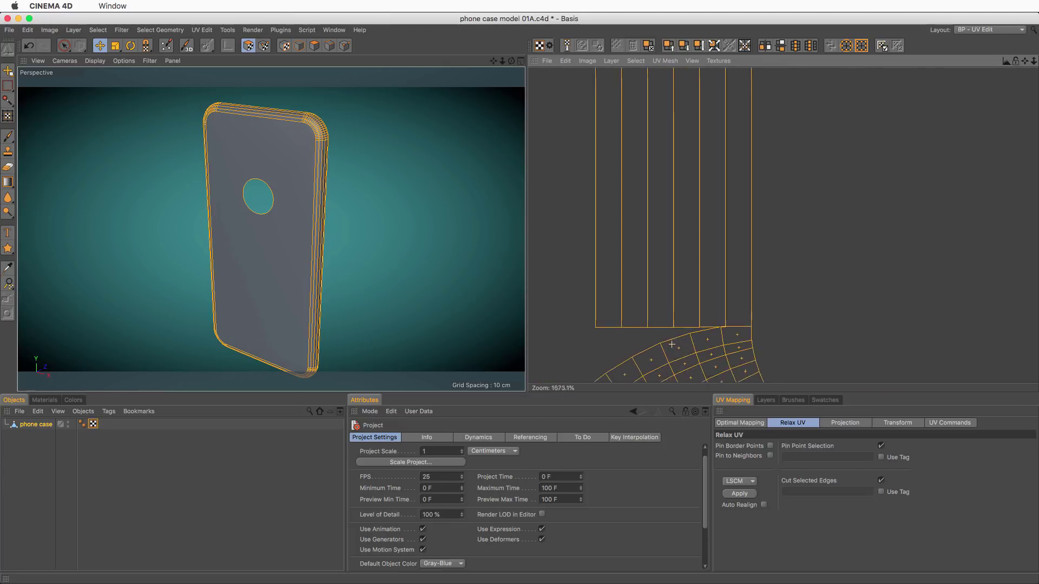
scroll(638, 357, up, 6)
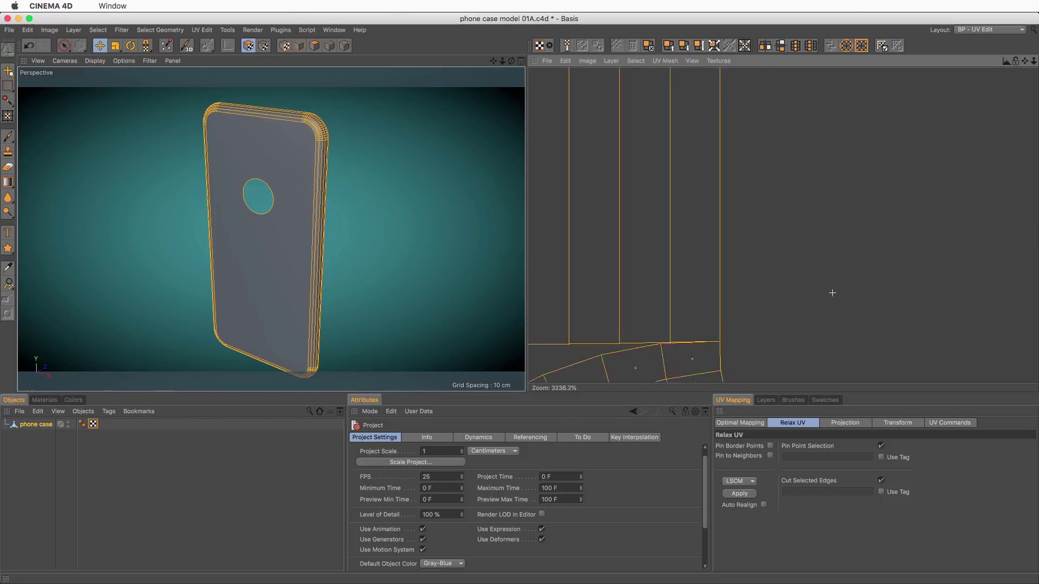
scroll(750, 267, down, 8)
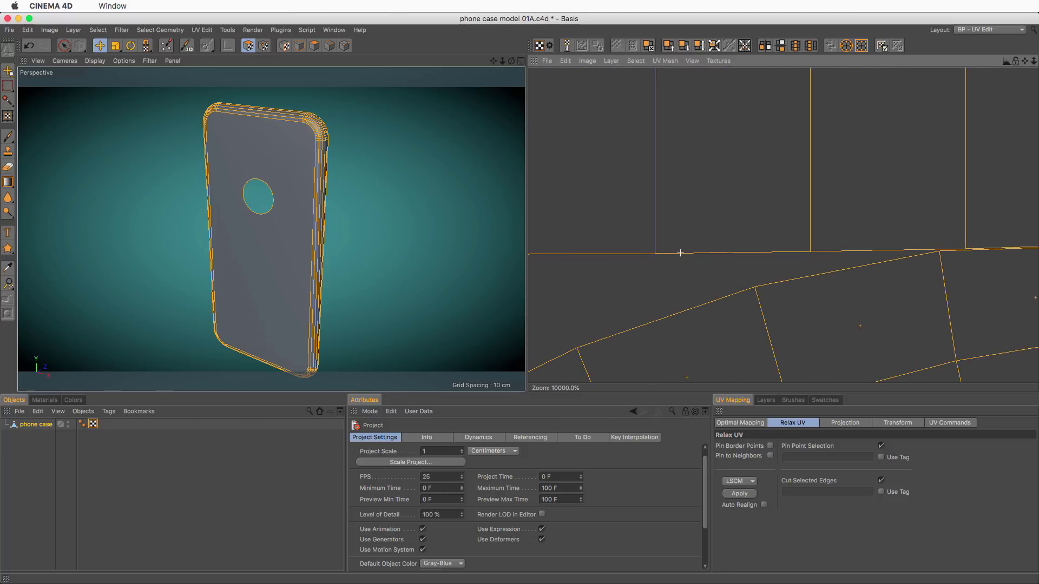
scroll(671, 253, down, 3)
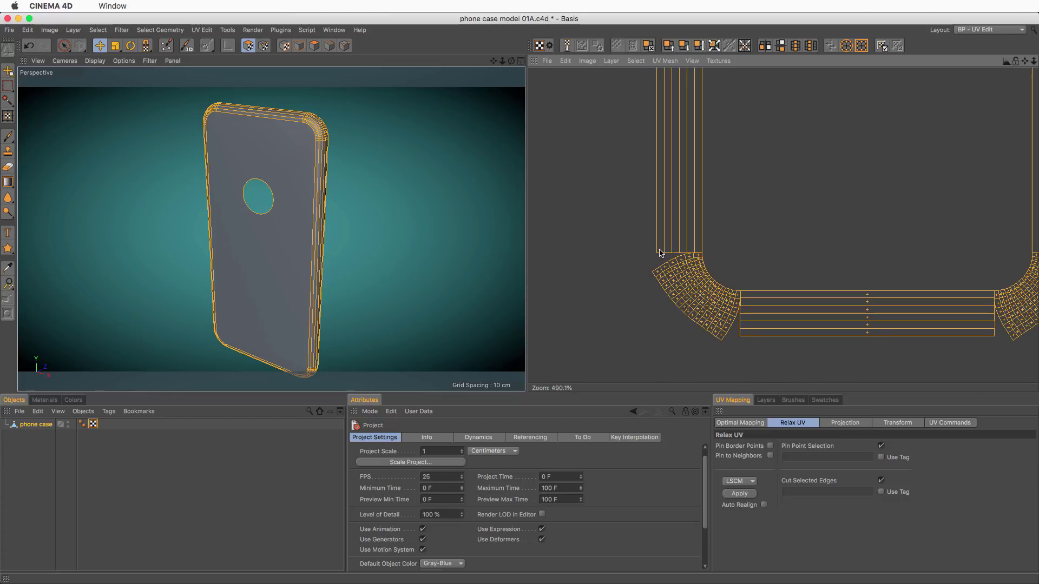
alt+middle_drag(724, 212, 666, 367)
scroll(814, 128, down, 4)
alt+middle_drag(817, 132, 753, 315)
alt+right_drag(817, 132, 825, 131)
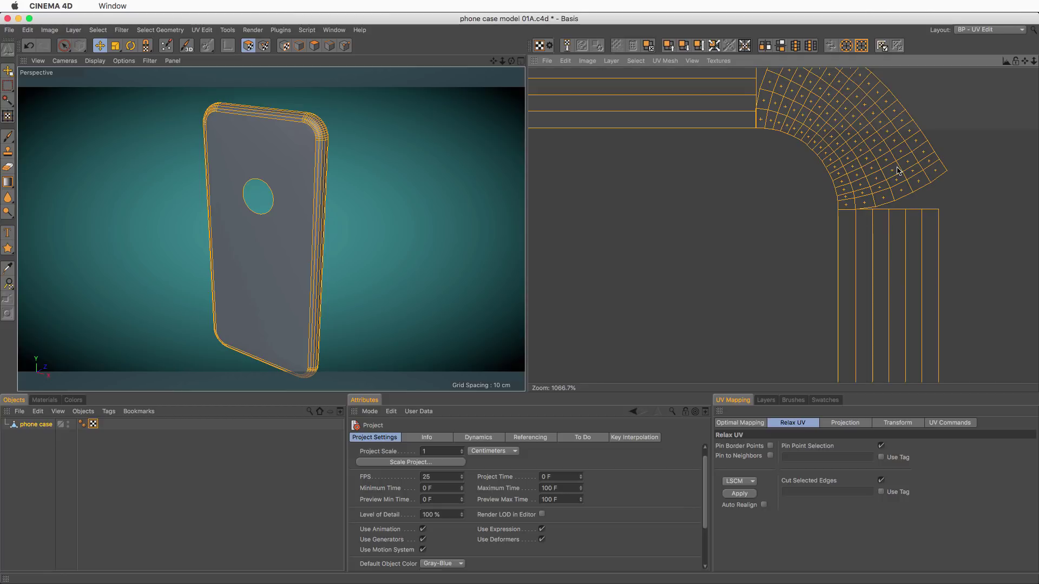
alt+right_drag(899, 172, 871, 174)
alt+middle_drag(898, 169, 823, 206)
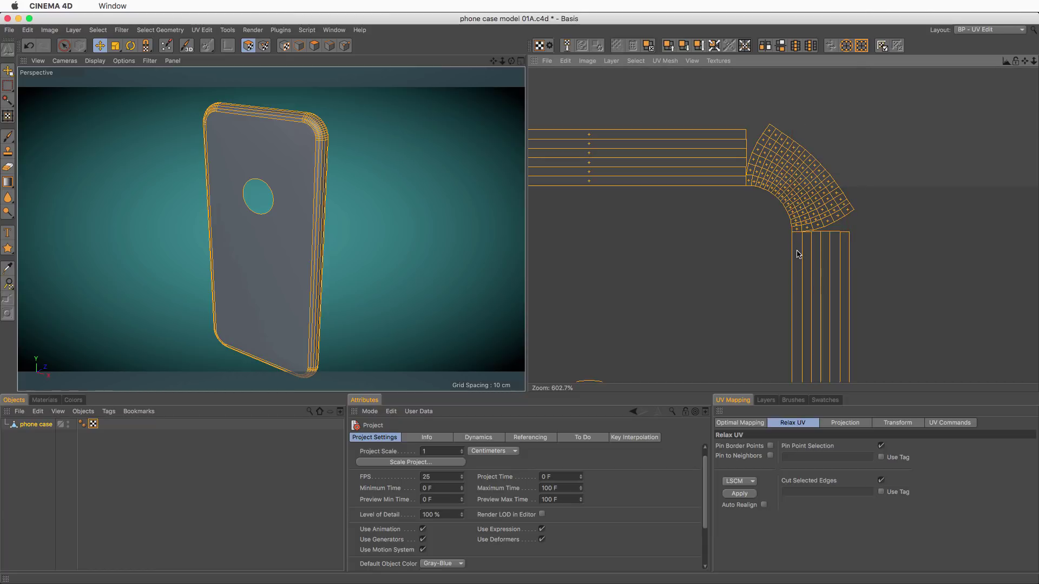
In Edge mode, deselect the edge loops where the two top rounded corners meet the case's long sides.
click(329, 46)
click(326, 144)
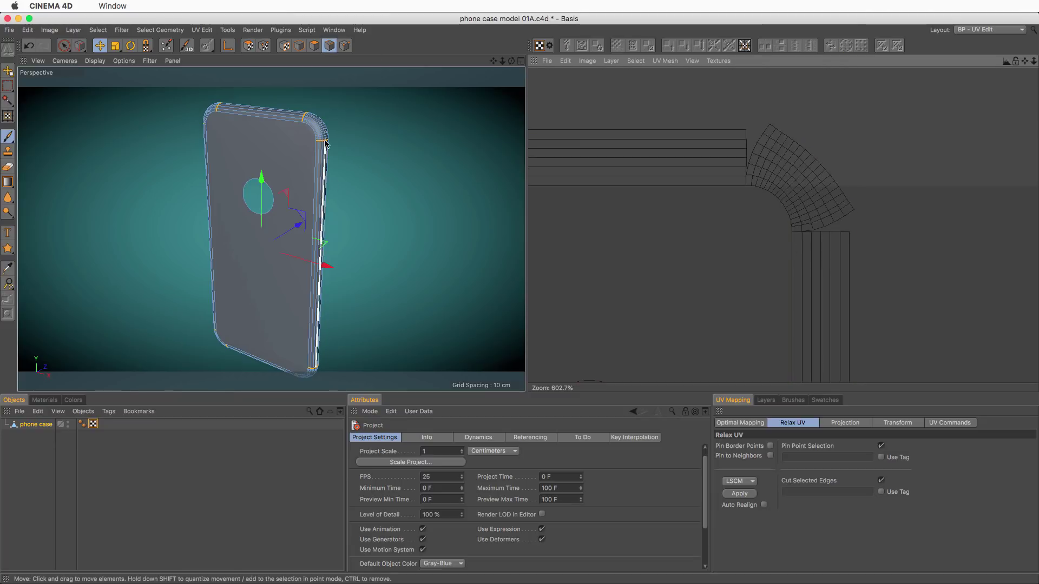
scroll(326, 143, up, 10)
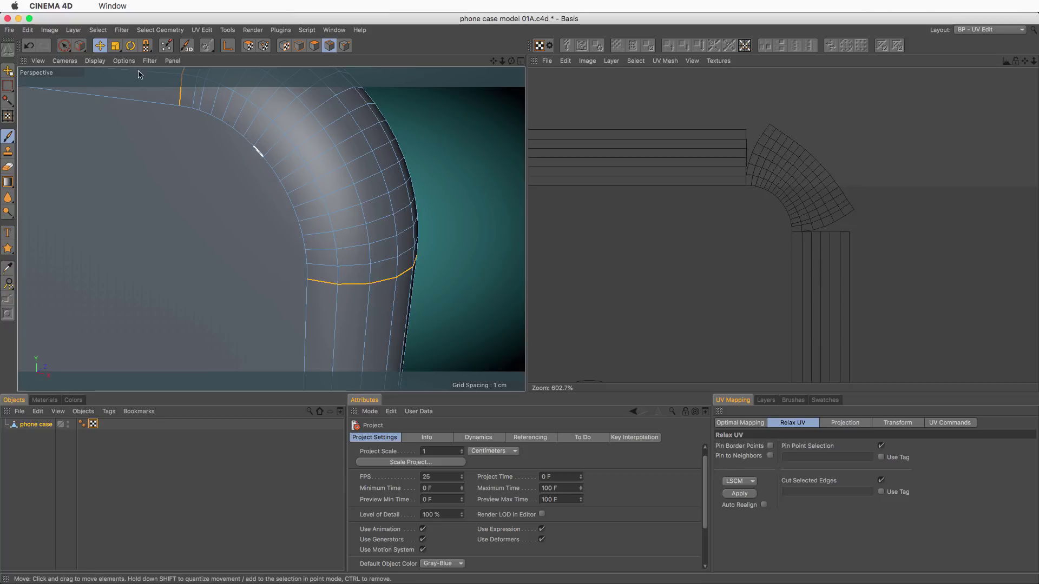
click(100, 46)
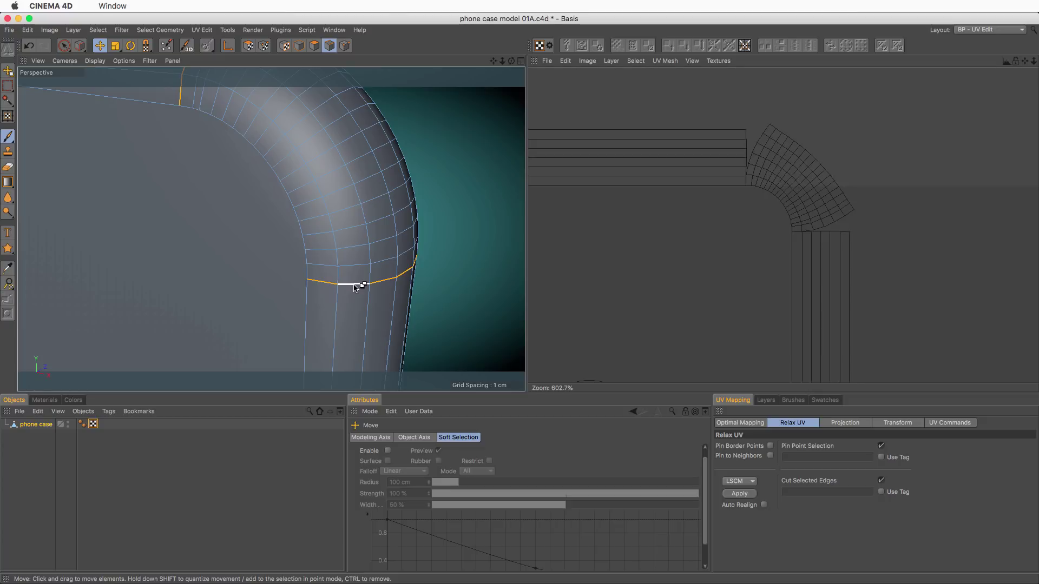
alt+right_drag(363, 255, 280, 277)
alt+middle_drag(271, 230, 343, 229)
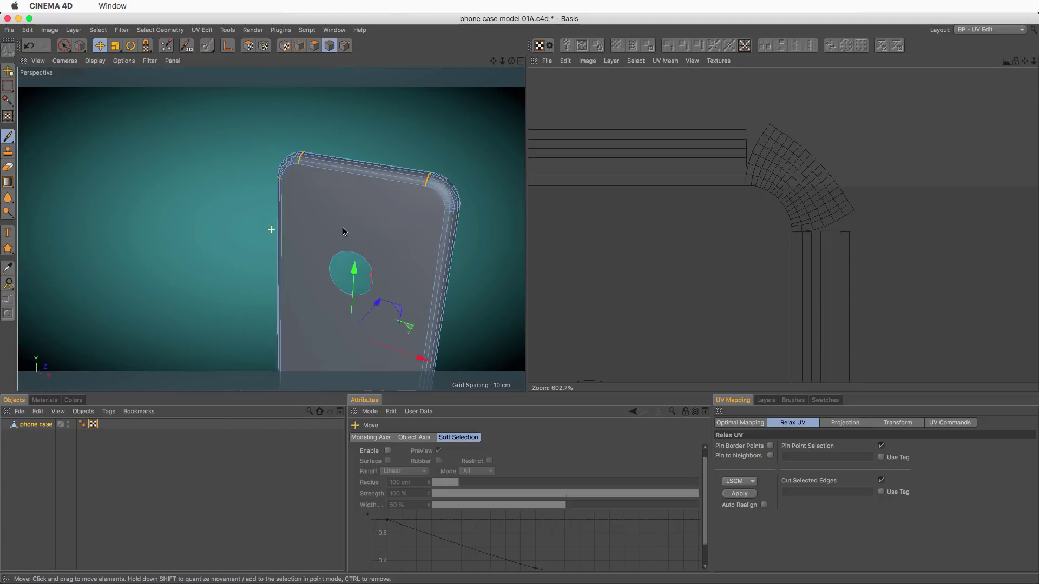
alt+drag(157, 221, 229, 220)
alt+right_drag(266, 200, 381, 224)
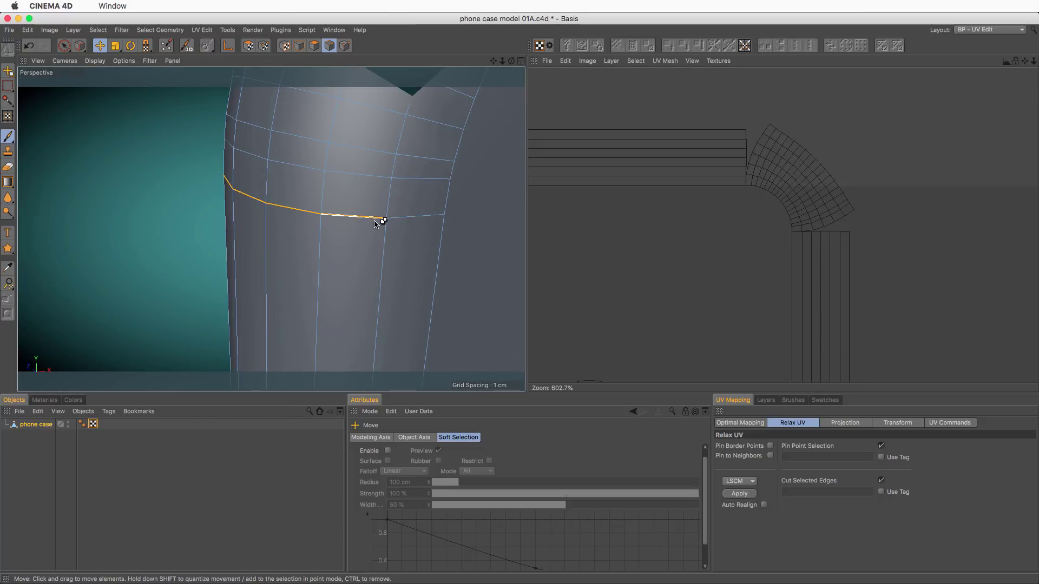
ctrl+double_click(374, 221)
Deselect the edge loops where the two bottom rounded corners meet the case's long sides.
alt+right_drag(447, 237, 377, 289)
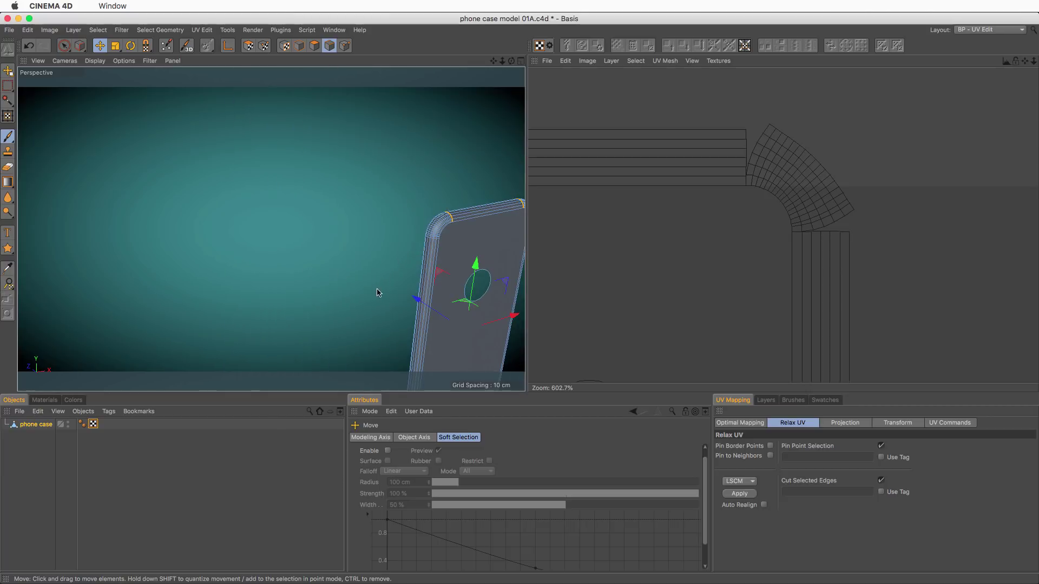
alt+middle_drag(395, 250, 271, 97)
alt+right_drag(293, 279, 422, 220)
ctrl+double_click(430, 217)
alt+middle_drag(422, 220, 279, 215)
alt+drag(338, 205, 399, 222)
scroll(398, 222, up, 5)
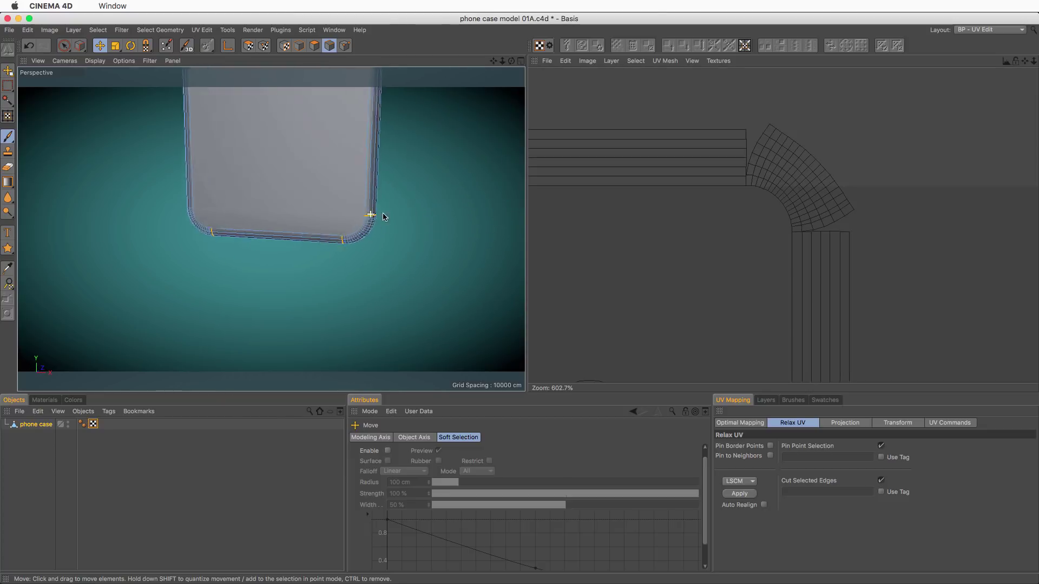
With Live Selection, add the curved inner edges of one bottom corner to the selection and remove the stray cross edges.
alt+right_drag(345, 238, 382, 232)
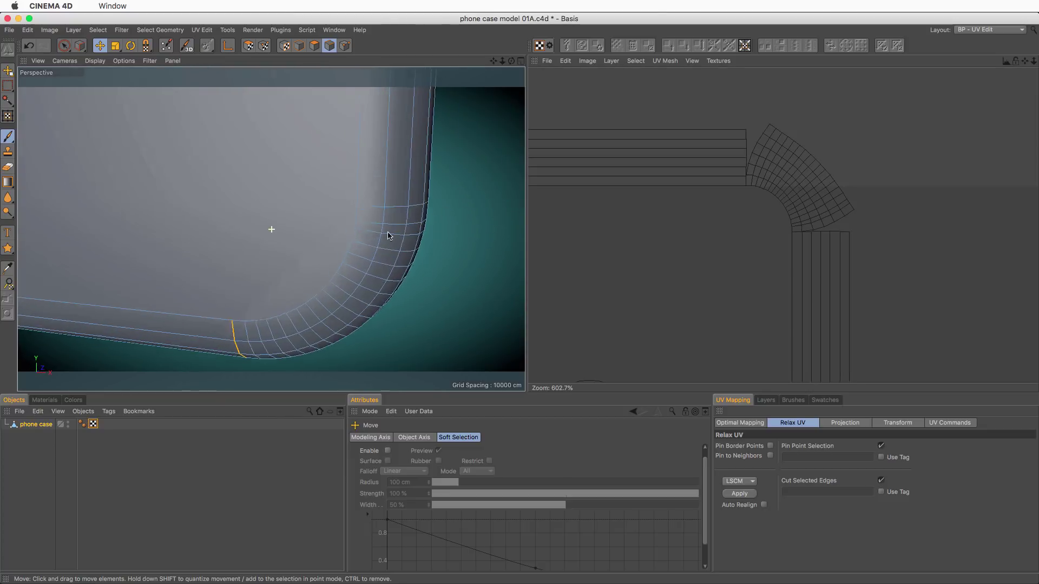
alt+middle_drag(381, 232, 428, 214)
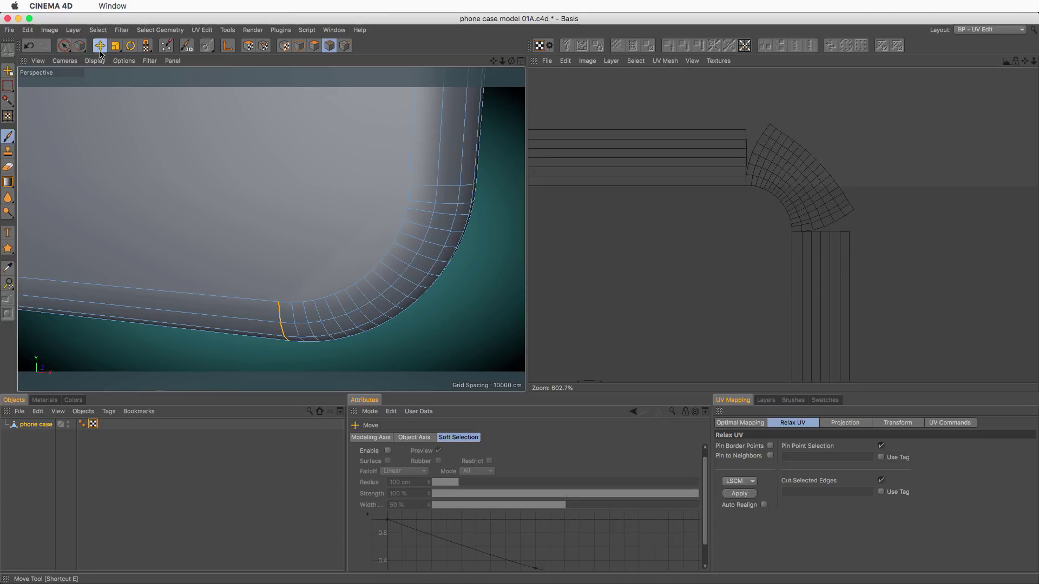
click(64, 45)
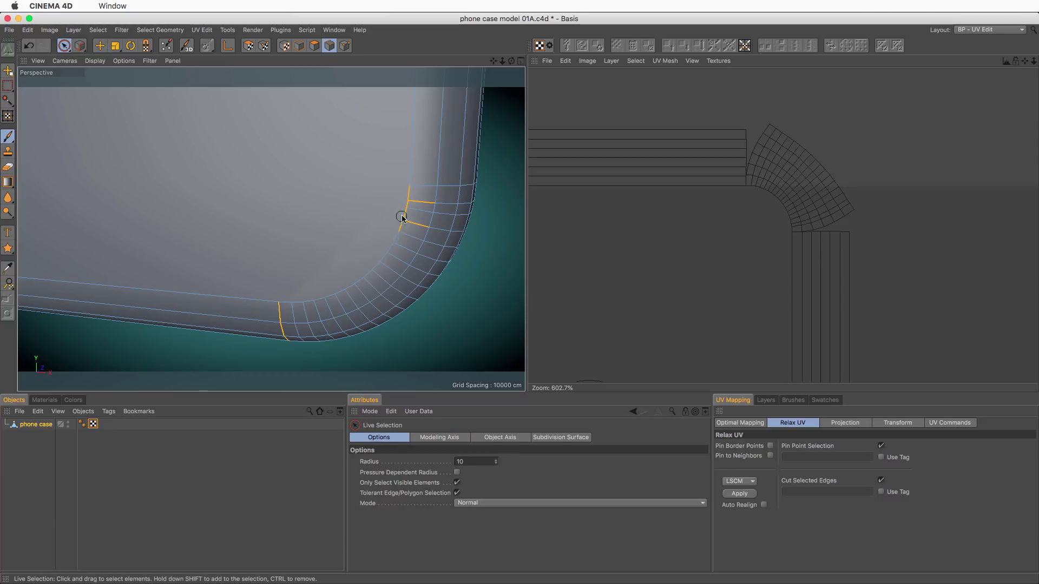
shift+drag(401, 218, 368, 282)
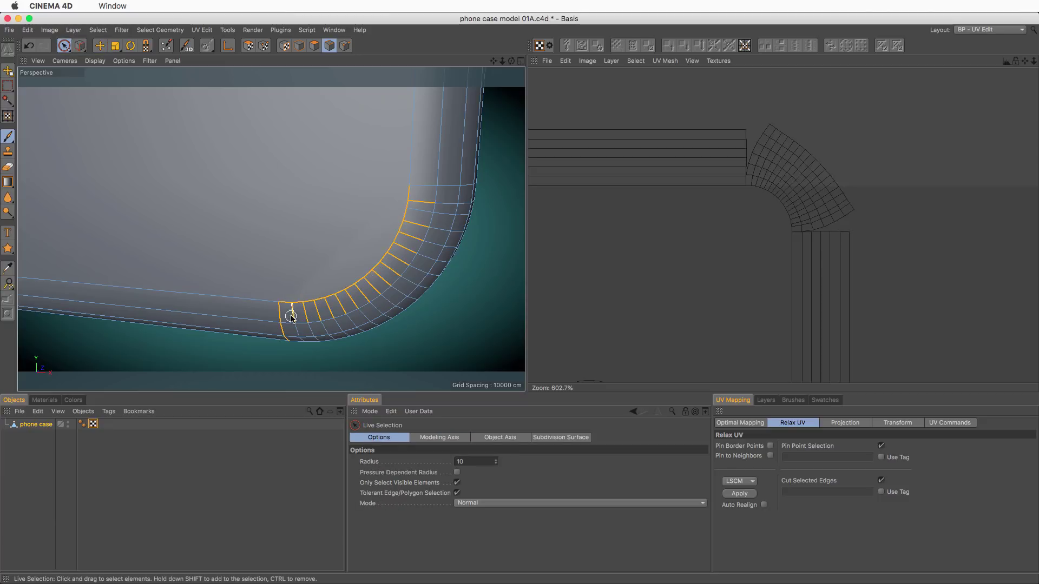
mouse_move(291, 317)
ctrl+mouse_down()
mouse_move(343, 306)
mouse_move(418, 244)
ctrl+mouse_up()
alt+right_drag(420, 226, 401, 248)
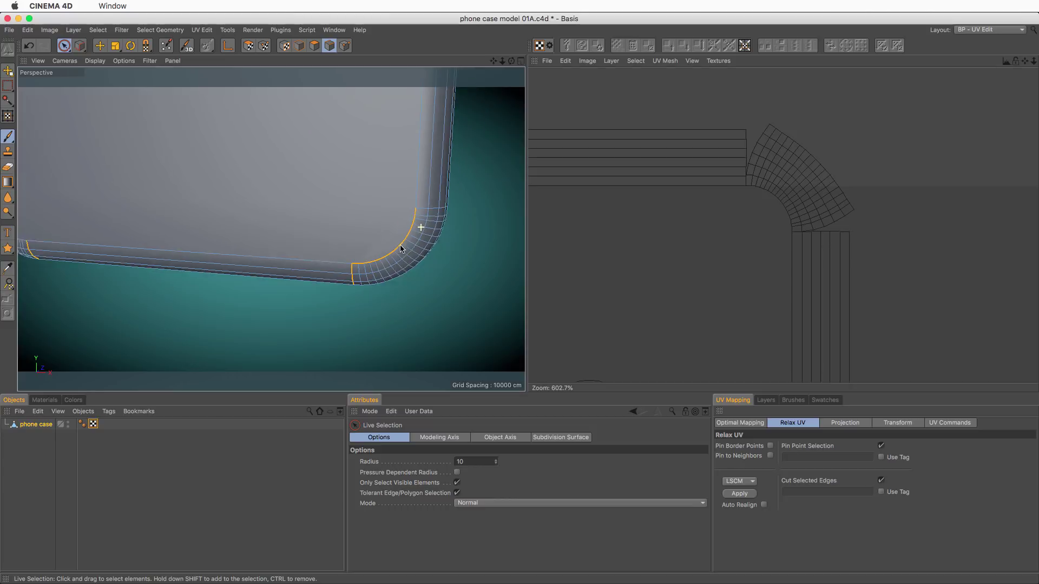
Add the other bottom corner's curved inner edges to the selection, deselecting the cross edges picked up alongside them.
mouse_move(401, 248)
alt+mouse_down()
mouse_move(400, 238)
mouse_move(456, 299)
mouse_move(396, 235)
alt+mouse_up()
alt+right_drag(395, 235, 236, 216)
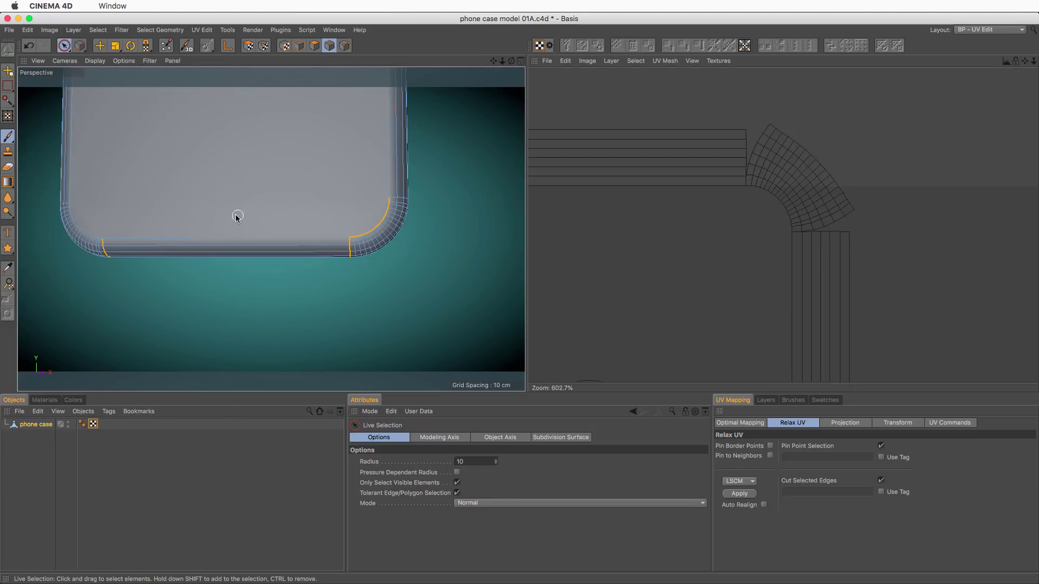
alt+middle_drag(236, 216, 391, 218)
alt+drag(383, 218, 309, 213)
alt+right_drag(262, 223, 309, 226)
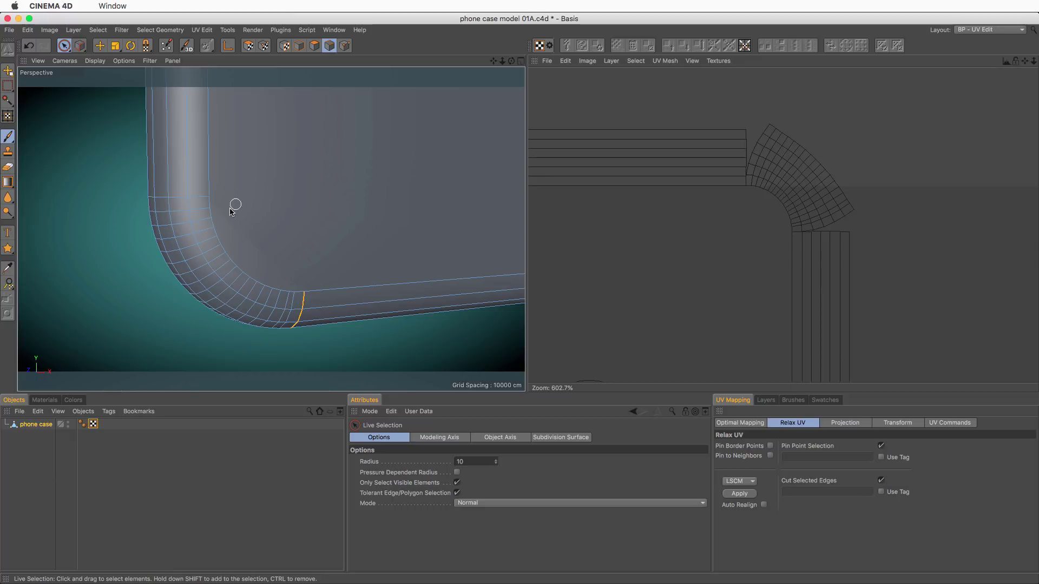
mouse_move(227, 228)
shift+mouse_down()
mouse_move(227, 255)
mouse_move(281, 291)
shift+mouse_up()
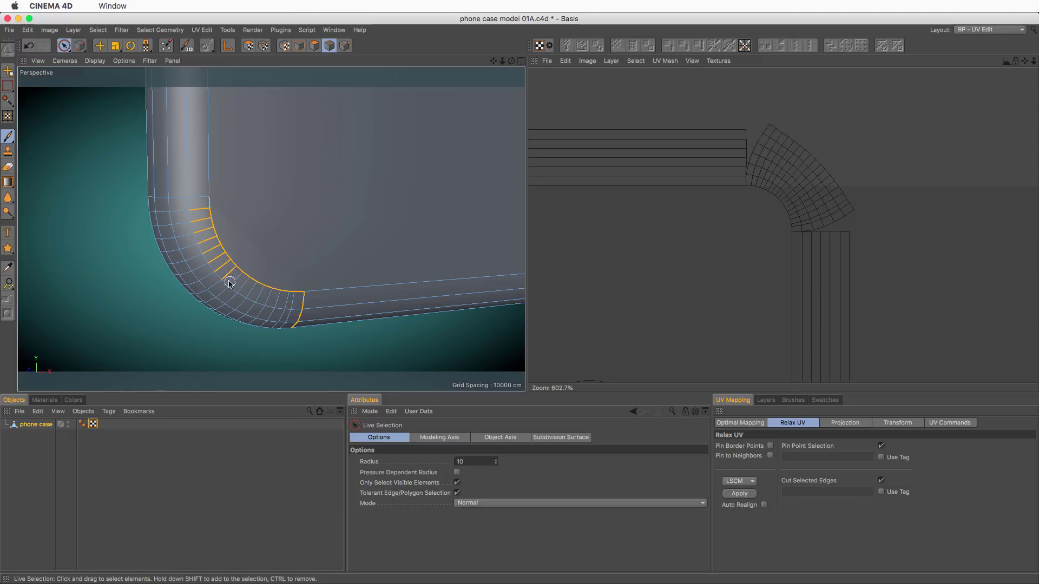
ctrl+drag(194, 228, 197, 204)
Add the curved inner edges of the top corner on the same side, deselecting the stray cross edges and long side edge.
alt+right_drag(371, 177, 336, 157)
alt+middle_drag(336, 157, 308, 299)
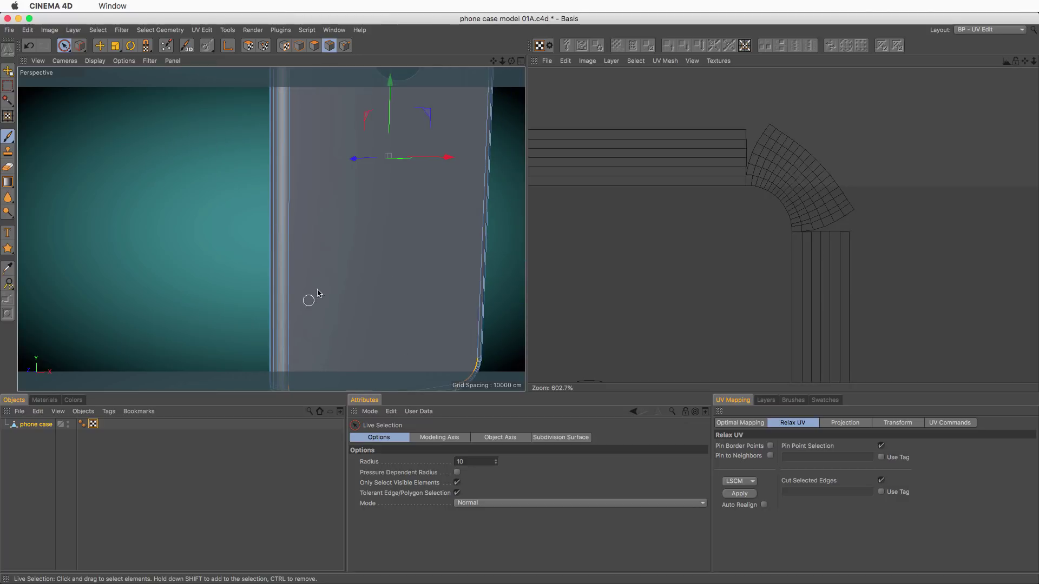
alt+middle_drag(313, 182, 298, 358)
alt+middle_drag(284, 169, 255, 277)
alt+right_drag(244, 226, 309, 216)
mouse_move(331, 140)
shift+mouse_down()
mouse_move(261, 180)
mouse_move(254, 241)
mouse_move(238, 246)
shift+mouse_up()
ctrl+drag(245, 196, 307, 127)
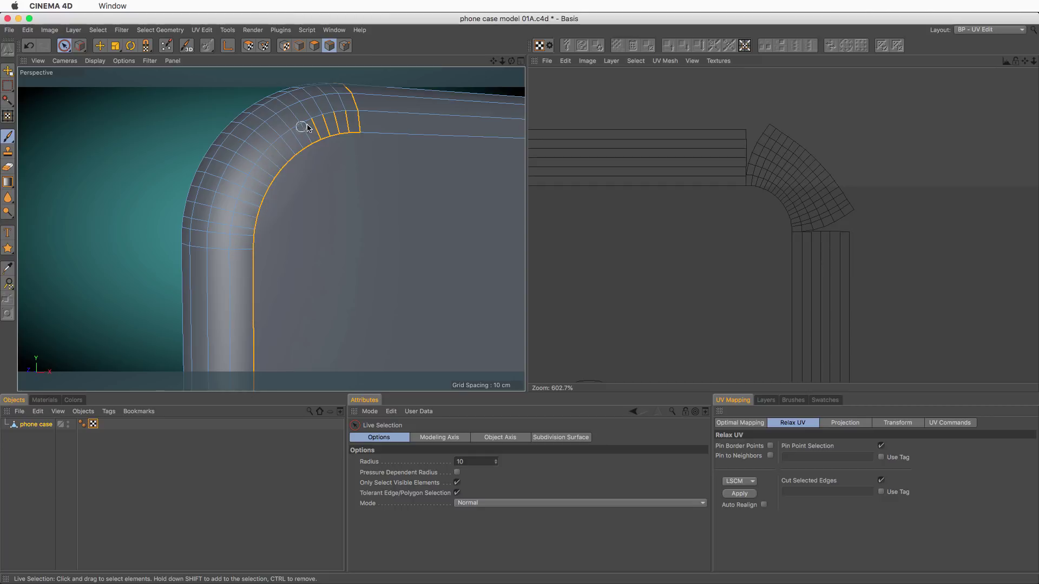
ctrl+click(255, 290)
Add the remaining top corner's curved inner edges to the selection and deselect the stray cross edges.
alt+right_drag(424, 266, 349, 282)
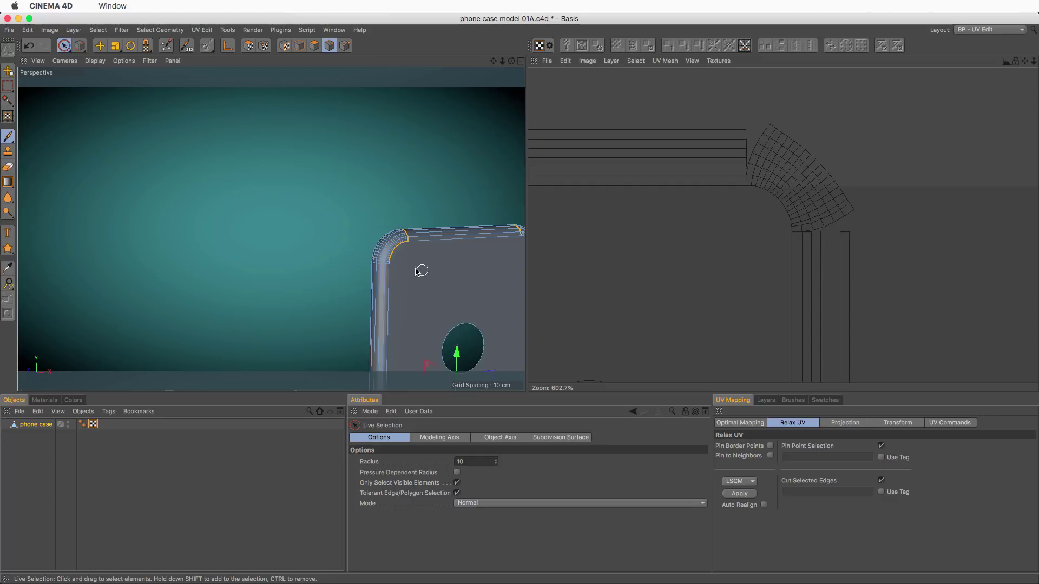
alt+middle_drag(421, 271, 179, 234)
alt+drag(417, 236, 314, 211)
scroll(313, 211, up, 6)
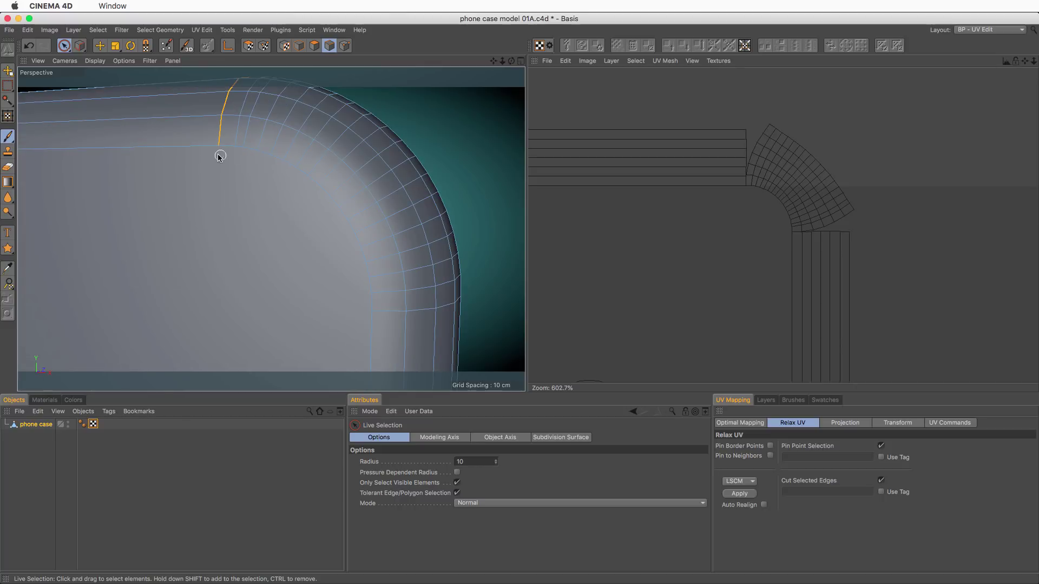
mouse_move(228, 152)
shift+mouse_down()
mouse_move(311, 179)
mouse_move(353, 243)
shift+mouse_up()
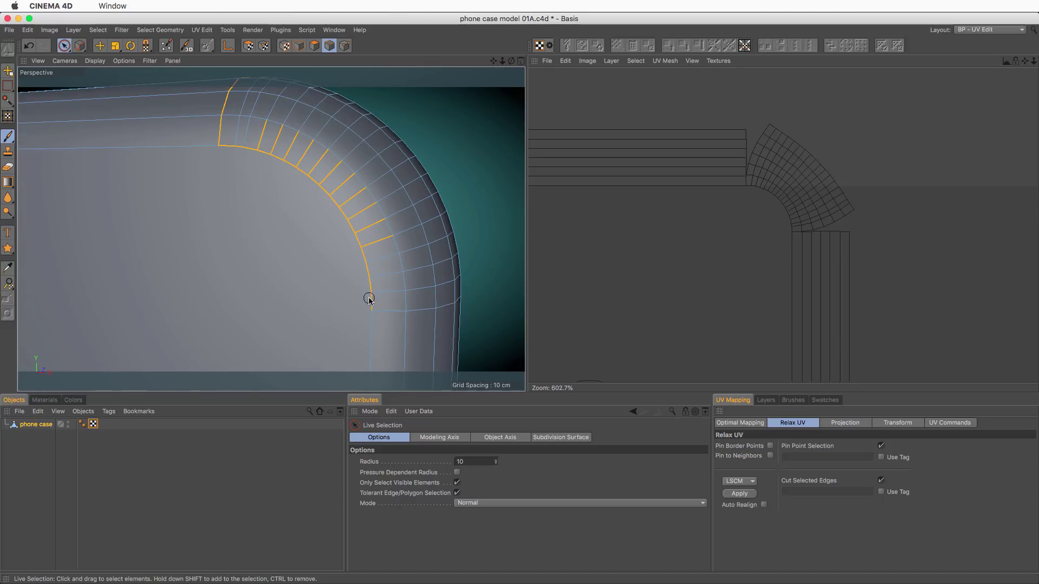
ctrl+drag(392, 302, 337, 172)
scroll(283, 248, down, 3)
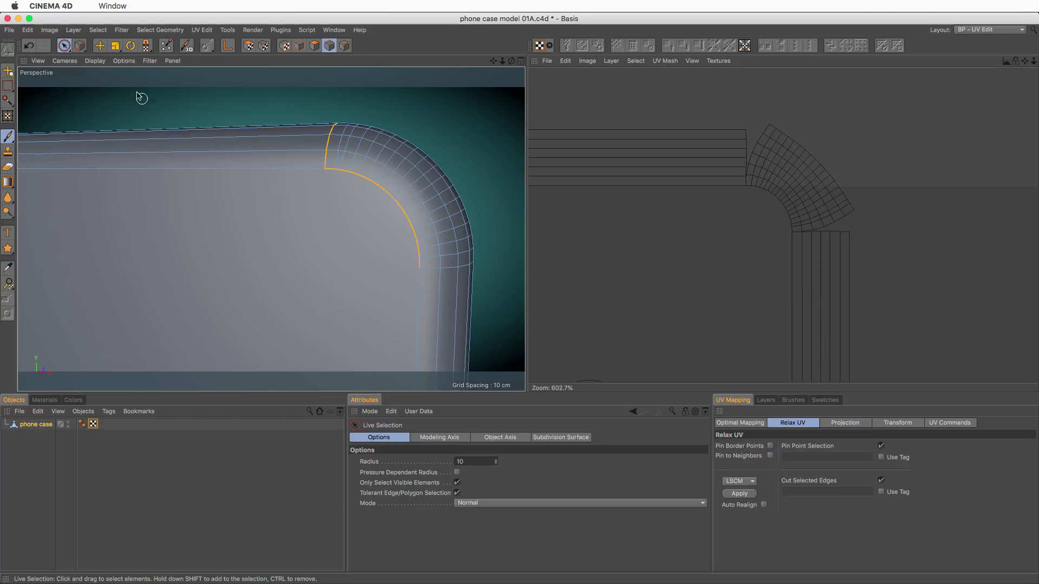
Set the perspective display to Constant Shading (Lines) and check the corner edge selection against the UV layout.
click(123, 61)
mouse_move(95, 61)
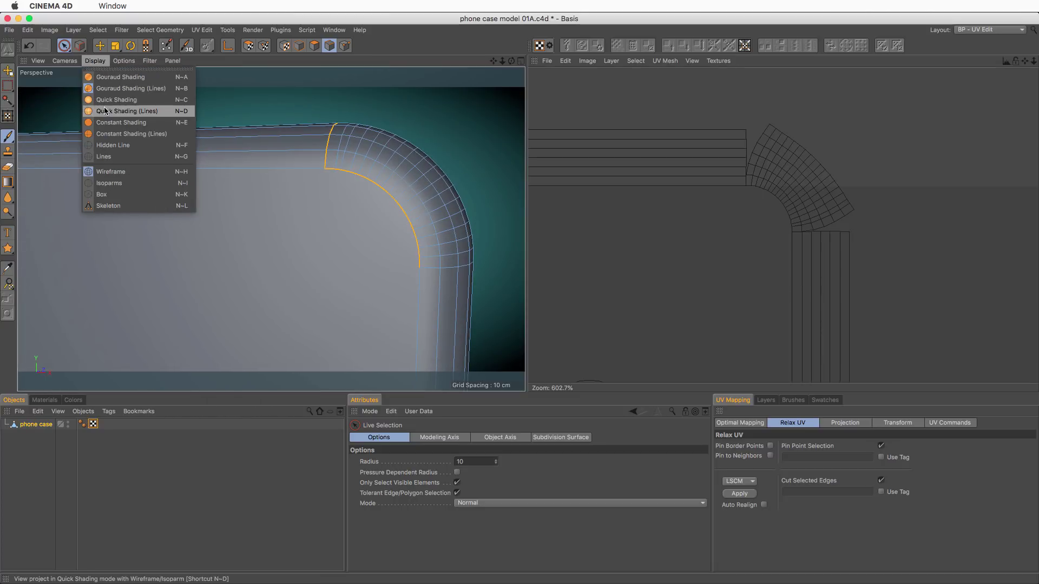
click(112, 136)
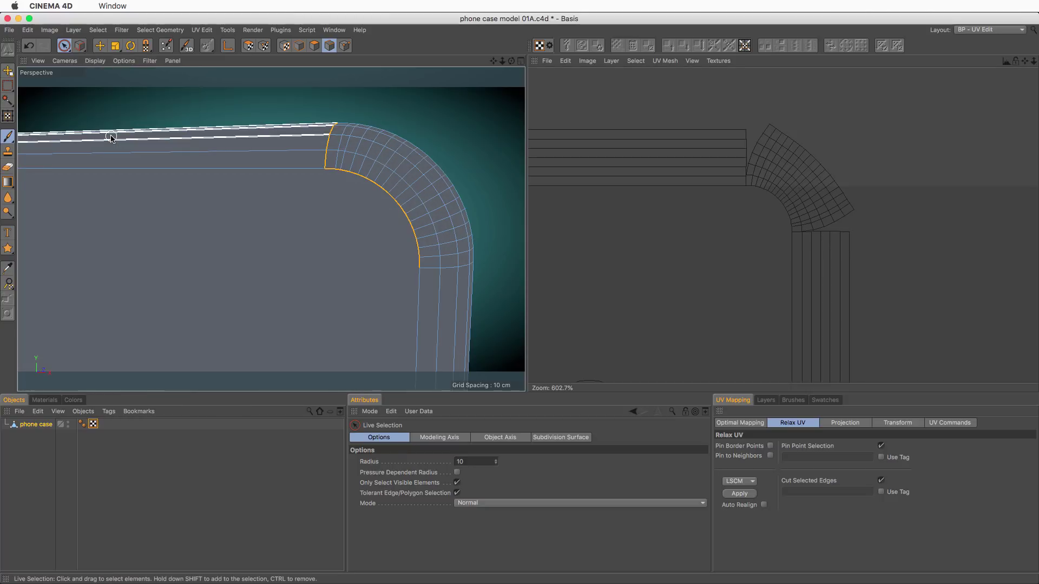
alt+right_drag(350, 278, 303, 292)
alt+middle_drag(329, 290, 364, 232)
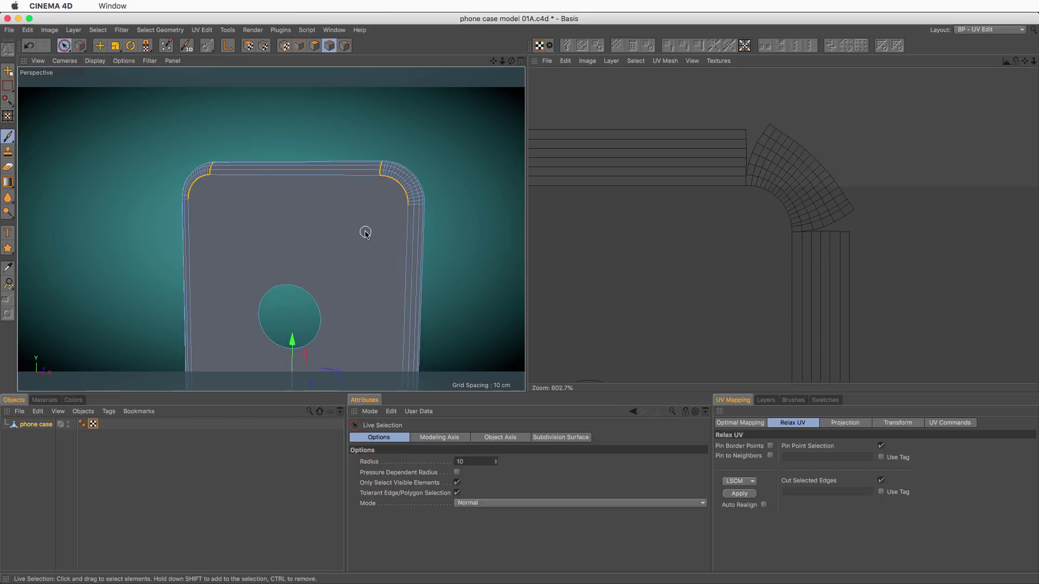
alt+drag(379, 232, 363, 215)
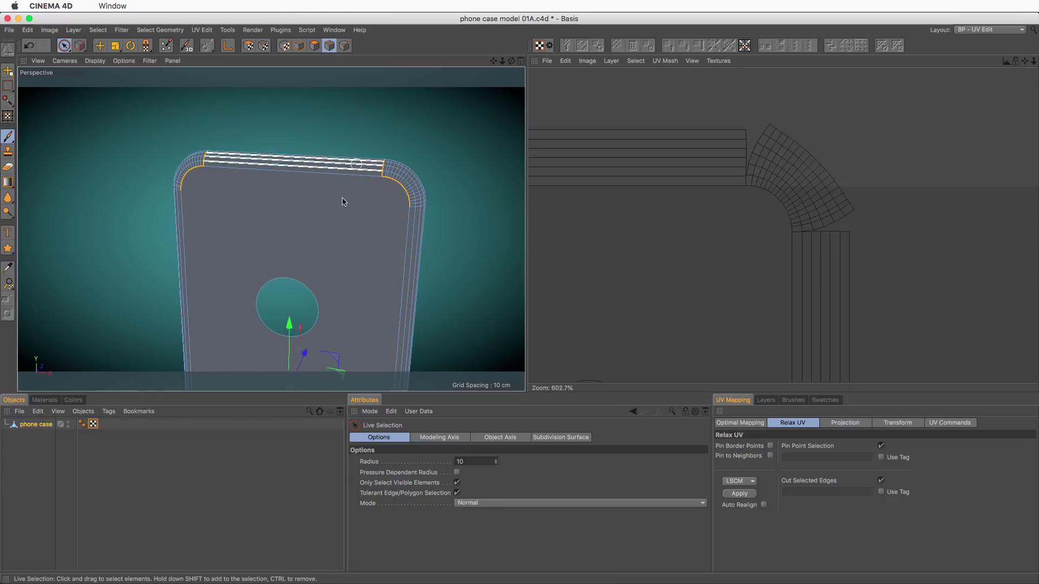
alt+right_drag(810, 254, 780, 213)
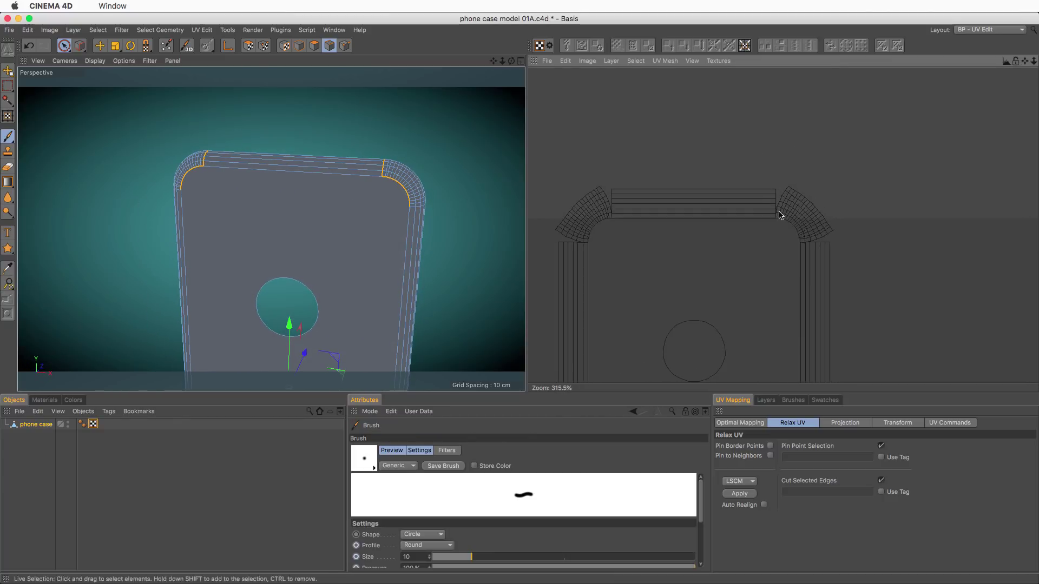
Switch to the Back view and, in UV Polygons mode, reproject the phone case's UVs with the Frontal projection.
click(522, 60)
click(521, 229)
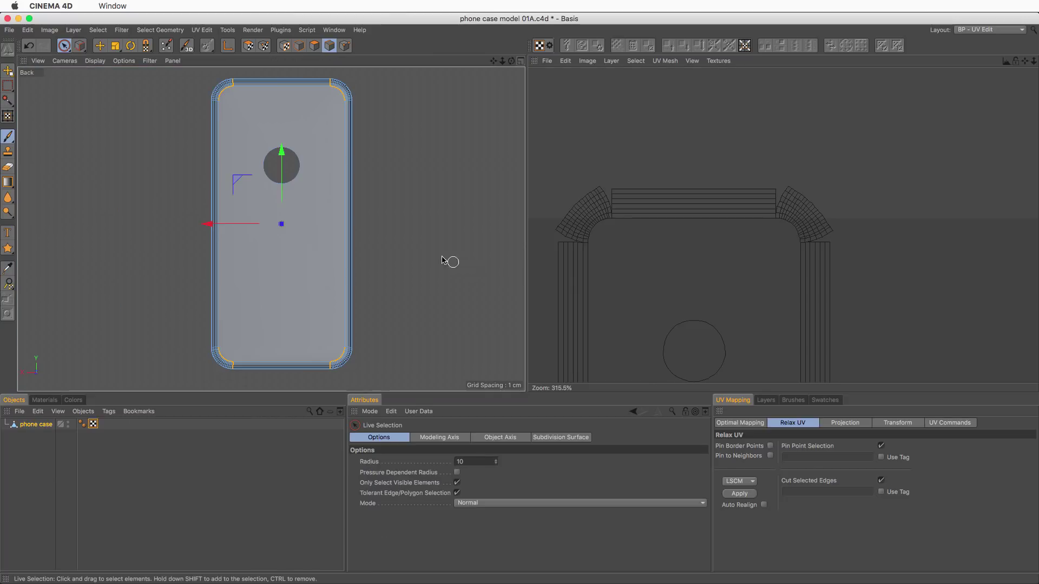
click(252, 49)
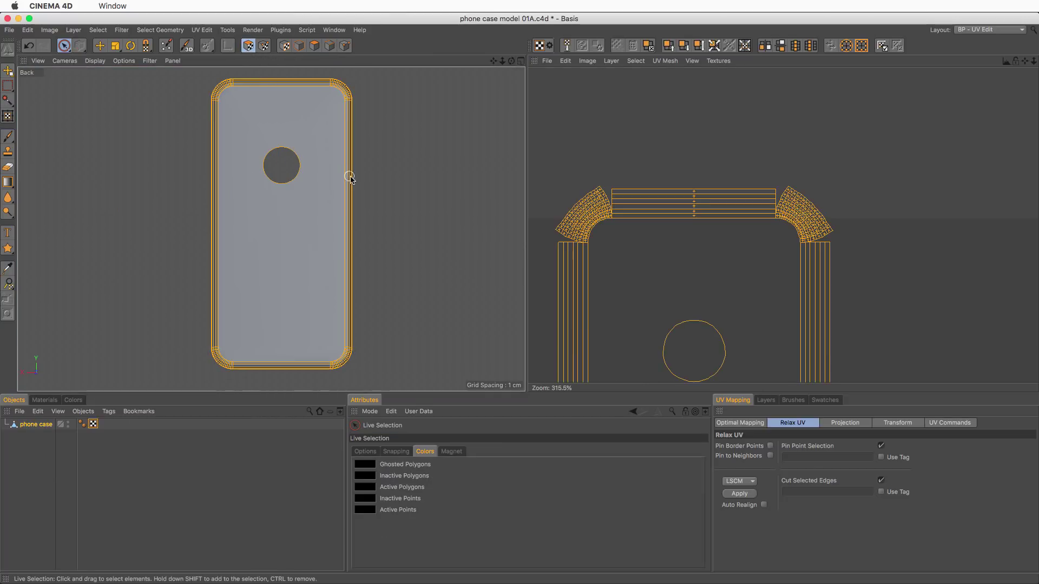
click(845, 423)
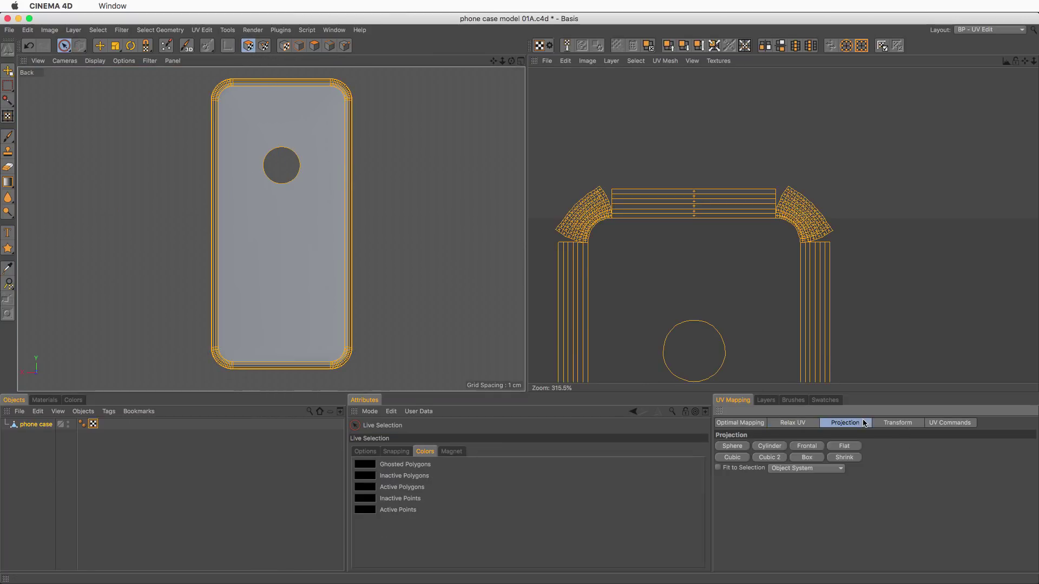
click(817, 447)
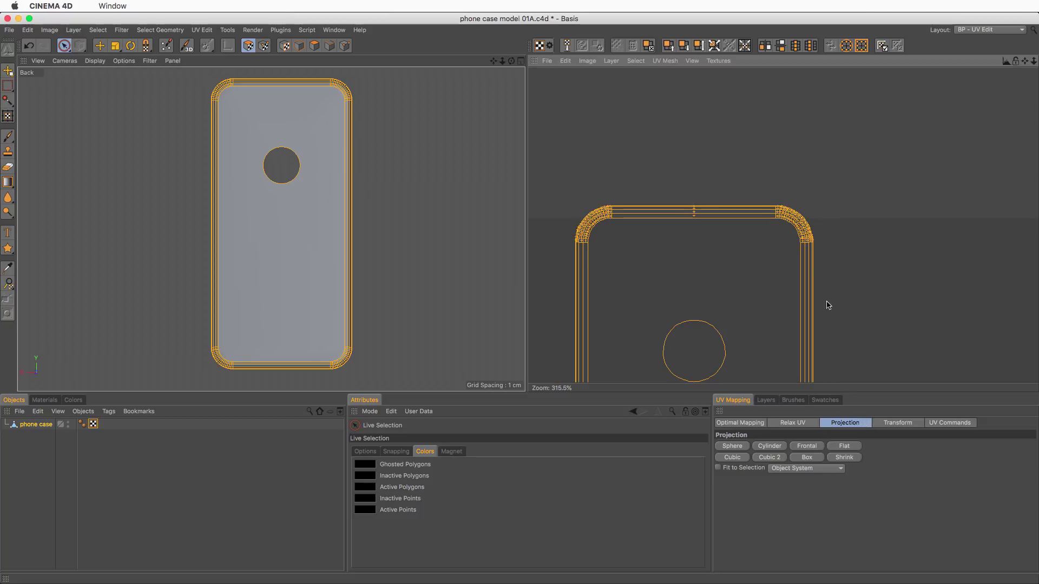
alt+middle_drag(830, 319, 893, 146)
alt+right_drag(830, 320, 838, 399)
Return to the Relax UV settings and compare the top corner's pinned point selection with its selected cut edges.
click(793, 423)
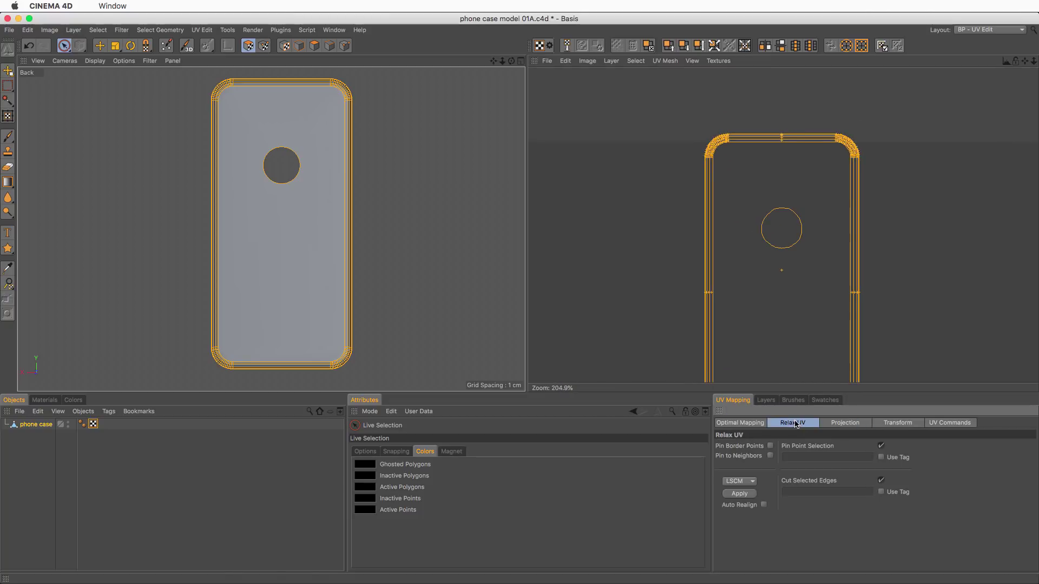
click(344, 46)
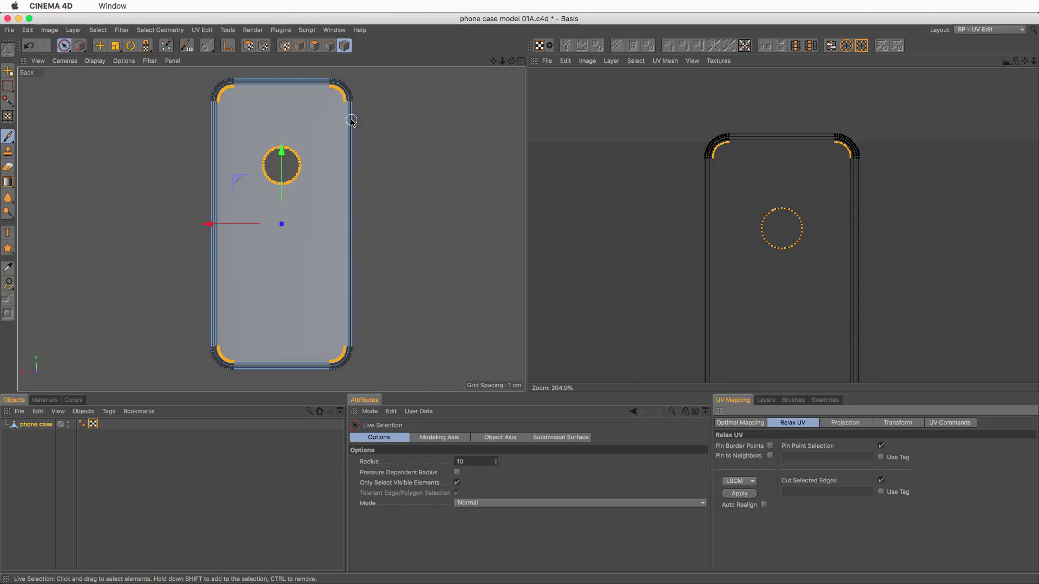
click(330, 46)
scroll(346, 93, up, 8)
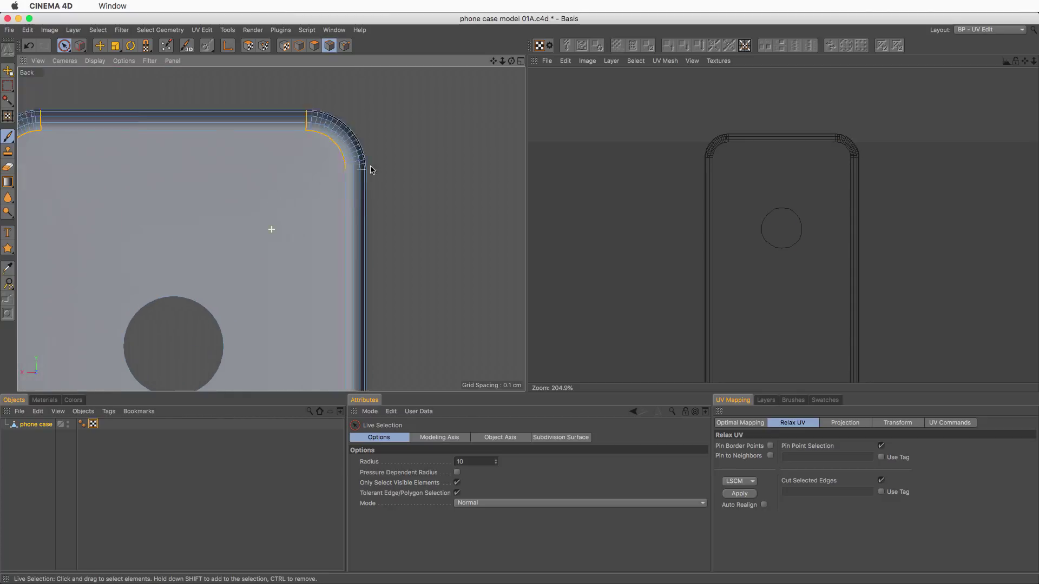
scroll(317, 193, up, 6)
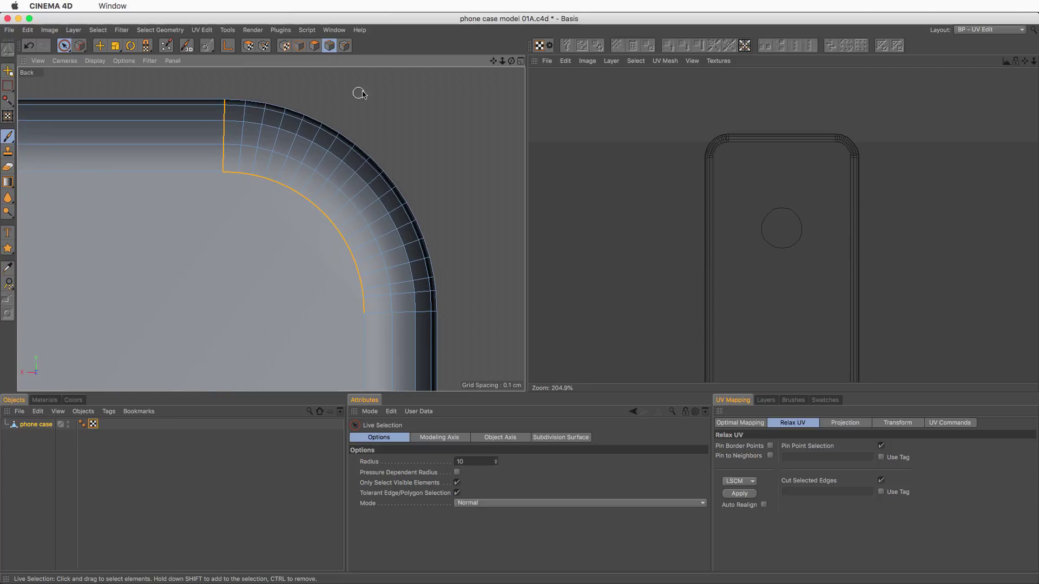
click(345, 46)
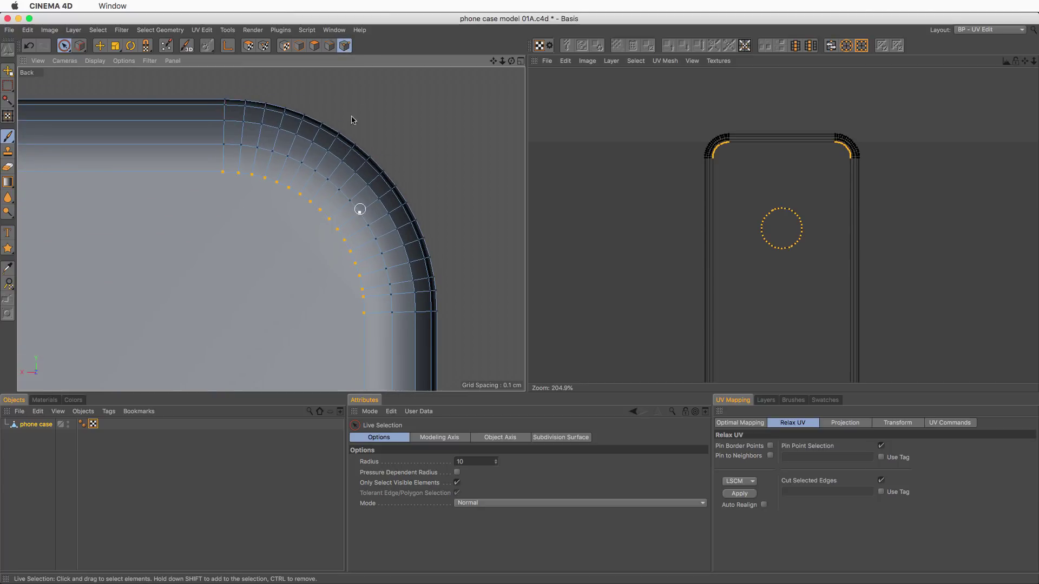
Compare the cut edge and pinned point selections, and reduce the point selection to the circular camera hole's rim points.
click(331, 46)
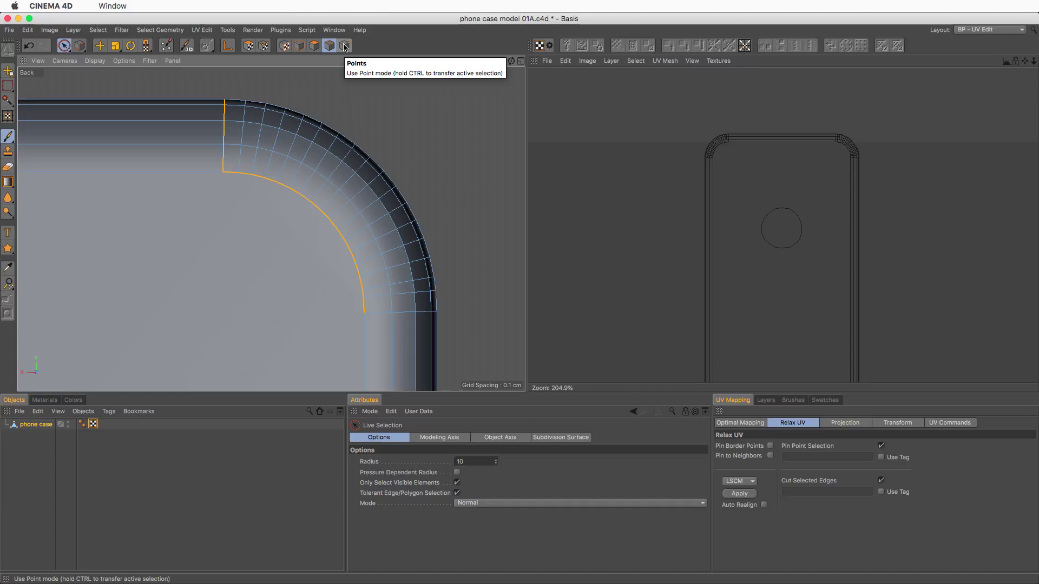
click(345, 47)
scroll(321, 258, down, 6)
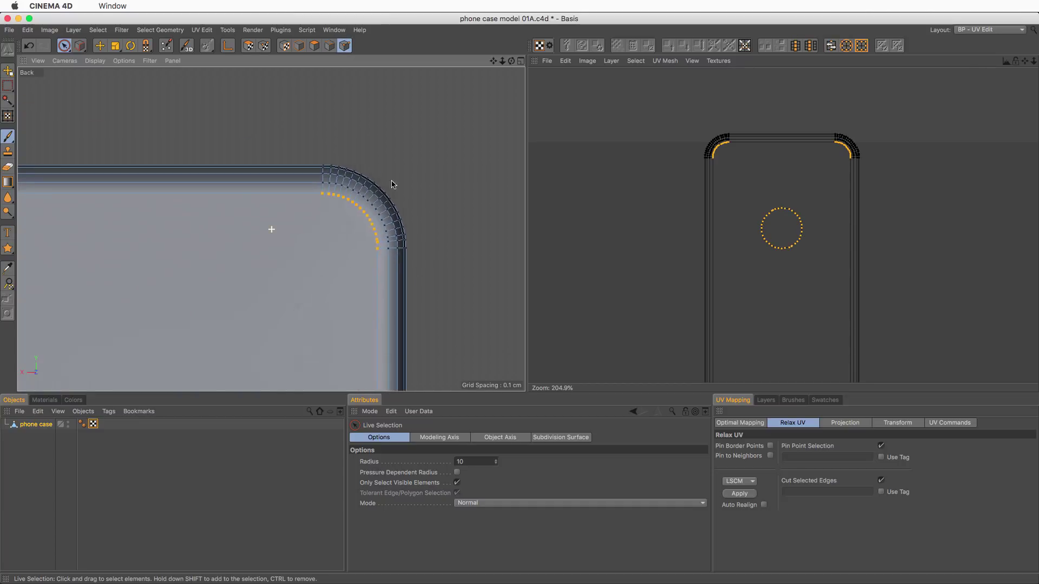
alt+right_drag(369, 200, 409, 223)
click(496, 206)
alt+middle_drag(396, 260, 387, 223)
mouse_move(317, 179)
mouse_down()
mouse_move(285, 202)
mouse_move(282, 233)
mouse_move(325, 284)
mouse_move(379, 268)
mouse_move(391, 216)
mouse_move(357, 182)
mouse_move(344, 182)
mouse_move(374, 198)
mouse_move(379, 255)
mouse_up()
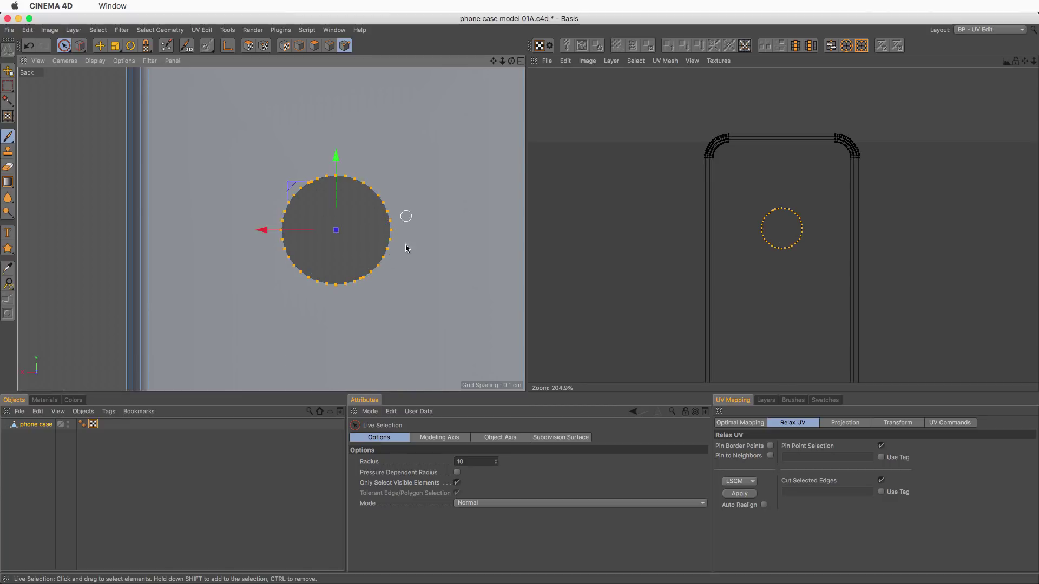
scroll(448, 174, down, 4)
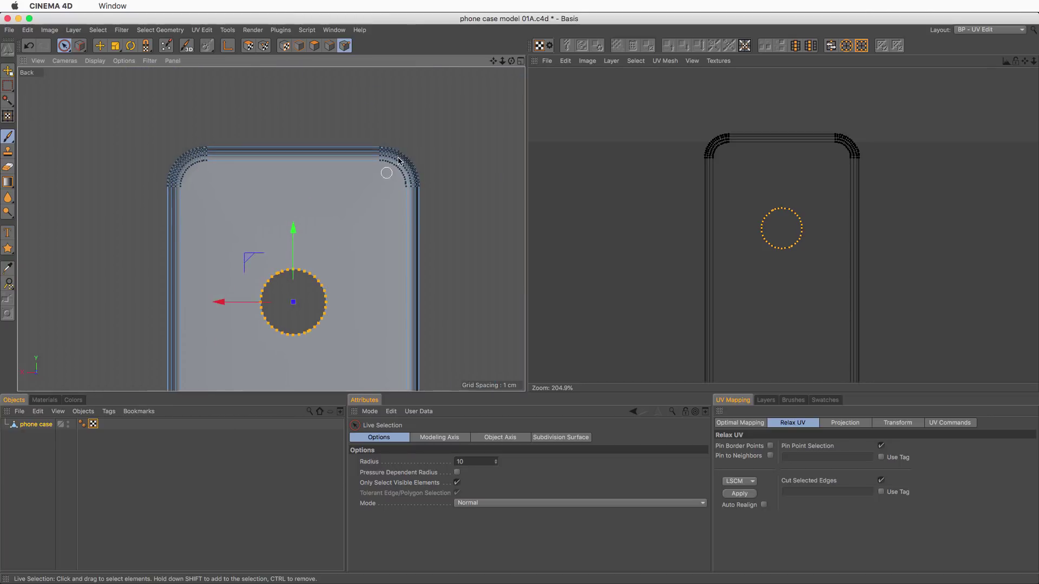
Check the corner cut edges against the pinned hole points, and apply the LSCM relax in UV Polygons mode.
scroll(398, 171, up, 5)
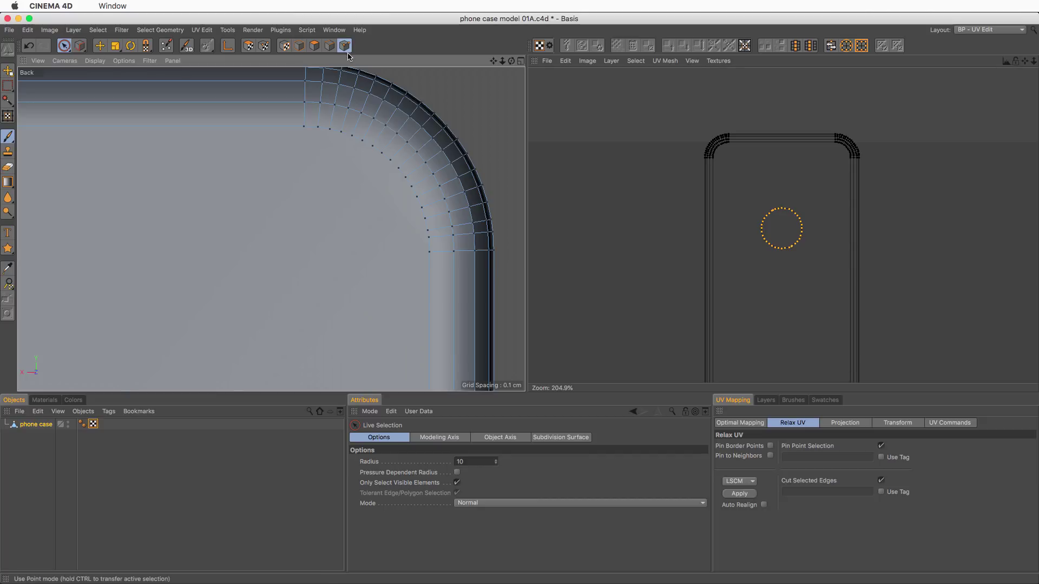
click(331, 46)
alt+right_drag(411, 228, 350, 310)
alt+middle_drag(350, 309, 337, 265)
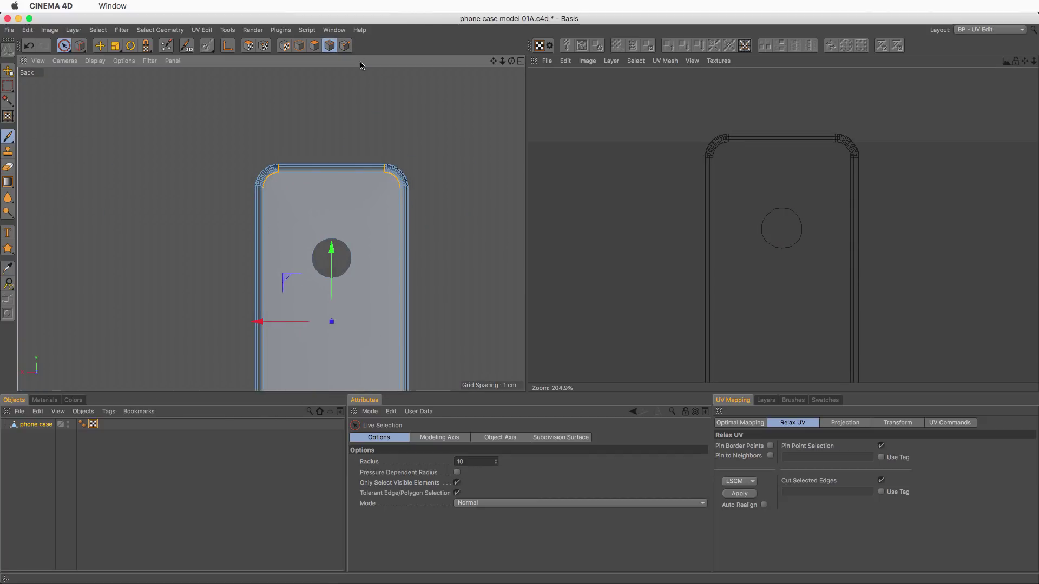
click(345, 47)
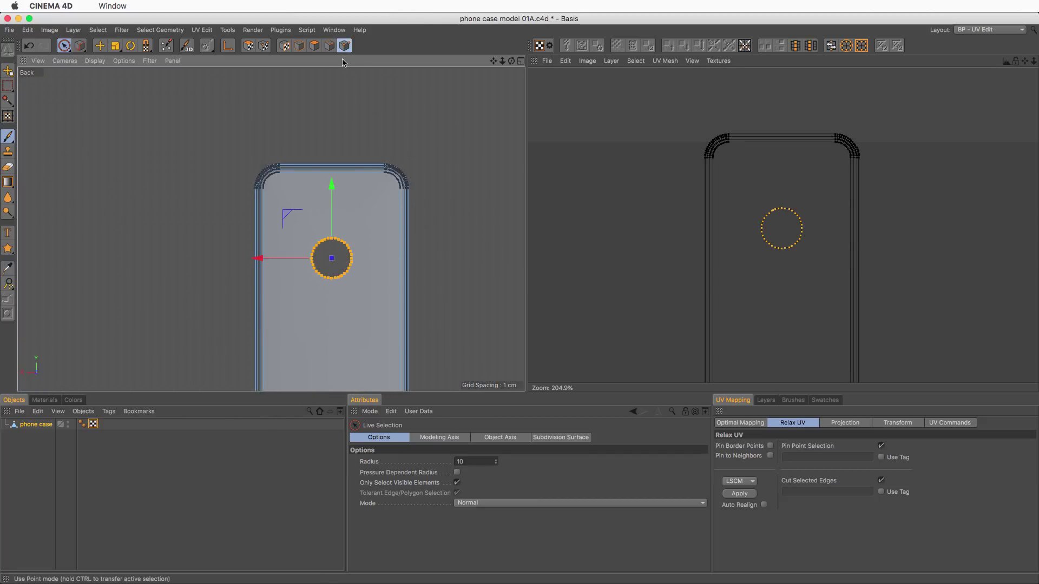
click(249, 46)
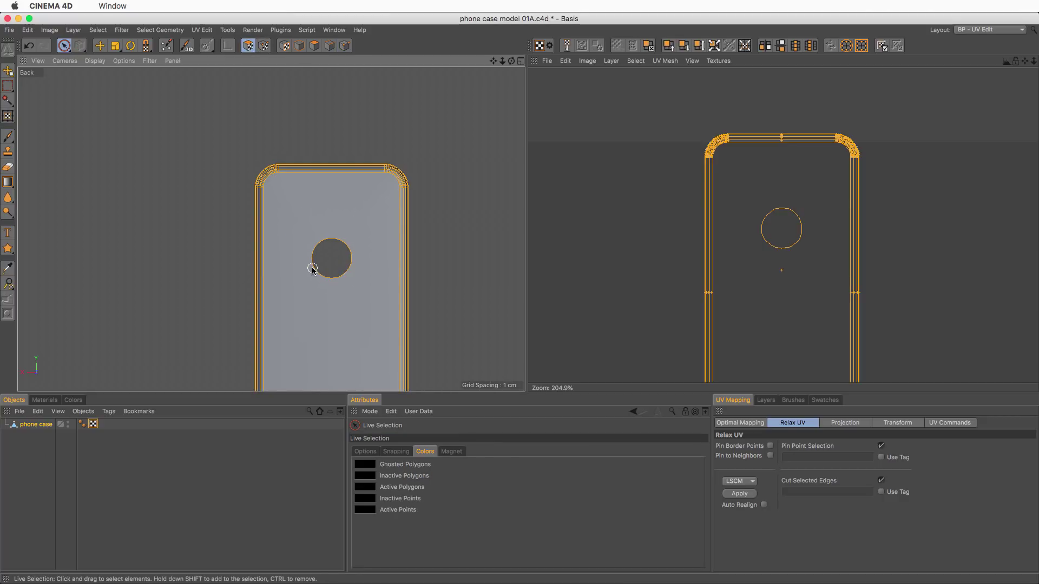
click(751, 494)
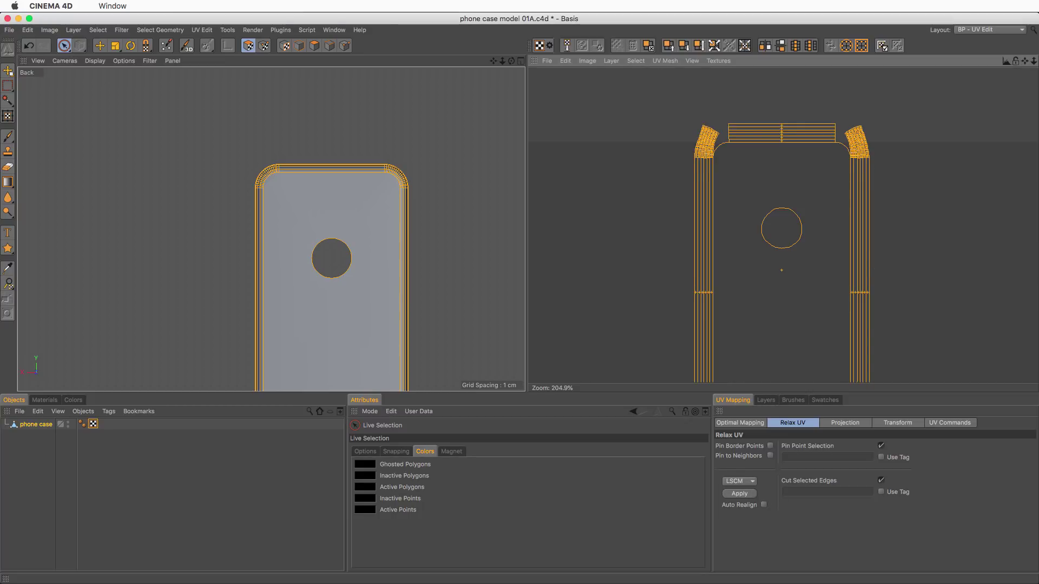
Inspect the unwrapped top strip and corner strips, and show the case's rounded top corner up close in the Perspective view.
scroll(849, 161, up, 5)
alt+middle_drag(857, 161, 840, 248)
scroll(867, 202, down, 2)
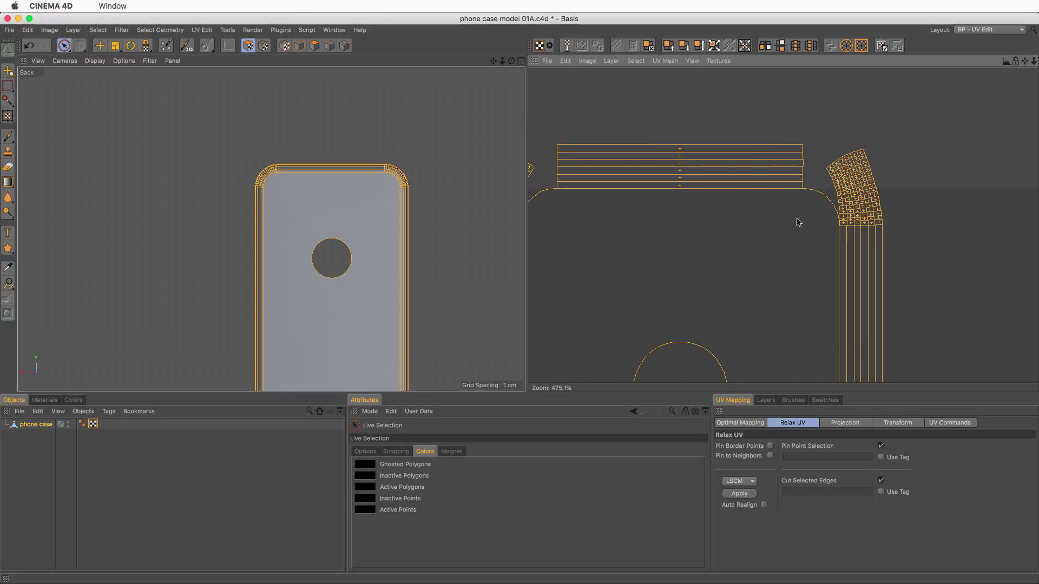
alt+middle_drag(653, 222, 801, 189)
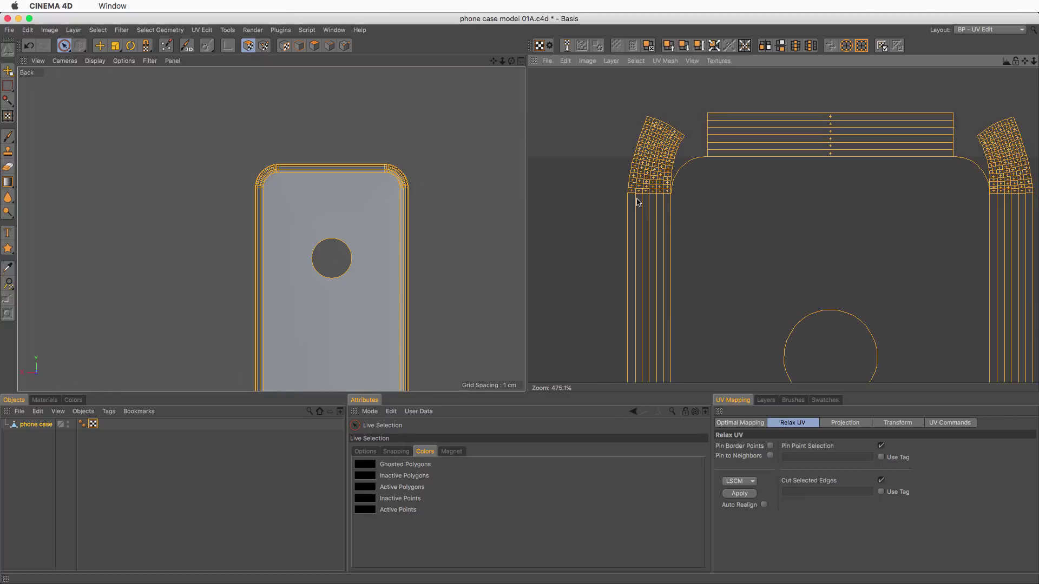
click(521, 61)
click(266, 60)
alt+drag(389, 181, 386, 255)
scroll(420, 190, up, 5)
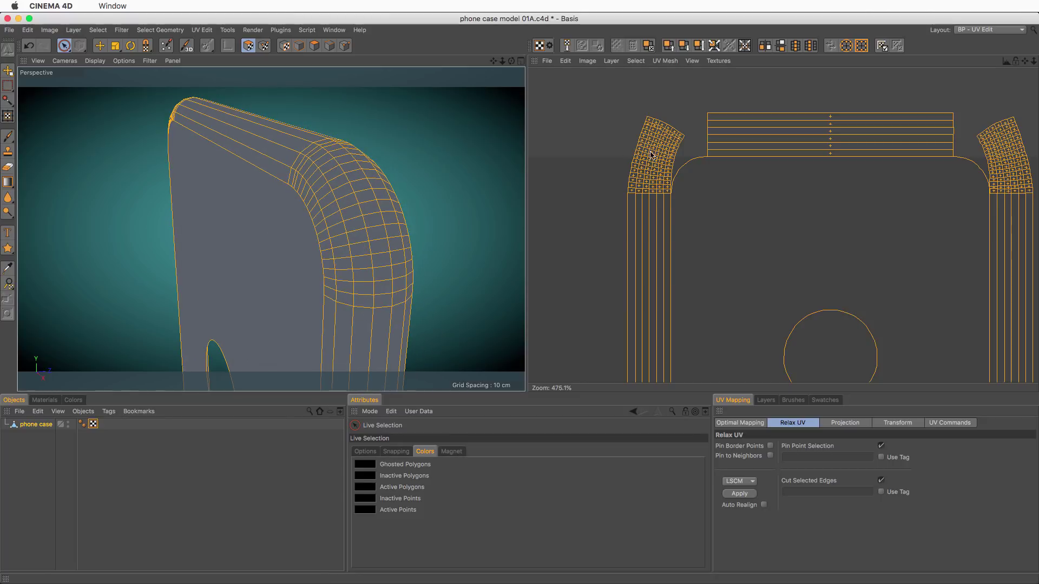
Examine the polygon grids of both unwrapped top corner strips and their gaps to the top strip in the UV layout.
scroll(652, 154, up, 5)
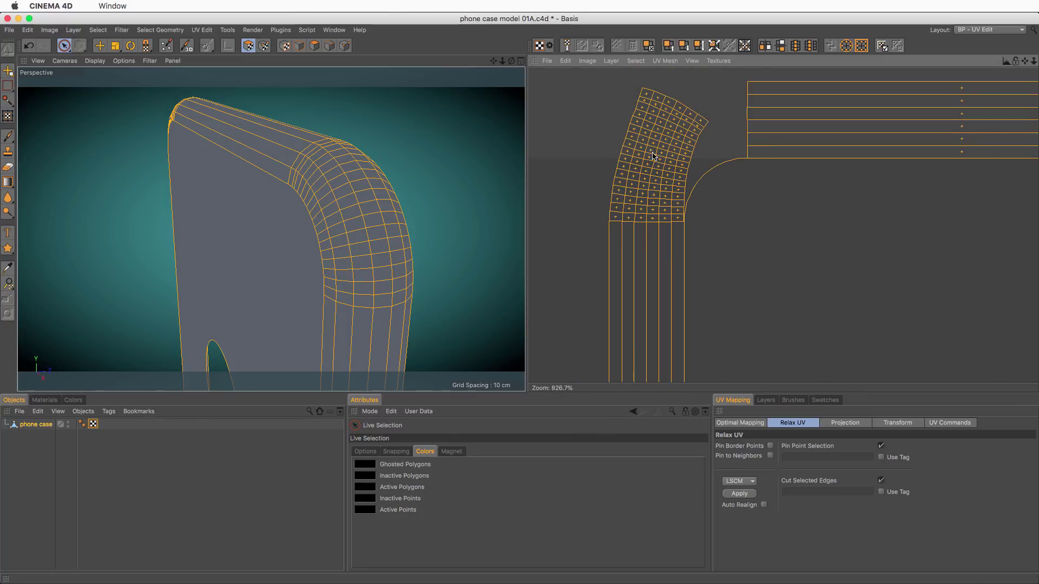
scroll(657, 154, down, 2)
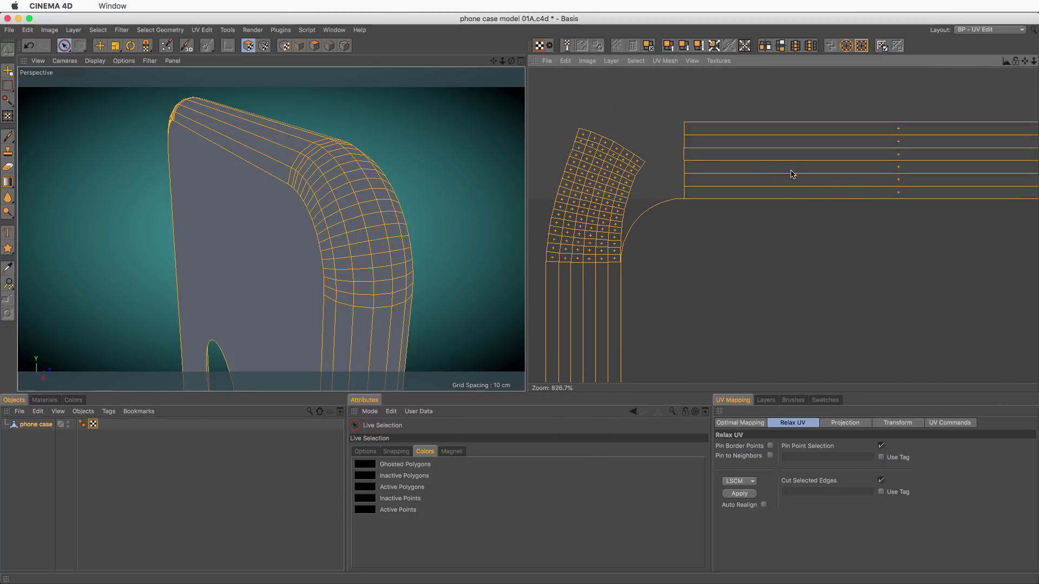
alt+middle_drag(842, 188, 644, 188)
scroll(918, 194, down, 4)
alt+middle_drag(949, 250, 835, 249)
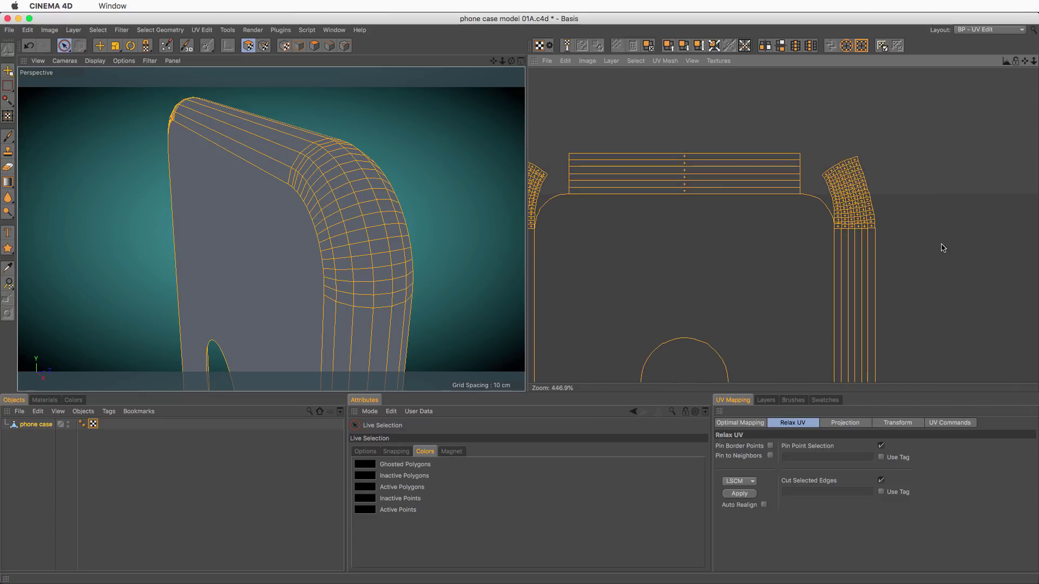
scroll(860, 212, up, 7)
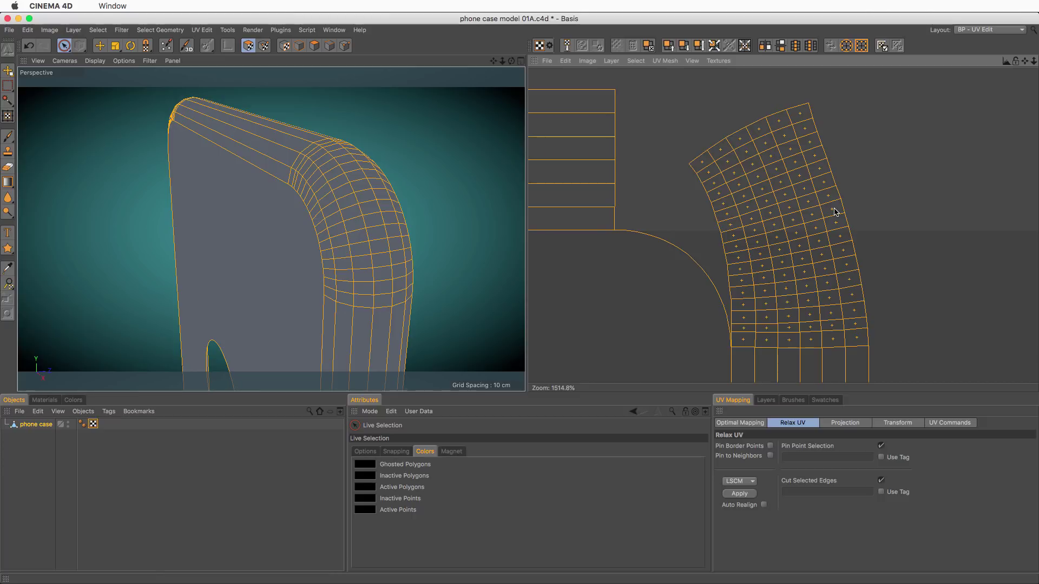
alt+middle_drag(836, 219, 806, 227)
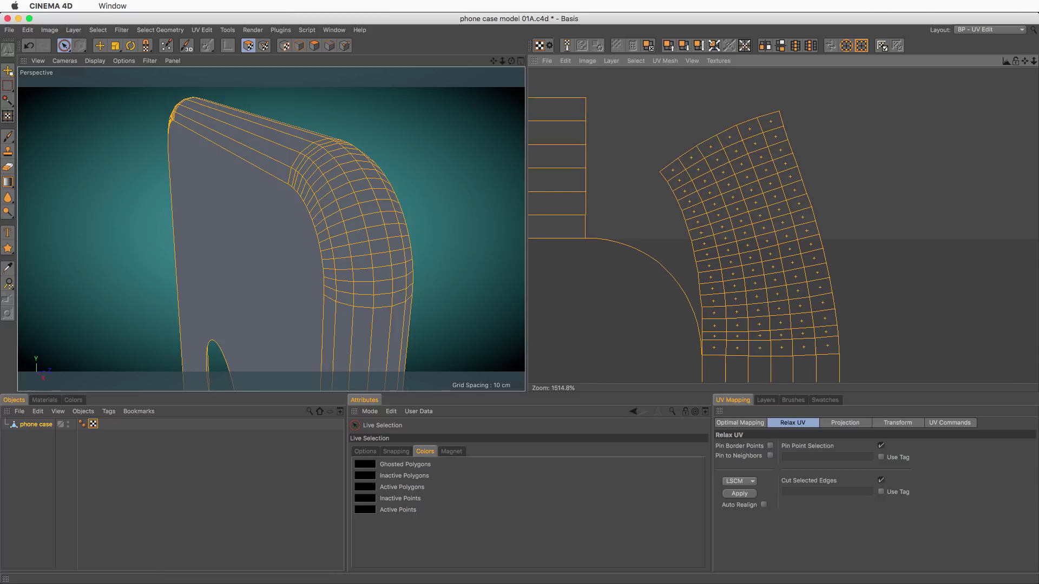
alt+middle_drag(819, 304, 820, 296)
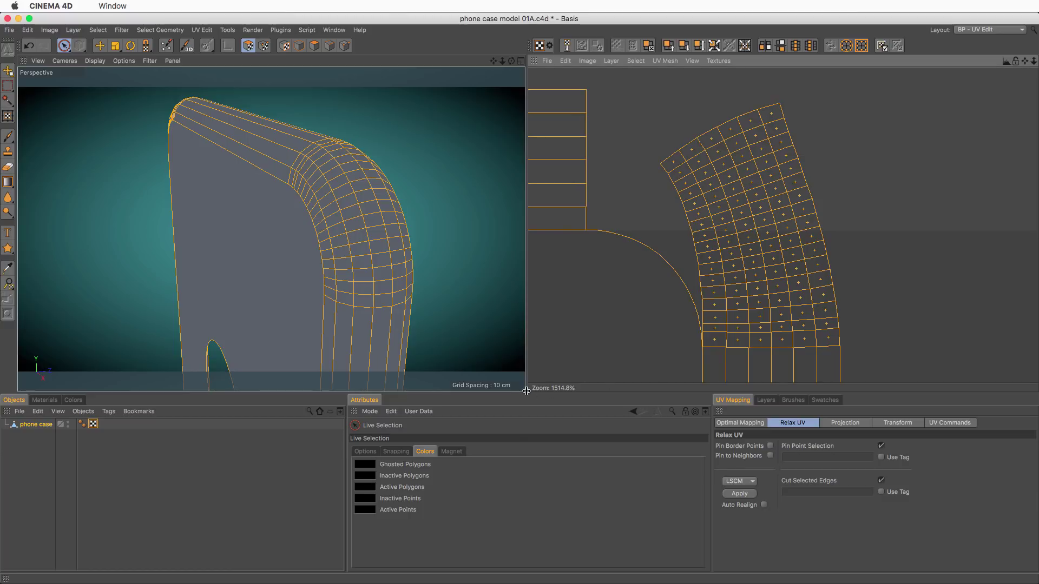
Enlarge the UV view within the layout and examine where the curved corner strip meets the straight side strip.
drag(527, 391, 435, 385)
drag(500, 393, 486, 481)
alt+middle_drag(590, 385, 643, 368)
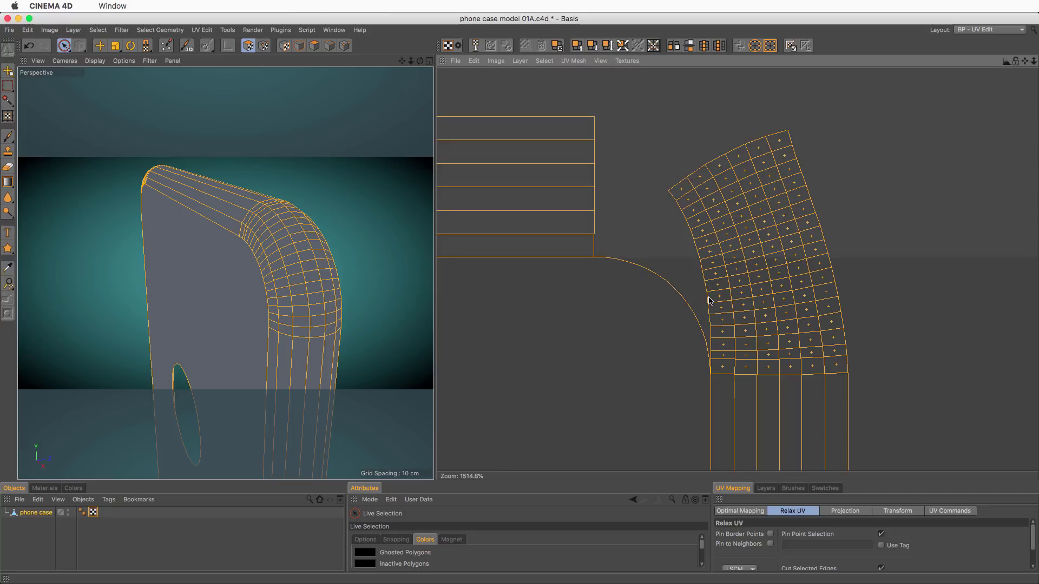
alt+middle_drag(710, 301, 718, 292)
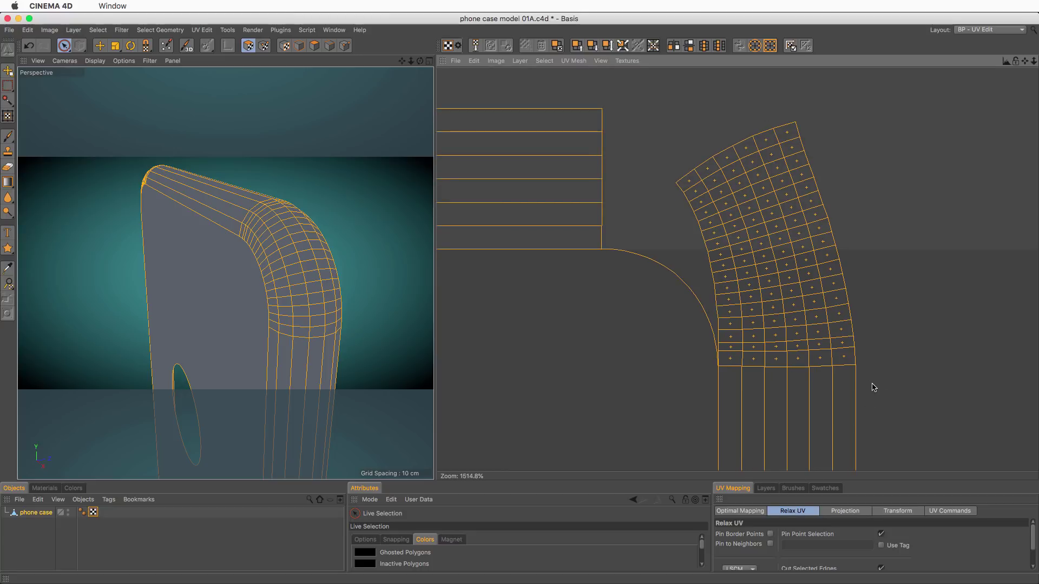
alt+middle_drag(808, 392, 817, 376)
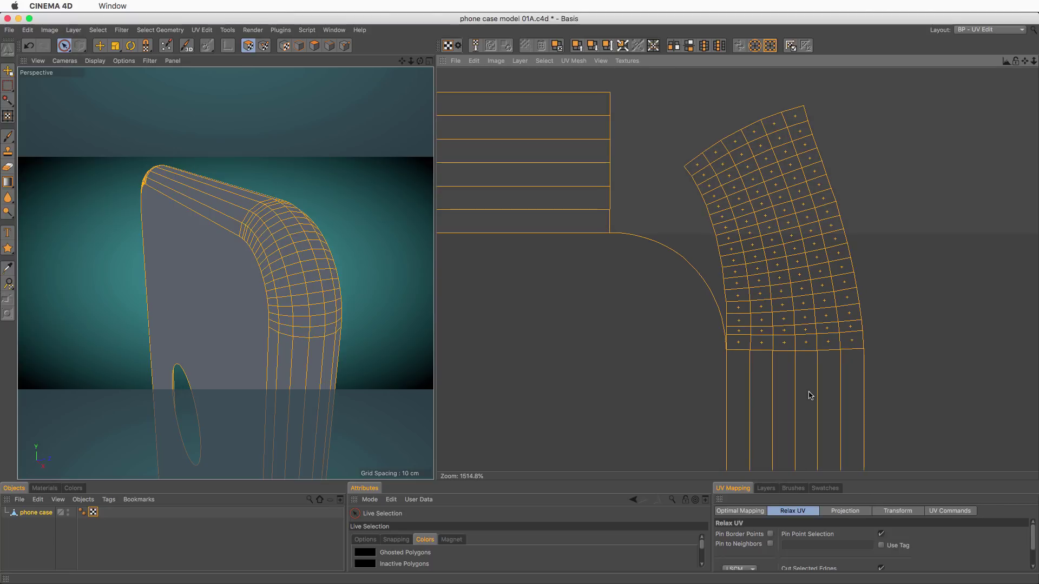
click(345, 46)
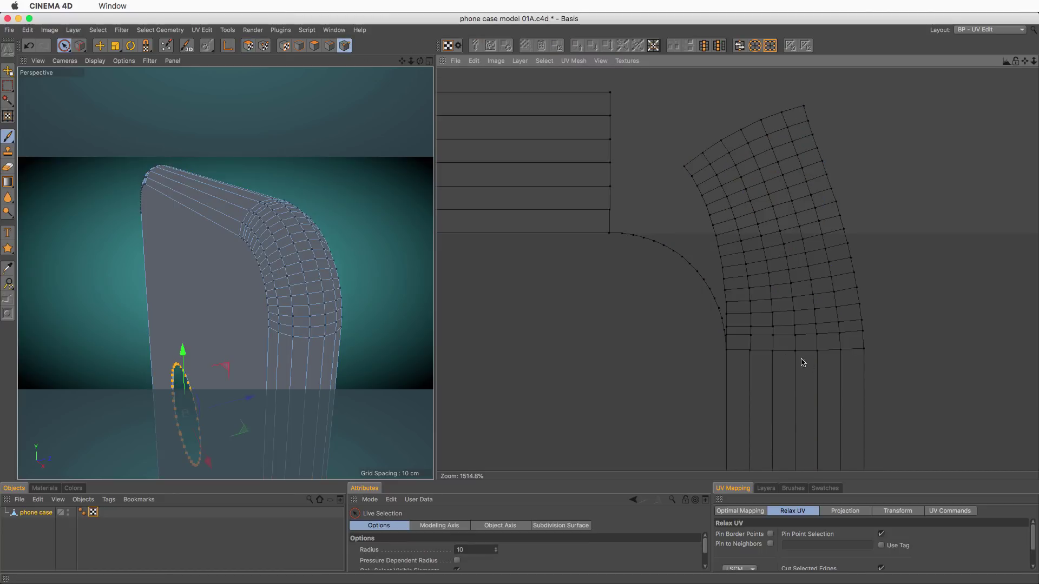
click(728, 352)
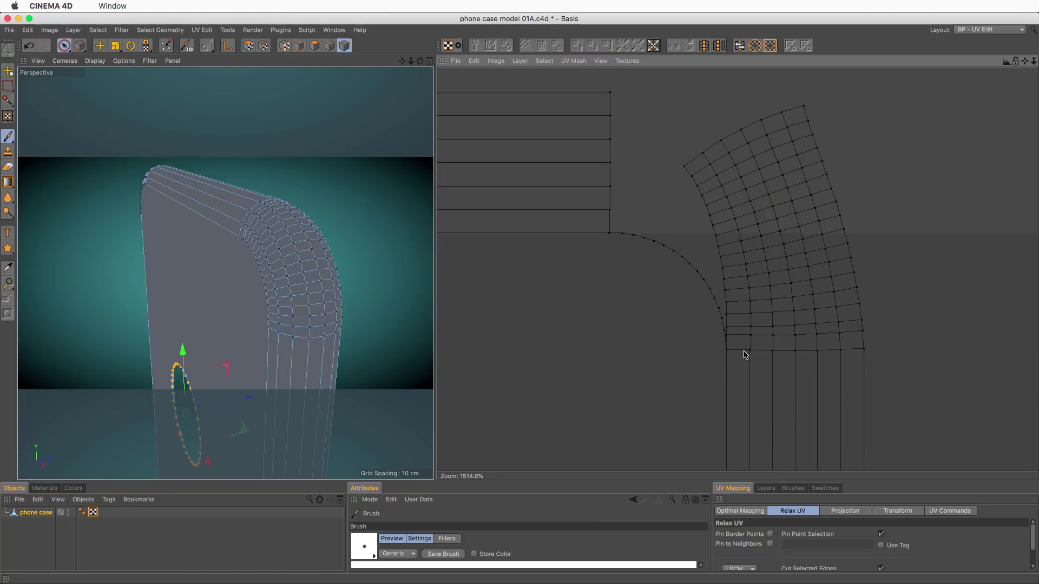
click(65, 47)
click(726, 351)
click(64, 46)
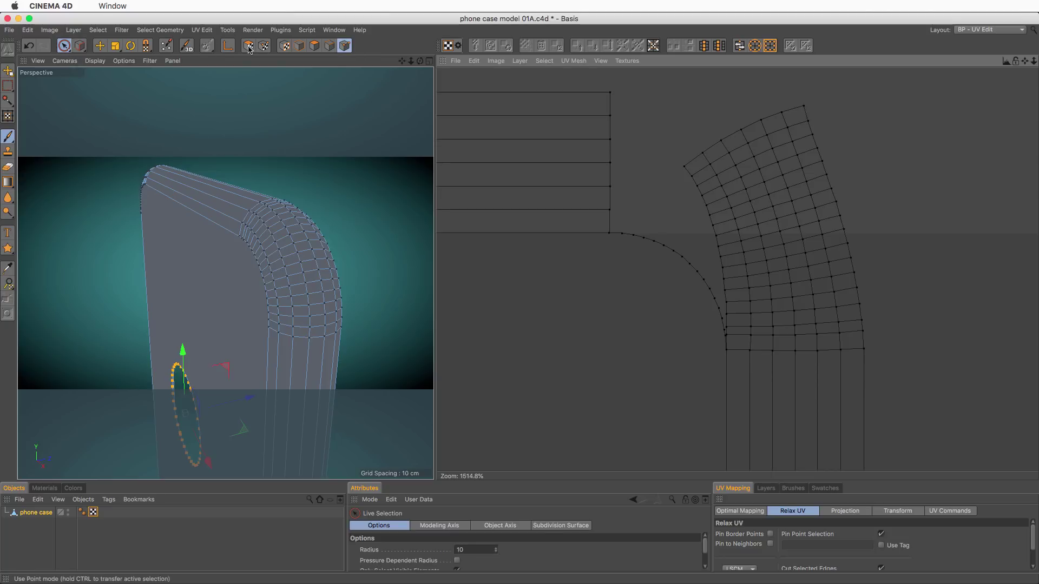
In UV Points mode, select only the row of points where the curved corner strip joins the straight side strip.
click(265, 49)
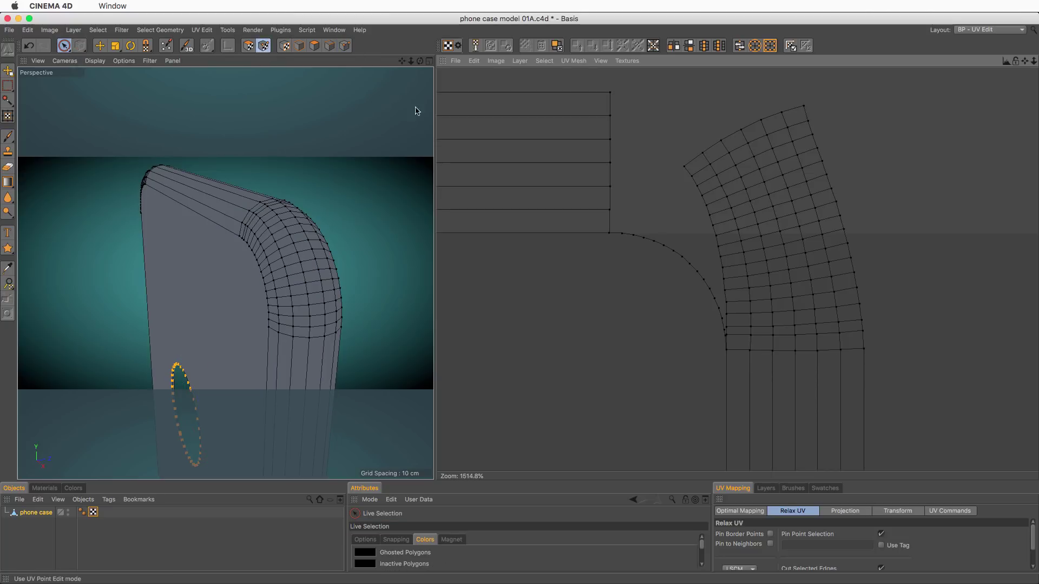
mouse_move(733, 360)
mouse_down()
mouse_move(890, 394)
mouse_move(759, 412)
mouse_up()
alt+middle_drag(809, 413, 795, 295)
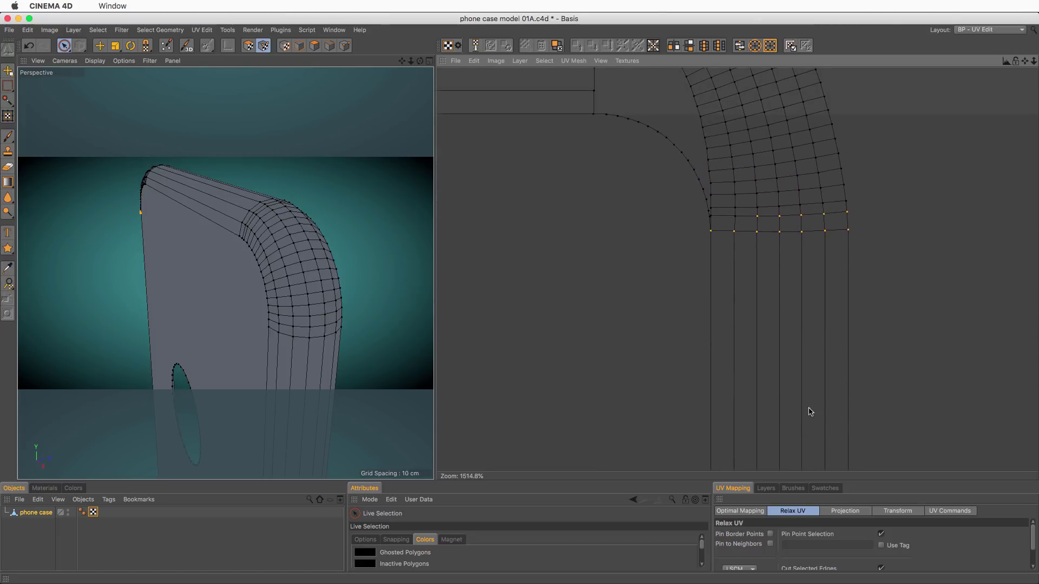
scroll(806, 403, down, 1)
alt+middle_drag(798, 392, 774, 355)
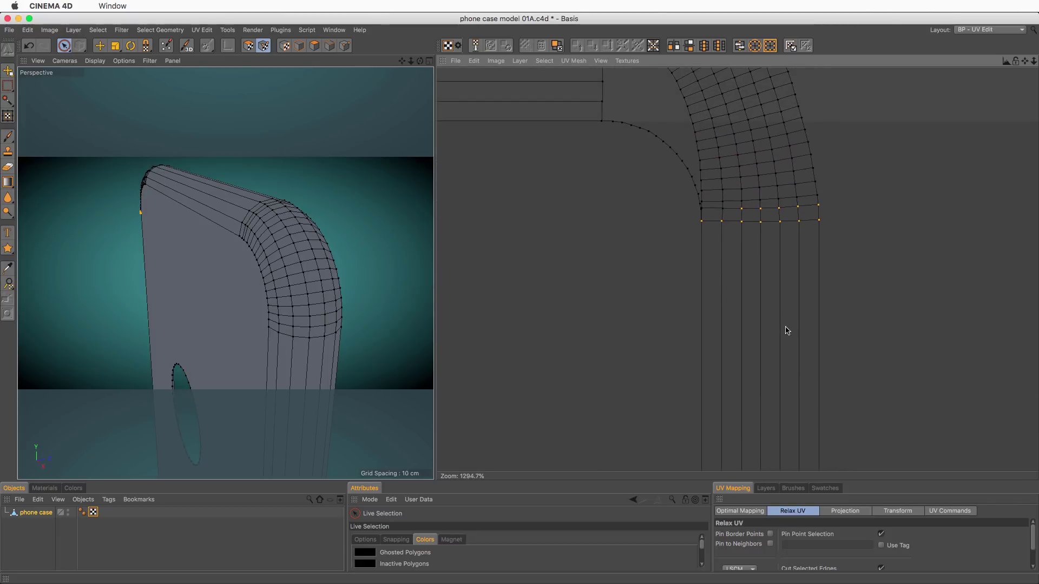
mouse_move(786, 330)
mouse_down()
mouse_move(816, 285)
mouse_move(702, 279)
mouse_up()
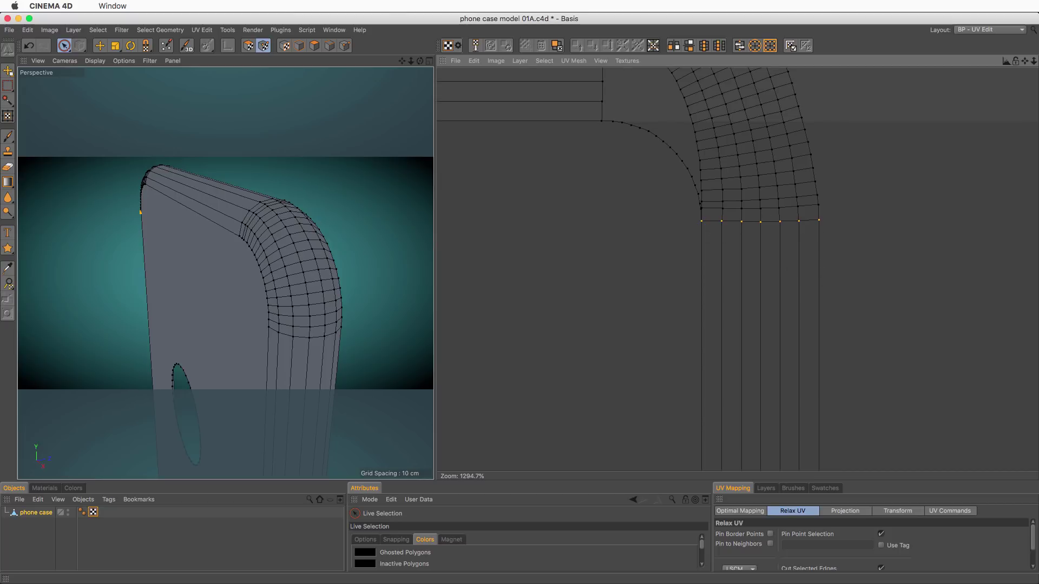
Straighten the selected row of UV points at the corner strip's base with the Line Up UV command.
scroll(737, 258, up, 8)
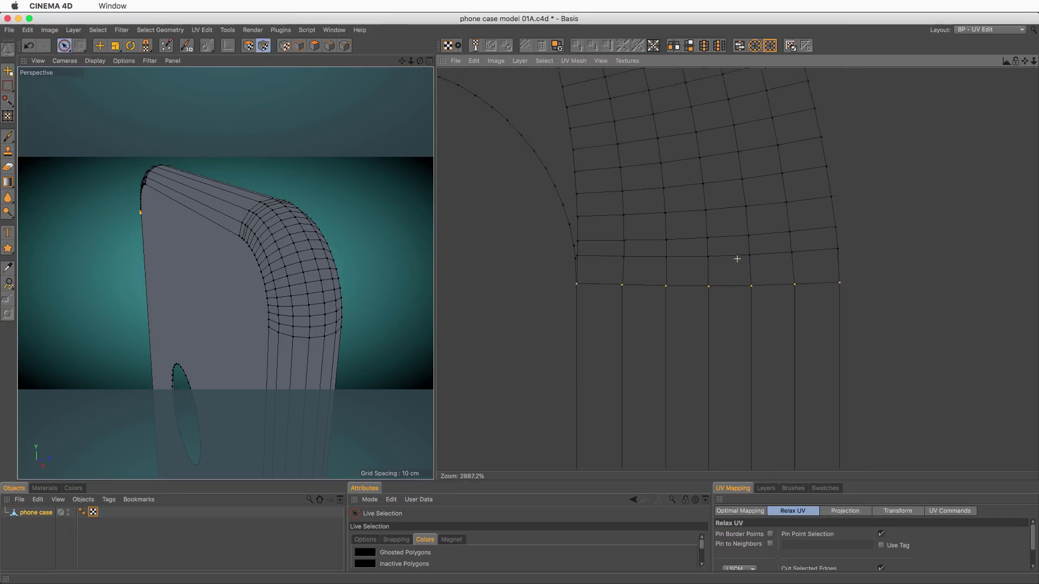
scroll(737, 259, down, 1)
mouse_move(815, 395)
mouse_down()
mouse_move(666, 388)
mouse_move(777, 401)
mouse_up()
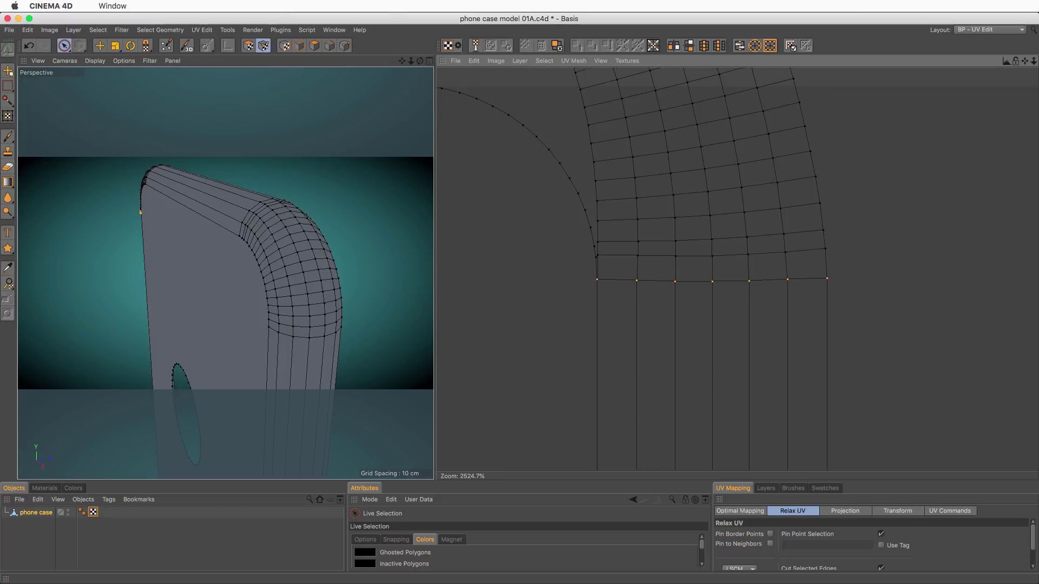
alt+middle_drag(794, 392, 785, 342)
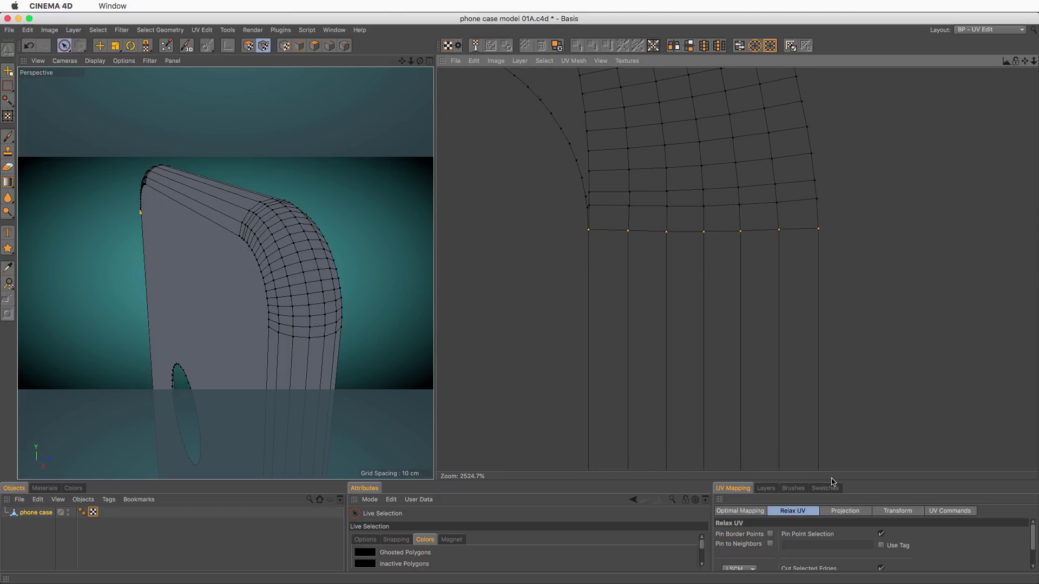
drag(837, 480, 855, 380)
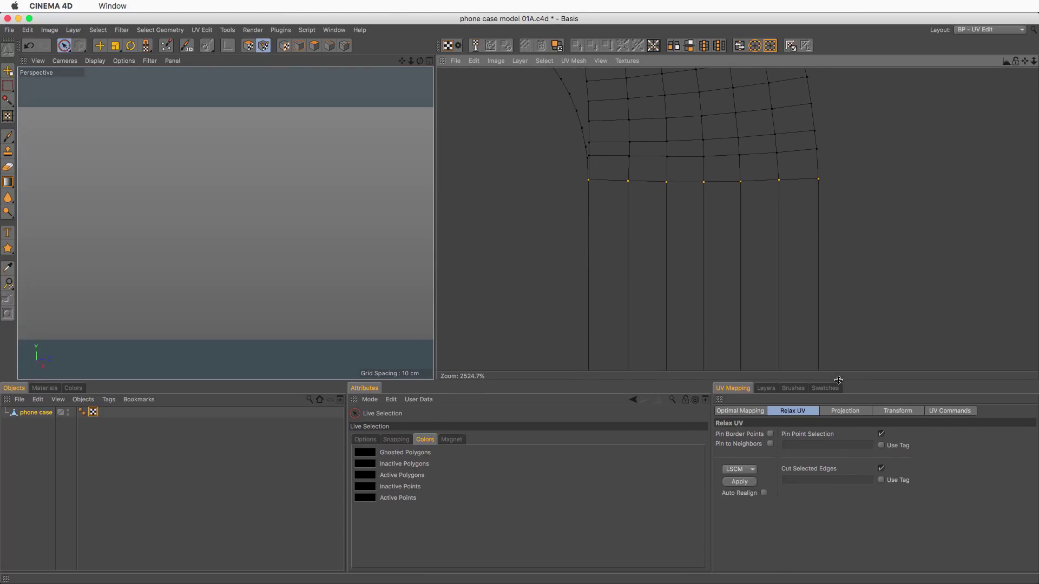
click(962, 414)
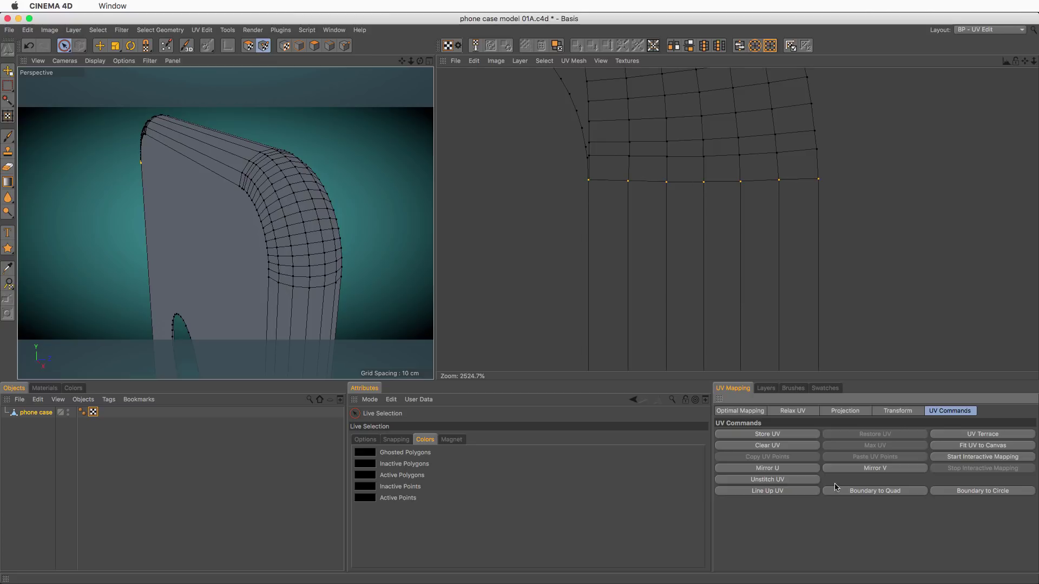
click(783, 491)
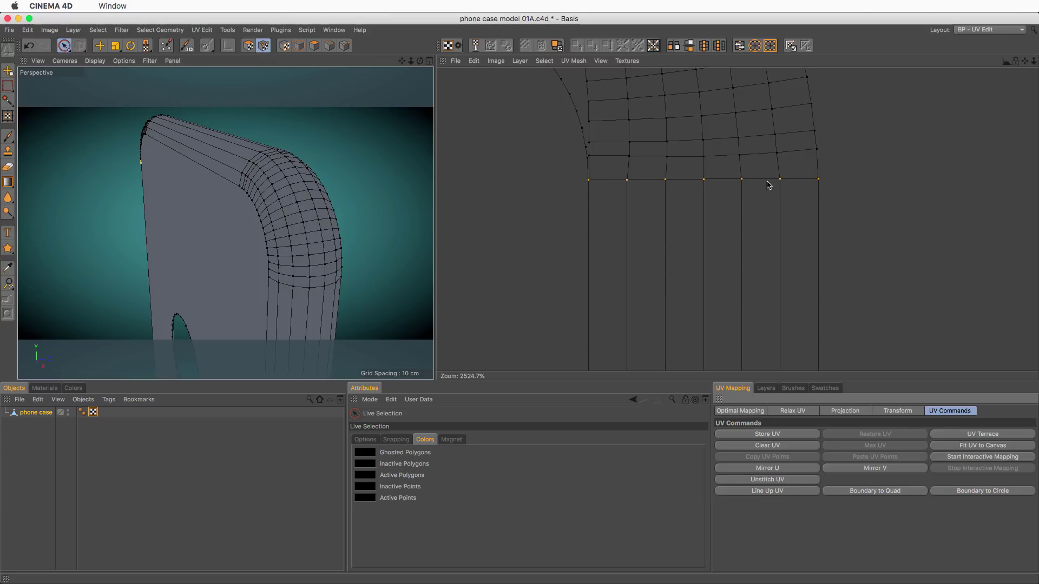
scroll(777, 181, down, 5)
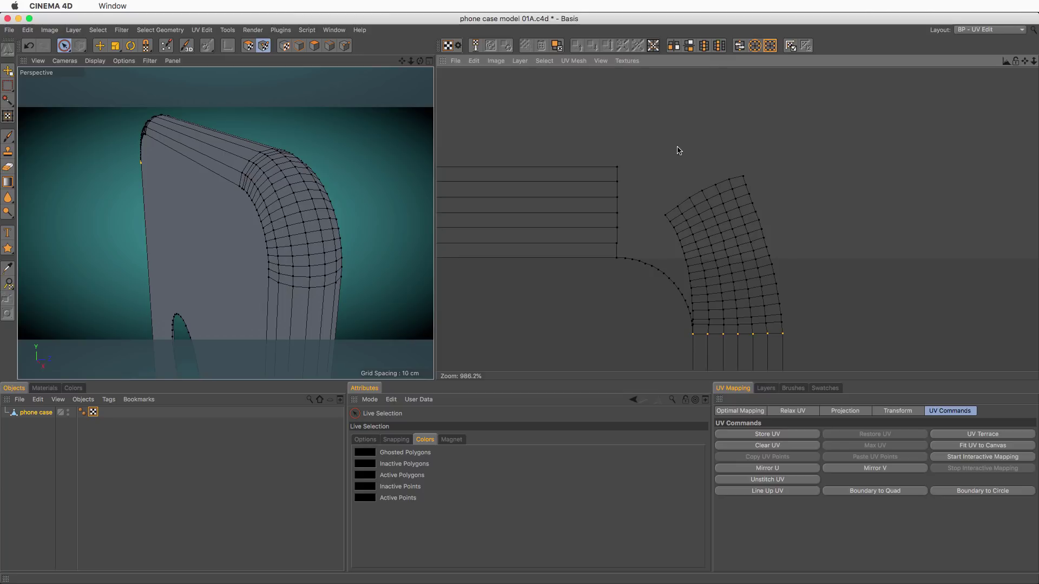
Select the row of UV points at the curved corner strip's free end and straighten it with the Line Up UV command.
drag(656, 155, 661, 181)
click(366, 439)
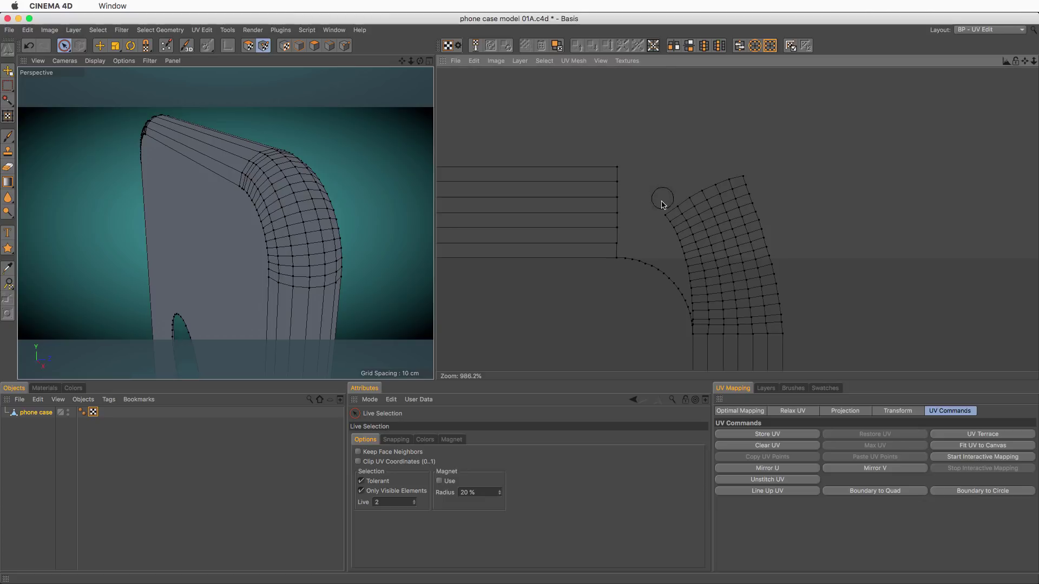
mouse_move(661, 214)
mouse_down()
mouse_move(725, 169)
mouse_move(762, 172)
mouse_up()
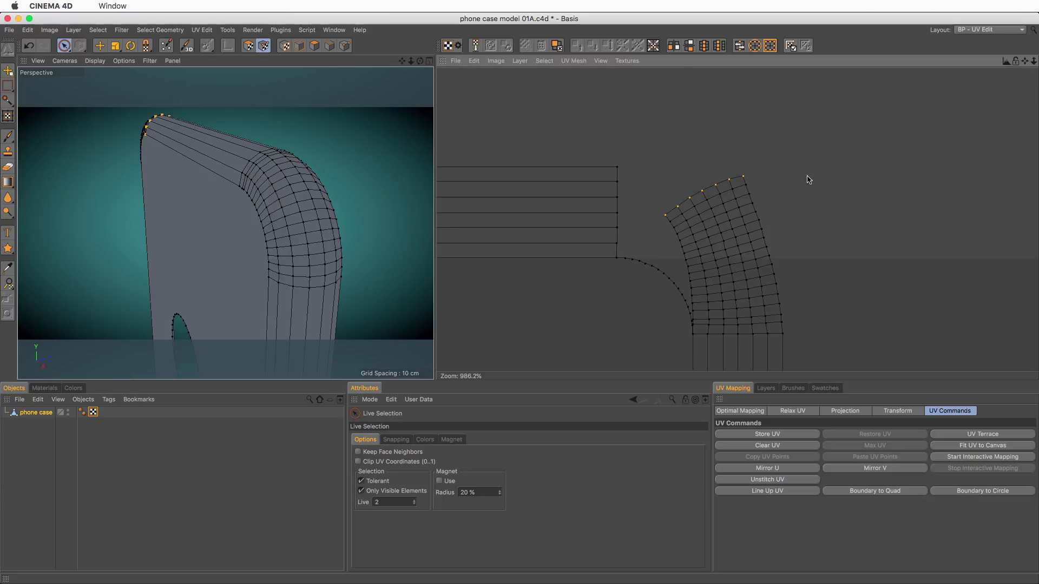
click(784, 492)
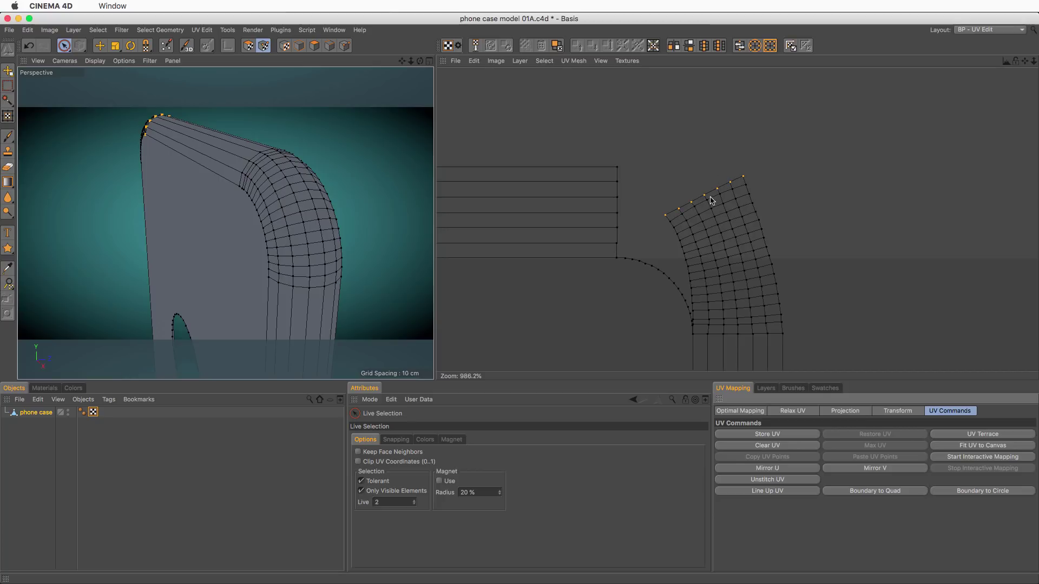
Move the straightened end row of UV points onto the top strip's upper edge and rotate it until it is horizontal.
key(r)
mouse_move(705, 198)
mouse_down()
mouse_move(728, 131)
mouse_move(706, 200)
mouse_move(696, 196)
mouse_up()
key(e)
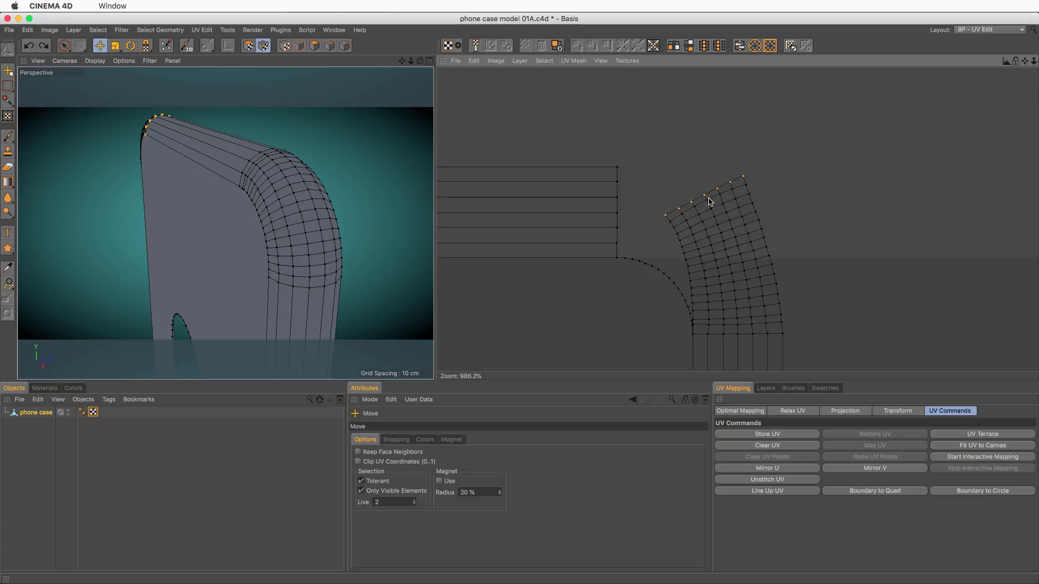
scroll(711, 201, up, 6)
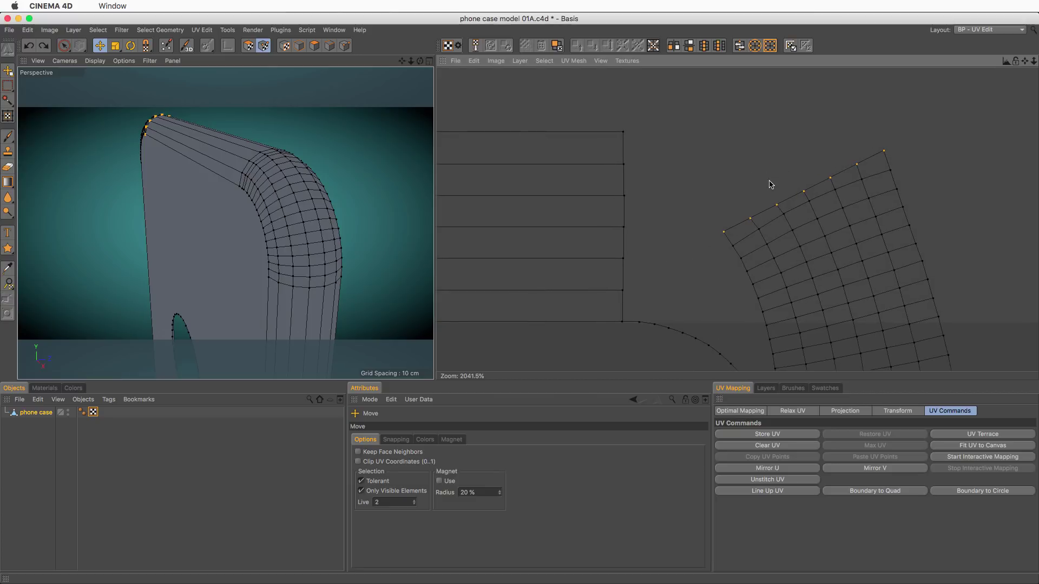
drag(809, 215, 575, 156)
key(r)
drag(570, 132, 570, 132)
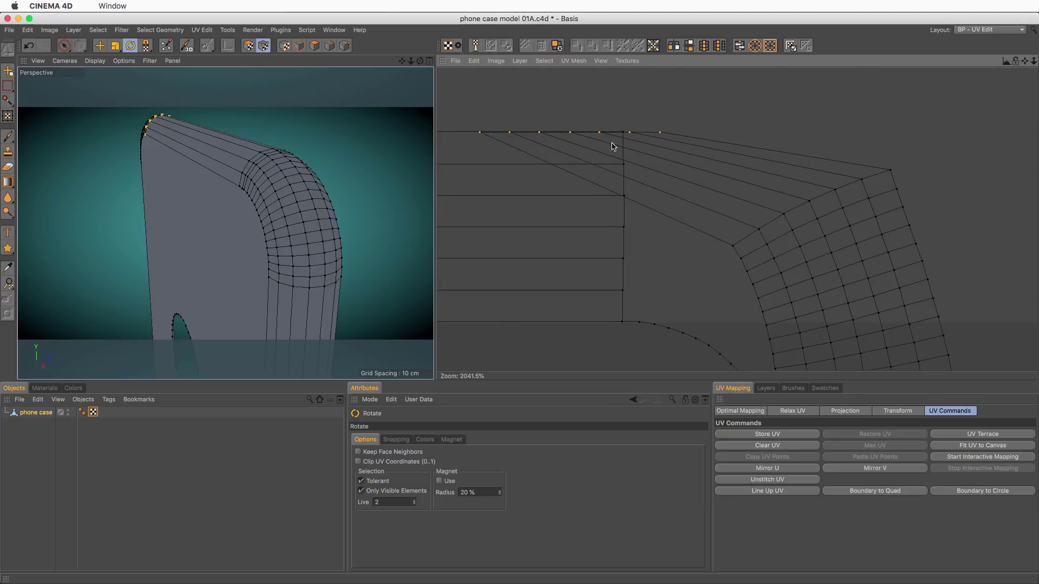
alt+middle_drag(612, 146, 649, 184)
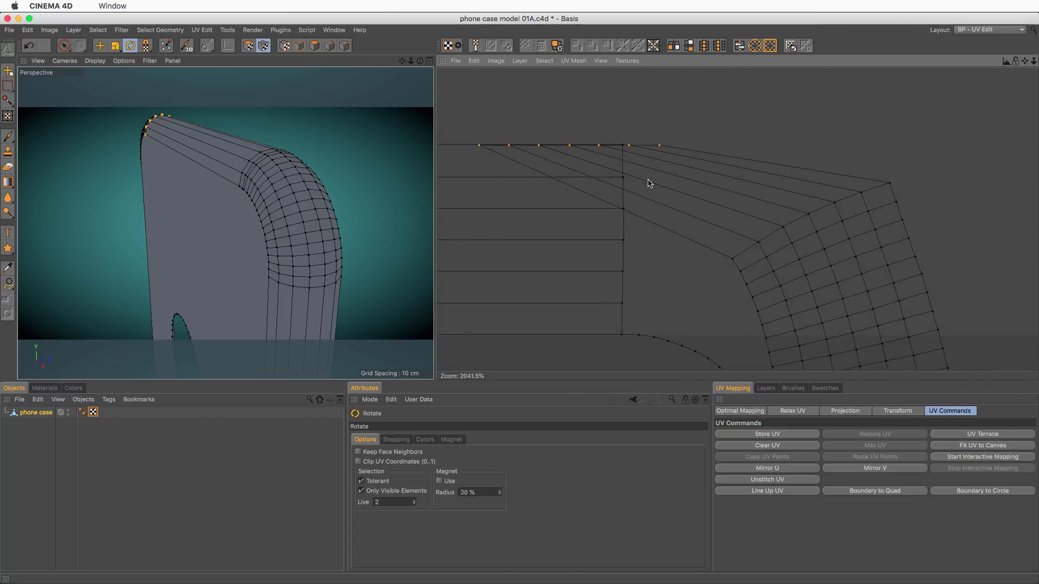
scroll(768, 263, down, 3)
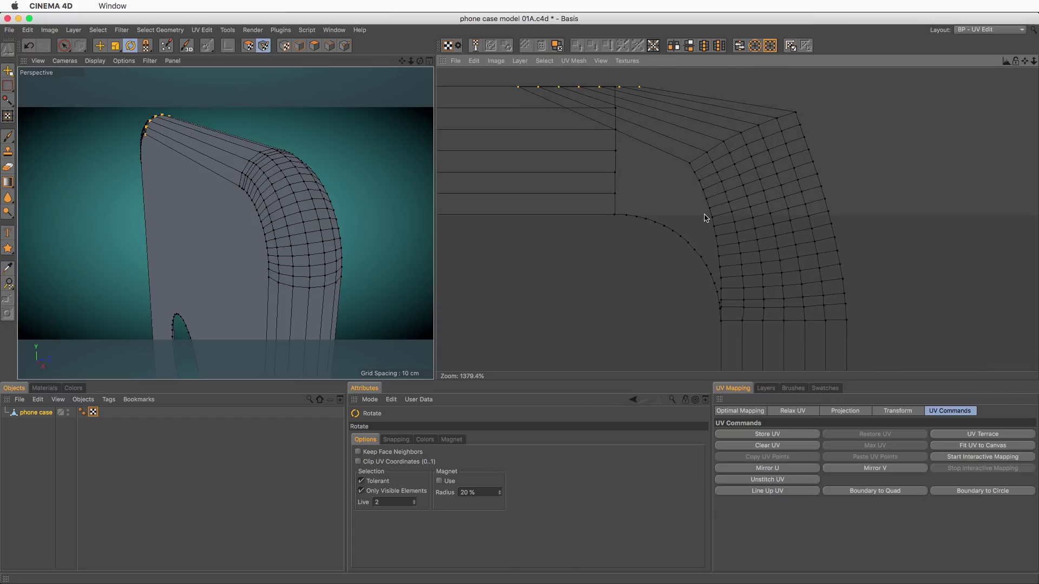
Move the horizontal row onto the corner strip's base row and scale it to match the base row's width.
key(e)
drag(633, 126, 839, 359)
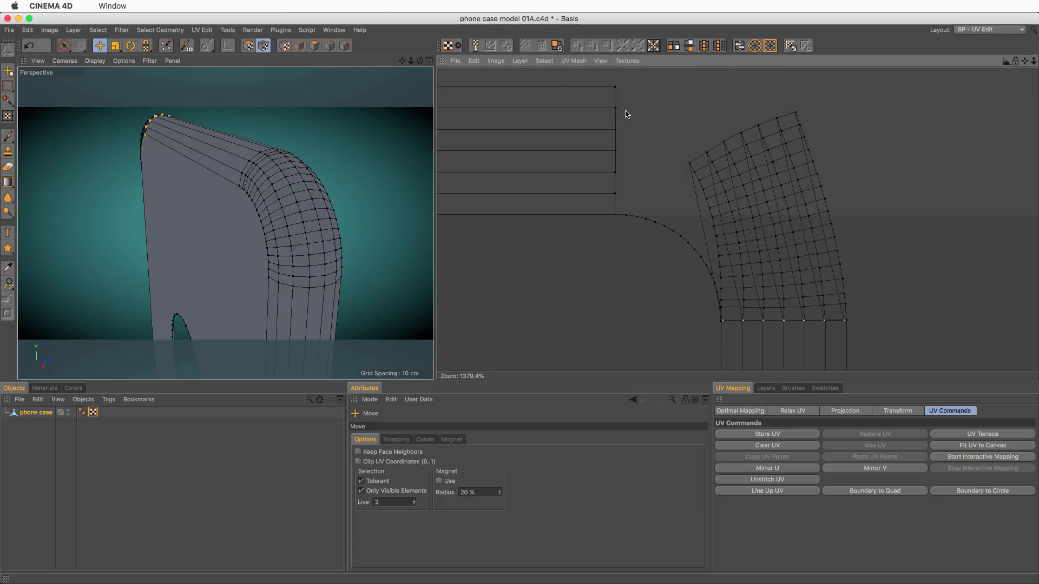
scroll(797, 318, up, 8)
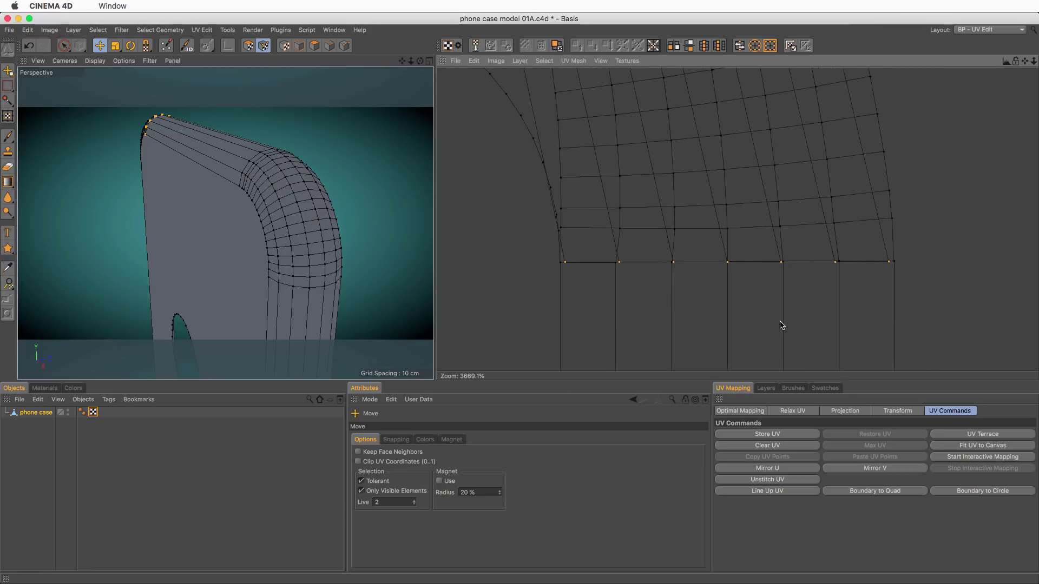
alt+middle_drag(706, 254, 755, 260)
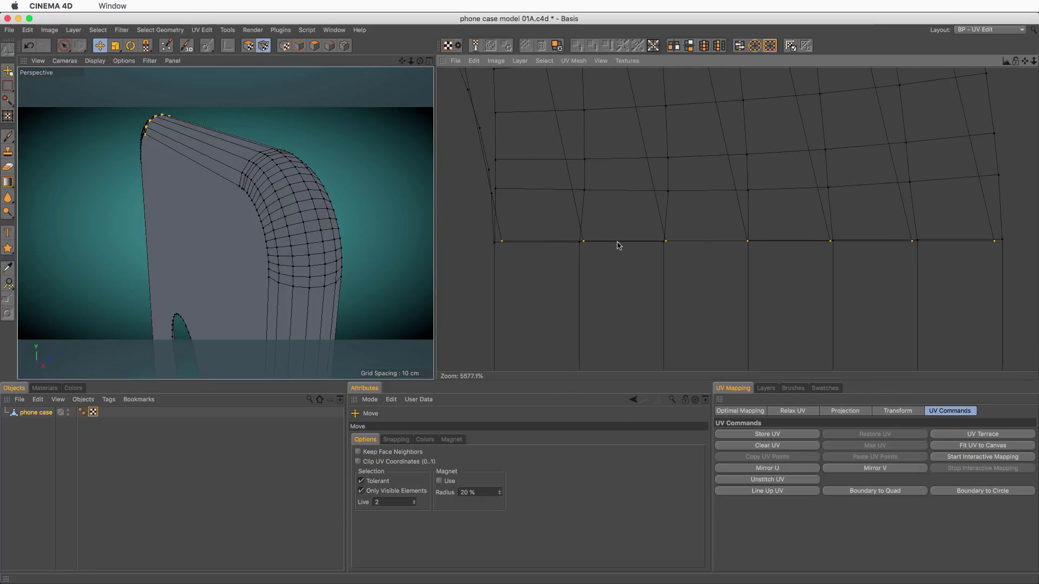
key(t)
drag(748, 241, 755, 241)
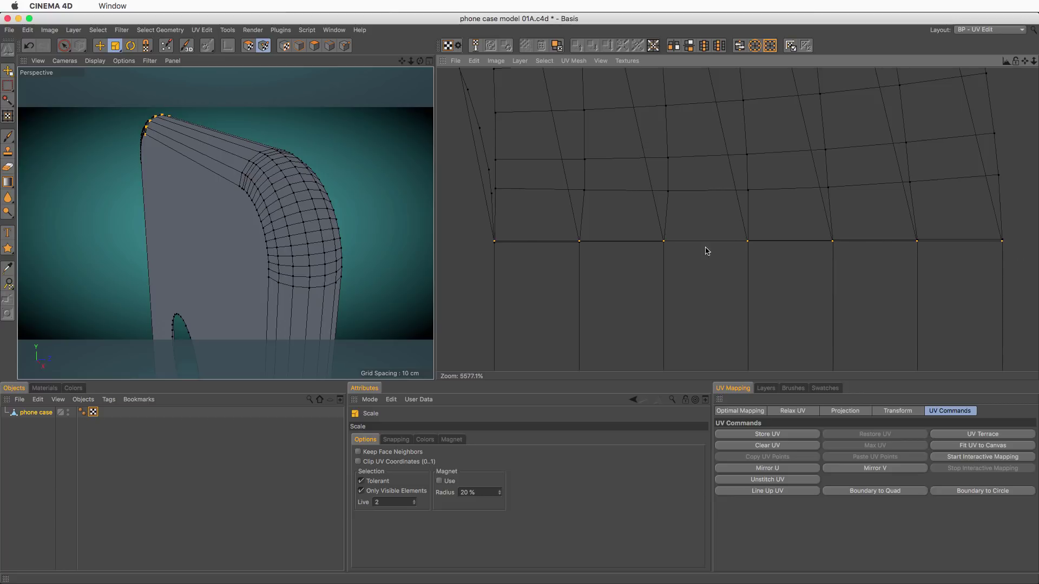
scroll(867, 232, down, 6)
scroll(883, 204, down, 2)
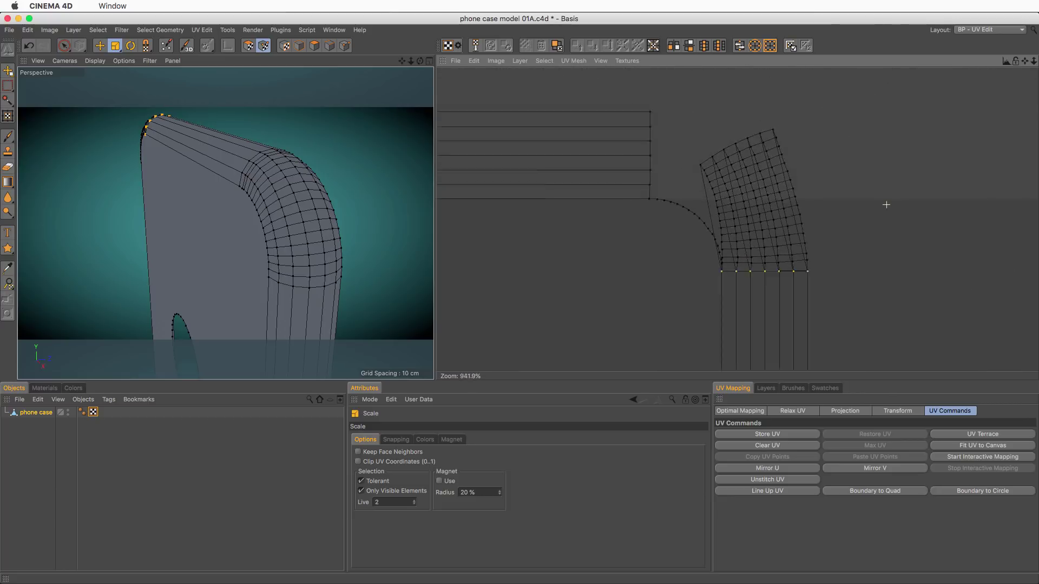
key(e)
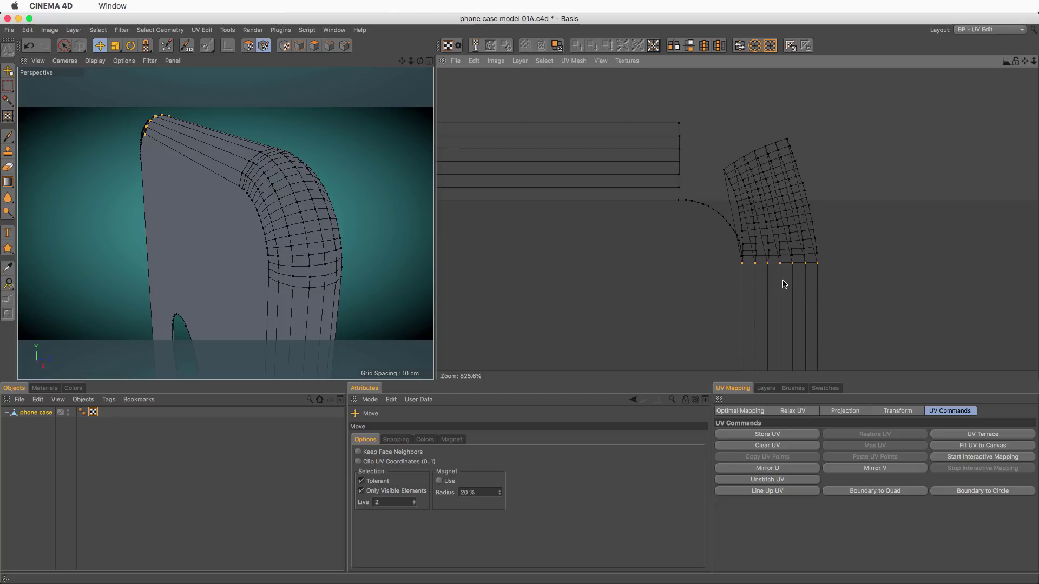
drag(782, 284, 773, 151)
key(super+z)
click(896, 411)
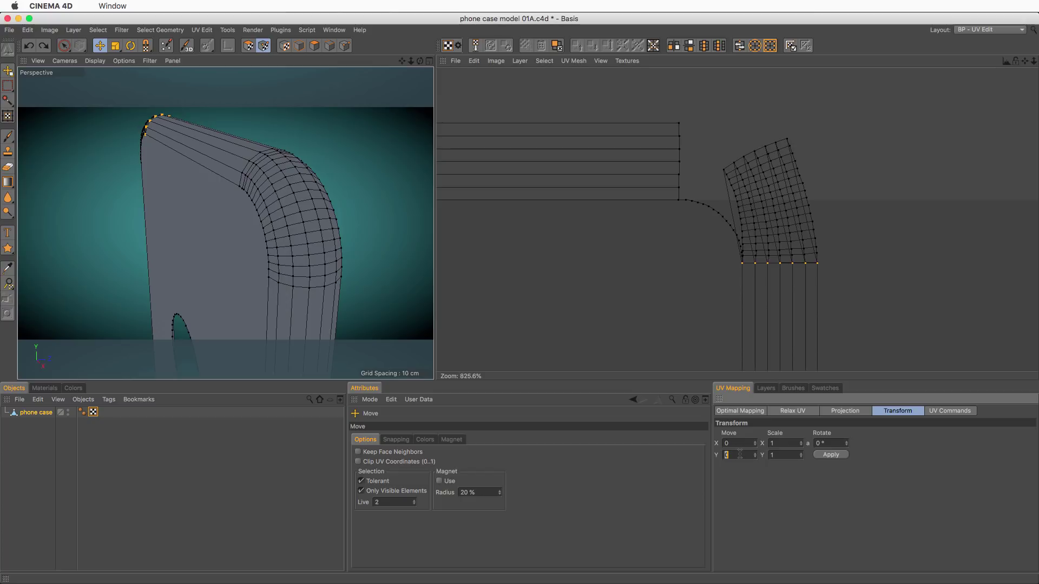
click(835, 454)
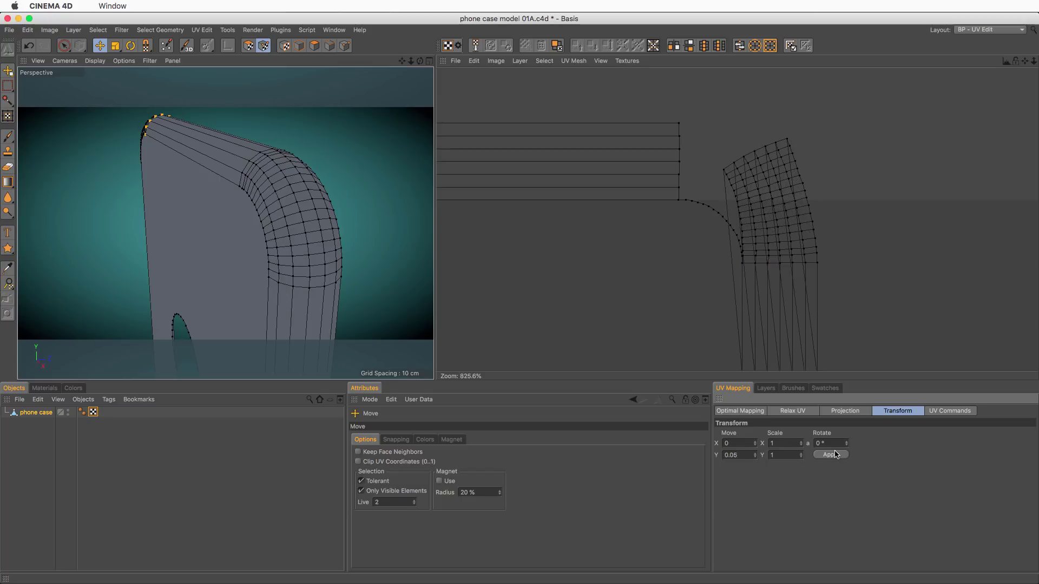
key(super+z)
Move the row up beyond the corner strip's free end with repeated Y transforms of -0.01 and a final one of -0.005.
double_click(746, 456)
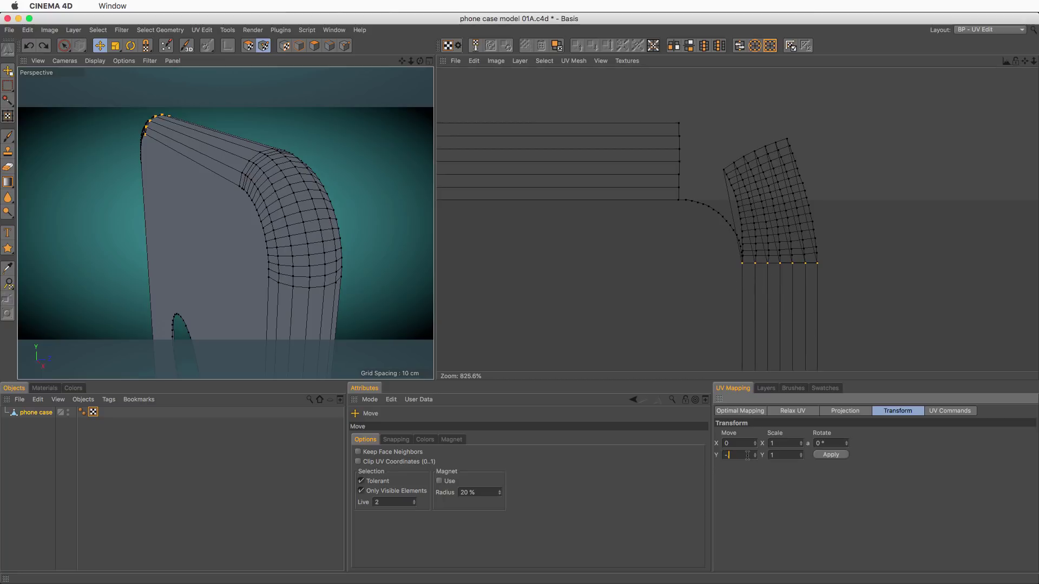
click(841, 455)
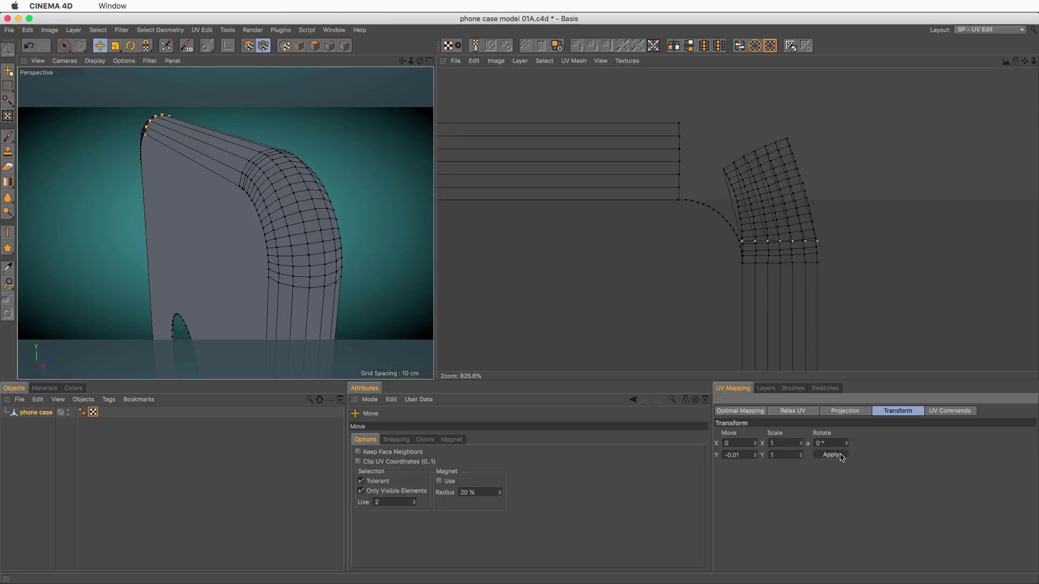
click(841, 454)
click(841, 455)
click(841, 455)
click(841, 455)
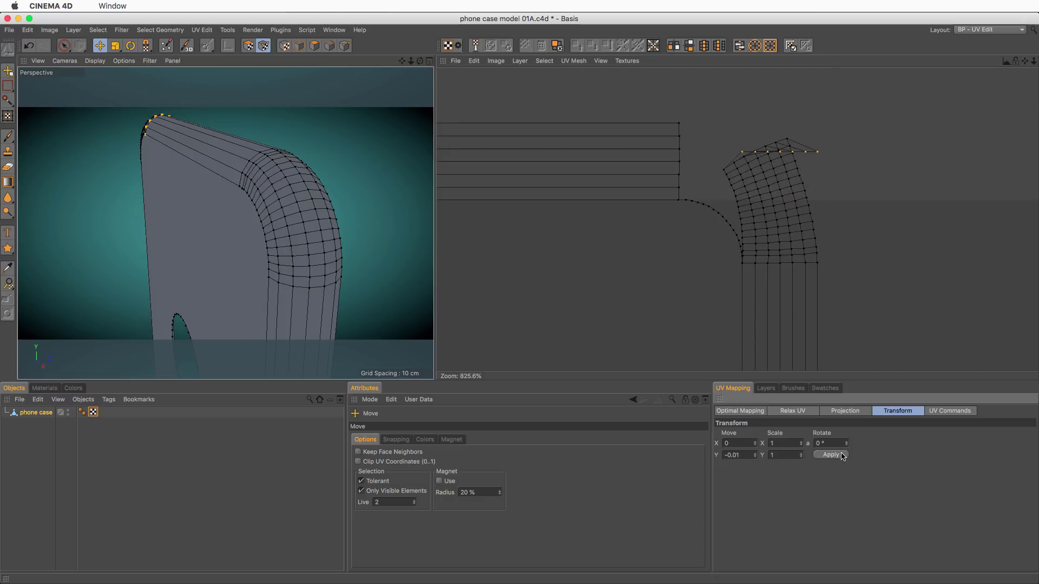
click(841, 455)
click(842, 455)
key(super+z)
click(841, 455)
Select the UV points along the corner strip's outer edge and straighten them with the Line Up UV command.
key(9)
scroll(809, 129, up, 1)
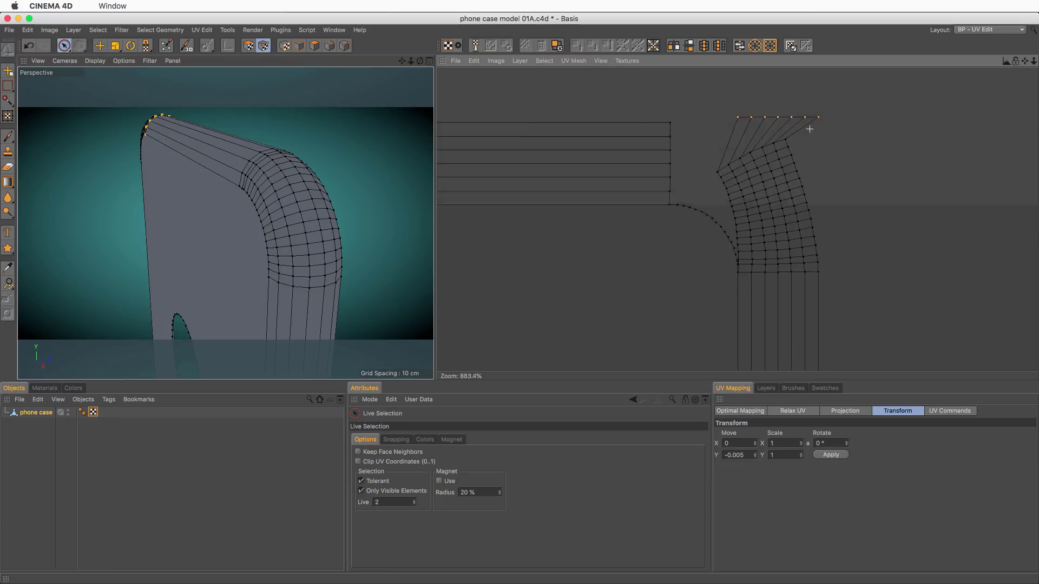
scroll(823, 154, up, 4)
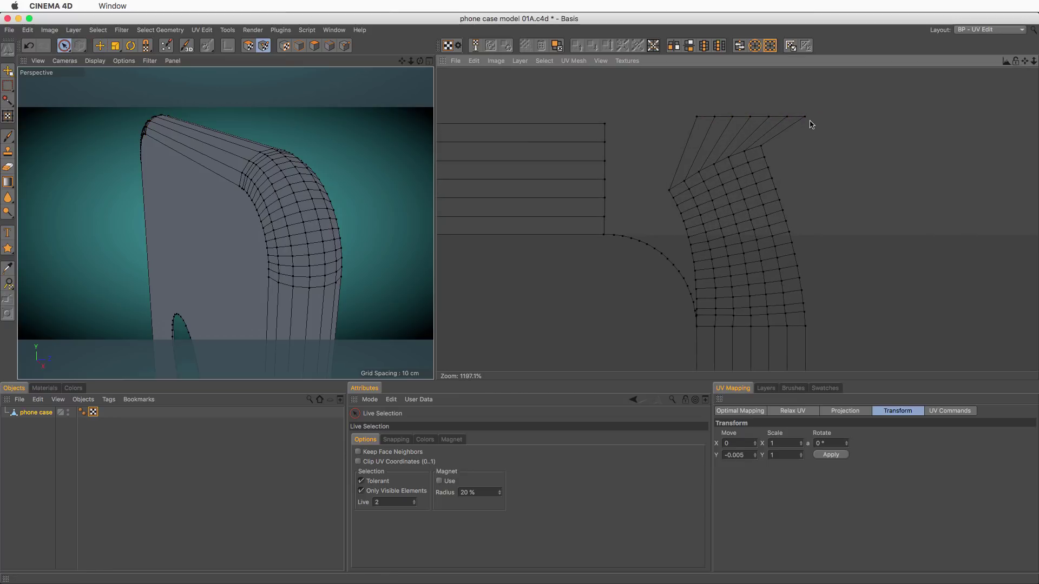
mouse_move(809, 123)
mouse_down()
mouse_move(767, 155)
mouse_move(810, 310)
mouse_up()
click(760, 412)
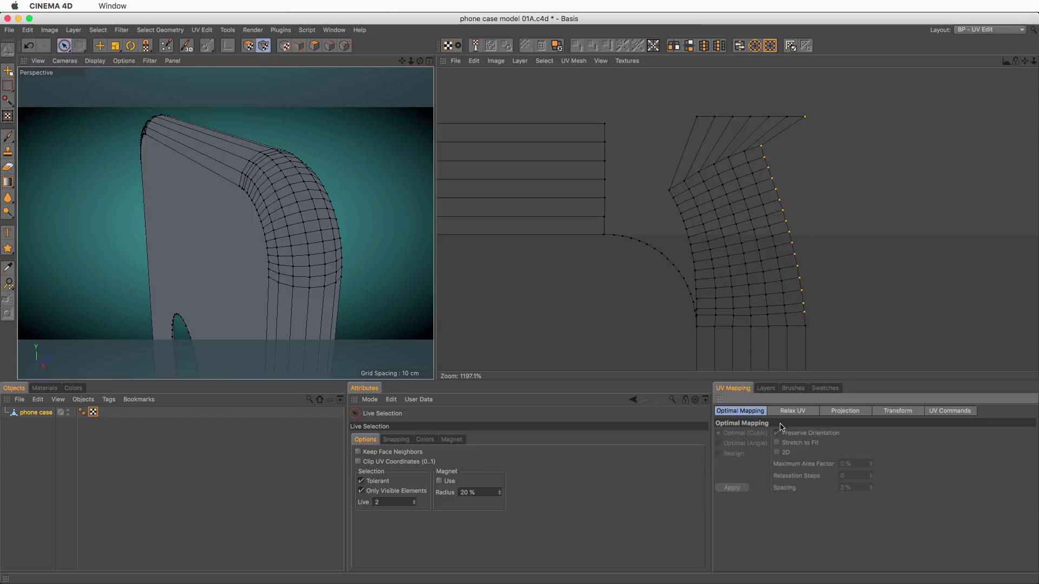
click(954, 416)
click(786, 492)
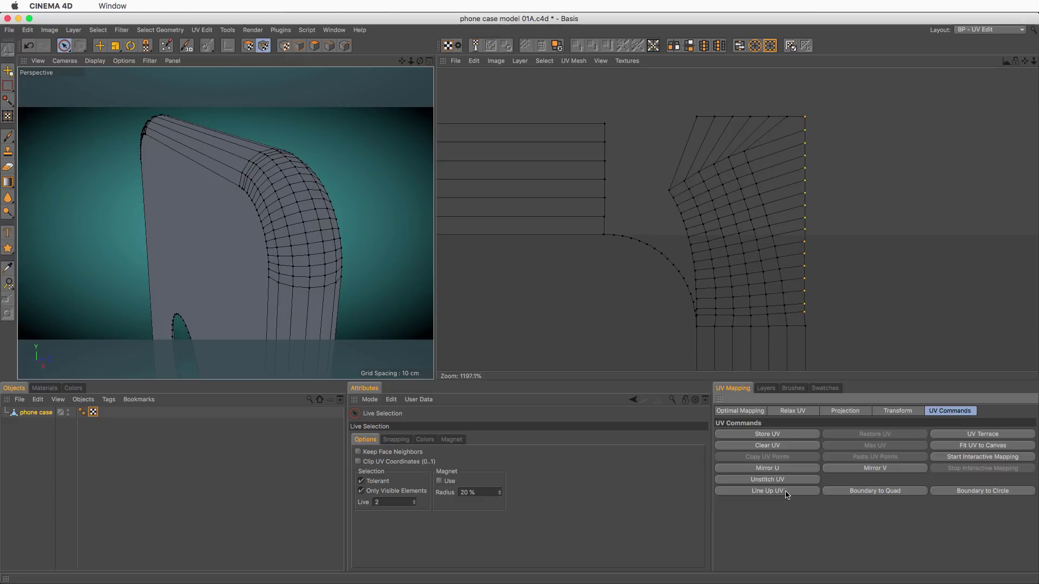
Select only the lowest UV points of the corner strip's inner edge, leaving out the neighbouring column and the case's curved outline.
scroll(697, 322, up, 5)
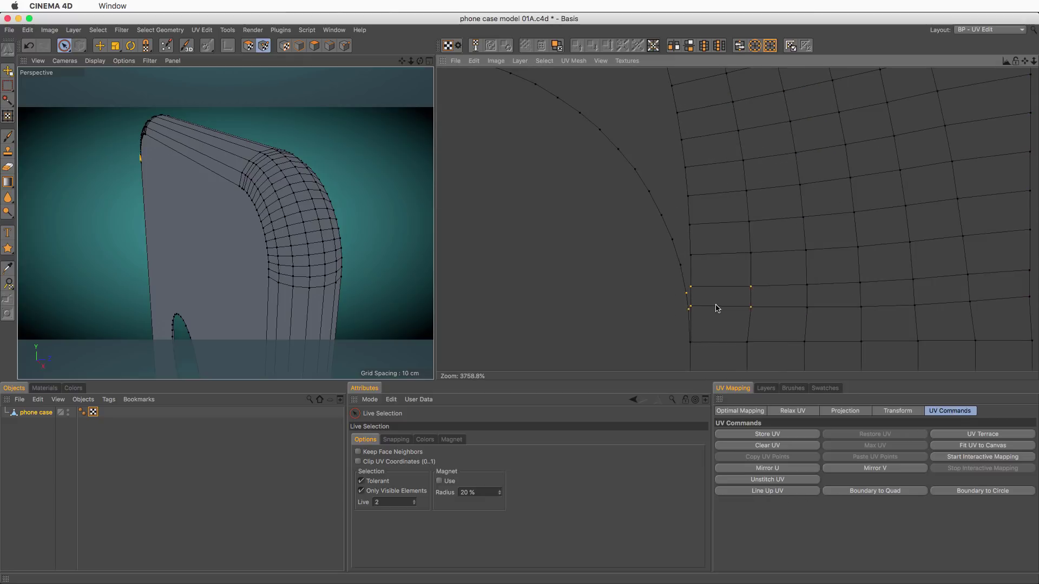
ctrl+click(649, 302)
ctrl+click(653, 275)
click(752, 306)
click(729, 295)
alt+middle_drag(729, 336, 728, 273)
shift+click(684, 305)
ctrl+drag(746, 298, 764, 220)
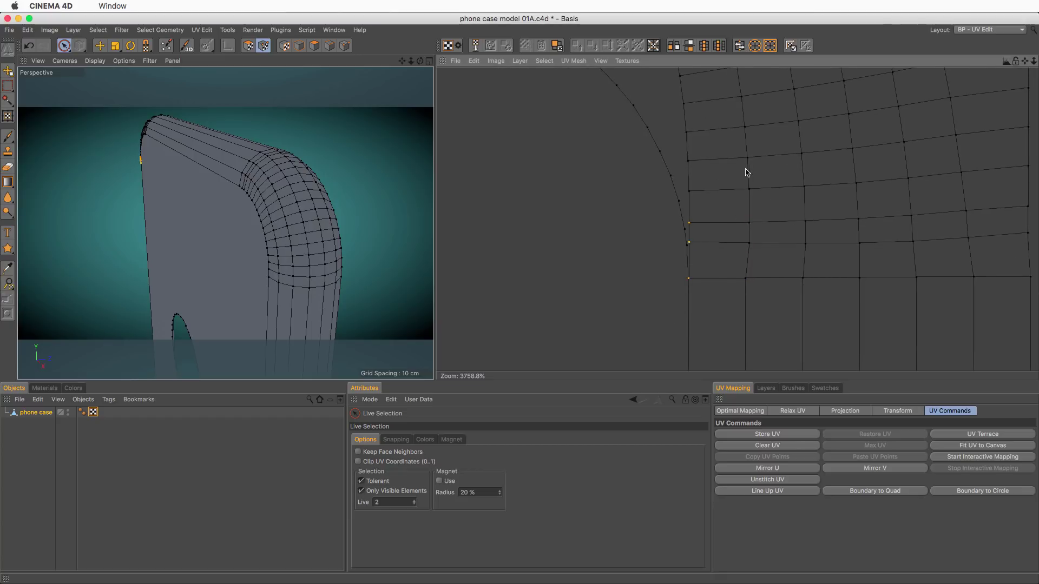
Extend the selection along the whole inner edge up to the end row's corner point and straighten it with Line Up UV.
alt+middle_drag(745, 168, 715, 254)
mouse_move(704, 281)
mouse_down()
mouse_move(683, 283)
mouse_move(660, 136)
mouse_up()
scroll(707, 139, down, 5)
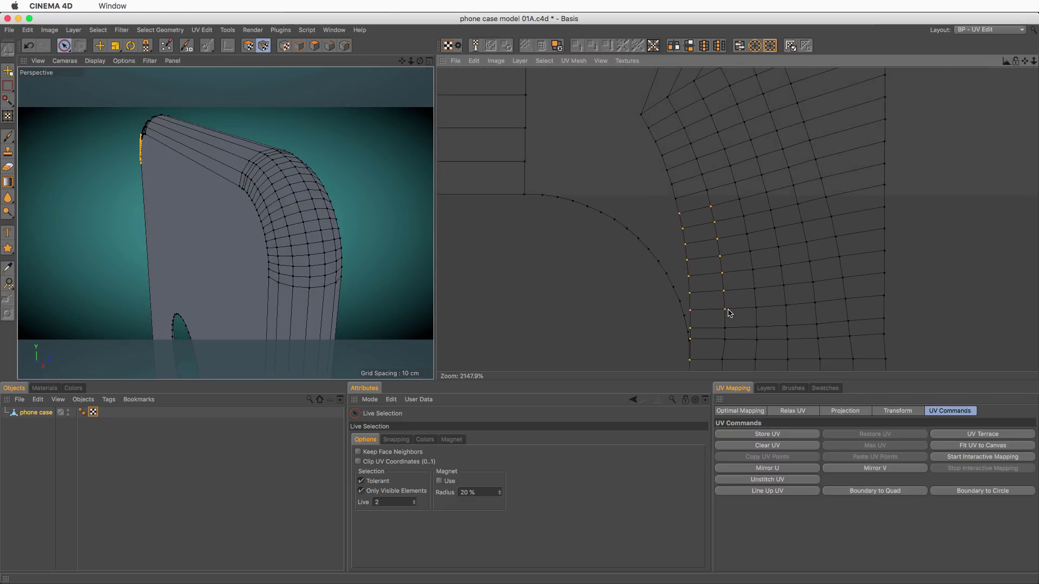
ctrl+drag(725, 310, 730, 206)
mouse_move(643, 187)
shift+mouse_down()
mouse_move(659, 187)
mouse_move(644, 134)
shift+mouse_up()
scroll(785, 133, down, 6)
alt+middle_drag(784, 131, 784, 124)
shift+drag(744, 154, 759, 167)
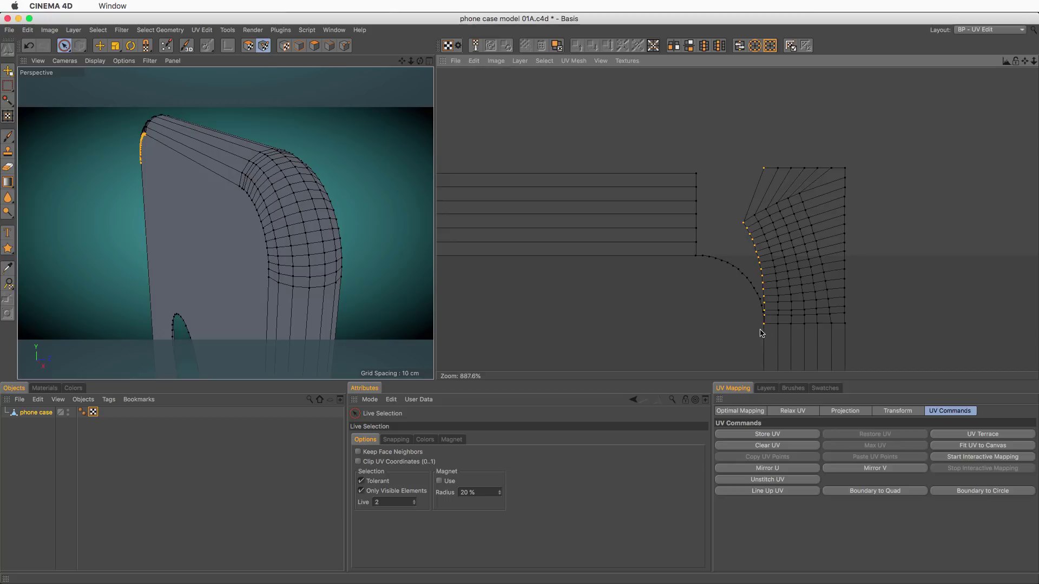
click(789, 491)
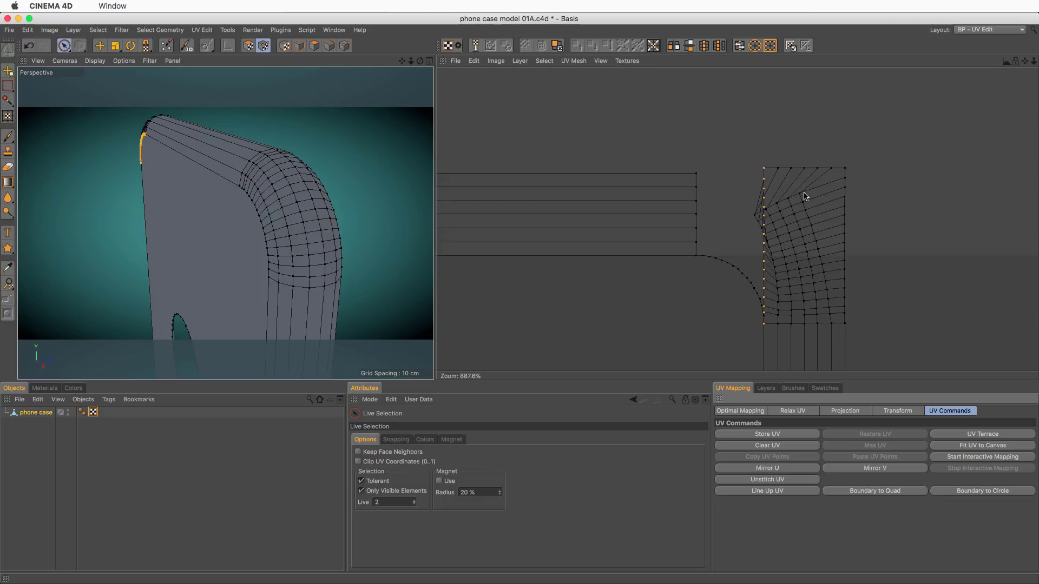
In UV Polygons mode, select all the polygons of the corner strip.
click(249, 46)
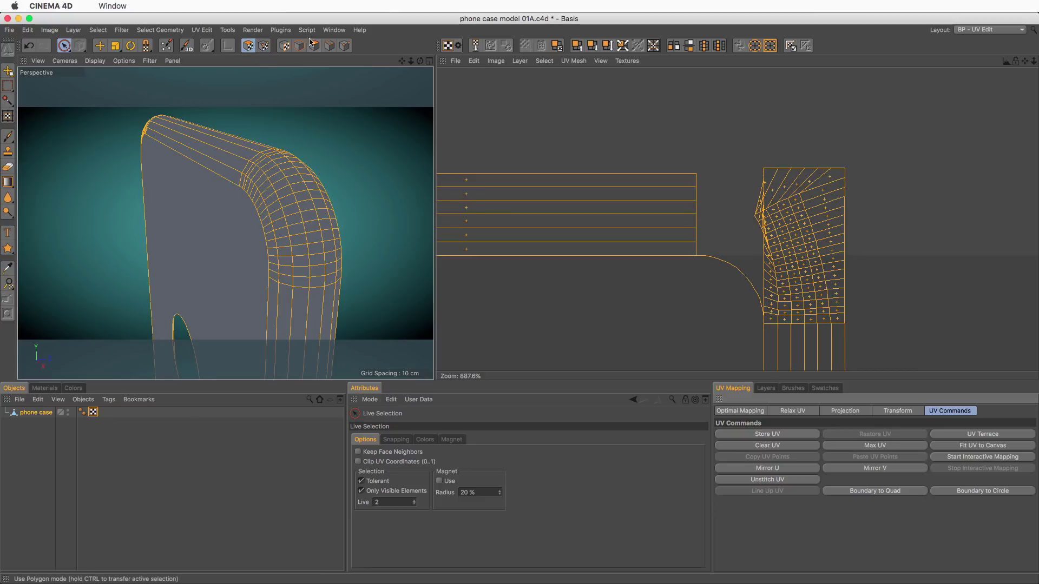
click(866, 161)
mouse_move(866, 161)
mouse_down()
mouse_move(771, 195)
mouse_move(866, 213)
mouse_move(777, 223)
mouse_move(773, 290)
mouse_move(795, 317)
mouse_move(860, 308)
mouse_move(868, 280)
mouse_up()
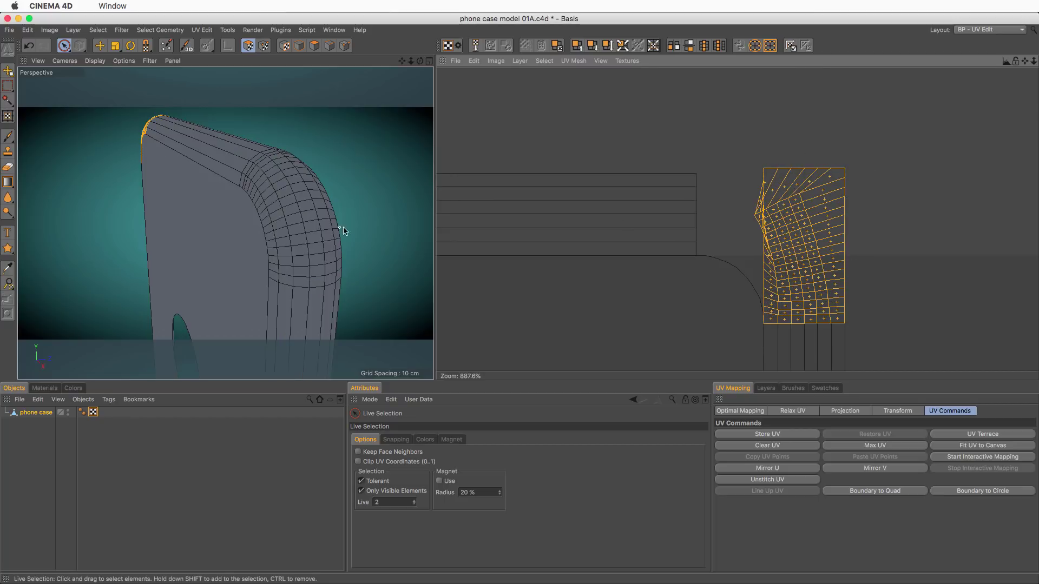
Examine how the selected corner polygons on the model correspond to the distorted polygons in the UV layout.
alt+drag(248, 173, 373, 200)
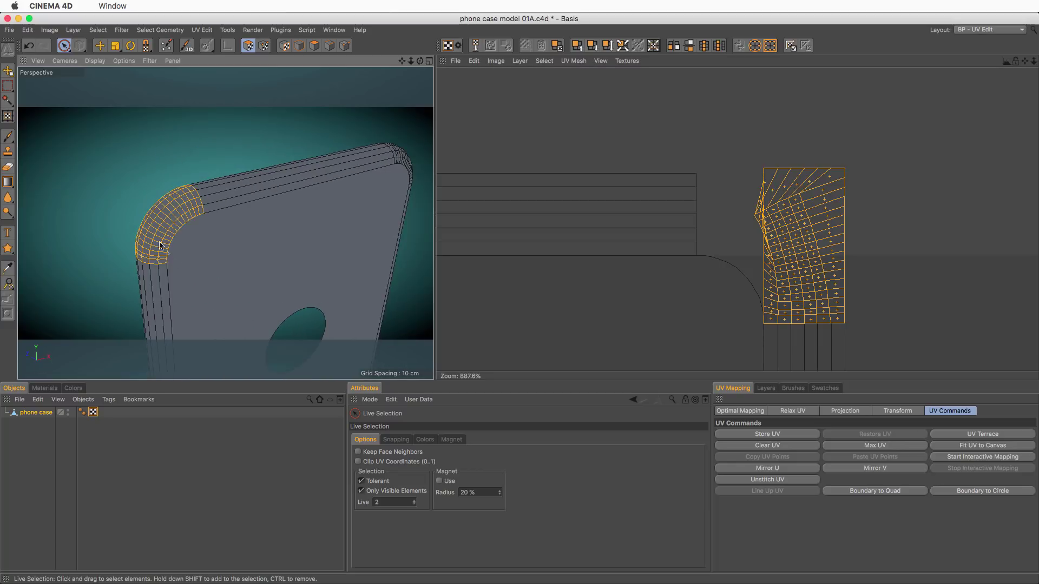
alt+right_drag(209, 225, 254, 234)
alt+drag(251, 234, 276, 184)
scroll(821, 240, up, 5)
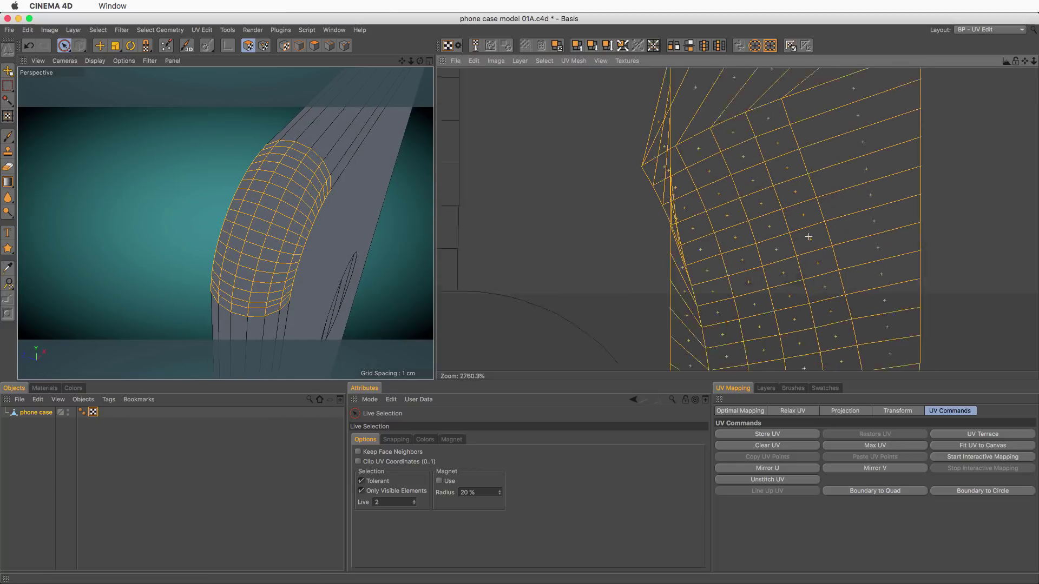
ctrl+click(815, 245)
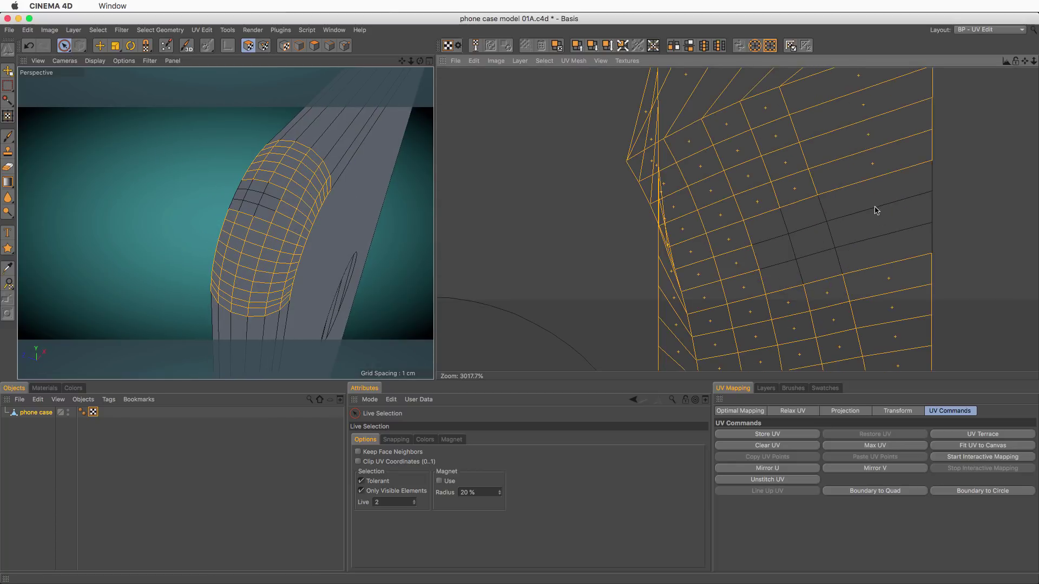
mouse_move(876, 210)
shift+mouse_down()
mouse_move(816, 194)
mouse_move(755, 216)
mouse_move(743, 272)
mouse_move(851, 303)
mouse_move(822, 254)
shift+mouse_up()
mouse_move(329, 223)
alt+mouse_down()
mouse_move(273, 235)
mouse_move(262, 287)
mouse_move(297, 191)
mouse_move(216, 197)
mouse_move(355, 234)
mouse_move(225, 225)
mouse_move(278, 195)
mouse_move(315, 216)
alt+mouse_up()
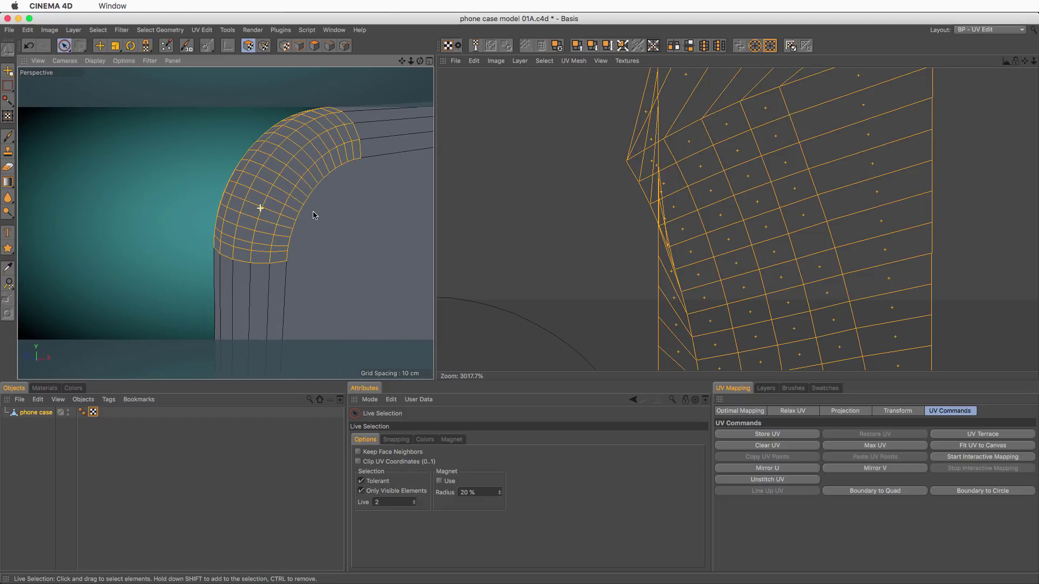
Examine the selected corner polygons close up on the model, comparing Polygons mode with UV Polygons mode.
click(314, 46)
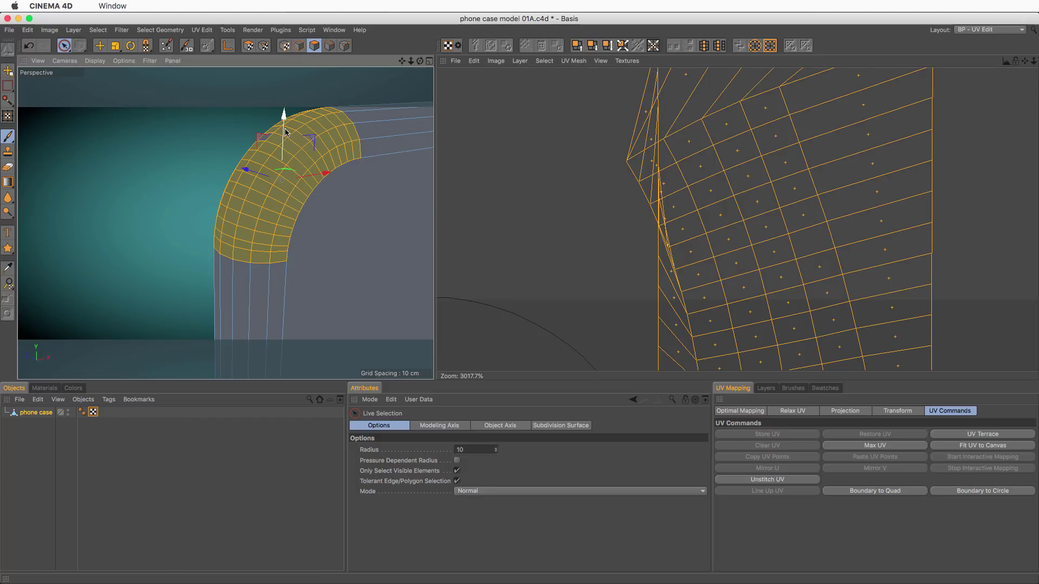
drag(283, 116, 255, 216)
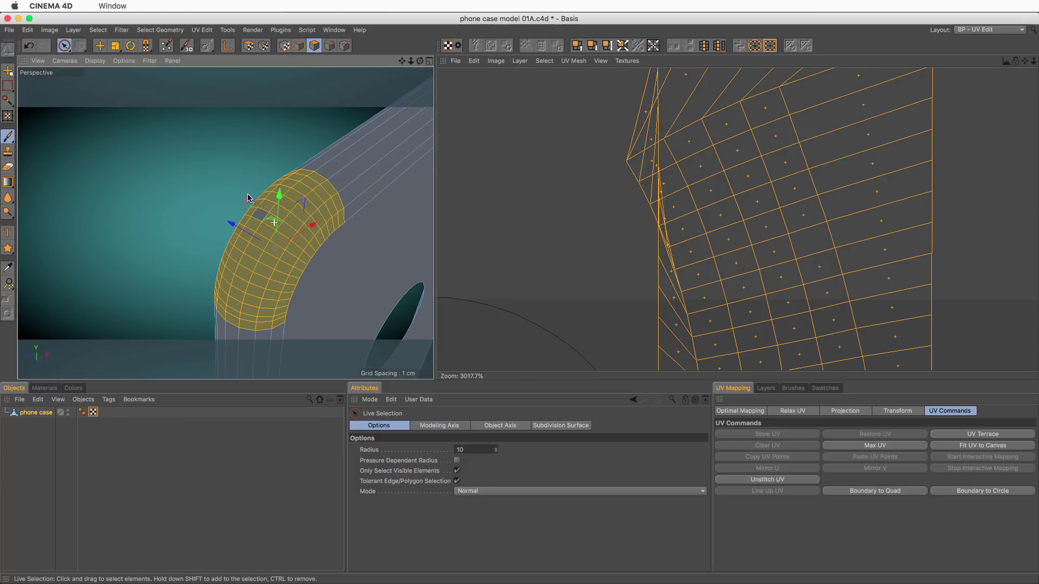
mouse_move(254, 216)
alt+right_down()
mouse_move(342, 219)
mouse_move(252, 217)
mouse_move(267, 216)
alt+right_up()
key(super+z)
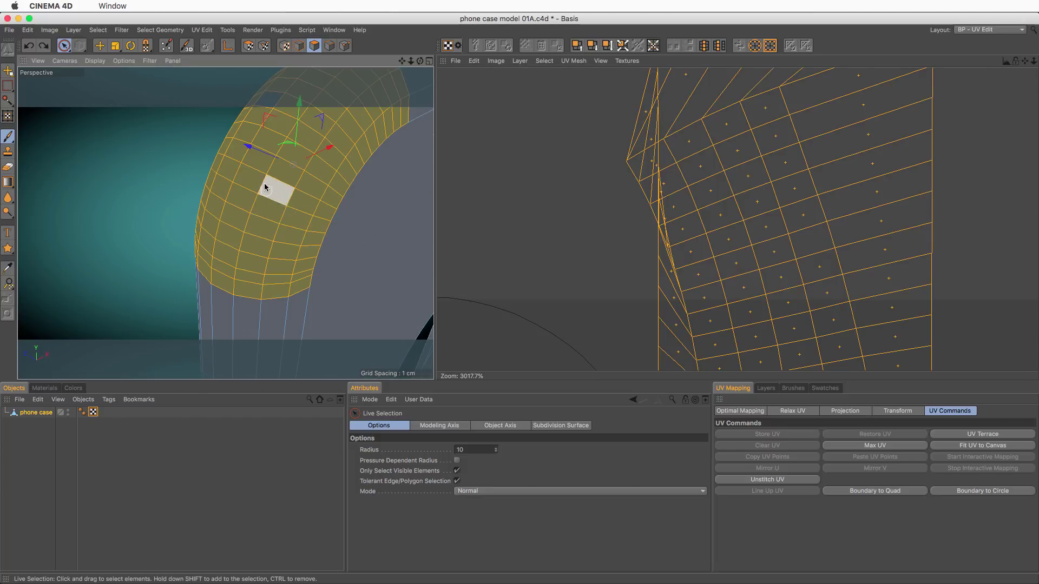
alt+middle_drag(273, 135, 264, 258)
mouse_move(265, 219)
alt+right_down()
mouse_move(304, 216)
mouse_move(282, 218)
alt+right_up()
click(283, 220)
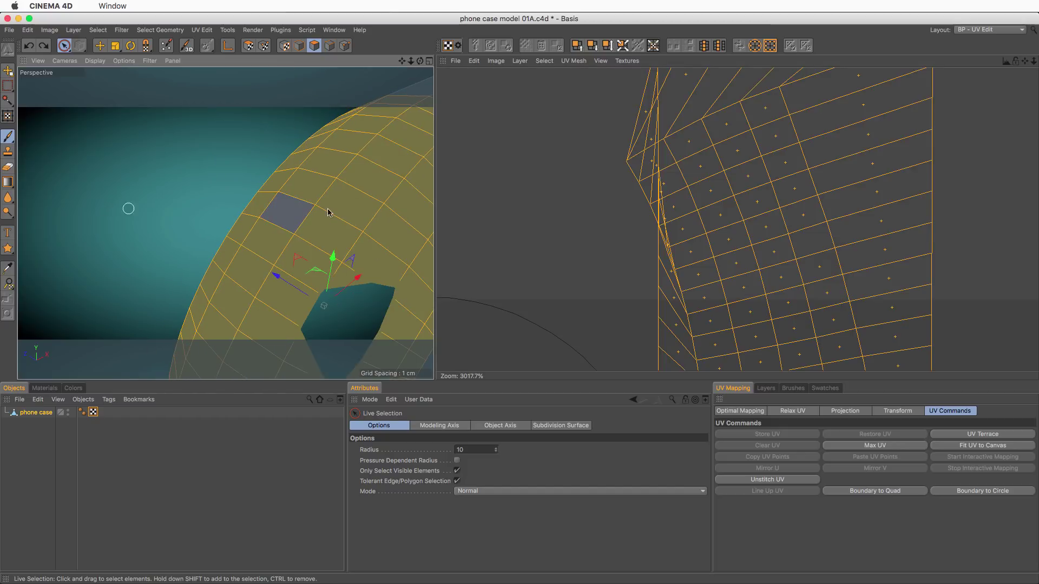
click(248, 46)
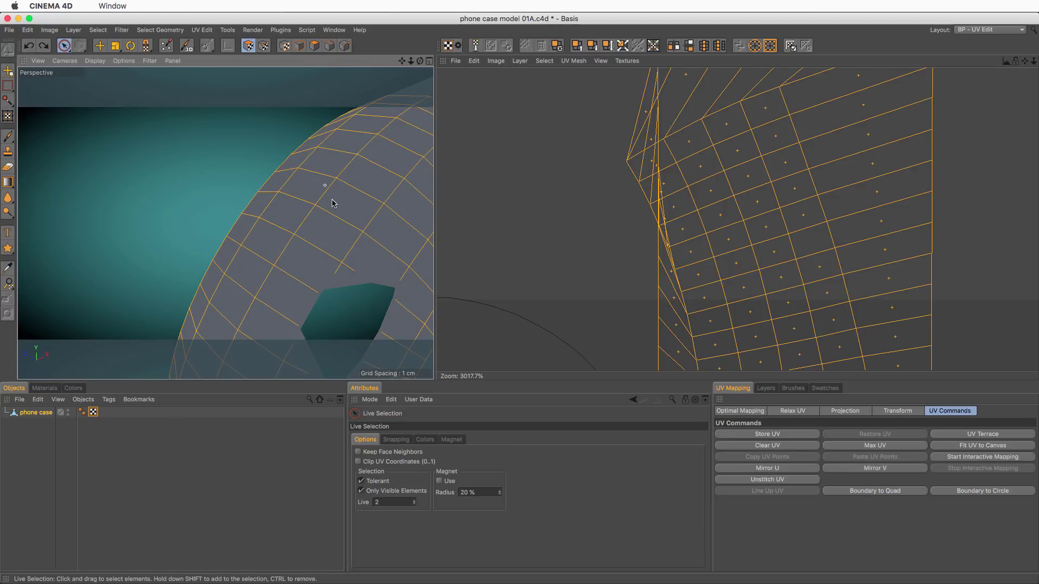
click(314, 47)
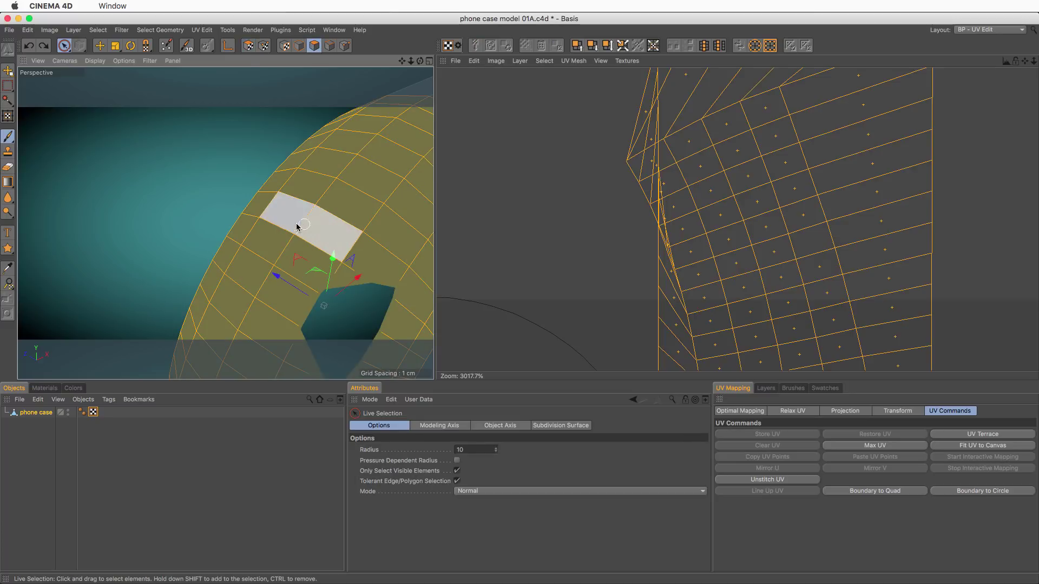
click(245, 49)
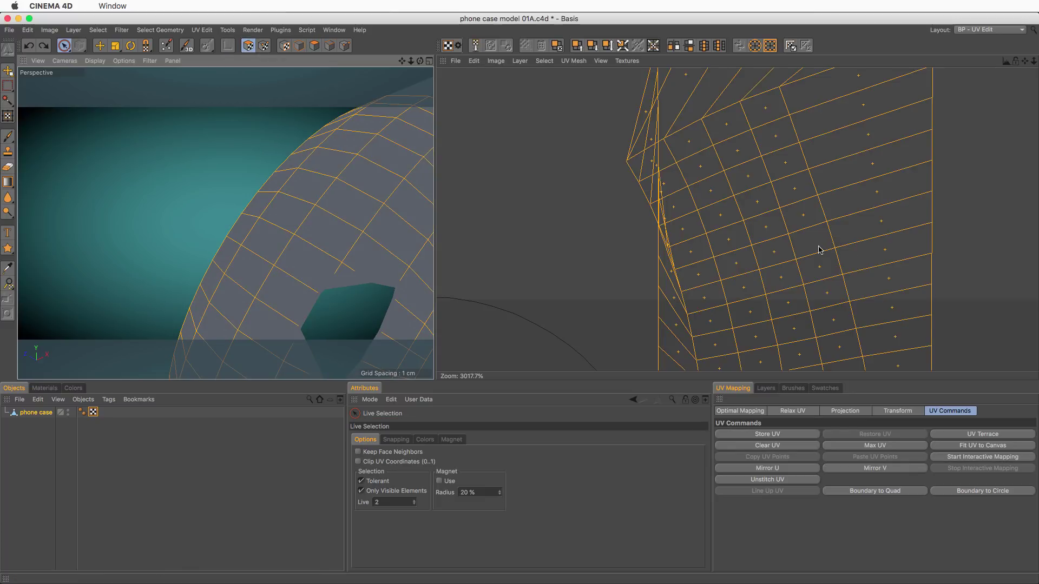
Relax the selected corner strip's UVs with LSCM, pinning border points and turning off Pin Point Selection and Cut Selected Edges.
scroll(837, 244, down, 6)
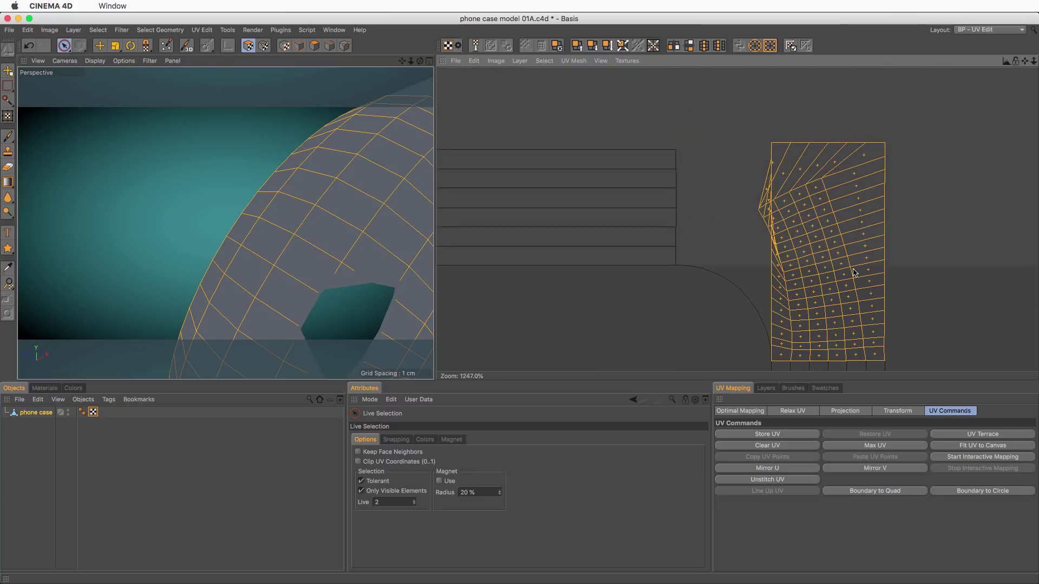
alt+middle_drag(857, 259, 845, 264)
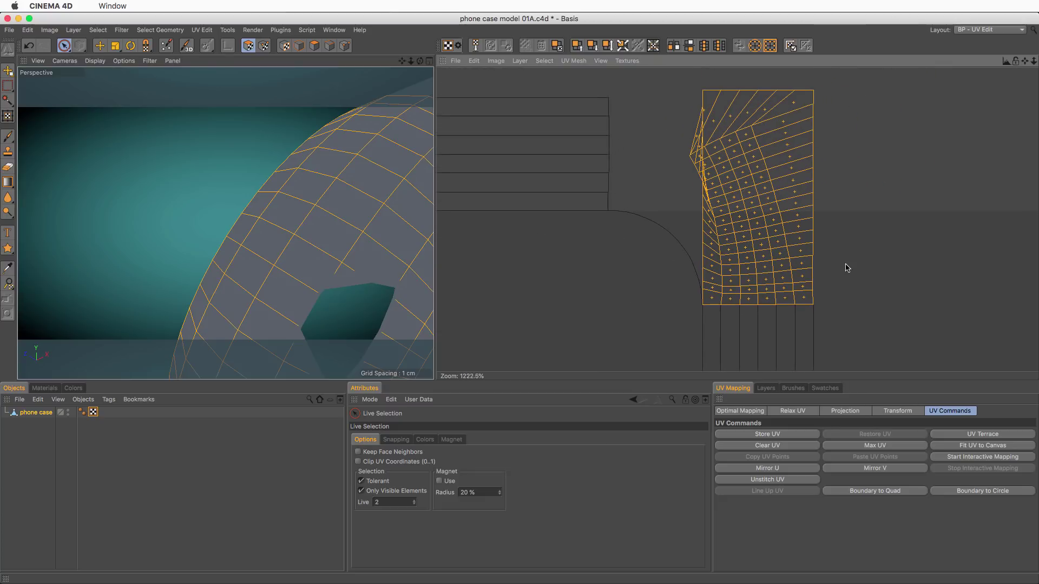
click(798, 412)
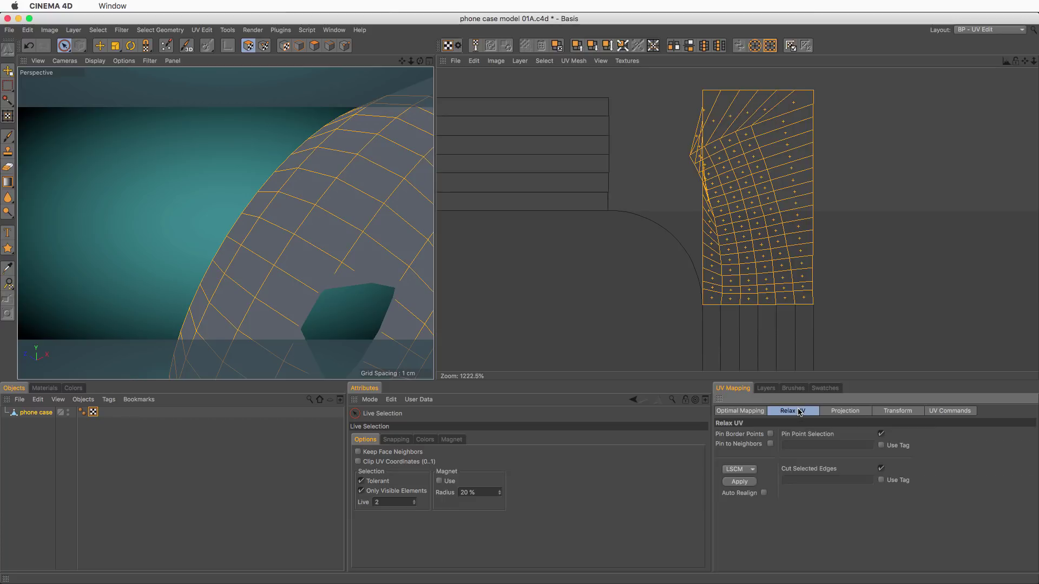
click(880, 434)
click(880, 469)
click(752, 483)
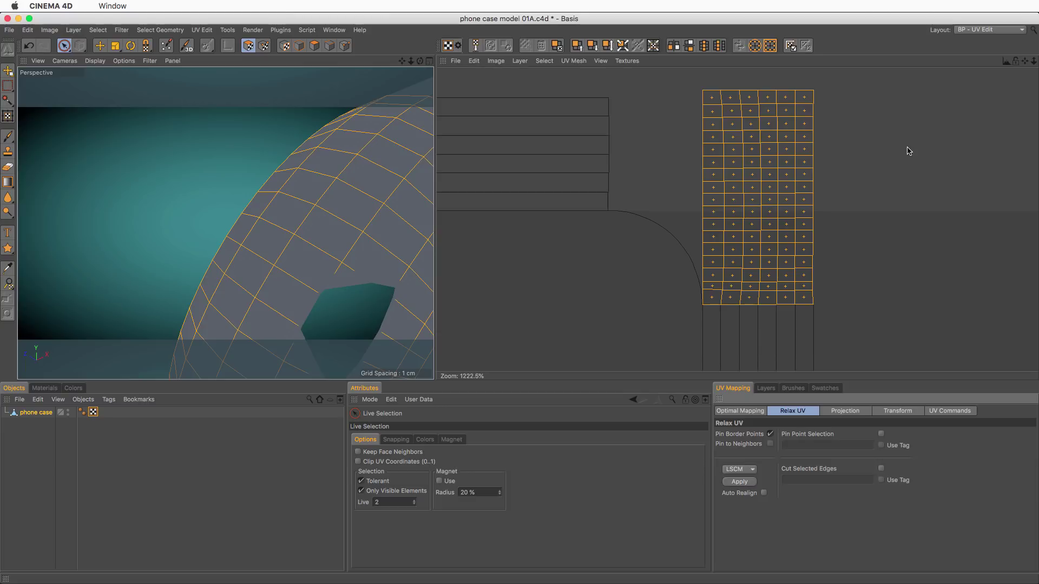
scroll(755, 138, up, 3)
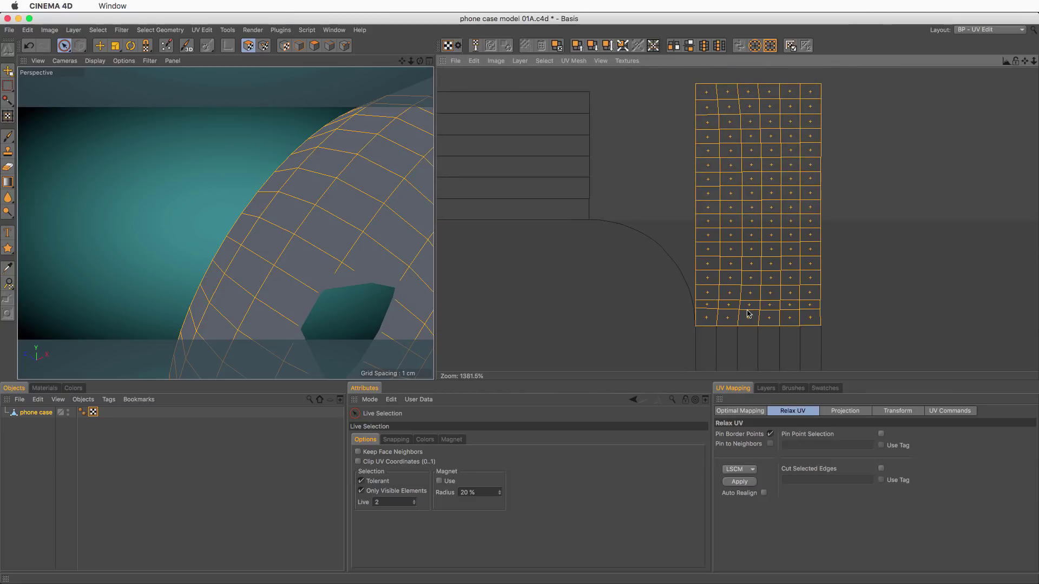
Change the relax method to ABF and apply it to the selected corner strip.
click(752, 469)
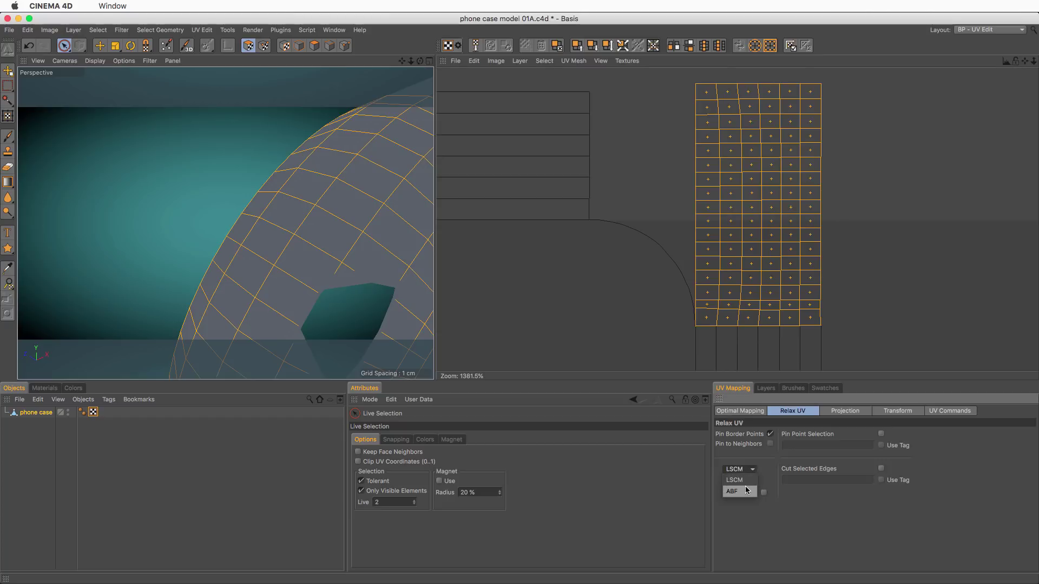
click(737, 479)
click(750, 483)
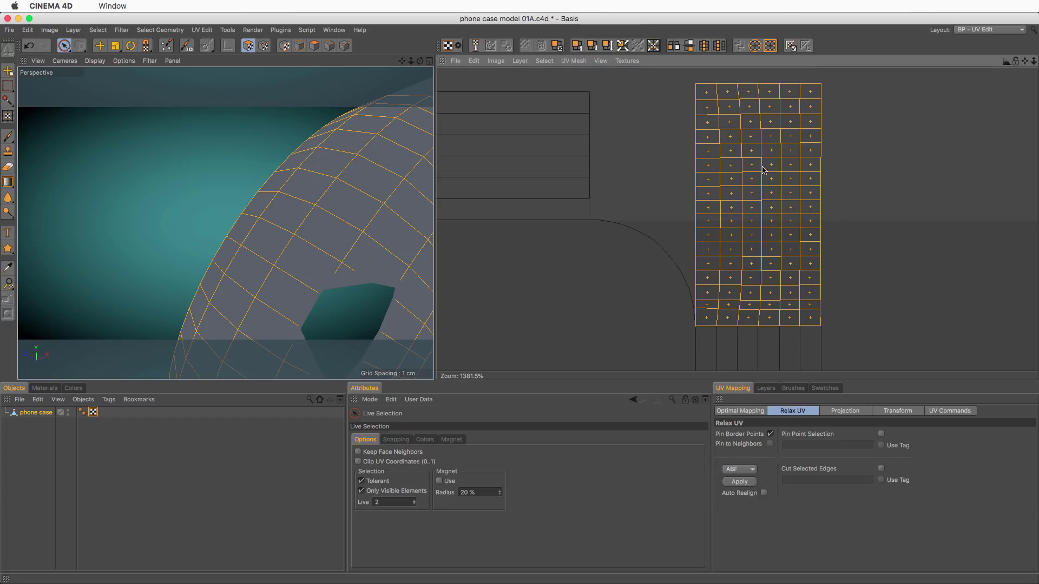
mouse_move(753, 170)
alt+right_down()
mouse_move(776, 169)
mouse_move(741, 170)
alt+right_up()
alt+middle_drag(754, 200, 776, 200)
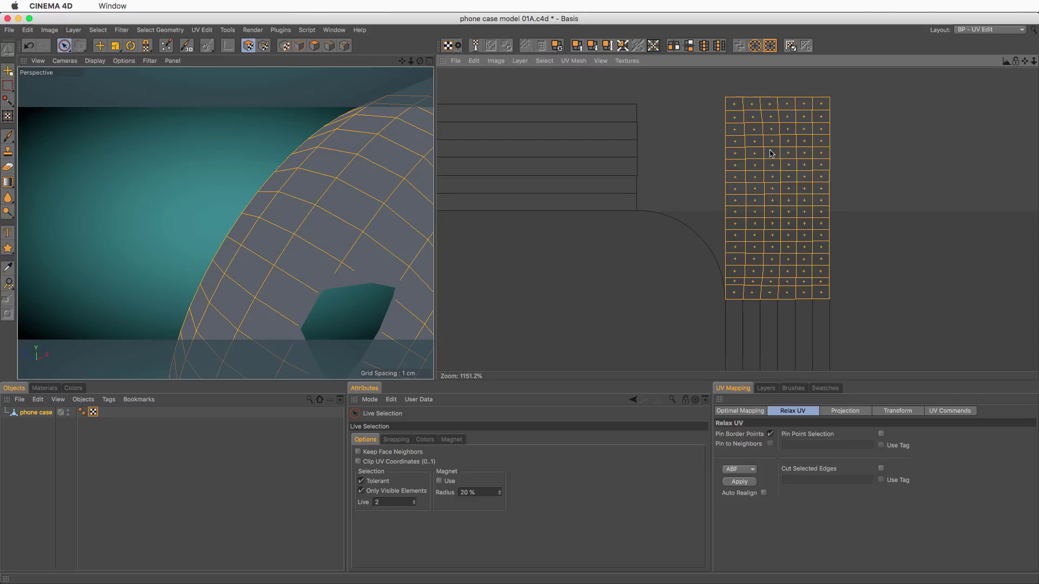
In UV Points mode, select the row where the opposite, still curved corner strip meets its side strip and straighten it with Line Up UV.
alt+right_drag(770, 150, 698, 182)
alt+middle_drag(691, 184, 734, 183)
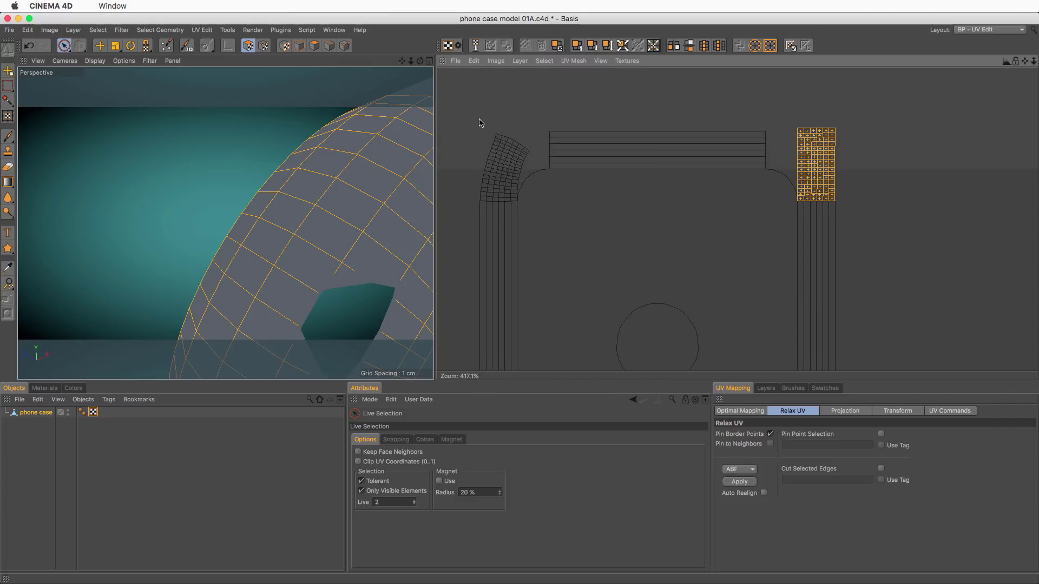
alt+middle_drag(500, 186, 601, 192)
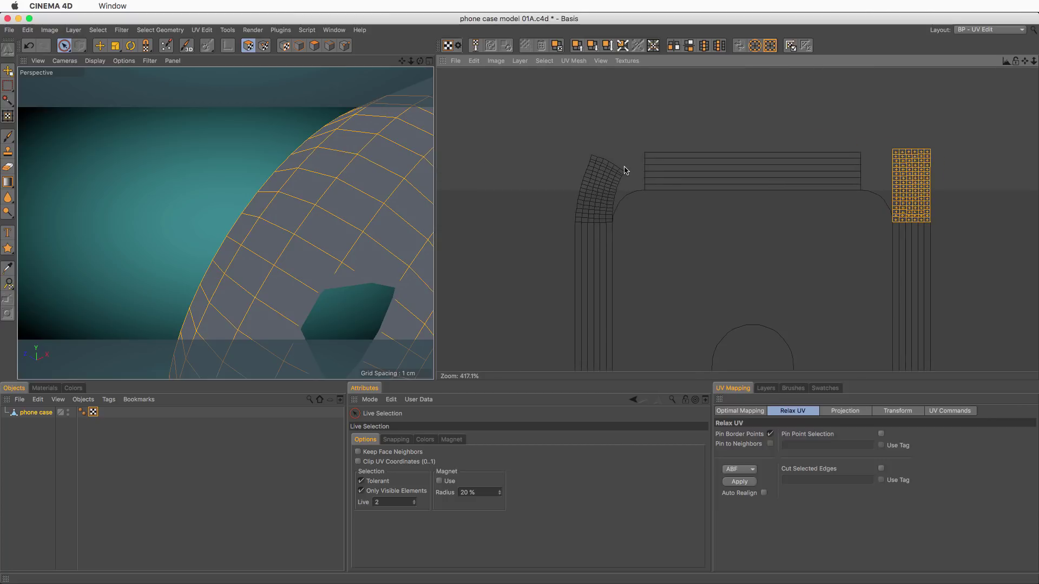
alt+right_drag(585, 222, 627, 224)
click(264, 45)
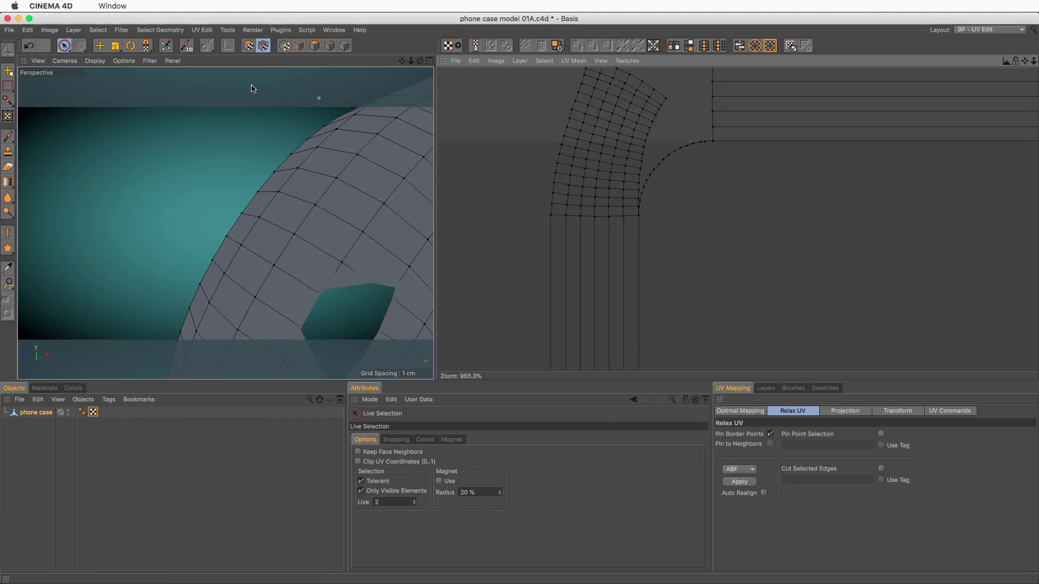
click(64, 46)
drag(550, 216, 640, 216)
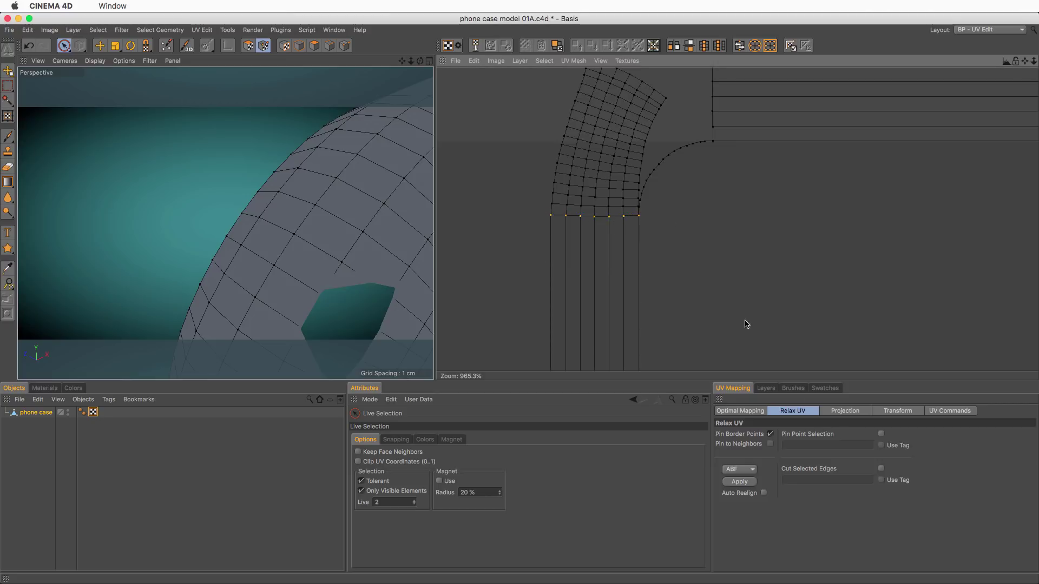
click(944, 412)
click(785, 488)
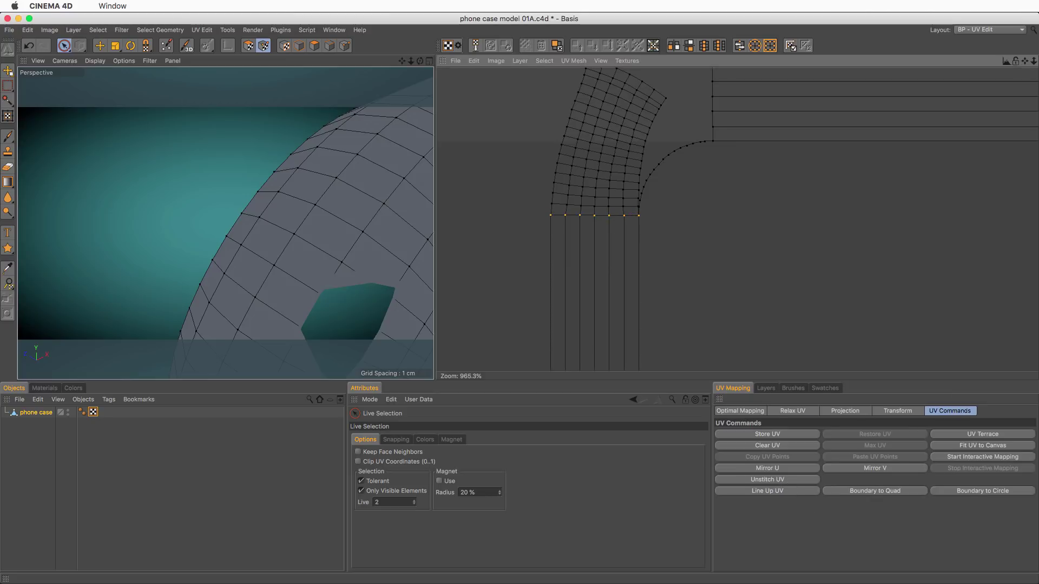
Select the slanted free-end row of UV points on the curved corner strip and straighten it with Line Up UV.
alt+middle_drag(632, 131, 616, 205)
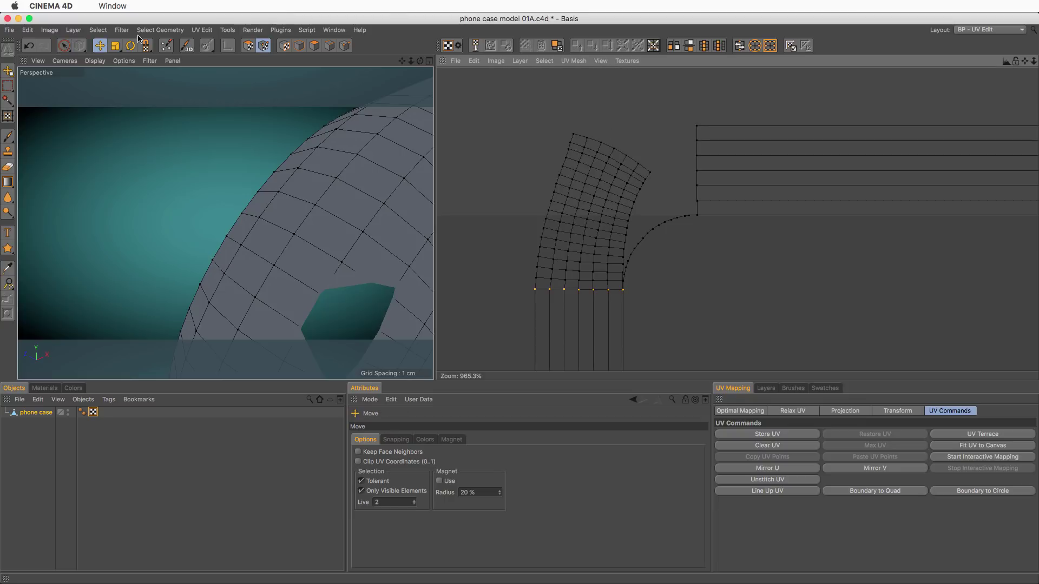
drag(565, 130, 657, 170)
click(790, 492)
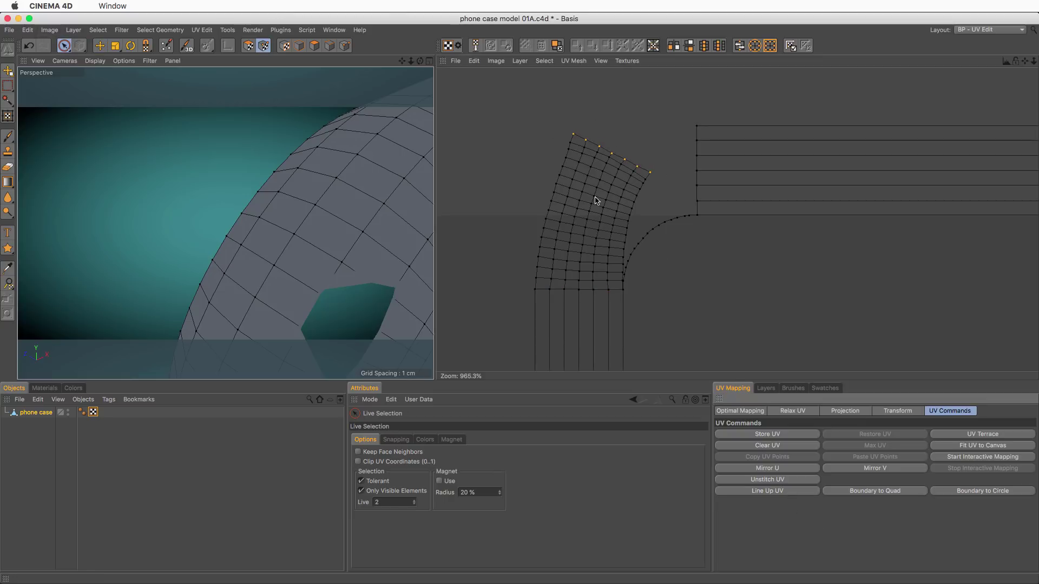
Move the free-end row onto the strip's base row, rotating it horizontal and scaling it to match the base row's points.
key(e)
drag(623, 187, 589, 324)
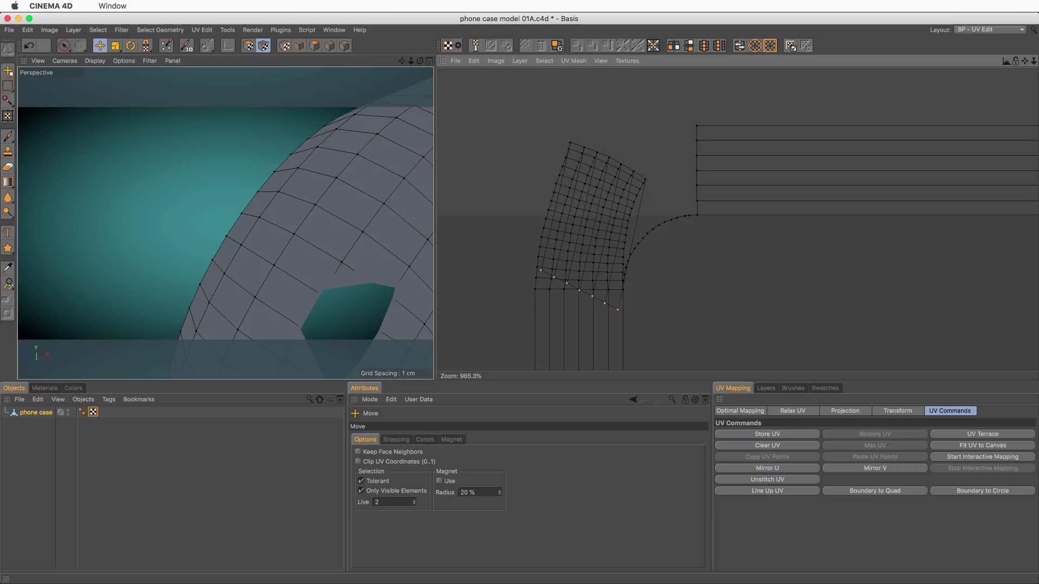
scroll(582, 282, up, 5)
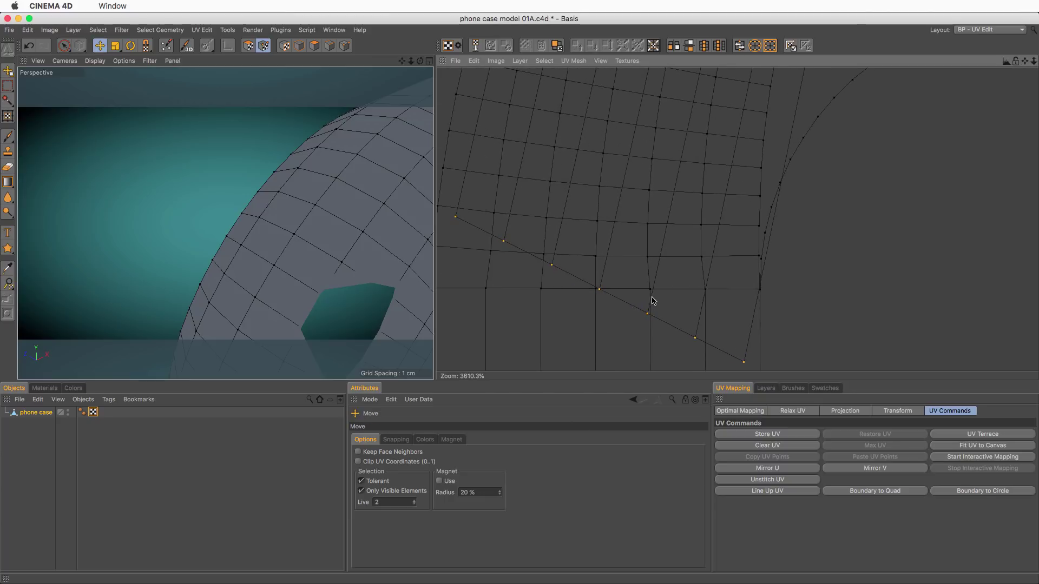
key(r)
drag(597, 290, 583, 290)
alt+middle_drag(583, 290, 619, 294)
key(e)
drag(703, 303, 702, 302)
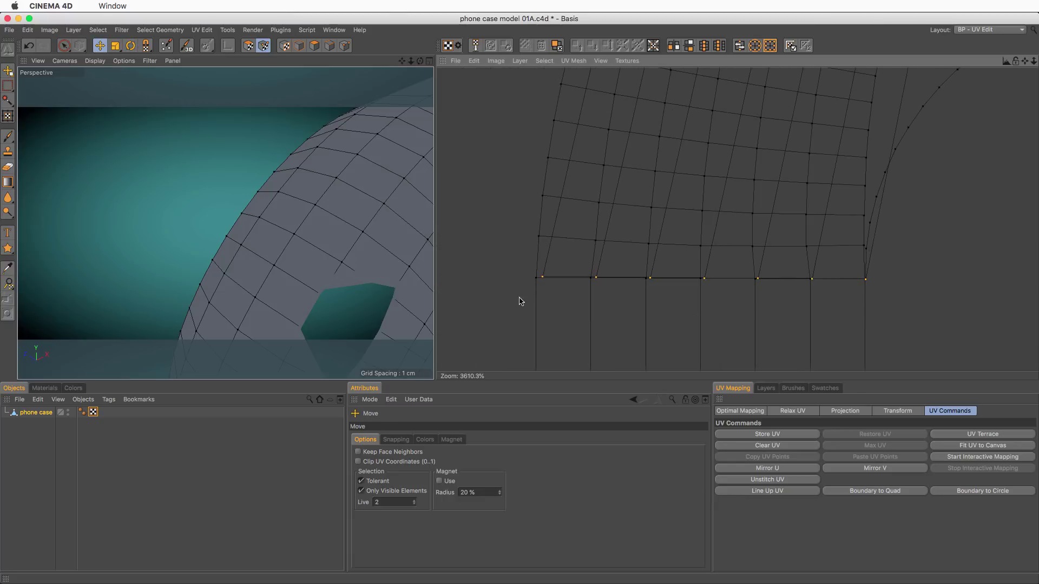
key(r)
drag(866, 279, 866, 279)
key(t)
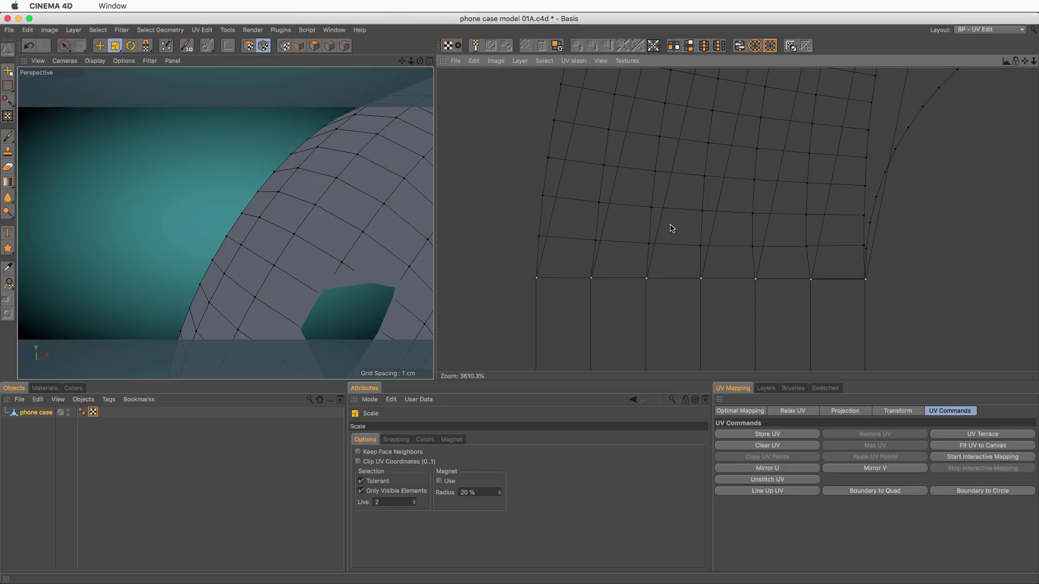
Raise the free-end row with repeated UV Transform moves of Y -0.005 until it is about level with the finished corner strip's end.
scroll(670, 228, down, 8)
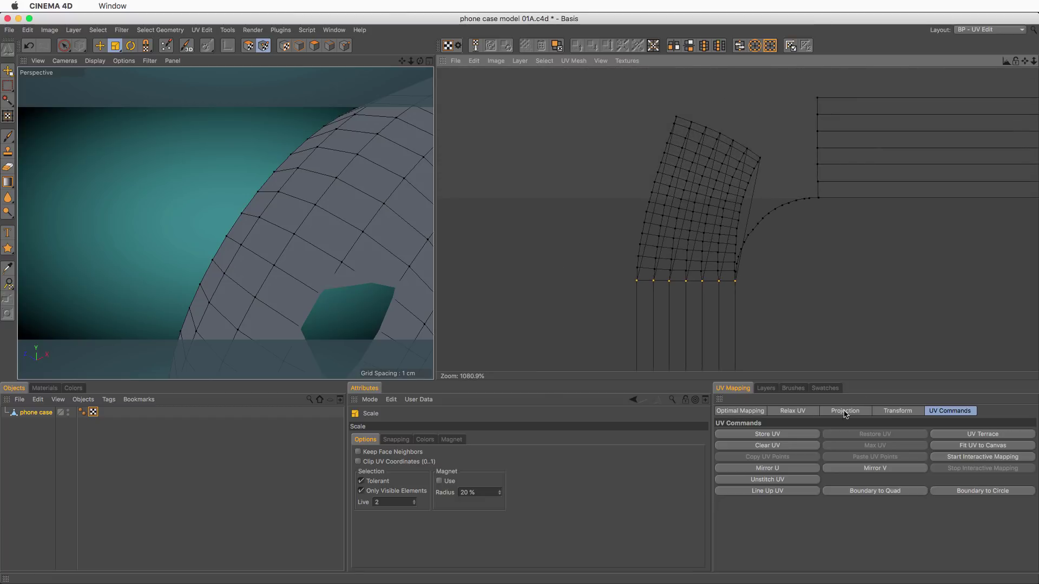
click(897, 411)
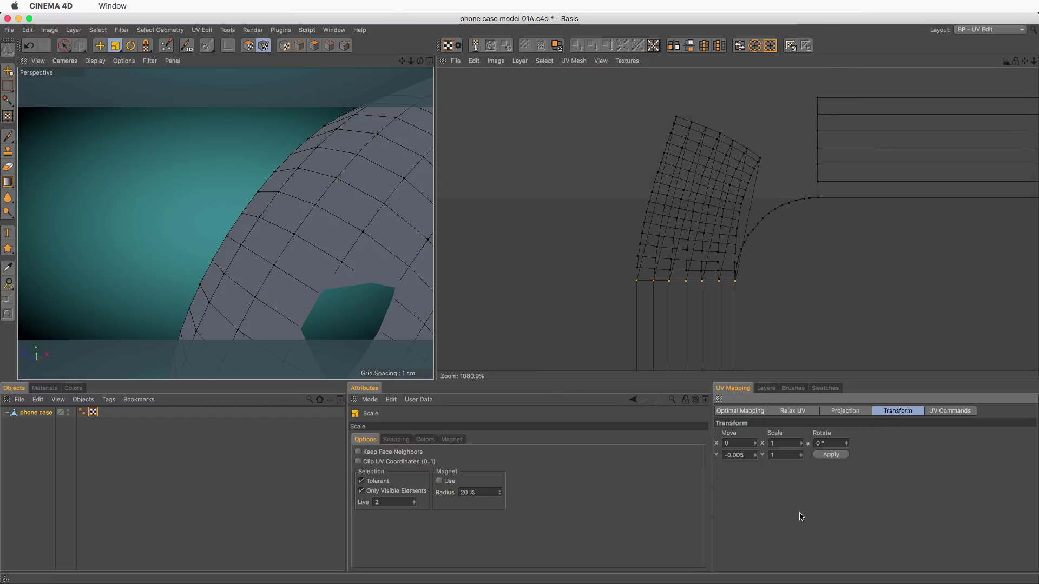
click(830, 455)
click(830, 455)
click(831, 455)
click(830, 455)
click(831, 455)
click(830, 455)
scroll(804, 260, down, 6)
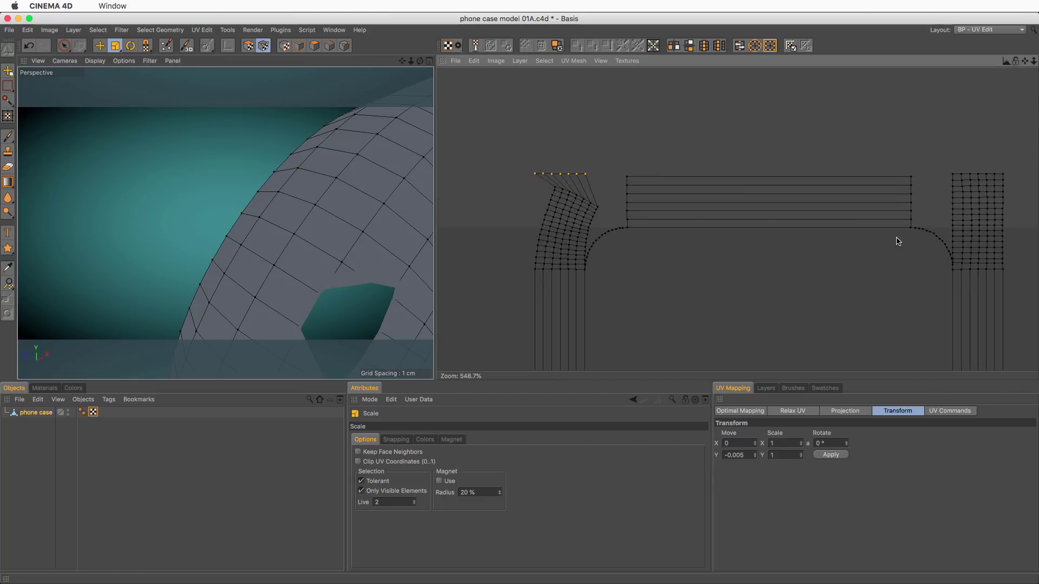
Select the curved strip's outer edge points from the raised row's corner down to the base and straighten them with Line Up UV.
scroll(579, 223, up, 5)
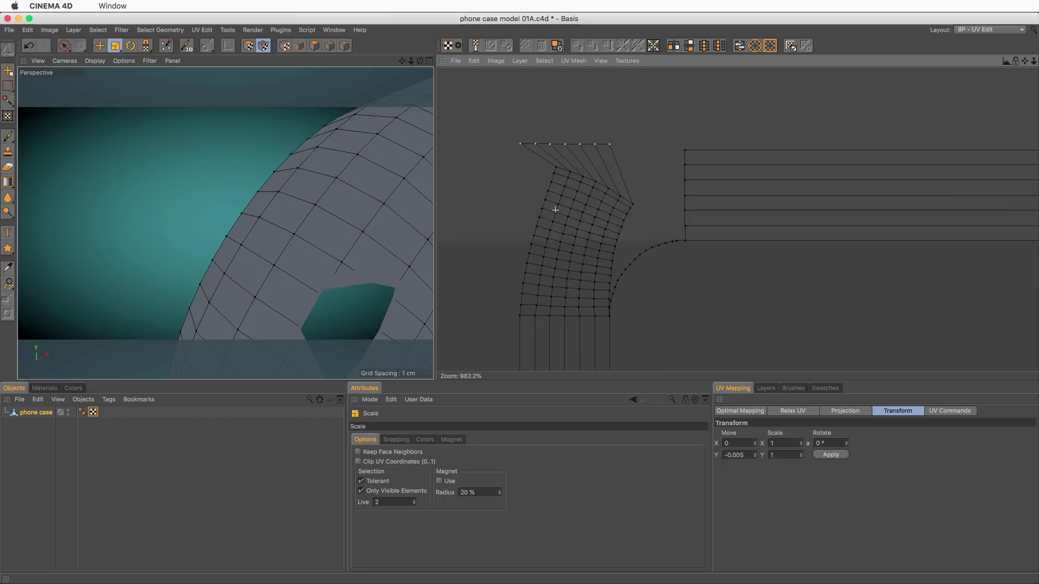
click(64, 45)
mouse_move(585, 142)
mouse_down()
mouse_move(613, 169)
mouse_move(580, 311)
mouse_up()
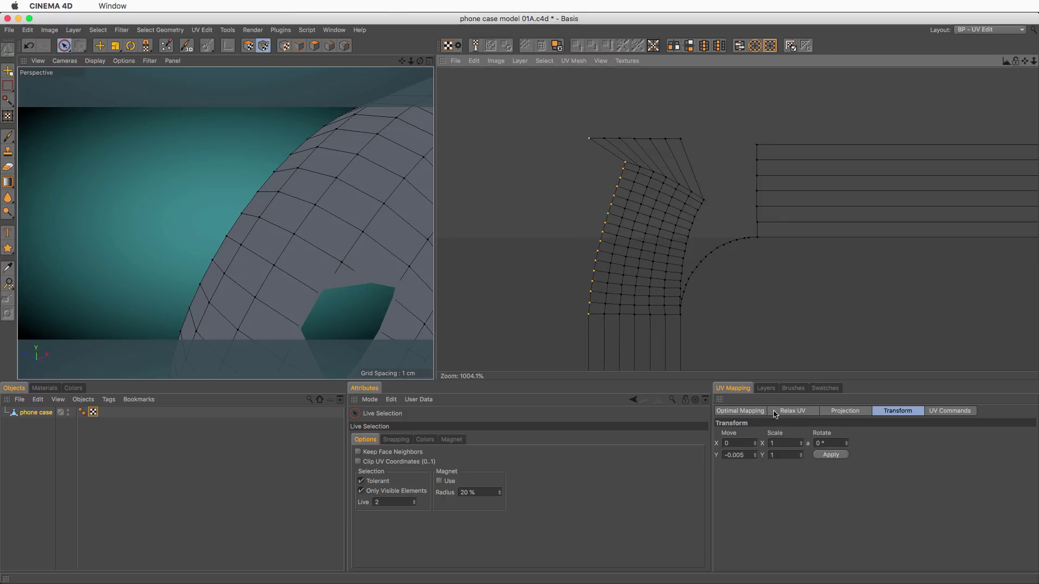
click(750, 411)
click(933, 412)
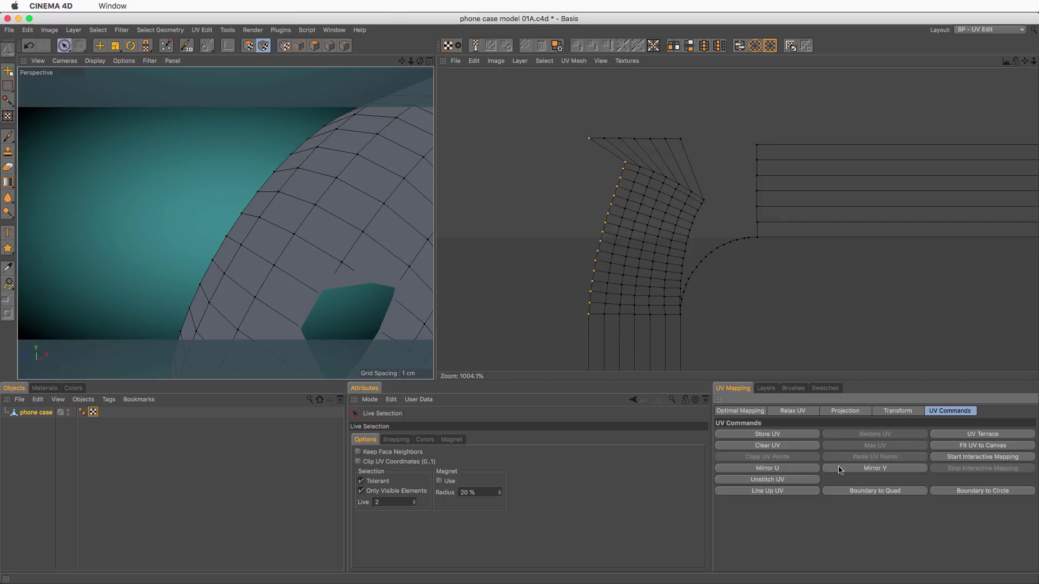
click(775, 496)
click(706, 351)
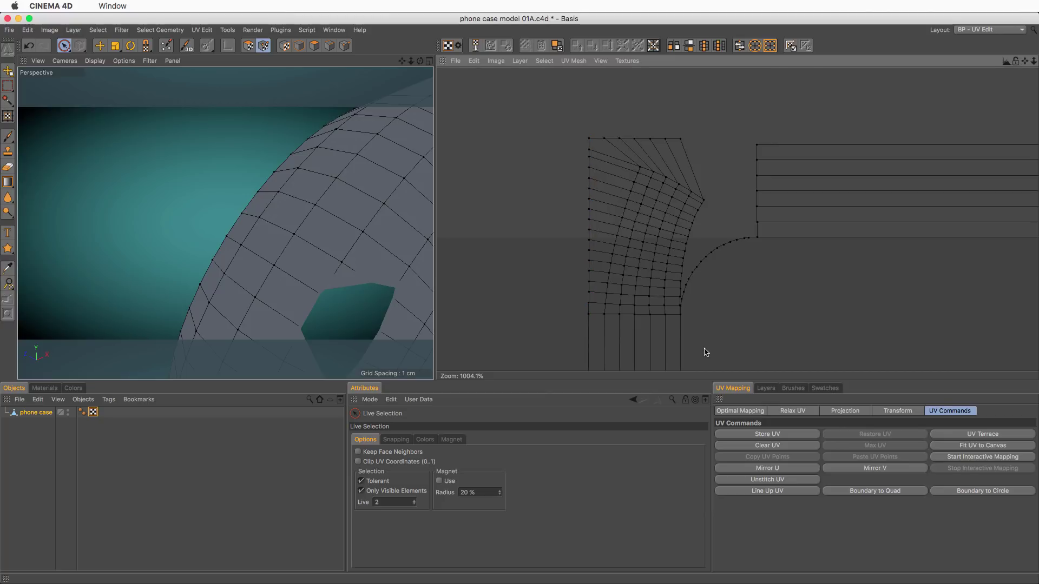
Select the UV polygons of the curved corner strip and hide all unselected geometry.
scroll(670, 312, up, 1)
alt+middle_drag(668, 313, 644, 303)
alt+middle_drag(741, 286, 755, 293)
scroll(755, 293, down, 1)
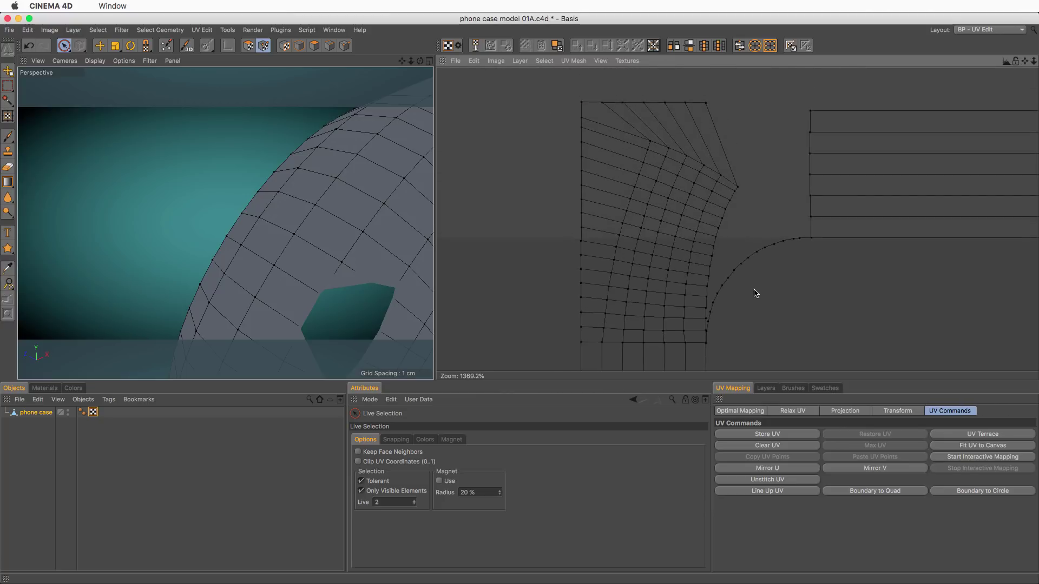
click(248, 46)
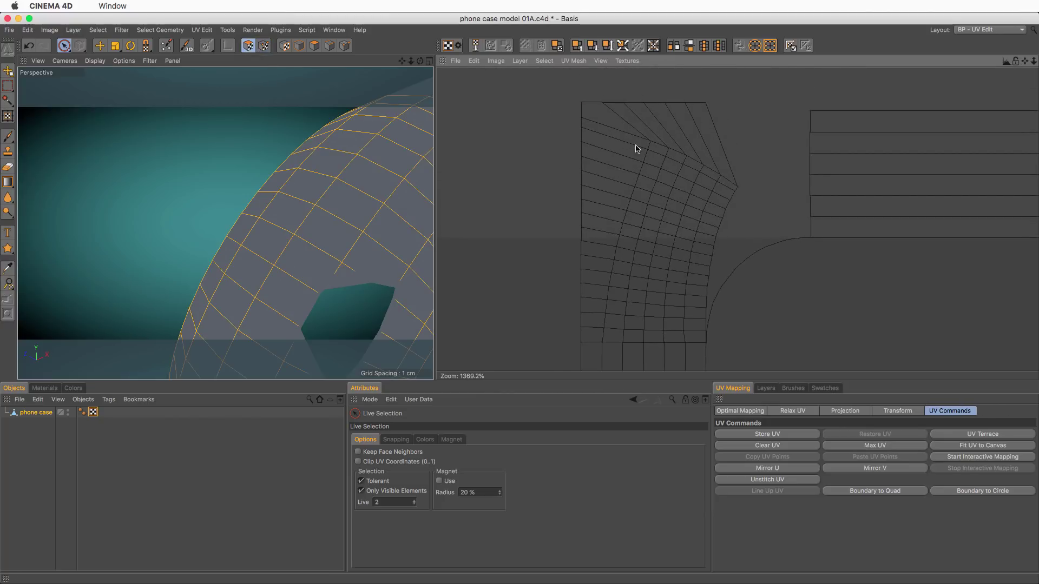
mouse_move(603, 124)
mouse_down()
mouse_move(621, 126)
mouse_move(652, 203)
mouse_move(695, 246)
mouse_move(686, 317)
mouse_move(629, 324)
mouse_move(600, 303)
mouse_move(607, 283)
mouse_move(660, 289)
mouse_up()
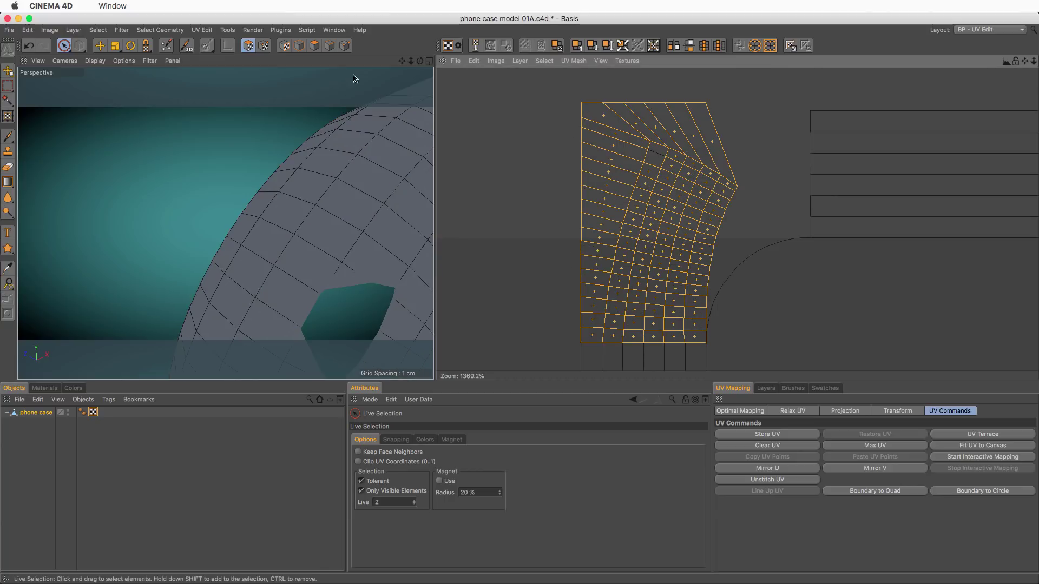
click(171, 31)
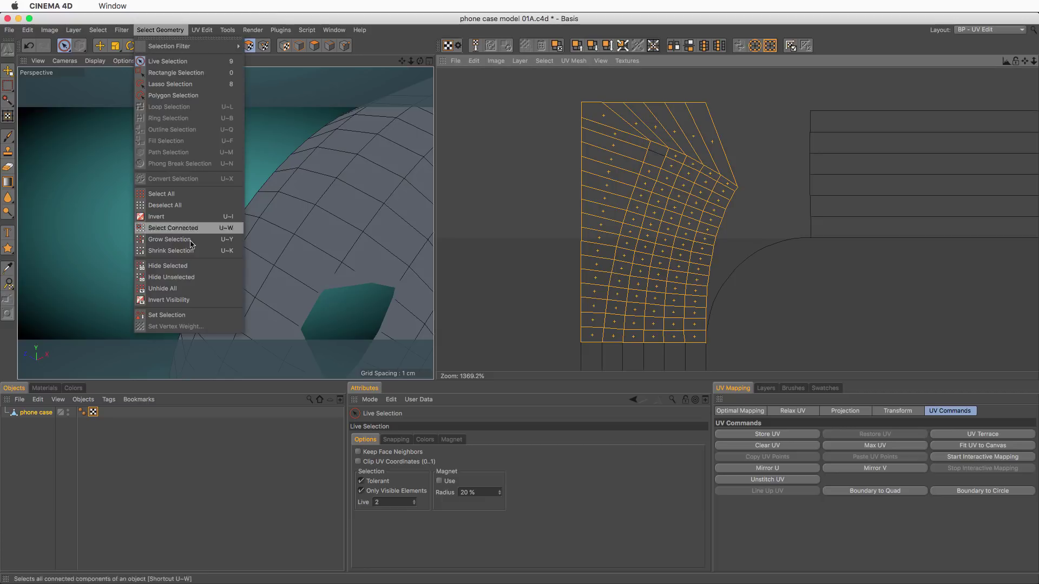
click(199, 278)
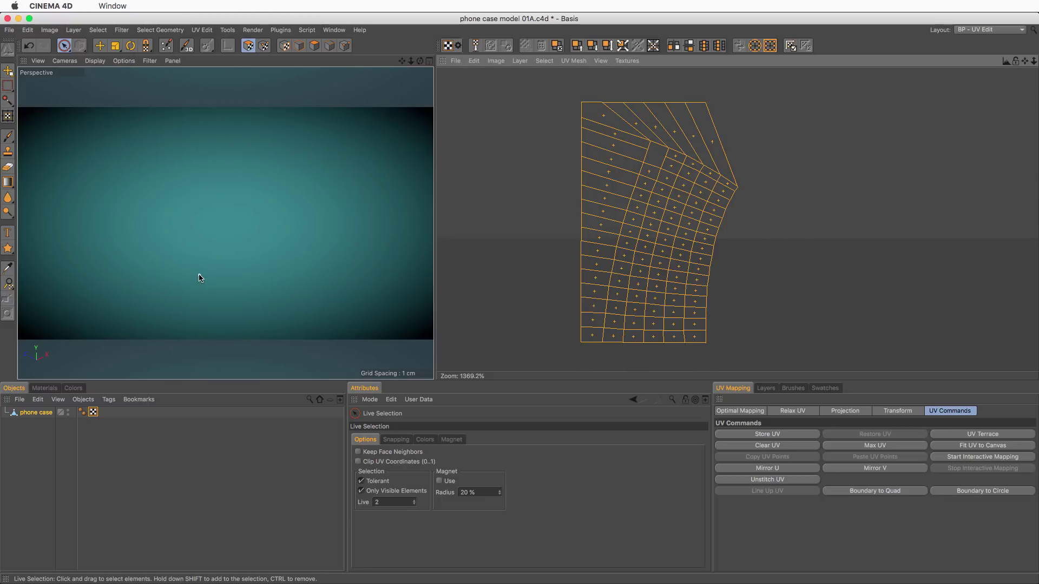
Select the isolated strip's inner edge UV points from end to end and straighten them with Line Up UV.
click(263, 45)
mouse_move(713, 101)
mouse_down()
mouse_move(765, 198)
mouse_move(735, 216)
mouse_move(713, 325)
mouse_move(746, 363)
mouse_up()
click(794, 491)
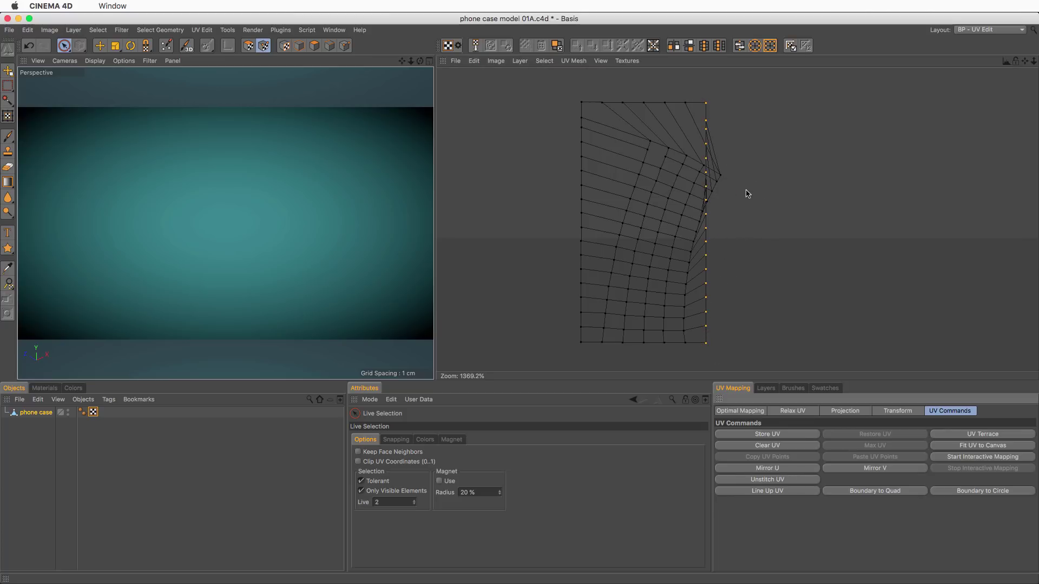
Try to relax the strip's UV polygons using ABF with Pin Border Points enabled, and undo the relax.
click(247, 45)
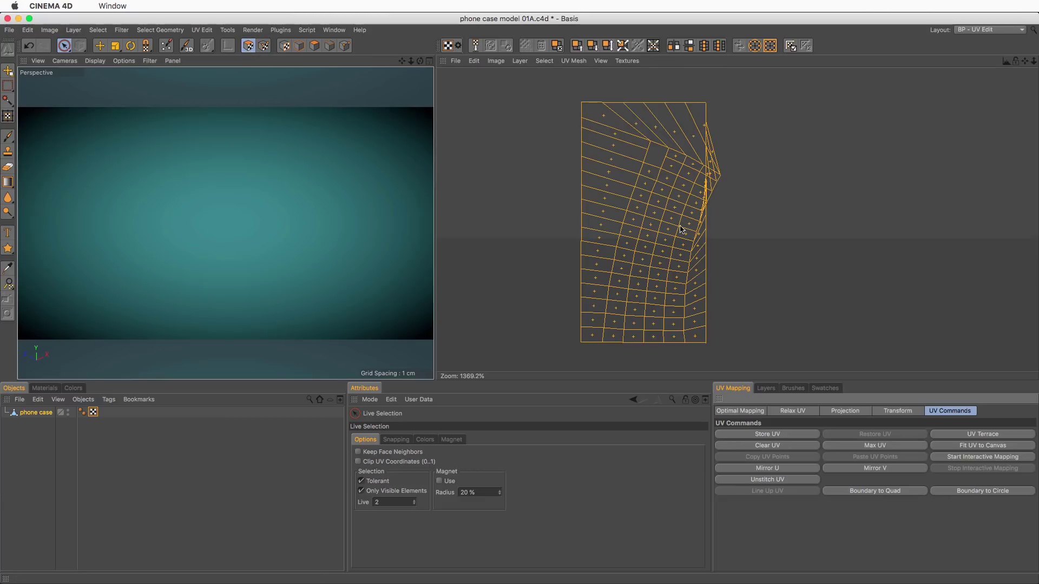
click(806, 415)
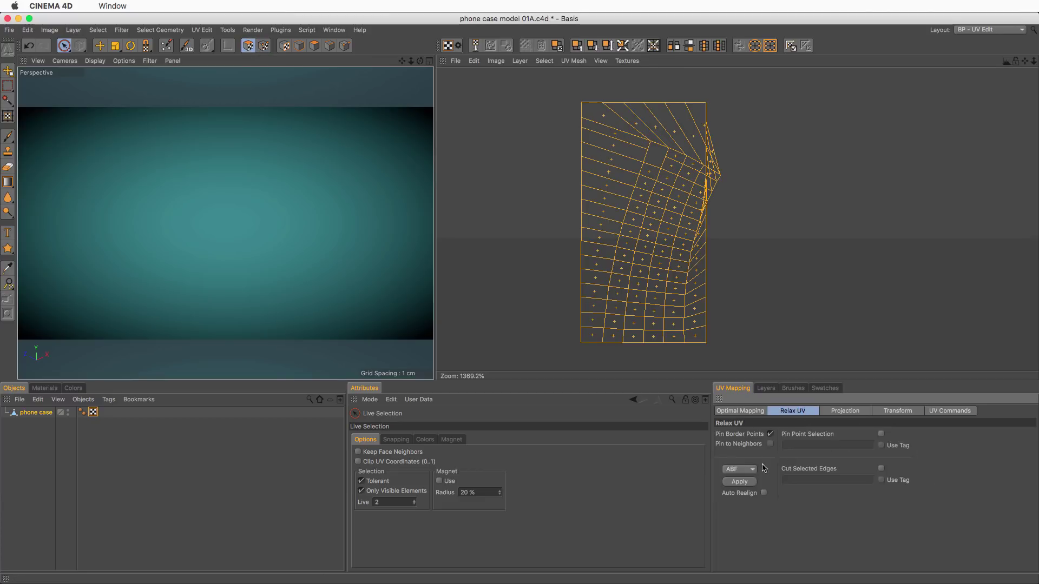
click(739, 481)
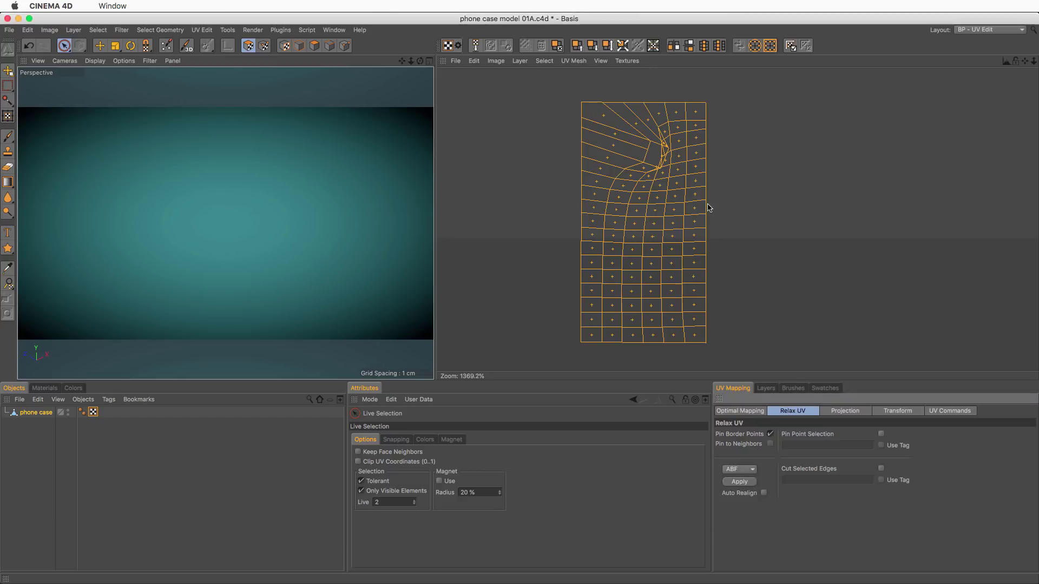
key(super+z)
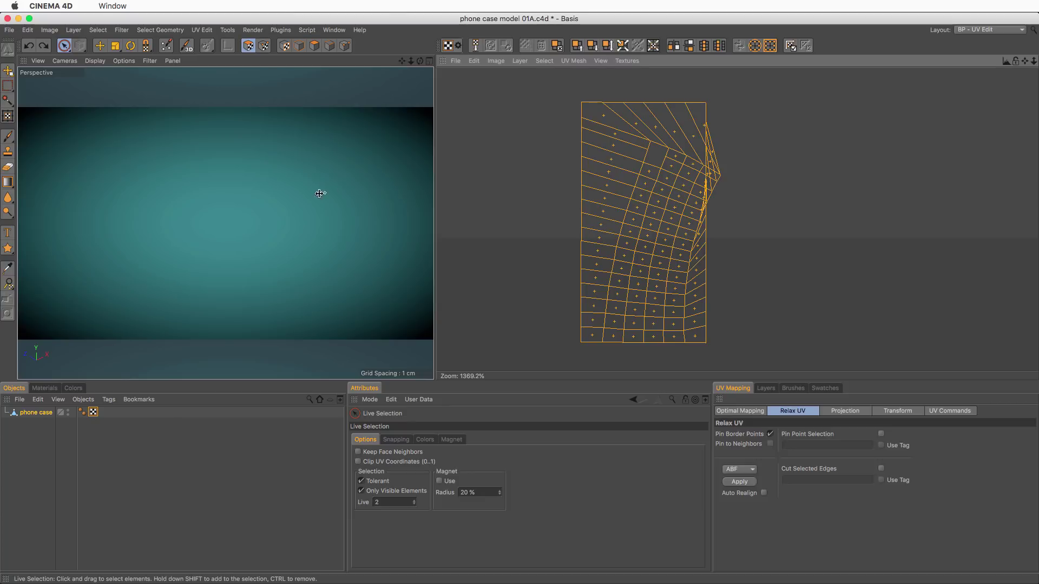
Frame the isolated corner piece in the perspective view to inspect it for missing polygons, and unhide all geometry.
scroll(224, 222, down, 3)
alt+right_drag(299, 224, 298, 223)
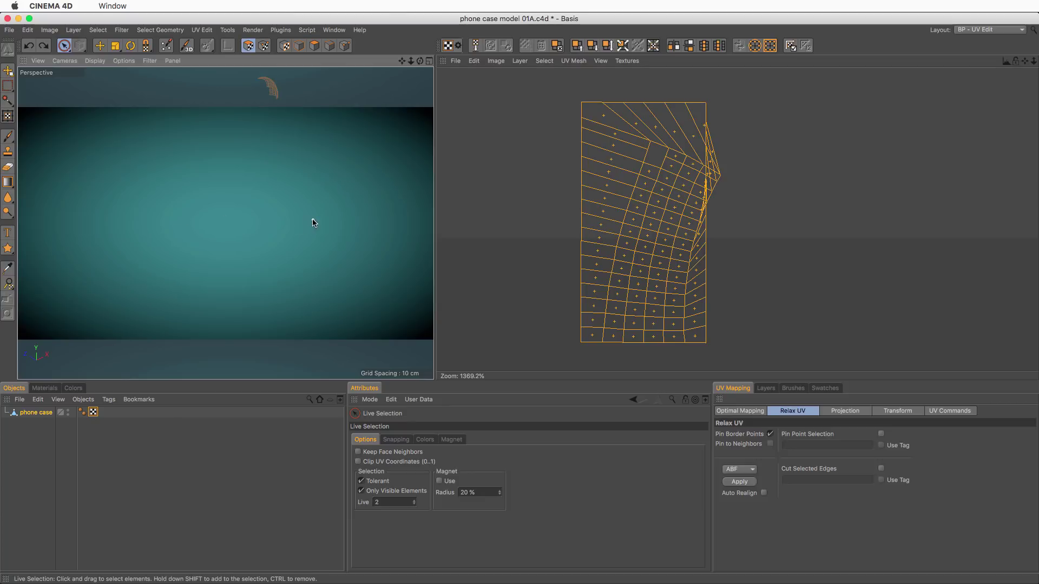
alt+right_drag(274, 93, 323, 97)
alt+middle_drag(283, 102, 282, 194)
alt+drag(273, 195, 274, 138)
alt+middle_drag(266, 153, 270, 196)
alt+right_drag(259, 196, 277, 197)
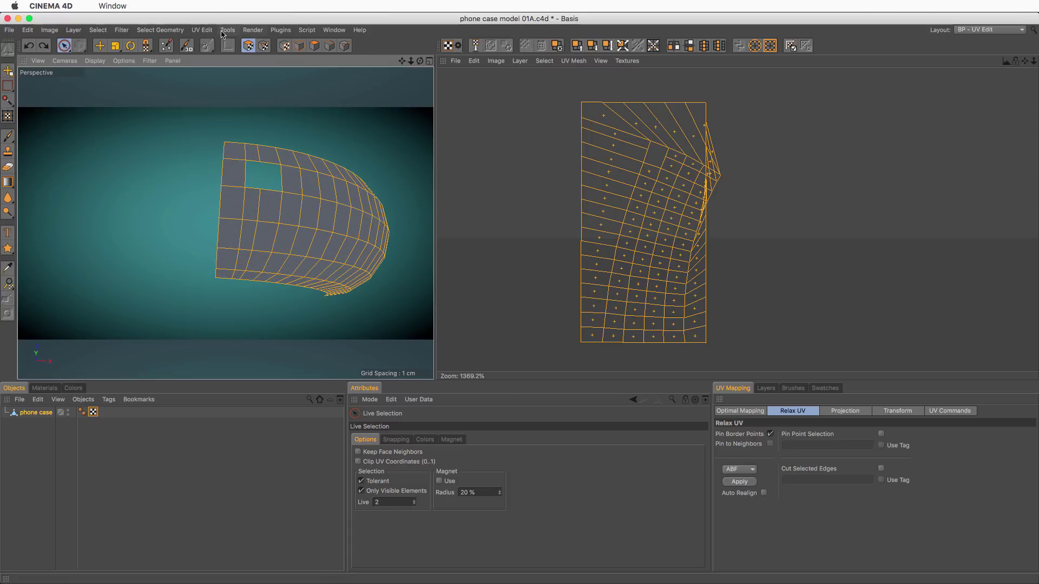
click(168, 32)
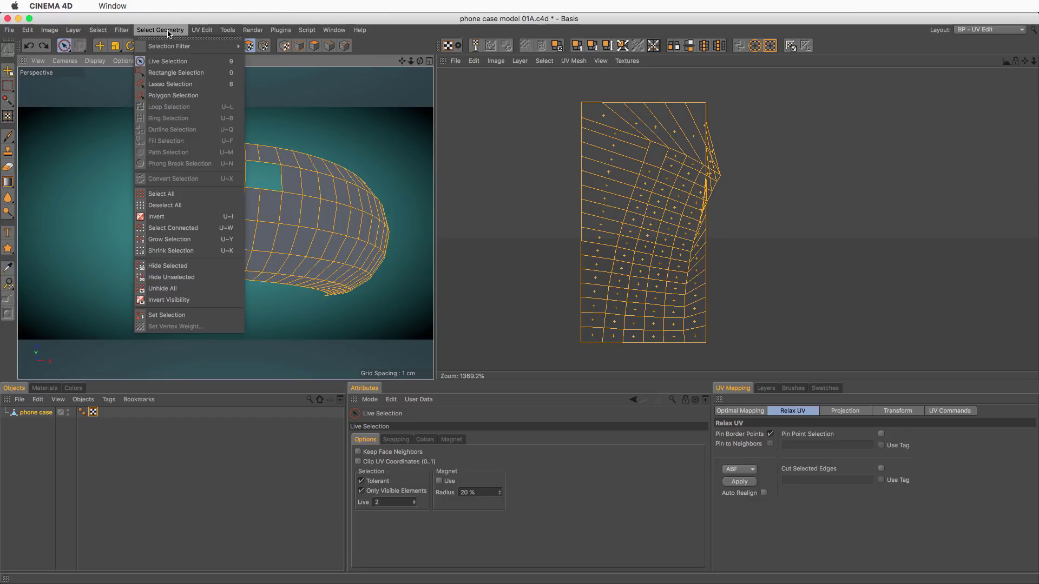
click(220, 289)
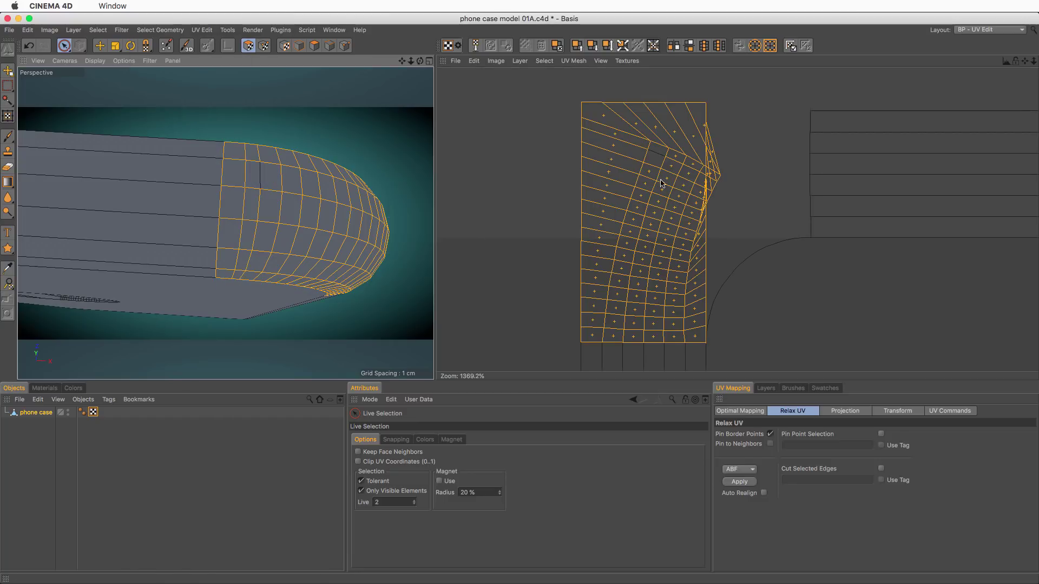
Add the missed polygon inside the corner strip to the UV polygon selection and hide everything unselected.
scroll(660, 183, up, 4)
key(t)
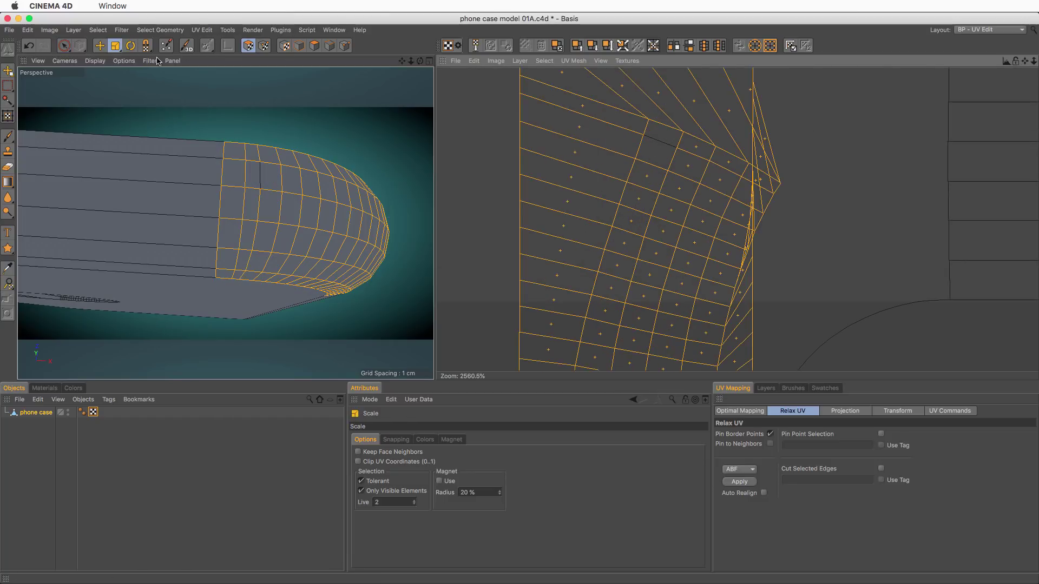
click(63, 45)
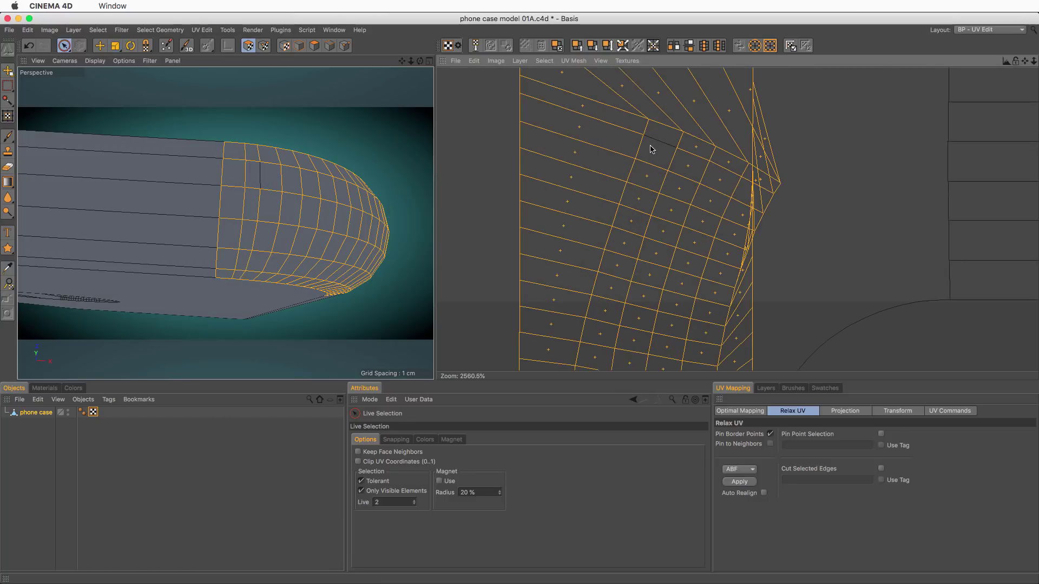
click(177, 31)
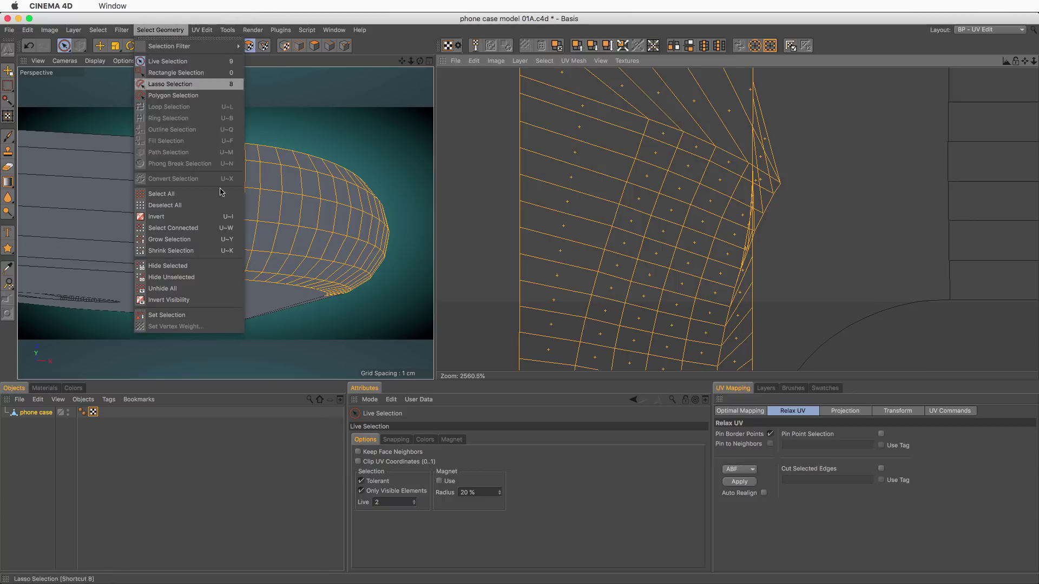
click(221, 278)
Relax the isolated corner strip using ABF with Pin Border Points enabled, and unhide all geometry.
scroll(695, 178, down, 5)
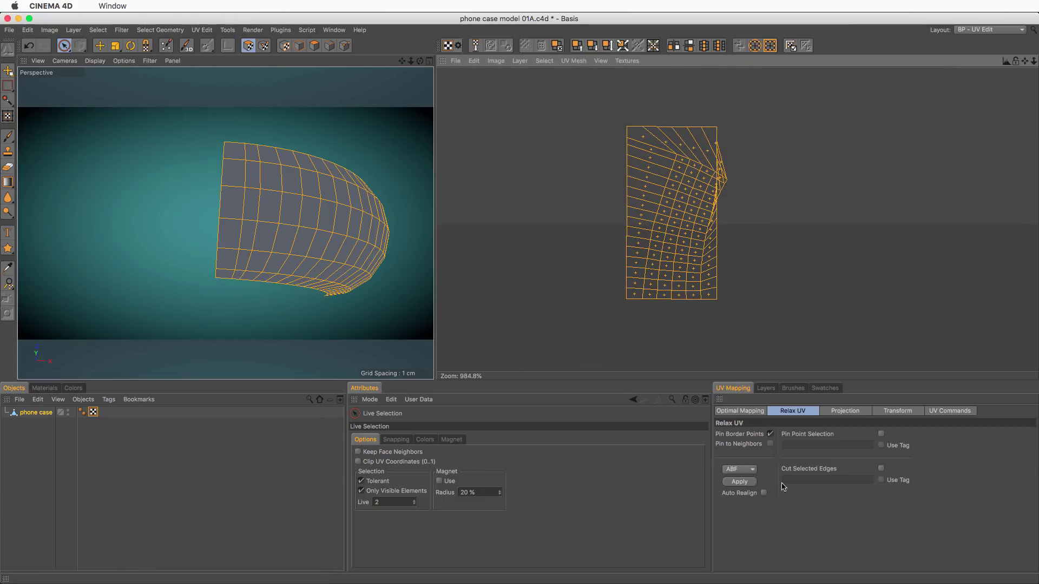
click(739, 482)
scroll(693, 230, down, 4)
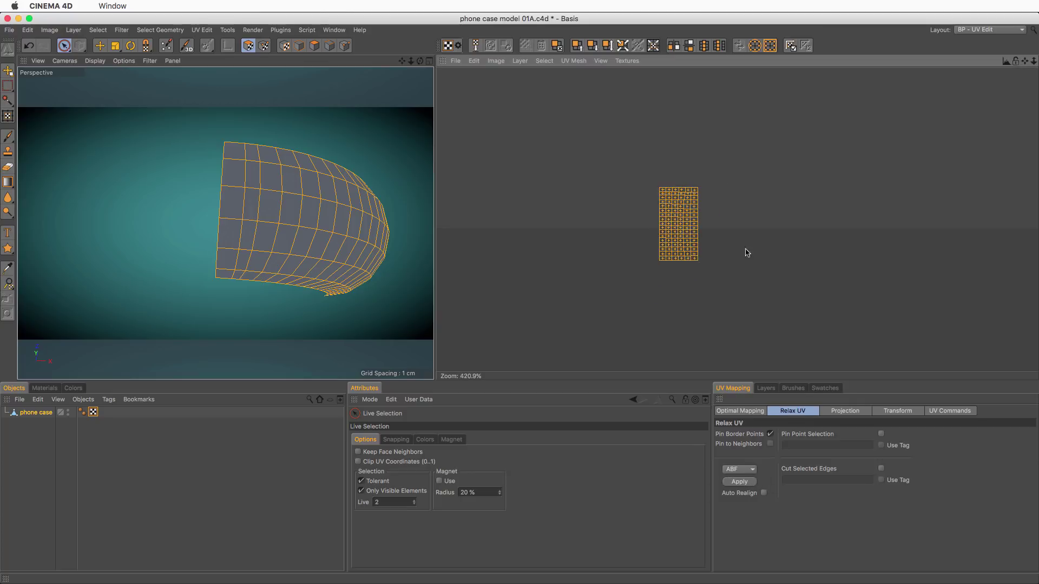
click(171, 31)
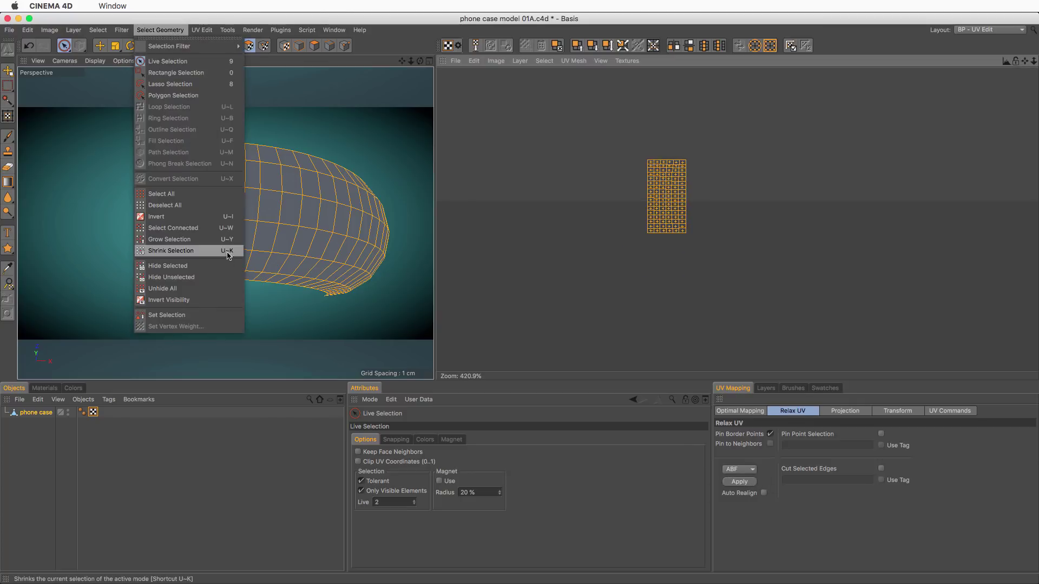
click(216, 288)
Select all UV polygons of the curved strip at the next case corner and hide the unselected geometry.
scroll(847, 297, down, 3)
alt+middle_drag(847, 297, 656, 67)
scroll(687, 173, up, 6)
scroll(688, 172, down, 6)
alt+middle_drag(520, 299, 557, 195)
scroll(735, 264, up, 1)
scroll(735, 264, up, 4)
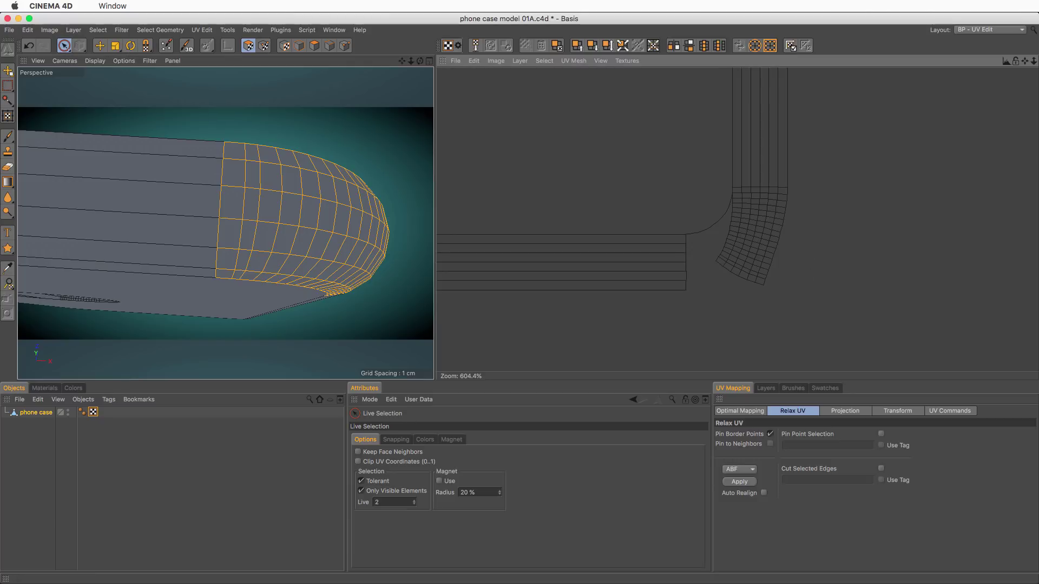
scroll(552, 175, up, 2)
mouse_move(738, 289)
mouse_down()
mouse_move(697, 267)
mouse_move(692, 162)
mouse_move(650, 196)
mouse_move(758, 184)
mouse_move(754, 232)
mouse_move(727, 270)
mouse_up()
scroll(723, 219, up, 2)
alt+middle_drag(724, 221, 744, 260)
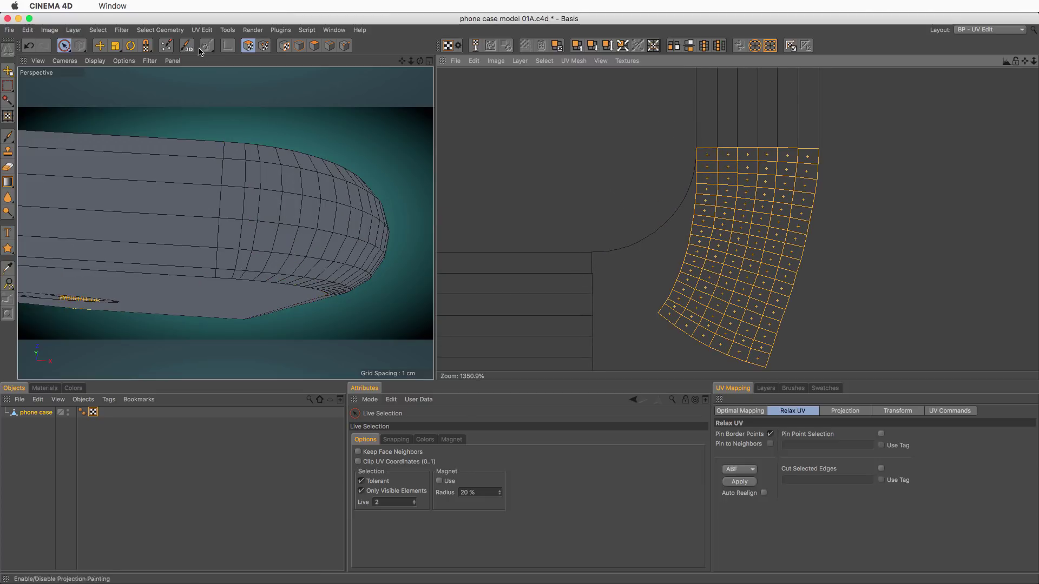
click(171, 32)
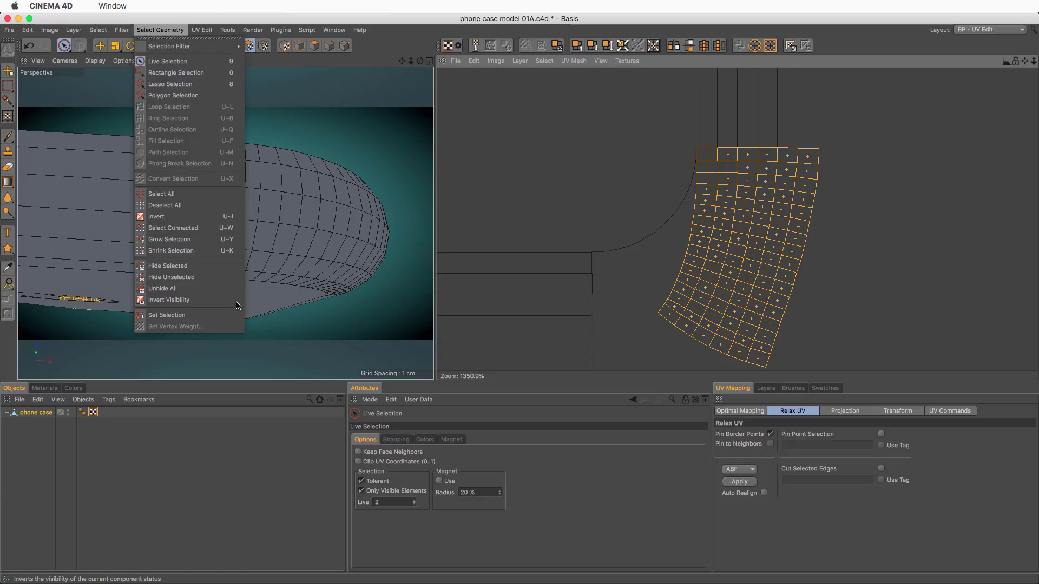
click(215, 295)
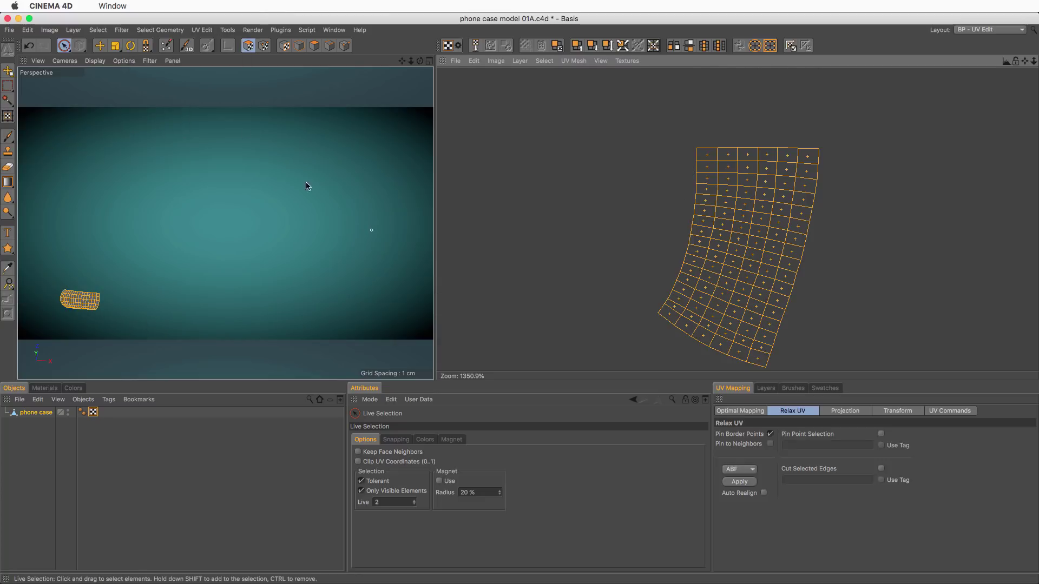
Select the slanted free-end row of UV points on the newly isolated strip and straighten it with Line Up UV.
click(264, 46)
scroll(741, 153, down, 2)
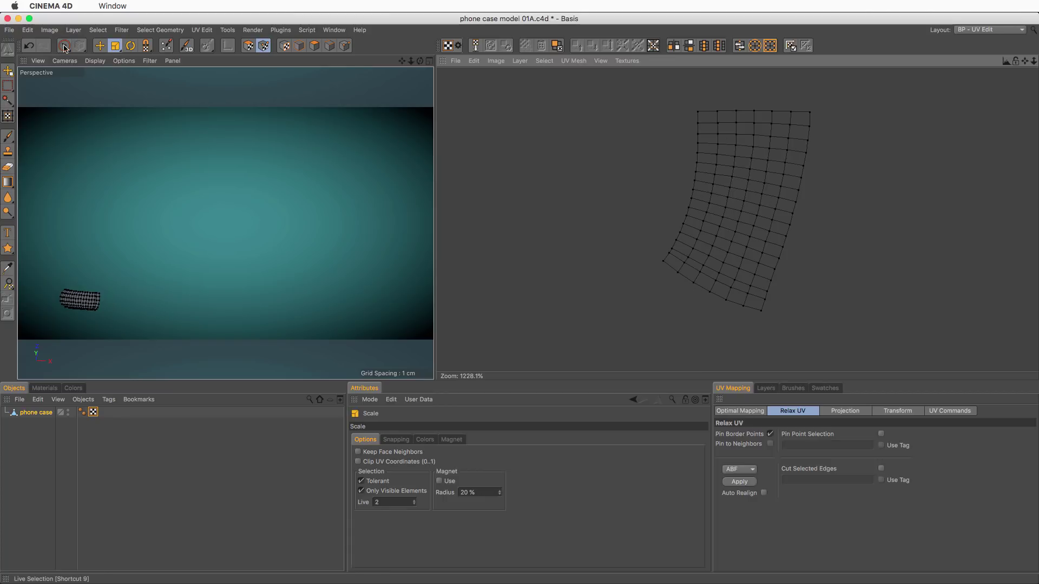
mouse_move(661, 269)
mouse_down()
mouse_move(744, 320)
mouse_move(765, 319)
mouse_up()
click(950, 411)
click(780, 492)
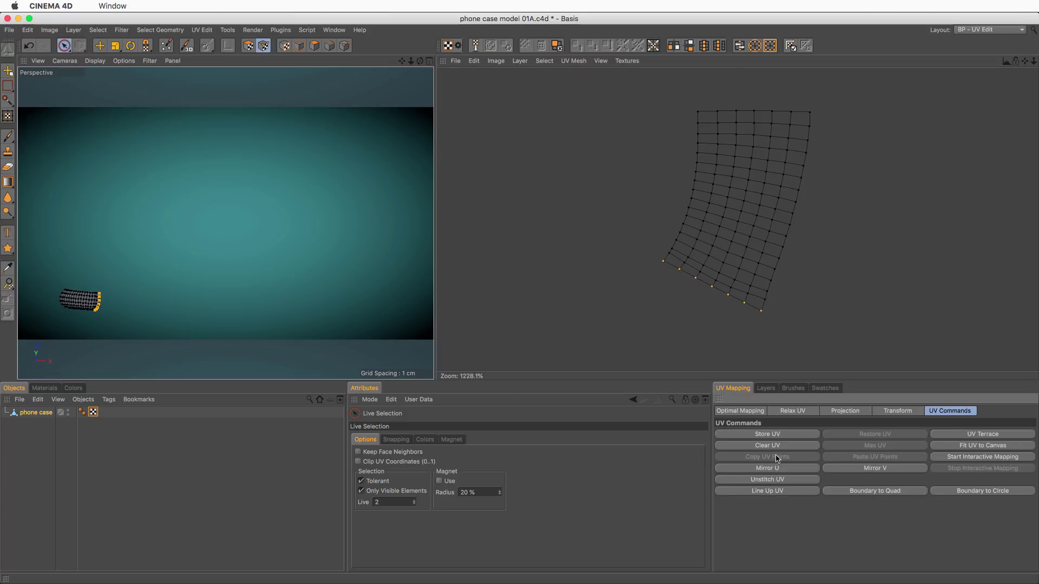
Move the straightened free-end row onto the strip's base row and rotate it horizontal to match the base points.
key(e)
drag(729, 298, 771, 124)
scroll(772, 135, up, 5)
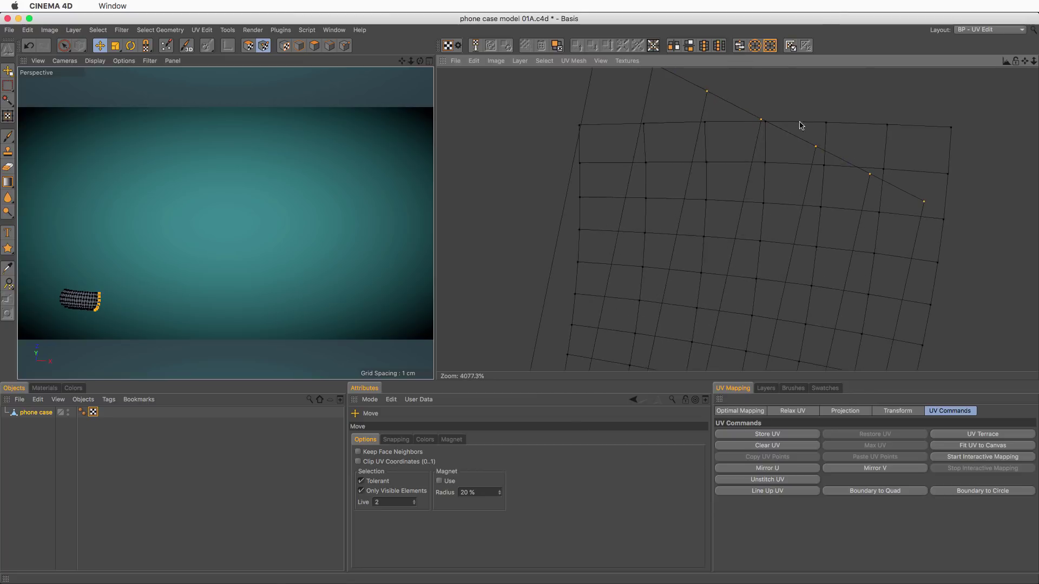
key(r)
drag(758, 120, 763, 144)
key(e)
scroll(829, 164, down, 6)
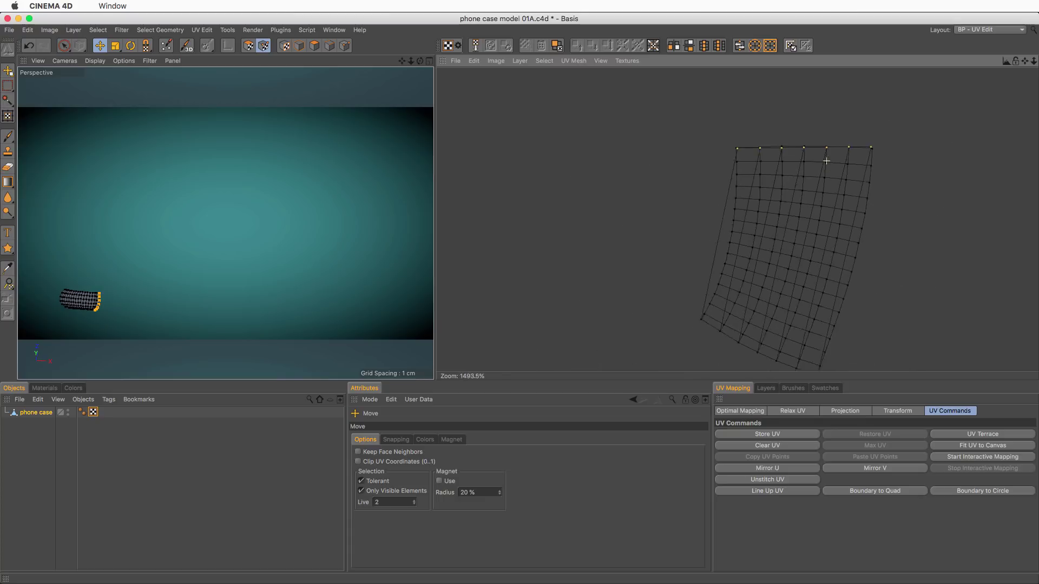
Lower the free-end row below the strip with repeated UV Transform moves of Y 0.005.
click(886, 412)
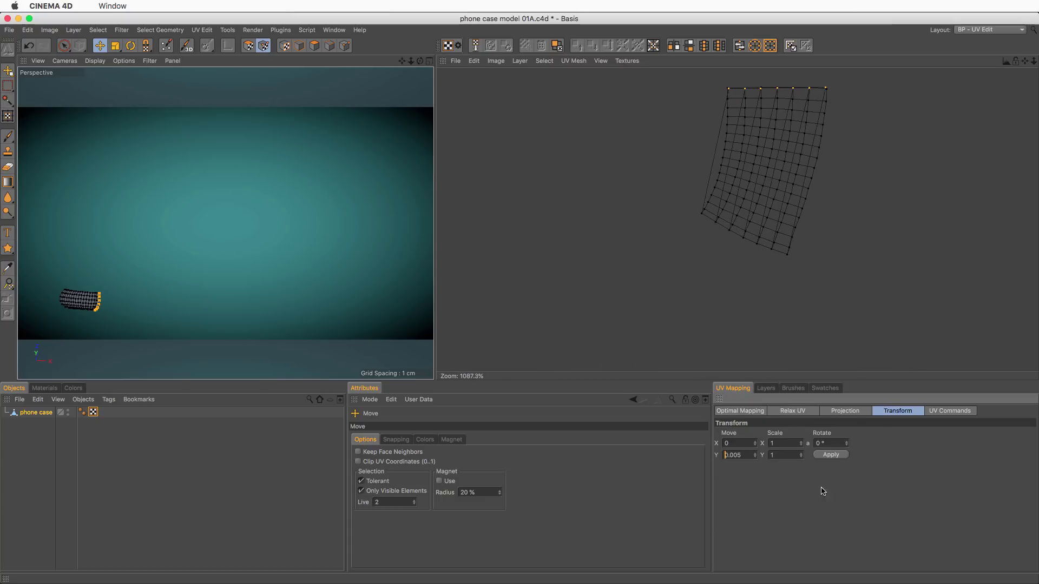
click(840, 455)
click(840, 455)
click(840, 456)
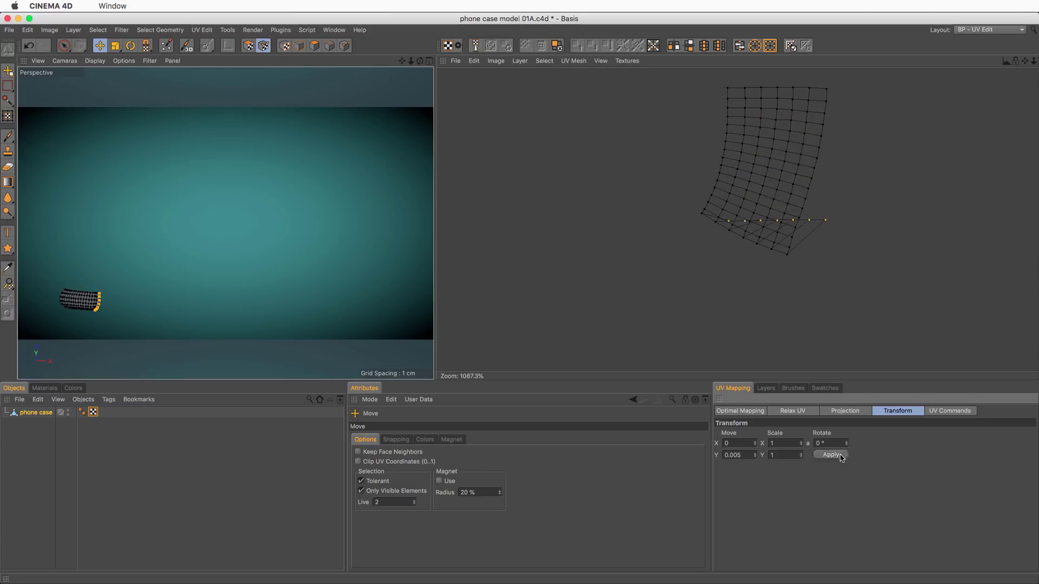
click(840, 456)
click(841, 456)
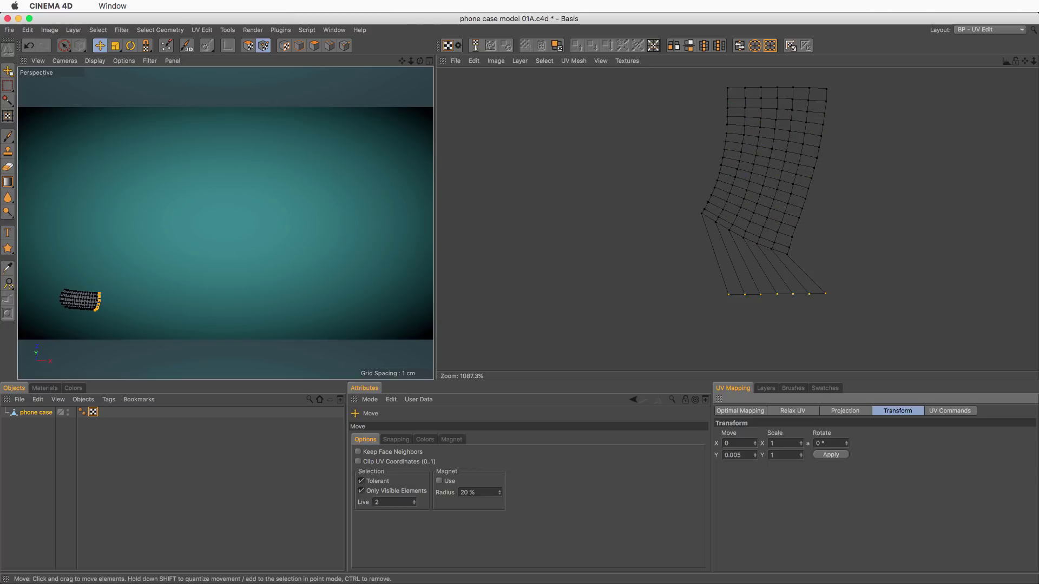
Select the strip's outer edge UV points from the base row to the lowered row and straighten them with Line Up UV.
key(9)
click(839, 102)
mouse_move(839, 102)
mouse_down()
mouse_move(795, 252)
mouse_move(830, 296)
mouse_up()
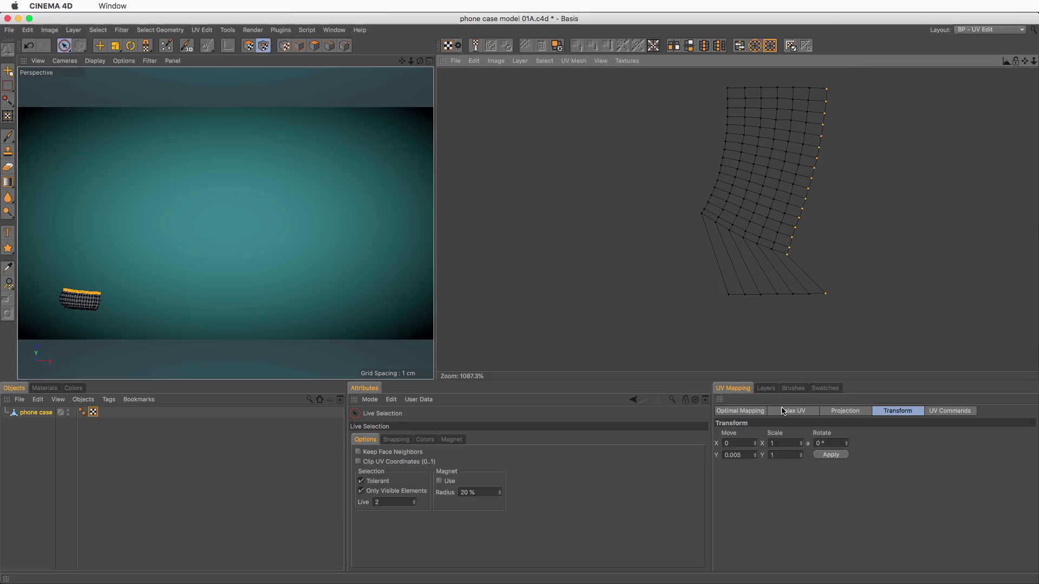
click(951, 411)
click(762, 493)
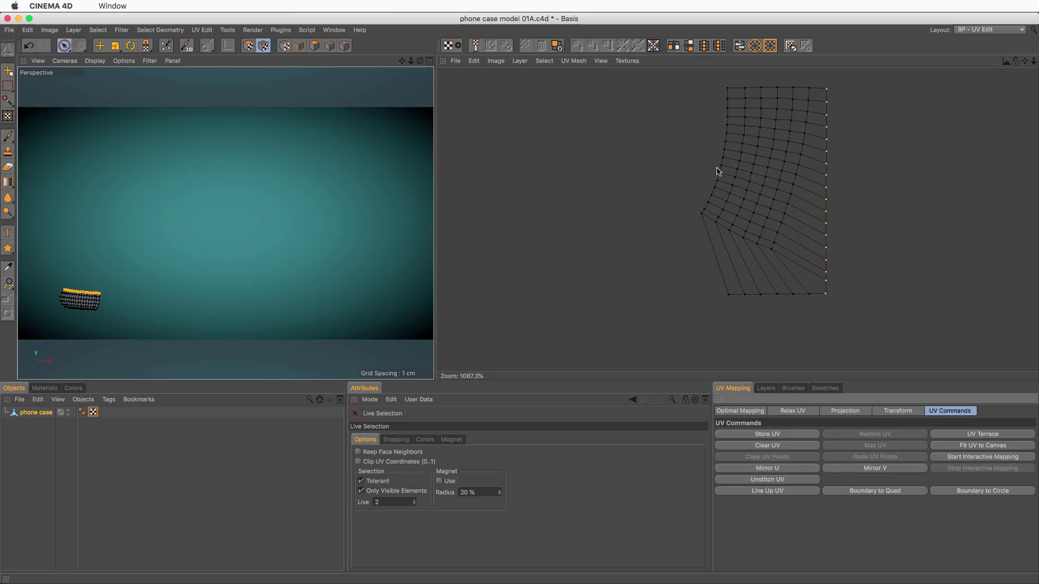
Select and straighten the strip's inner edge UV points with Line Up UV, and switch to UV polygon editing.
mouse_move(714, 85)
mouse_down()
mouse_move(696, 218)
mouse_move(717, 307)
mouse_move(726, 304)
mouse_up()
click(797, 492)
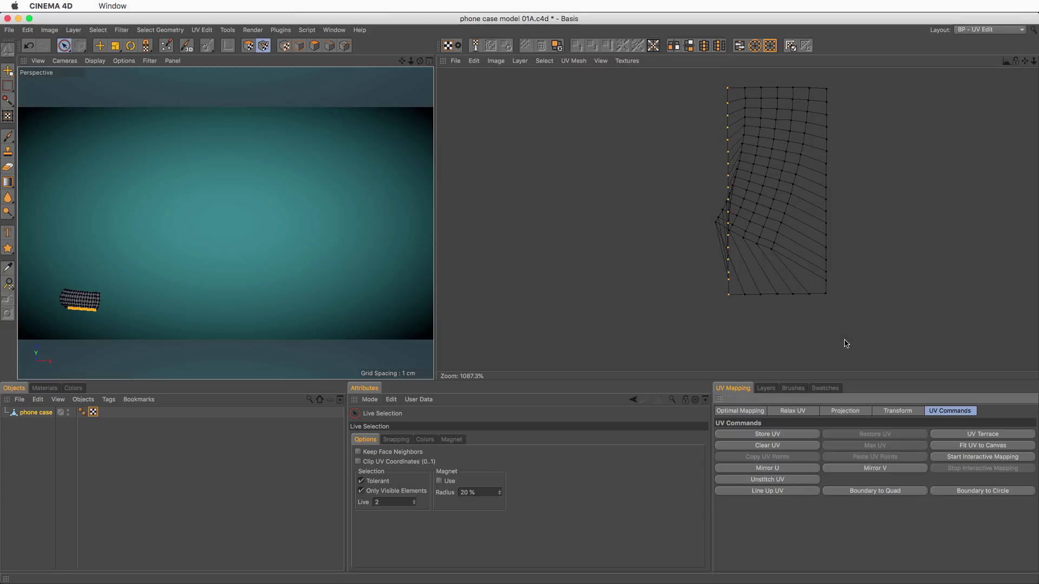
click(248, 47)
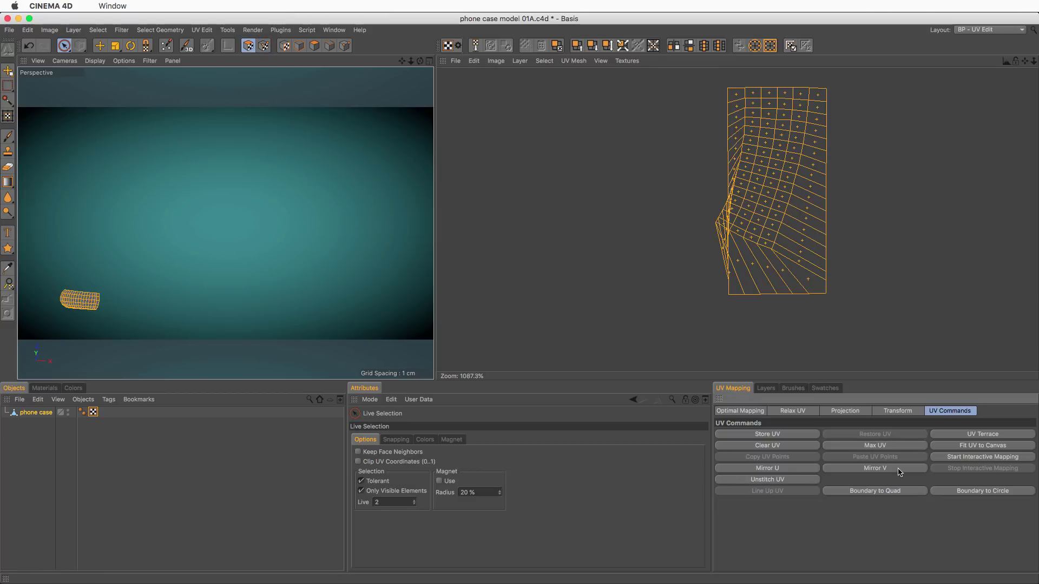
Relax the strip's UV polygons with ABF and pinned border points, and unhide all of the phone case geometry.
click(802, 417)
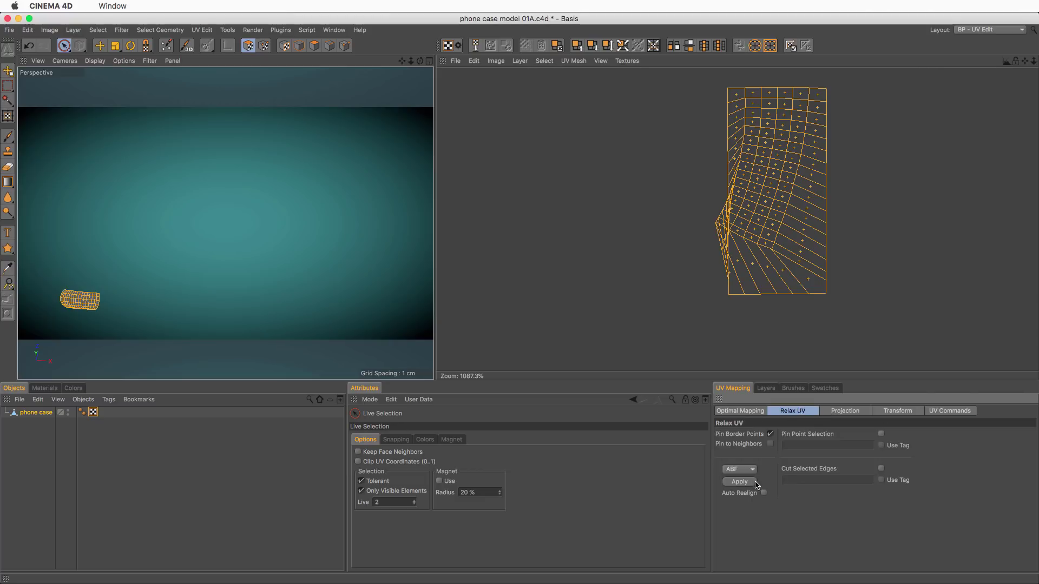
click(739, 482)
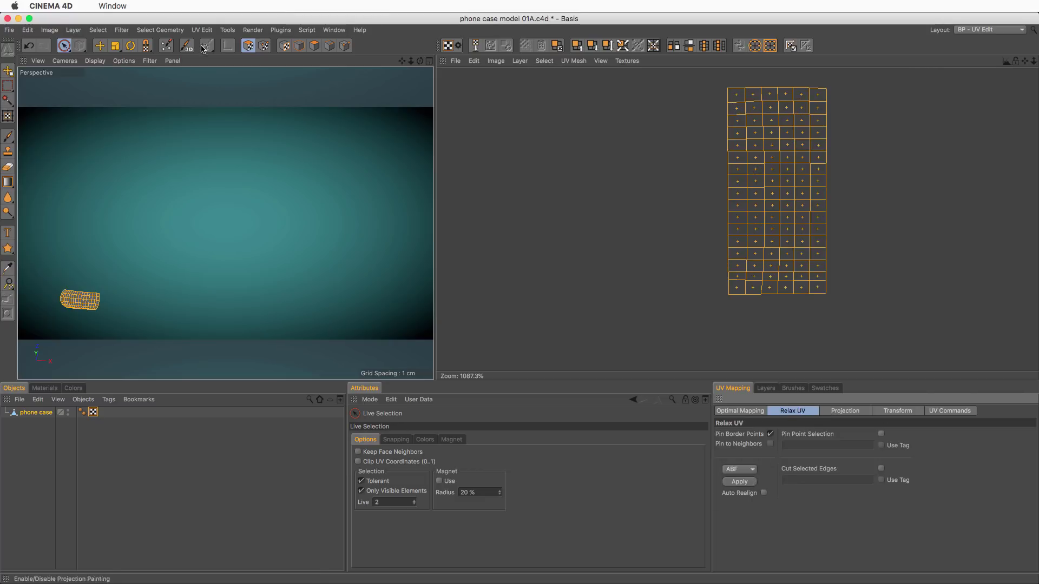
click(160, 30)
click(231, 279)
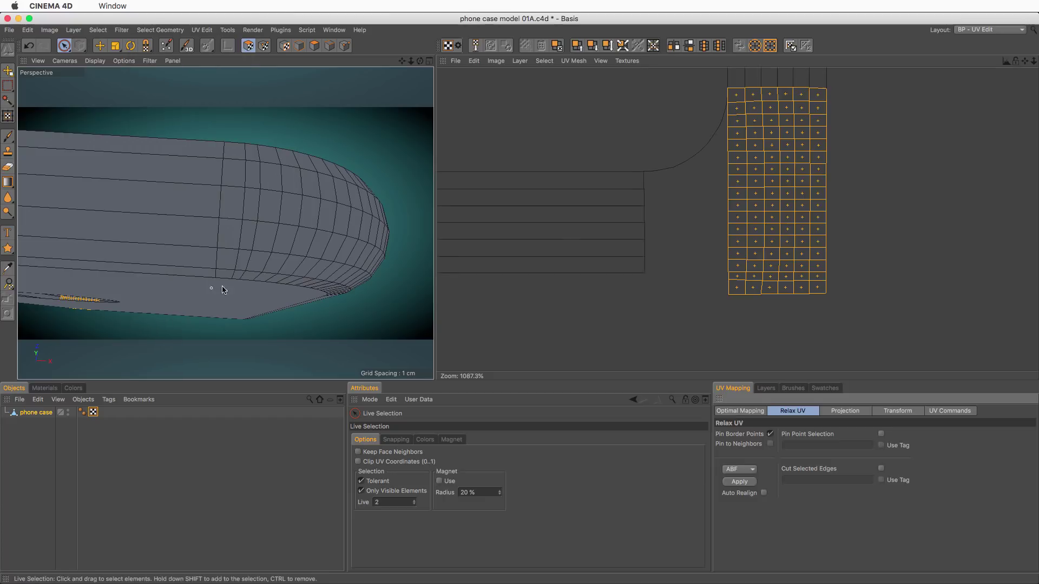
Select only the curved corner strip at the UV layout's lower left, leaving out the back face, and hide the unselected polygons.
scroll(562, 190, up, 5)
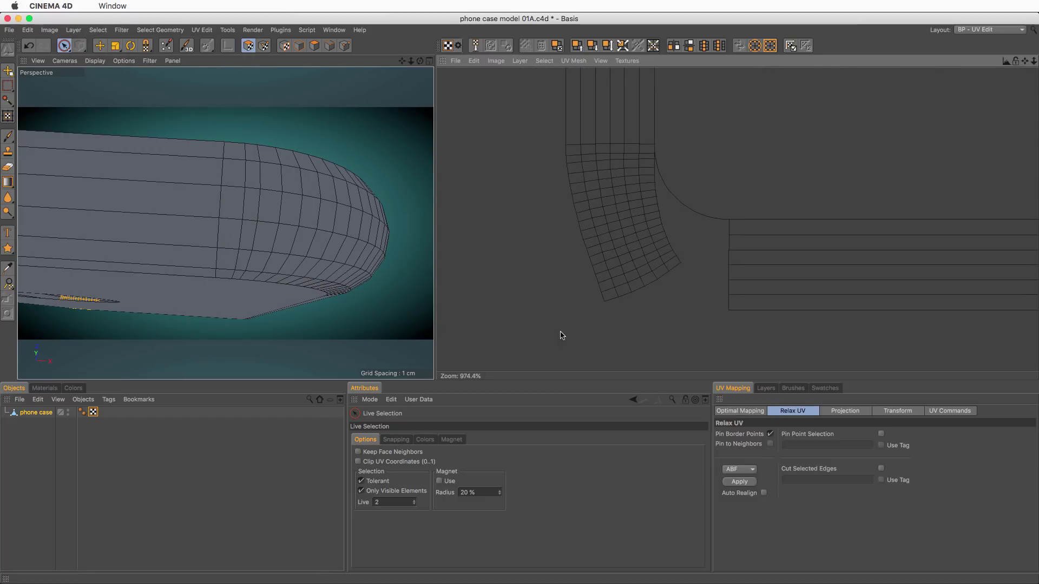
mouse_move(636, 284)
mouse_down()
mouse_move(670, 260)
mouse_move(649, 161)
mouse_move(576, 170)
mouse_move(628, 292)
mouse_up()
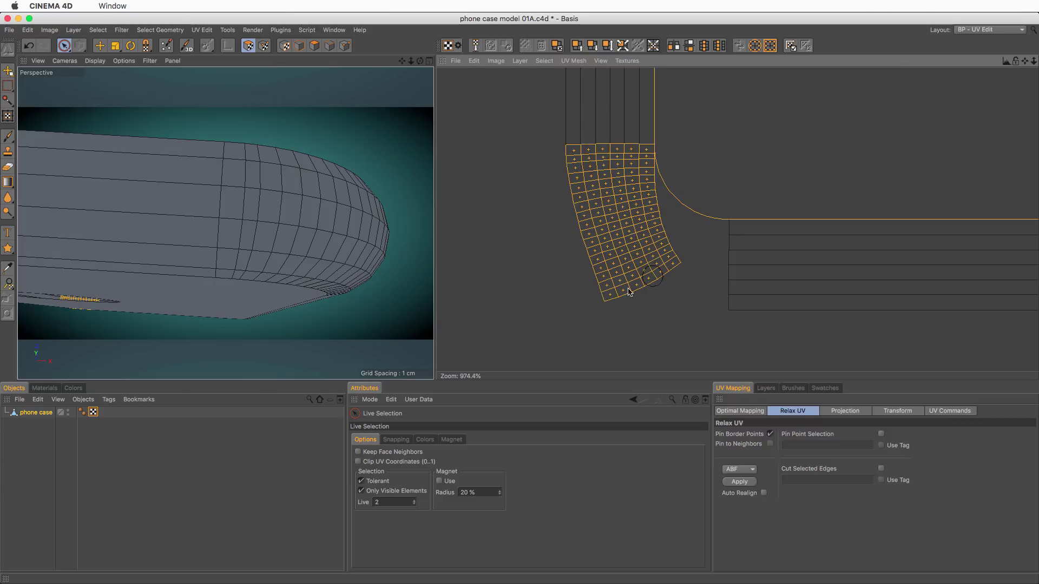
ctrl+click(737, 161)
click(160, 30)
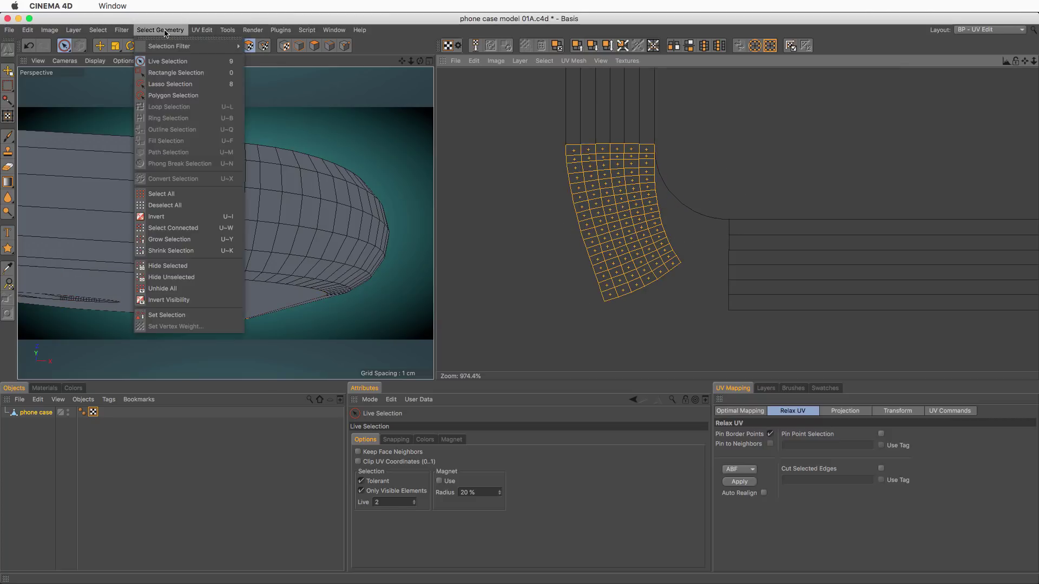
click(210, 279)
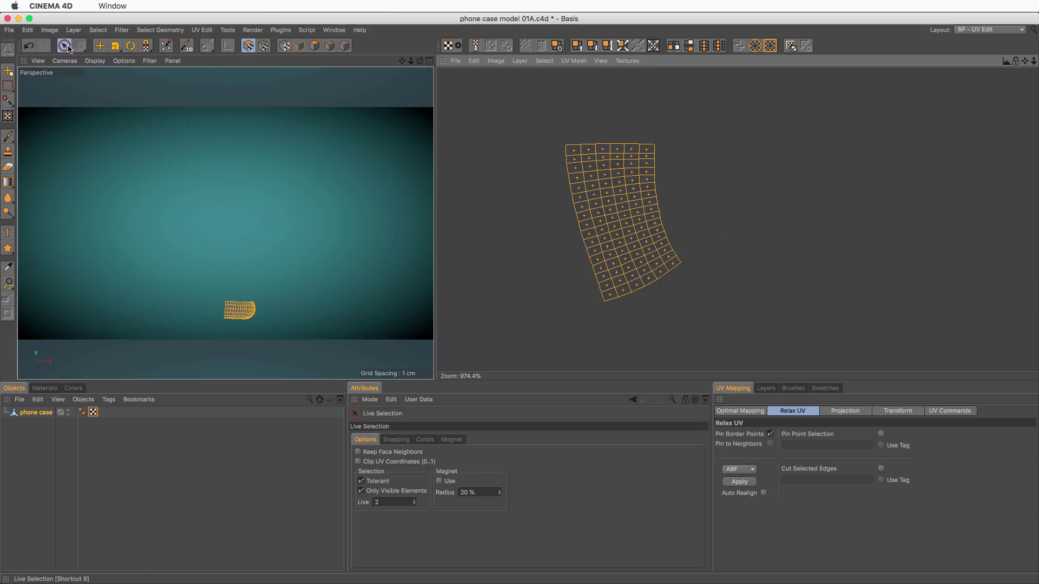
In UV point editing, select the points along the strip's free end and straighten them with Line Up UV.
click(268, 49)
scroll(601, 186, up, 2)
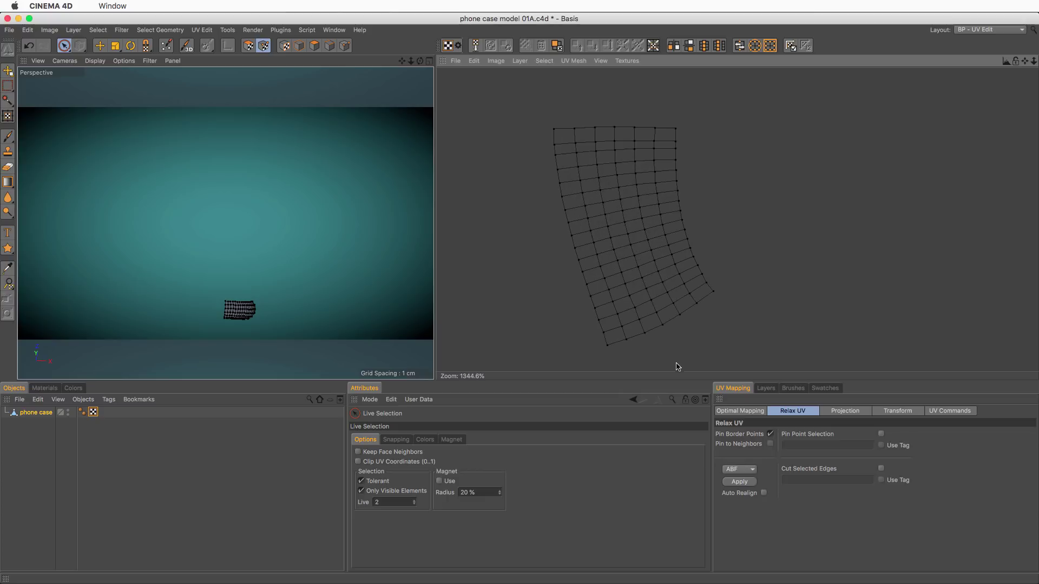
drag(609, 355, 726, 299)
click(943, 411)
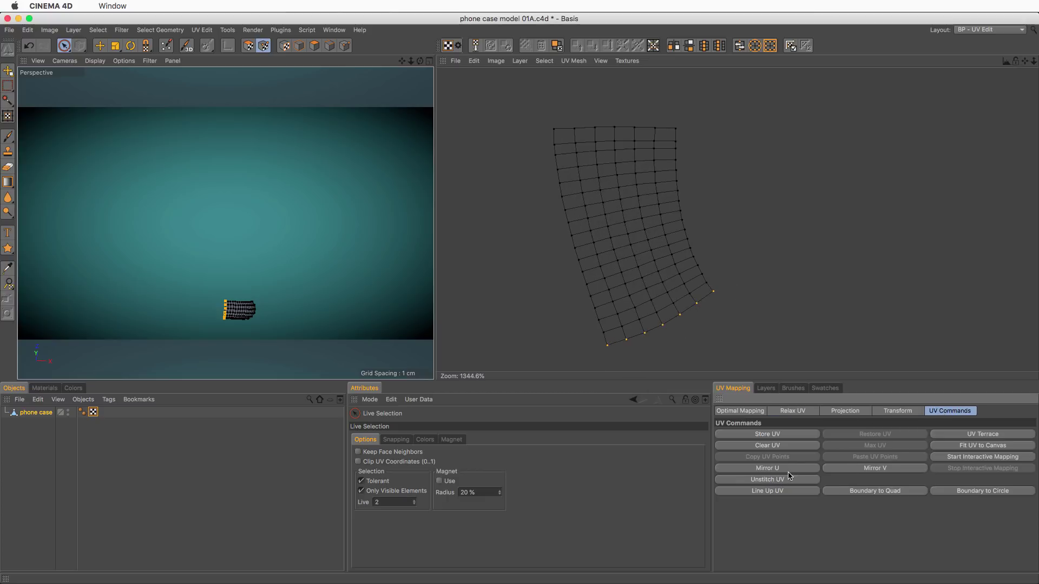
Move the straightened free-end points onto the strip's base row and rotate them horizontal to match the base points.
key(e)
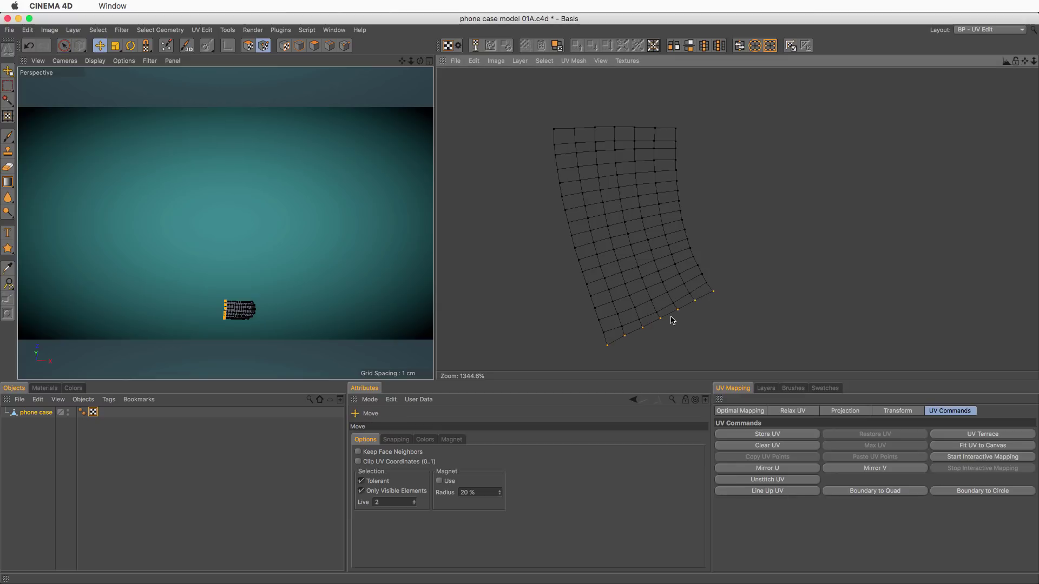
drag(672, 323, 617, 133)
key(r)
Lower the free-end points below the curved strip with repeated UV Transform moves of Y 0.005.
click(898, 411)
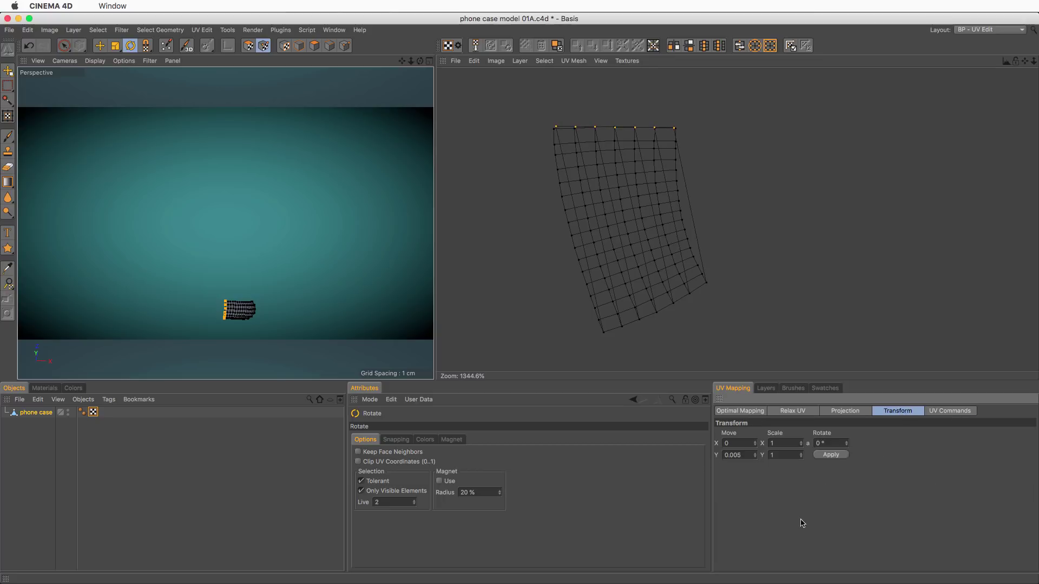
click(845, 456)
click(846, 456)
click(846, 456)
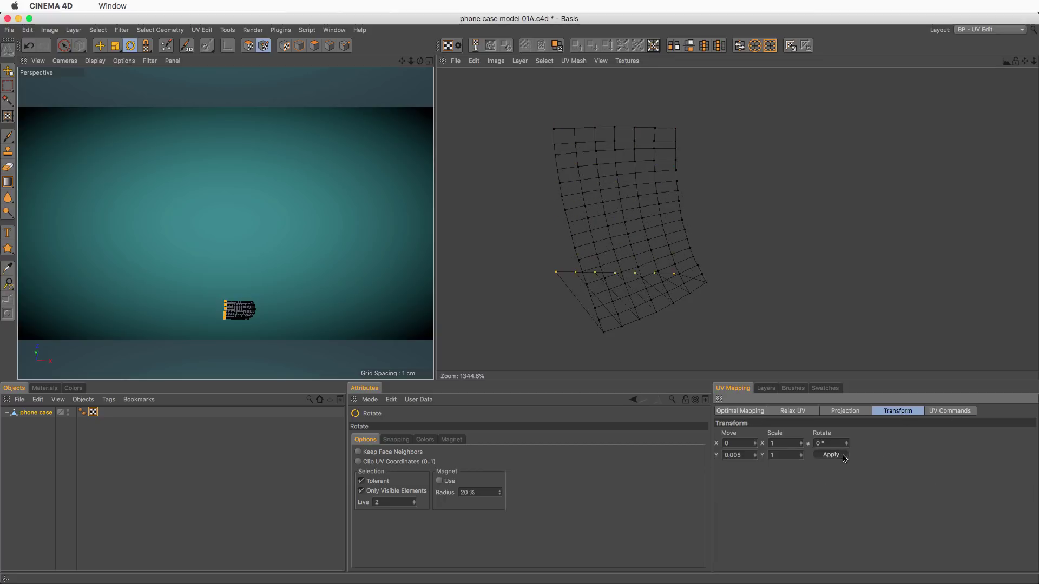
click(845, 456)
click(845, 457)
click(845, 457)
alt+middle_drag(693, 249, 688, 180)
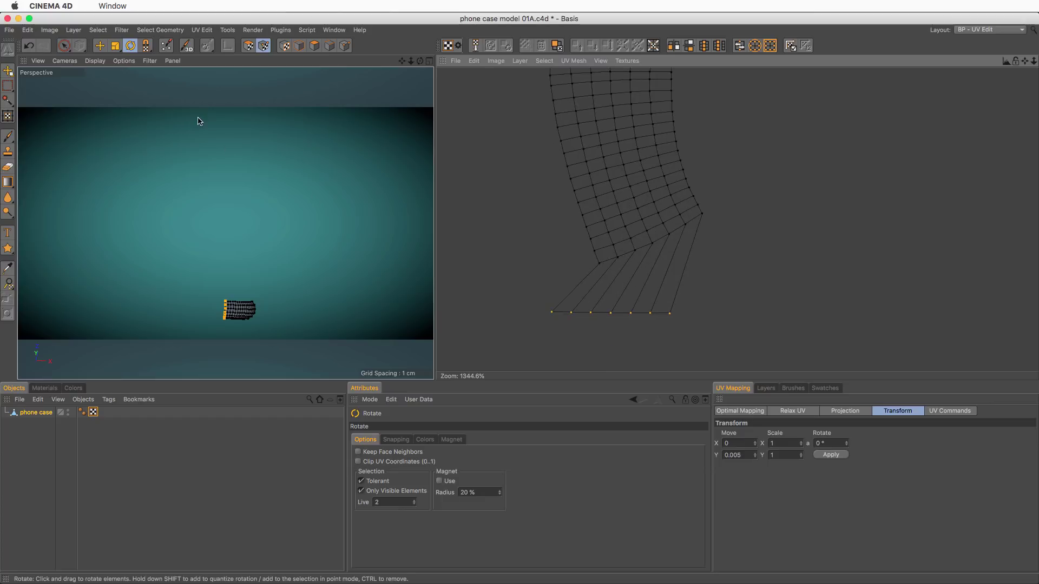
Select the strip's inner, then its outer edge UV points from base row to lowered row, straightening each edge with Line Up UV.
click(65, 46)
alt+middle_drag(599, 147, 577, 183)
mouse_move(655, 96)
mouse_down()
mouse_move(662, 170)
mouse_move(690, 252)
mouse_up()
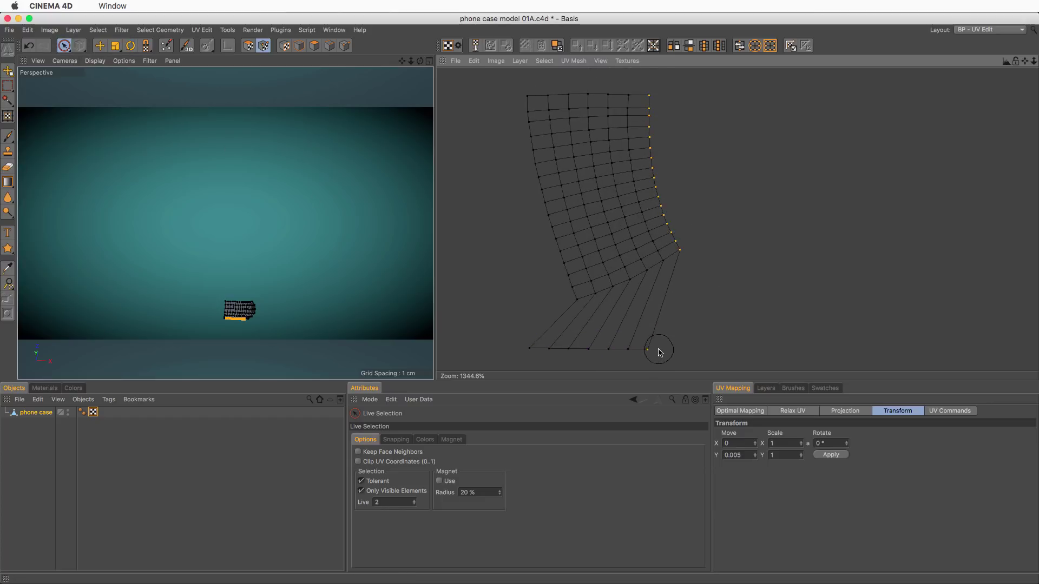
click(944, 411)
click(767, 491)
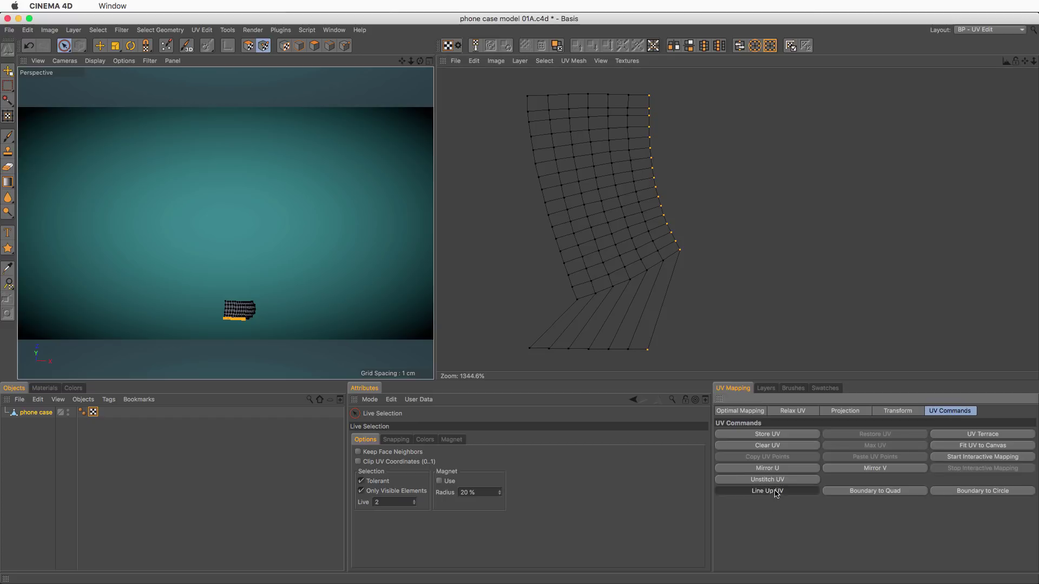
mouse_move(510, 98)
mouse_down()
mouse_move(565, 298)
mouse_move(523, 339)
mouse_up()
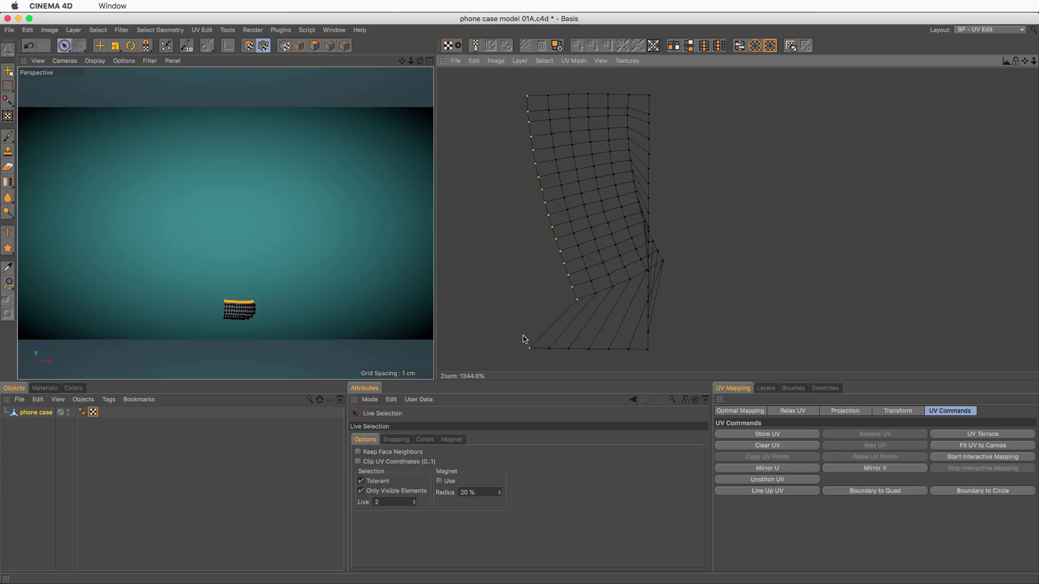
click(763, 490)
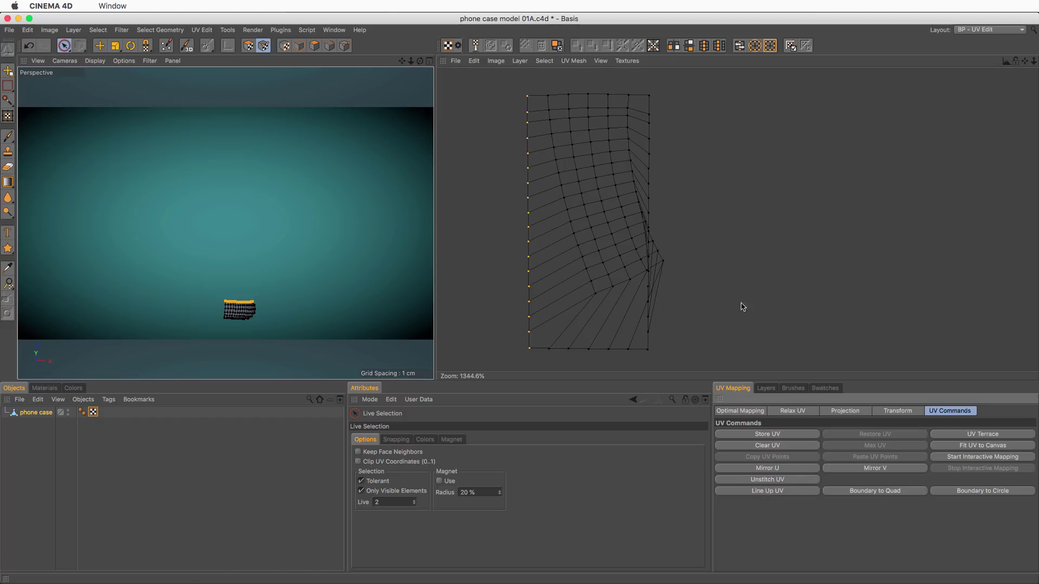
In UV polygon editing, relax the lower-left strip with ABF and pinned border points, and unhide the rest of the phone case.
click(248, 46)
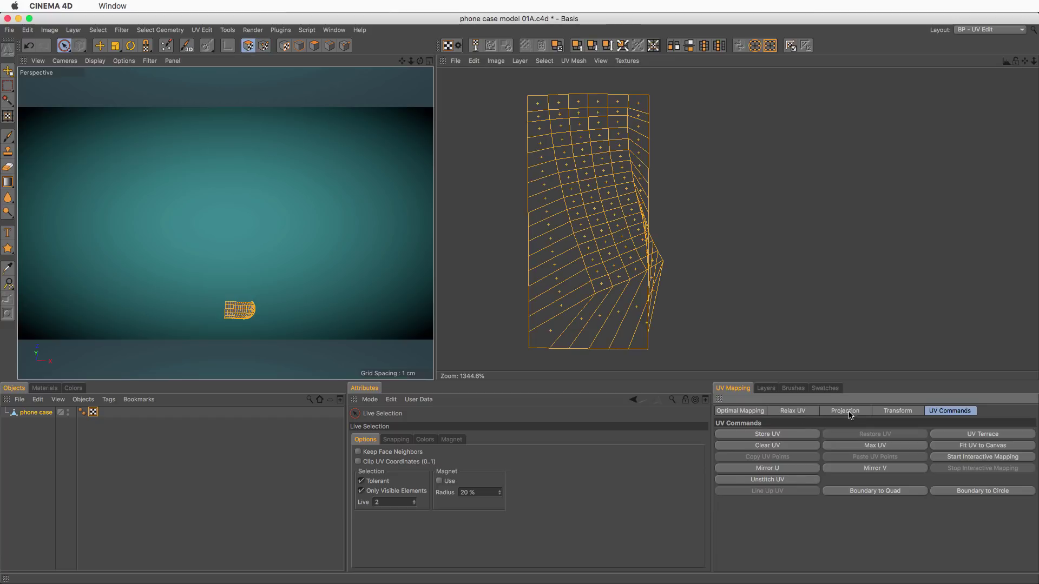
click(793, 411)
click(739, 481)
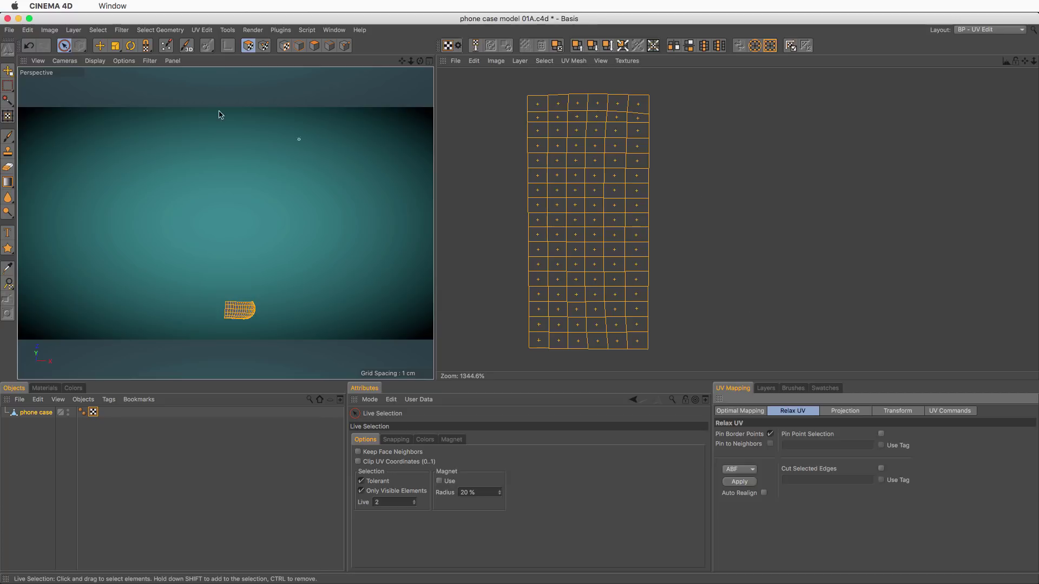
click(160, 30)
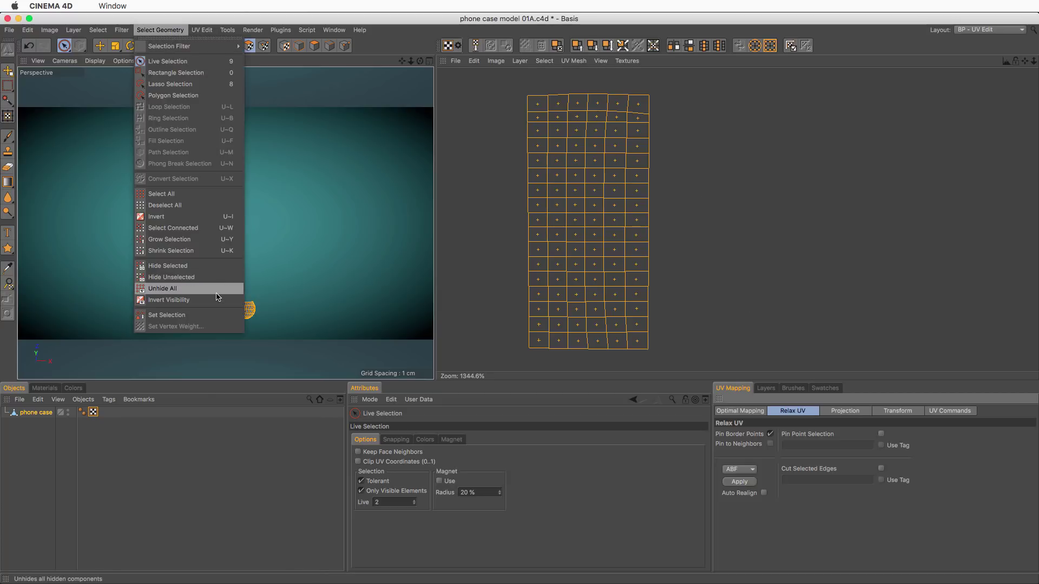
click(216, 288)
Examine the whole phone case UV layout, comparing the straightened corner strips and the end strips at both ends.
scroll(788, 167, down, 5)
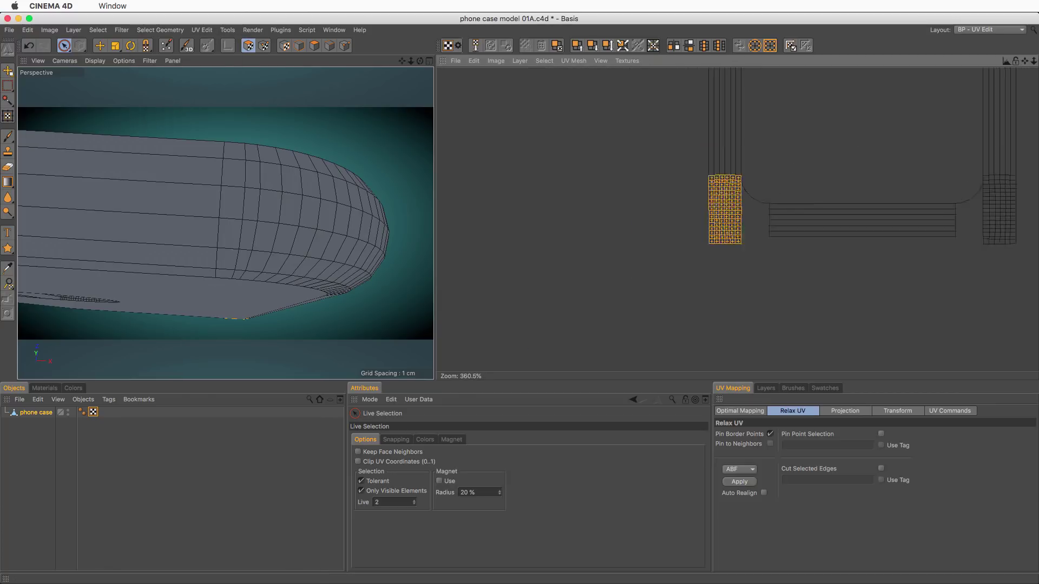
scroll(851, 160, down, 2)
alt+middle_drag(851, 162, 839, 406)
scroll(810, 174, down, 2)
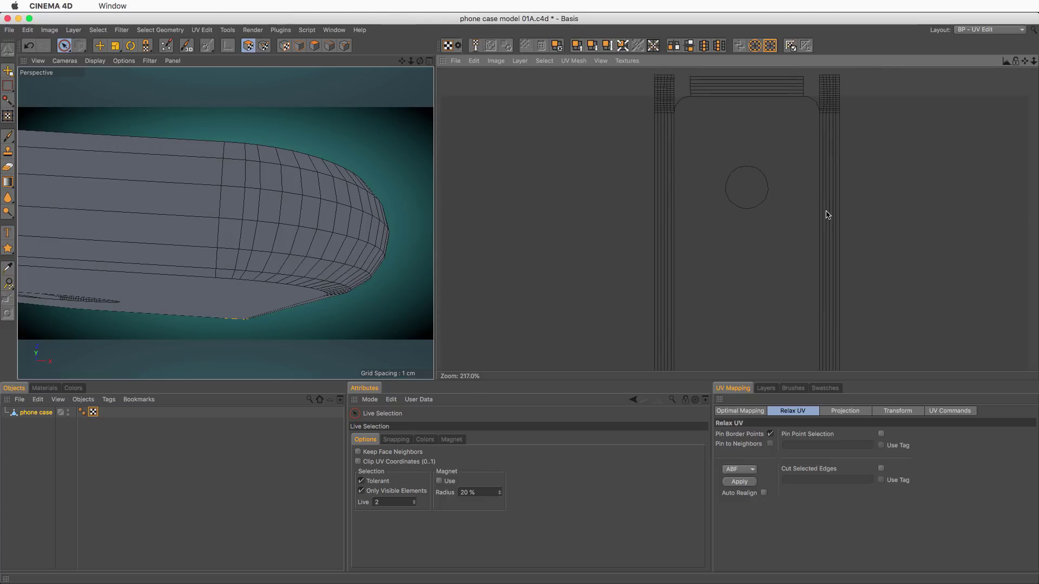
scroll(826, 215, down, 2)
alt+middle_drag(818, 102, 903, 183)
scroll(786, 181, up, 7)
scroll(880, 216, down, 3)
alt+middle_drag(865, 292, 820, 159)
alt+middle_drag(826, 357, 868, 303)
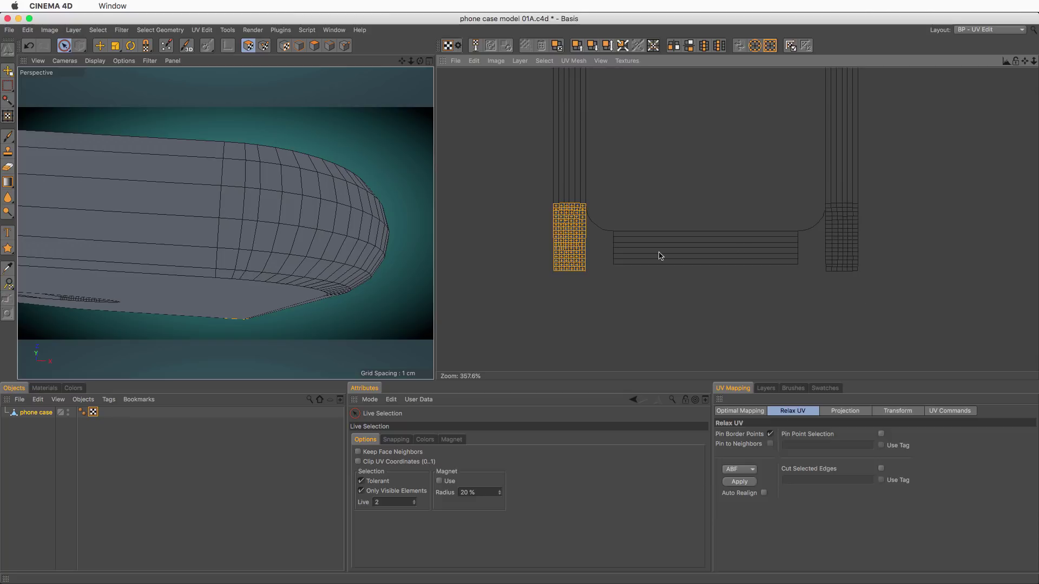
scroll(587, 232, up, 5)
scroll(586, 232, down, 2)
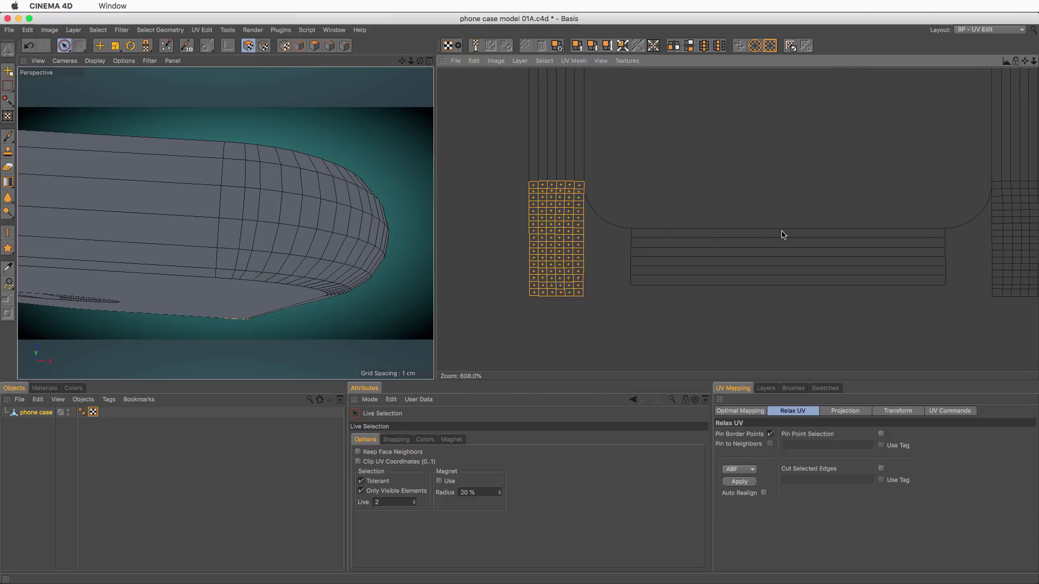
scroll(782, 234, down, 2)
alt+middle_drag(817, 225, 802, 298)
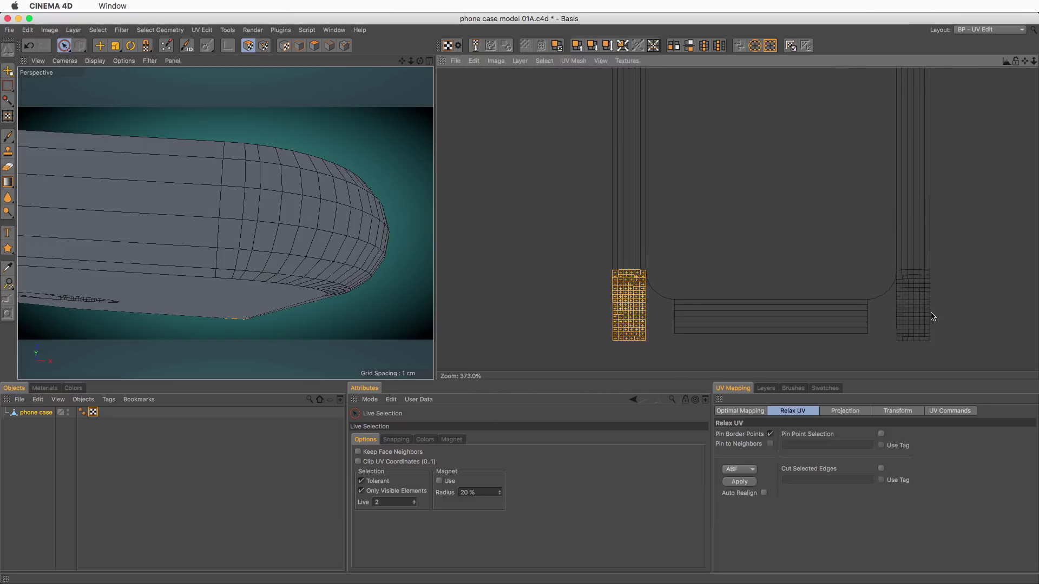
alt+middle_drag(898, 168, 885, 333)
scroll(877, 156, down, 4)
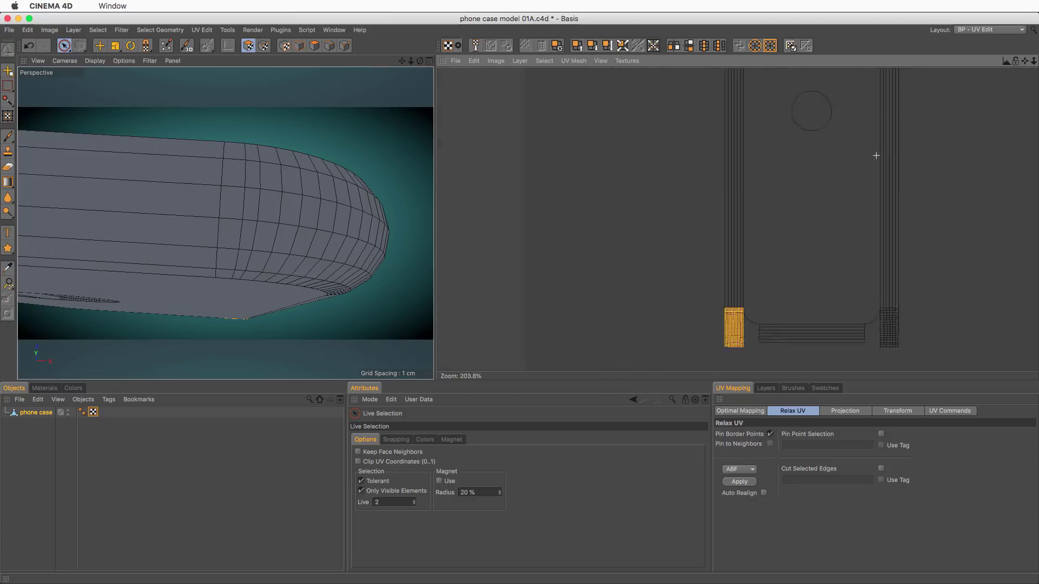
alt+middle_drag(876, 155, 828, 202)
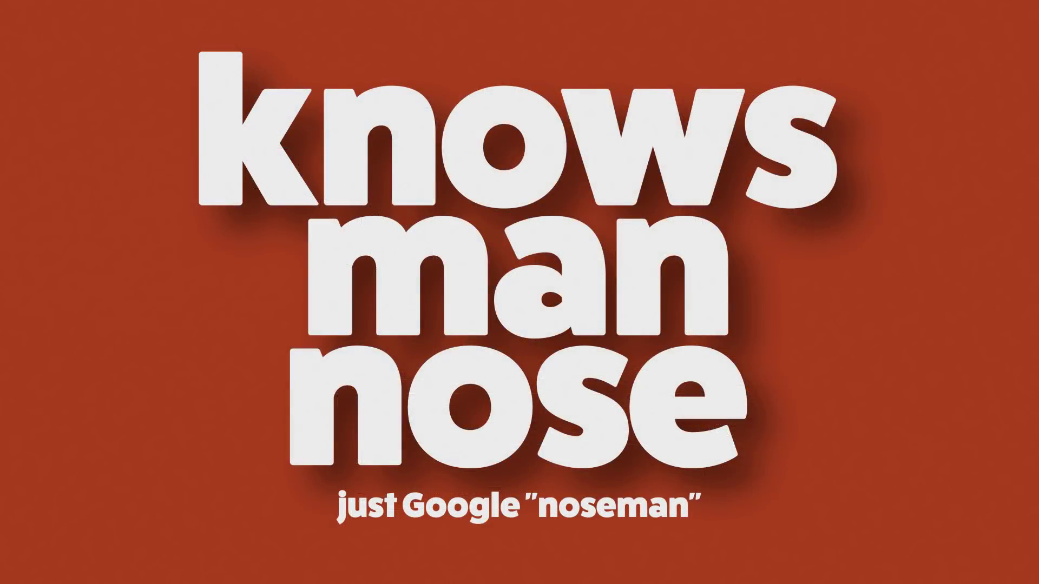